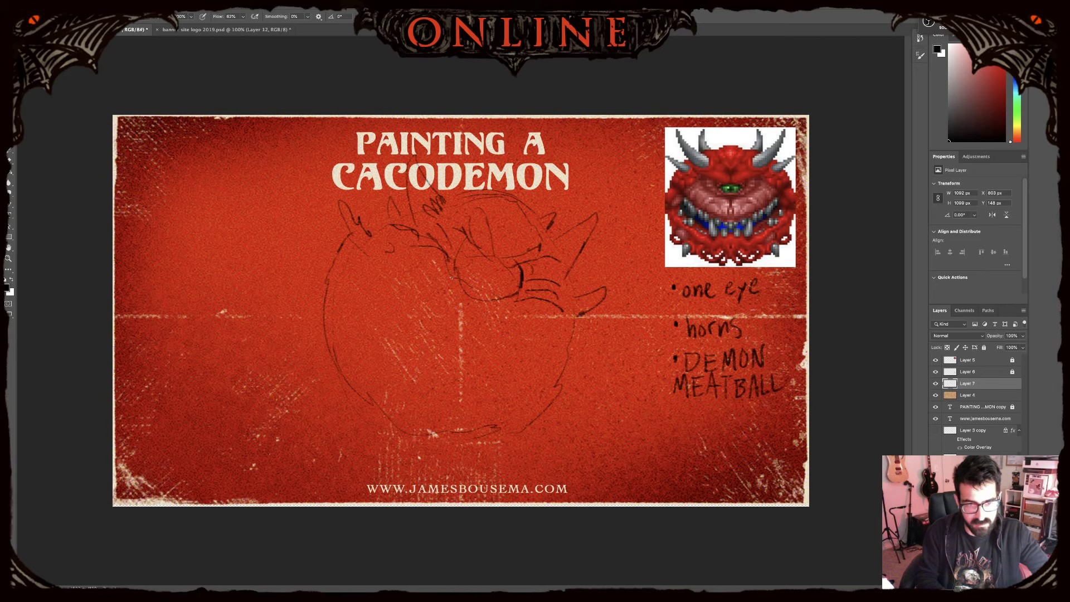
- Sketch the cacodemon's lower eyelid, cheek folds and upper lip line, and add a horn on the upper left of the head
{"action": "mouse_move", "coordinate": [452, 277]}
{"action": "left_mouse_down"}
{"action": "mouse_move", "coordinate": [493, 308]}
{"action": "mouse_move", "coordinate": [509, 303]}
{"action": "left_mouse_up"}
{"action": "left_click_drag", "start_coordinate": [386, 237], "coordinate": [418, 240]}
{"action": "mouse_move", "coordinate": [409, 248]}
{"action": "left_mouse_down"}
{"action": "mouse_move", "coordinate": [445, 334]}
{"action": "mouse_move", "coordinate": [461, 325]}
{"action": "left_mouse_up"}
{"action": "mouse_move", "coordinate": [418, 292]}
{"action": "left_mouse_down"}
{"action": "mouse_move", "coordinate": [484, 338]}
{"action": "mouse_move", "coordinate": [556, 322]}
{"action": "left_mouse_up"}
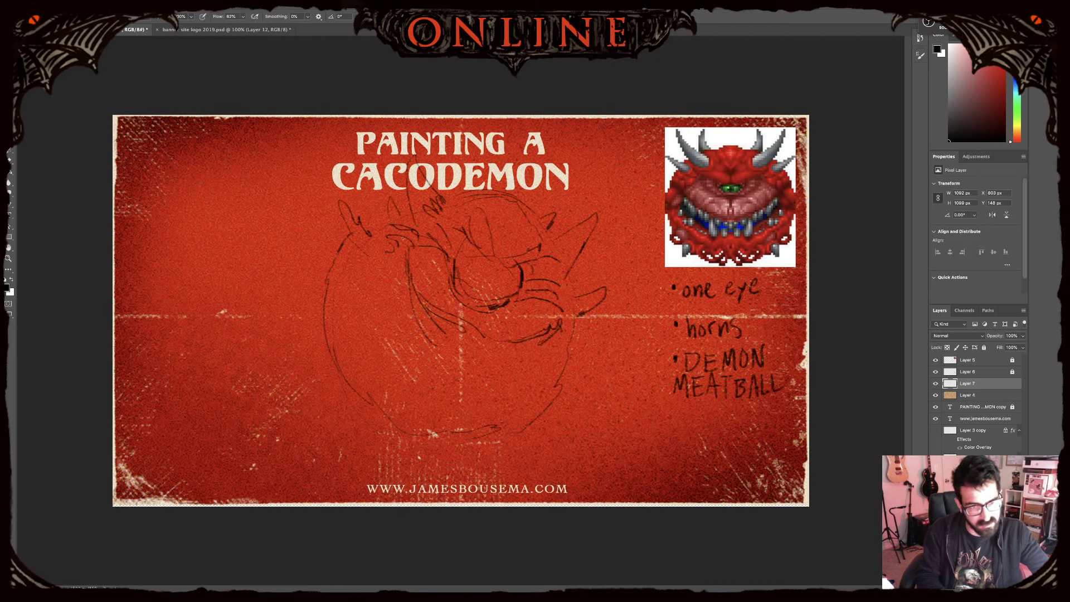
{"action": "left_click_drag", "start_coordinate": [402, 238], "coordinate": [389, 234]}
{"action": "left_click_drag", "start_coordinate": [393, 199], "coordinate": [393, 177]}
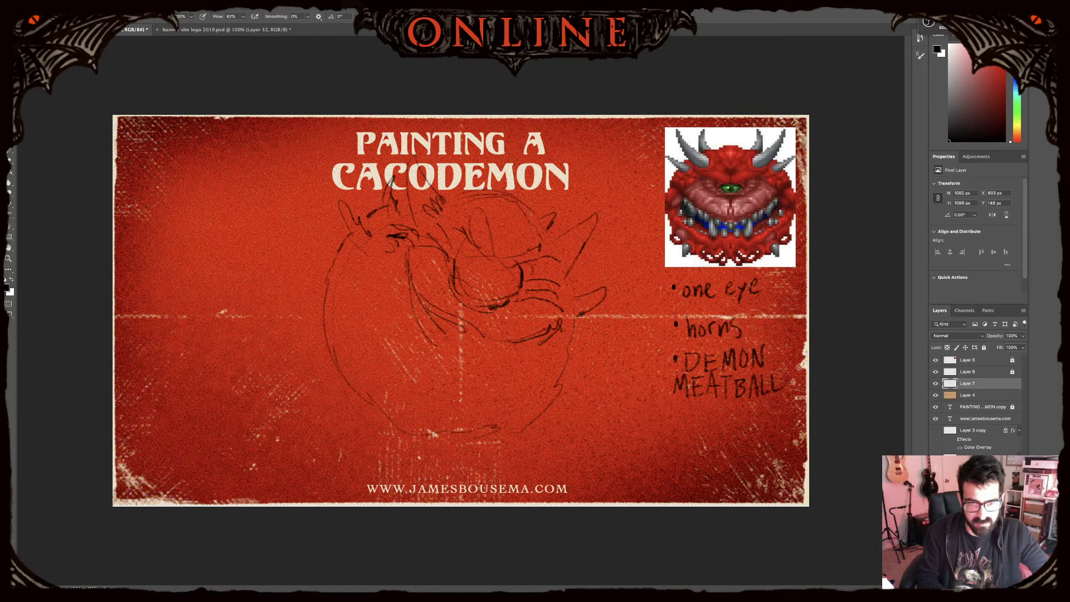
- Sketch a small horn on the body's right side and rough in the open mouth with its lower jaw and teeth
{"action": "left_click_drag", "start_coordinate": [571, 343], "coordinate": [570, 357]}
{"action": "left_click_drag", "start_coordinate": [369, 272], "coordinate": [365, 341]}
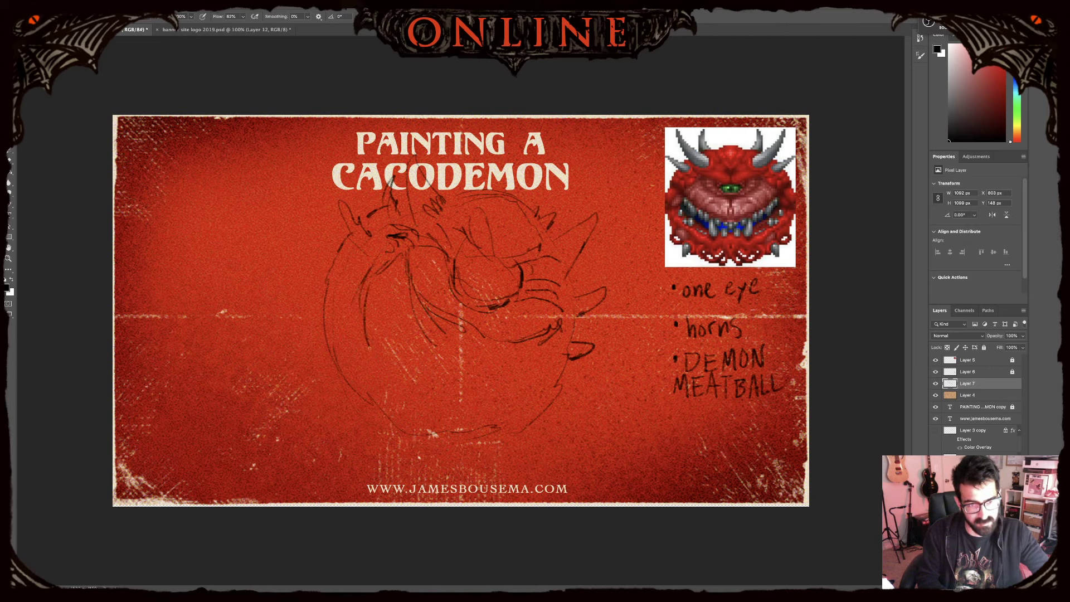
{"action": "mouse_move", "coordinate": [368, 304]}
{"action": "left_mouse_down"}
{"action": "mouse_move", "coordinate": [371, 348]}
{"action": "mouse_move", "coordinate": [518, 382]}
{"action": "left_mouse_up"}
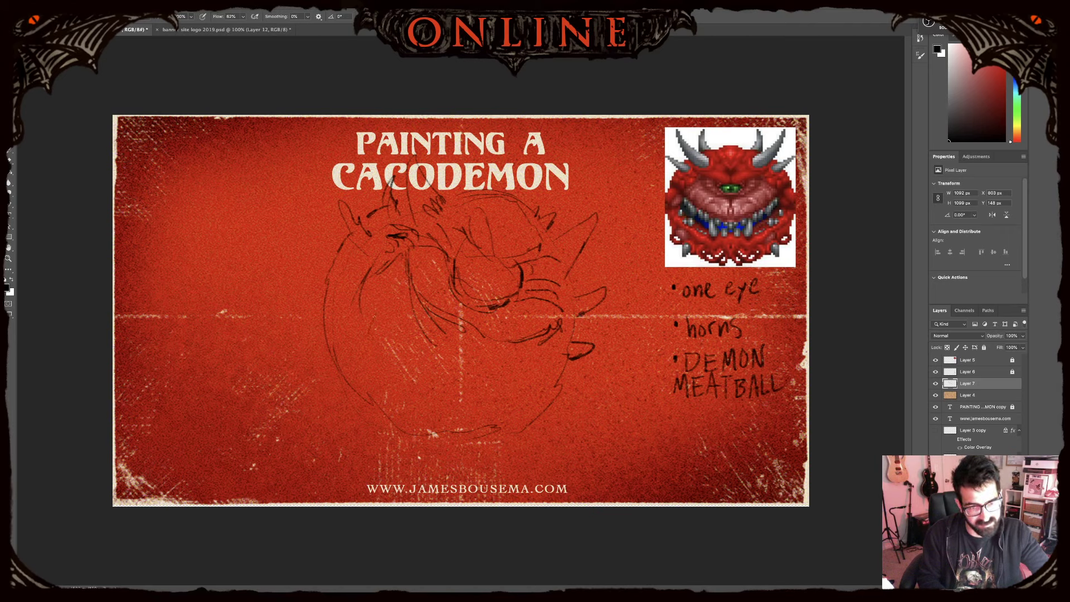
{"action": "mouse_move", "coordinate": [401, 285]}
{"action": "left_mouse_down"}
{"action": "mouse_move", "coordinate": [390, 361]}
{"action": "mouse_move", "coordinate": [401, 375]}
{"action": "mouse_move", "coordinate": [433, 361]}
{"action": "mouse_move", "coordinate": [427, 384]}
{"action": "mouse_move", "coordinate": [443, 398]}
{"action": "mouse_move", "coordinate": [462, 371]}
{"action": "mouse_move", "coordinate": [494, 386]}
{"action": "mouse_move", "coordinate": [527, 365]}
{"action": "mouse_move", "coordinate": [499, 406]}
{"action": "left_mouse_up"}
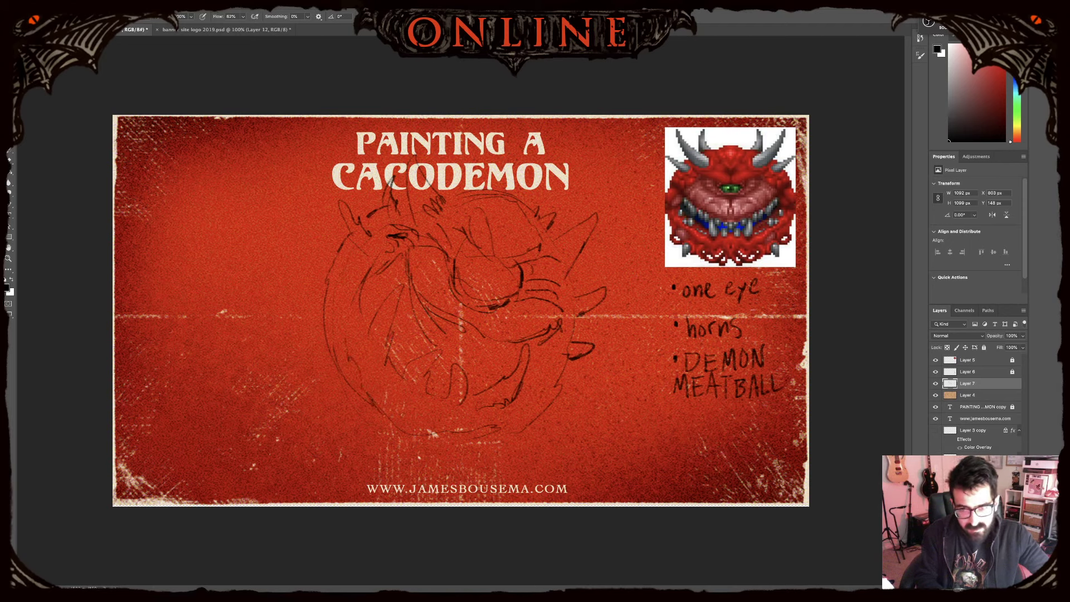
- Sketch ragged spikes and hanging flesh along the lower left and bottom outline of the body
{"action": "left_click_drag", "start_coordinate": [402, 406], "coordinate": [359, 367]}
{"action": "left_click_drag", "start_coordinate": [346, 390], "coordinate": [382, 414]}
{"action": "left_click_drag", "start_coordinate": [331, 324], "coordinate": [335, 375]}
{"action": "left_click_drag", "start_coordinate": [438, 440], "coordinate": [487, 433]}
{"action": "mouse_move", "coordinate": [337, 358]}
{"action": "left_mouse_down"}
{"action": "mouse_move", "coordinate": [329, 379]}
{"action": "mouse_move", "coordinate": [339, 424]}
{"action": "mouse_move", "coordinate": [351, 396]}
{"action": "mouse_move", "coordinate": [394, 442]}
{"action": "left_mouse_up"}
{"action": "mouse_move", "coordinate": [498, 441]}
{"action": "left_mouse_down"}
{"action": "mouse_move", "coordinate": [520, 419]}
{"action": "mouse_move", "coordinate": [488, 442]}
{"action": "mouse_move", "coordinate": [493, 459]}
{"action": "left_mouse_up"}
{"action": "mouse_move", "coordinate": [427, 469]}
{"action": "left_mouse_down"}
{"action": "mouse_move", "coordinate": [445, 438]}
{"action": "mouse_move", "coordinate": [462, 451]}
{"action": "mouse_move", "coordinate": [472, 434]}
{"action": "left_mouse_up"}
{"action": "left_click_drag", "start_coordinate": [408, 431], "coordinate": [423, 425]}
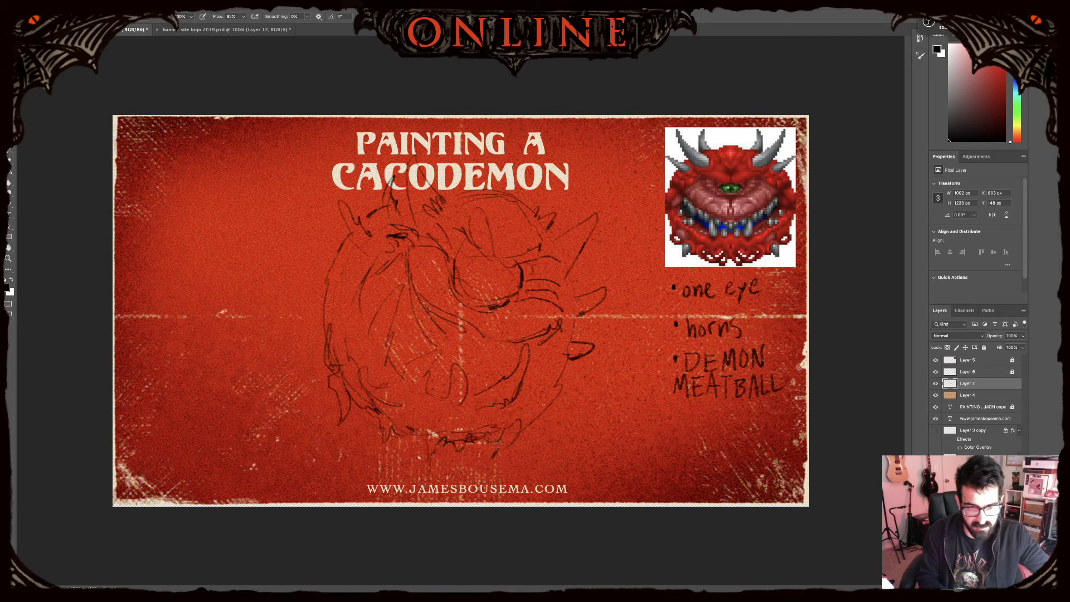
- Refine the horns on the body's right side with a downward spike, and fill out the horn on the far left
{"action": "left_click_drag", "start_coordinate": [576, 336], "coordinate": [594, 316]}
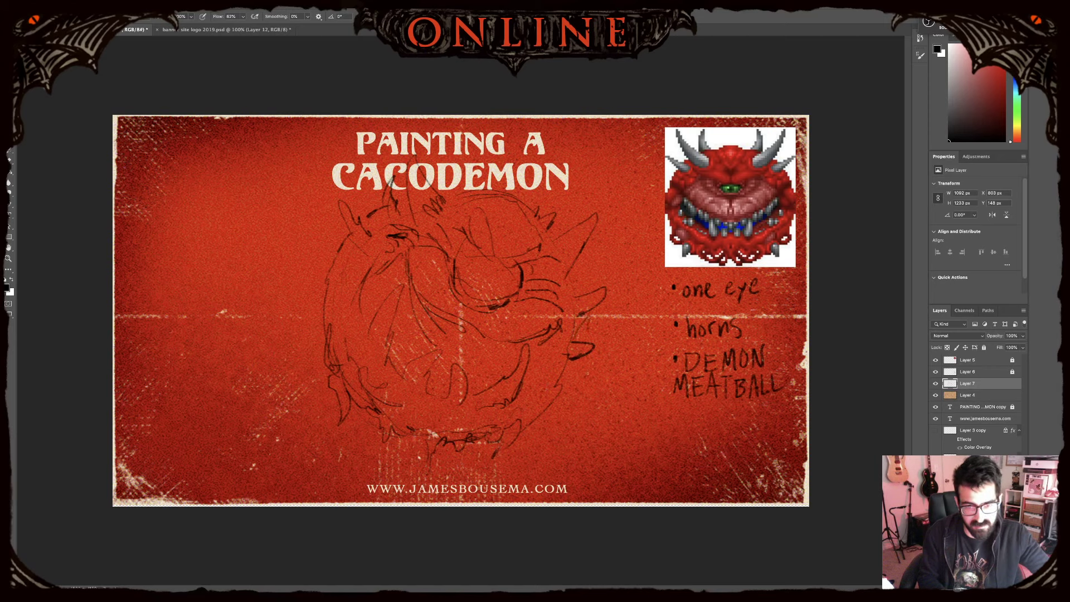
{"action": "left_click_drag", "start_coordinate": [585, 356], "coordinate": [586, 399]}
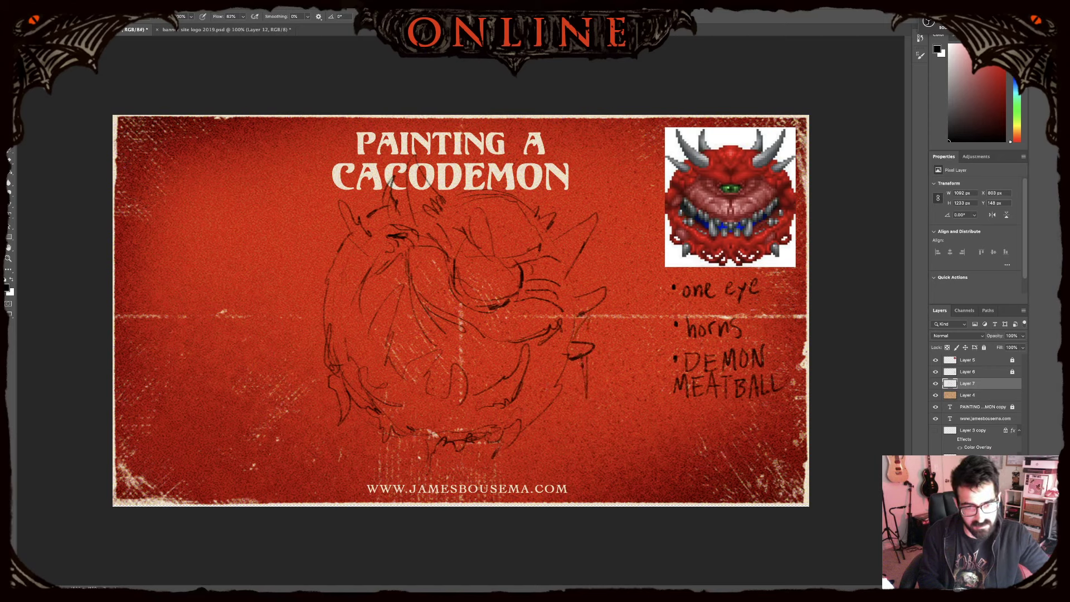
{"action": "left_click_drag", "start_coordinate": [336, 196], "coordinate": [342, 245]}
{"action": "mouse_move", "coordinate": [553, 238]}
{"action": "left_mouse_down"}
{"action": "mouse_move", "coordinate": [592, 224]}
{"action": "mouse_move", "coordinate": [609, 239]}
{"action": "mouse_move", "coordinate": [556, 271]}
{"action": "left_mouse_up"}
{"action": "mouse_move", "coordinate": [441, 191]}
{"action": "left_mouse_down"}
{"action": "mouse_move", "coordinate": [423, 146]}
{"action": "mouse_move", "coordinate": [413, 192]}
{"action": "left_mouse_up"}
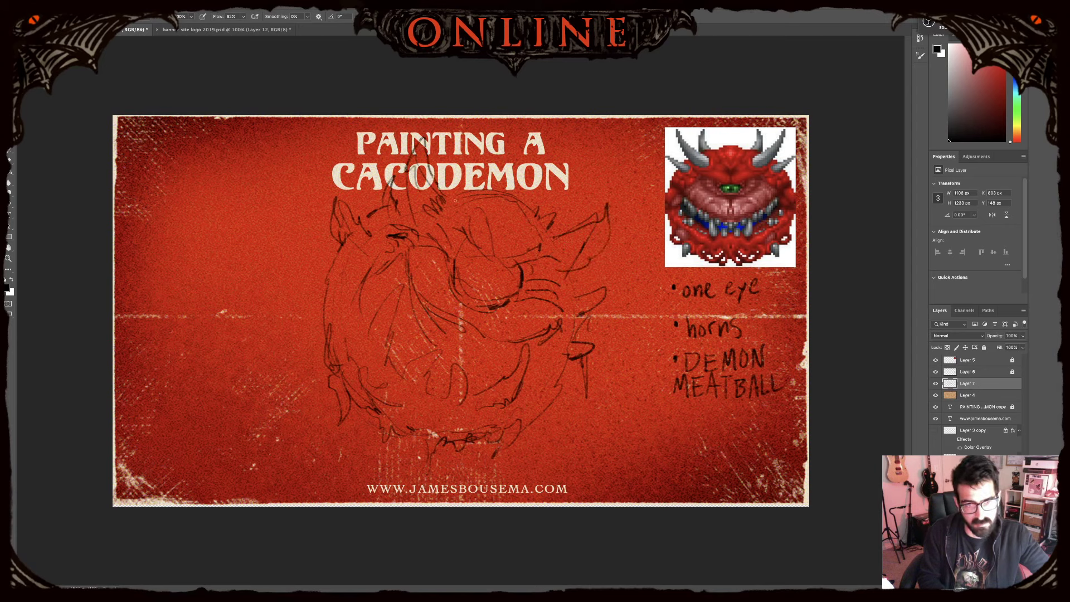
{"action": "key", "text": "super+z"}
{"action": "key", "text": "super+z"}
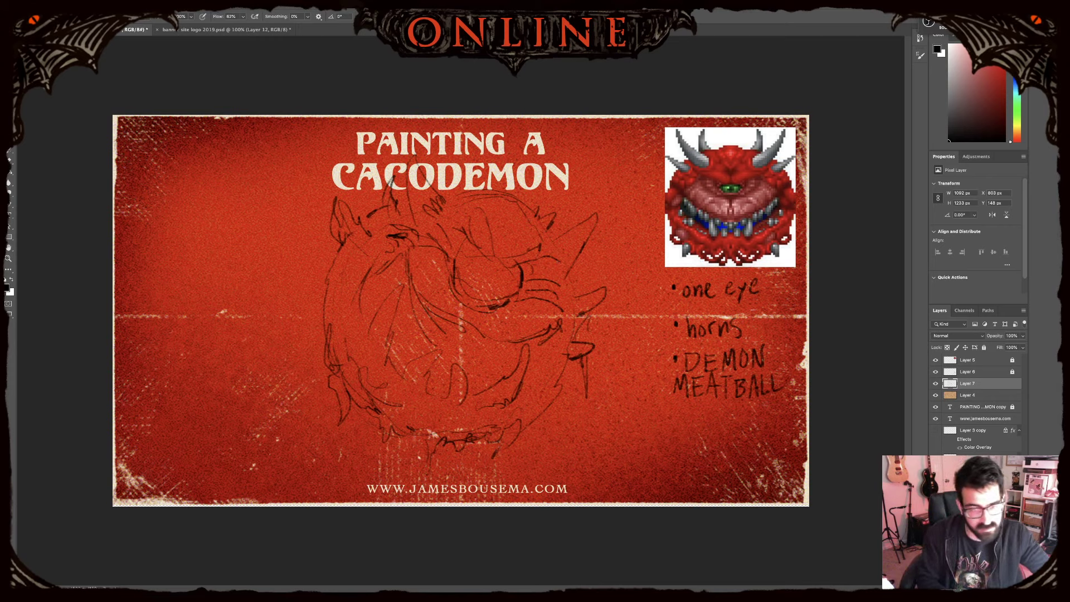
- Sketch jagged fangs and folds inside the mouth, darken its corners, and draw the round iris inside the eye
{"action": "mouse_move", "coordinate": [473, 323]}
{"action": "left_mouse_down"}
{"action": "mouse_move", "coordinate": [462, 305]}
{"action": "mouse_move", "coordinate": [464, 317]}
{"action": "mouse_move", "coordinate": [422, 288]}
{"action": "mouse_move", "coordinate": [410, 264]}
{"action": "mouse_move", "coordinate": [437, 254]}
{"action": "mouse_move", "coordinate": [434, 281]}
{"action": "mouse_move", "coordinate": [508, 331]}
{"action": "mouse_move", "coordinate": [537, 321]}
{"action": "left_mouse_up"}
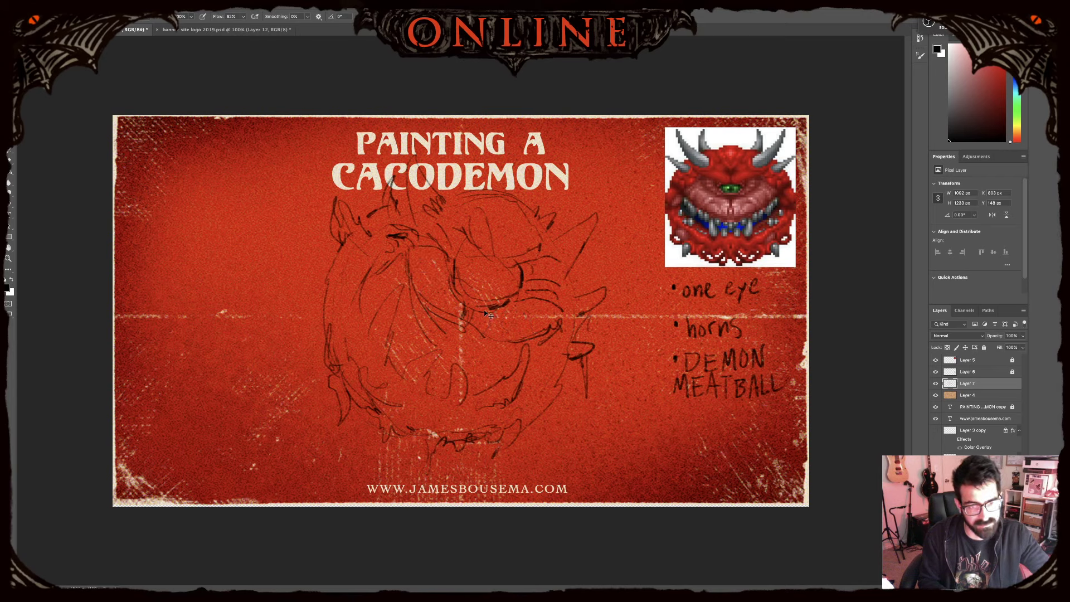
{"action": "mouse_move", "coordinate": [405, 256]}
{"action": "left_mouse_down"}
{"action": "mouse_move", "coordinate": [388, 284]}
{"action": "mouse_move", "coordinate": [388, 267]}
{"action": "mouse_move", "coordinate": [410, 277]}
{"action": "mouse_move", "coordinate": [413, 306]}
{"action": "mouse_move", "coordinate": [444, 327]}
{"action": "mouse_move", "coordinate": [424, 311]}
{"action": "mouse_move", "coordinate": [461, 322]}
{"action": "mouse_move", "coordinate": [473, 350]}
{"action": "mouse_move", "coordinate": [509, 337]}
{"action": "mouse_move", "coordinate": [488, 377]}
{"action": "left_mouse_up"}
{"action": "left_click_drag", "start_coordinate": [494, 330], "coordinate": [497, 338]}
{"action": "mouse_move", "coordinate": [424, 291]}
{"action": "left_mouse_down"}
{"action": "mouse_move", "coordinate": [412, 314]}
{"action": "mouse_move", "coordinate": [434, 315]}
{"action": "mouse_move", "coordinate": [439, 294]}
{"action": "left_mouse_up"}
{"action": "mouse_move", "coordinate": [369, 322]}
{"action": "left_mouse_down"}
{"action": "mouse_move", "coordinate": [363, 337]}
{"action": "mouse_move", "coordinate": [344, 332]}
{"action": "mouse_move", "coordinate": [399, 219]}
{"action": "mouse_move", "coordinate": [397, 248]}
{"action": "left_mouse_up"}
{"action": "mouse_move", "coordinate": [465, 398]}
{"action": "left_mouse_down"}
{"action": "mouse_move", "coordinate": [534, 376]}
{"action": "mouse_move", "coordinate": [560, 332]}
{"action": "left_mouse_up"}
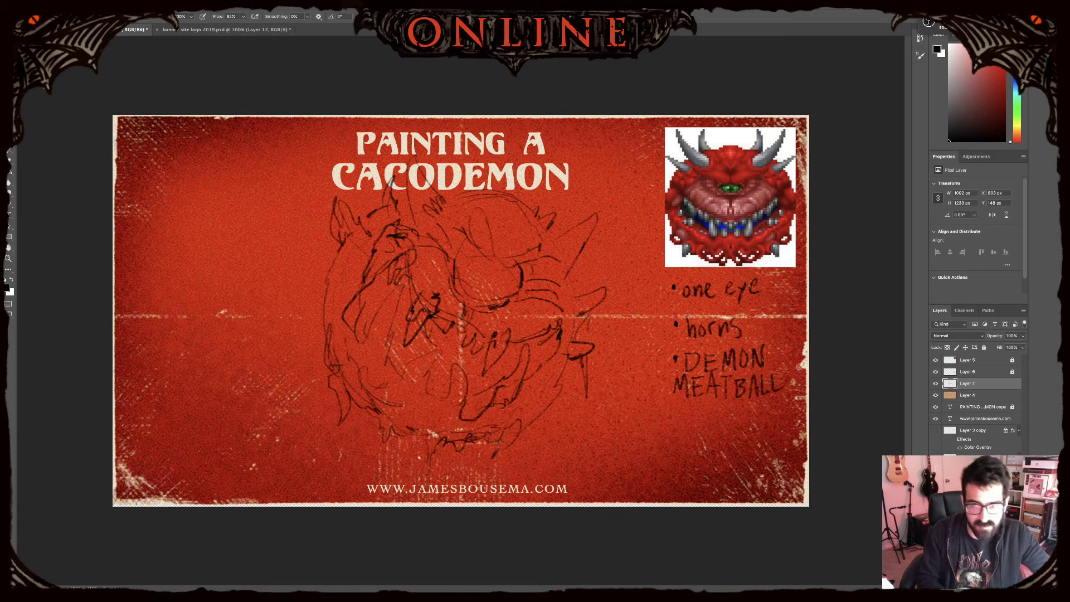
{"action": "mouse_move", "coordinate": [474, 287]}
{"action": "left_mouse_down"}
{"action": "mouse_move", "coordinate": [478, 260]}
{"action": "mouse_move", "coordinate": [501, 276]}
{"action": "mouse_move", "coordinate": [473, 275]}
{"action": "mouse_move", "coordinate": [474, 287]}
{"action": "mouse_move", "coordinate": [502, 274]}
{"action": "left_mouse_up"}
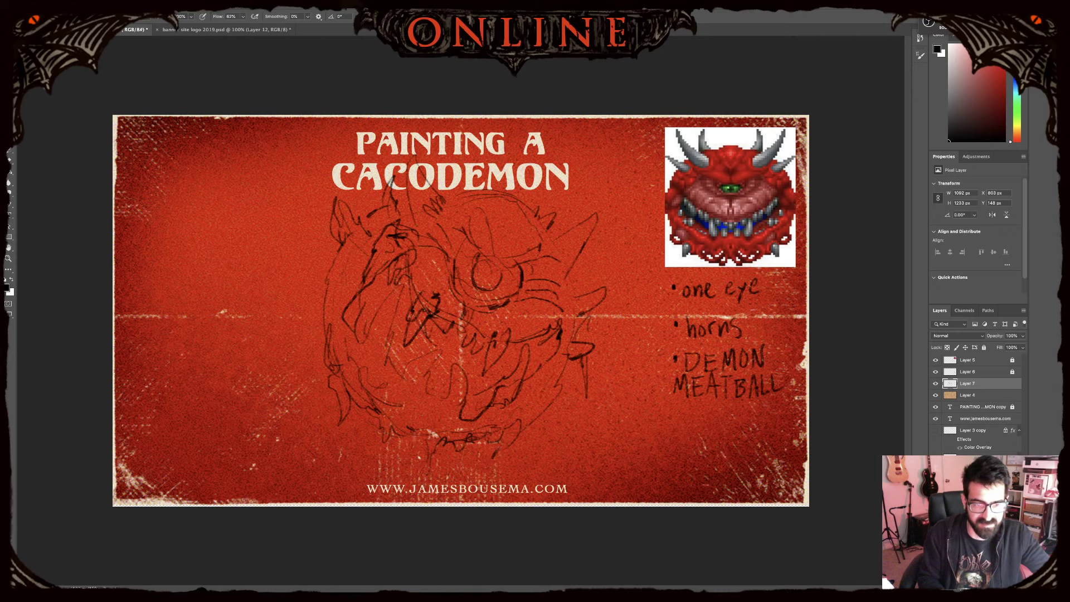
{"action": "mouse_move", "coordinate": [551, 328]}
{"action": "left_mouse_down"}
{"action": "mouse_move", "coordinate": [567, 329]}
{"action": "mouse_move", "coordinate": [555, 344]}
{"action": "left_mouse_up"}
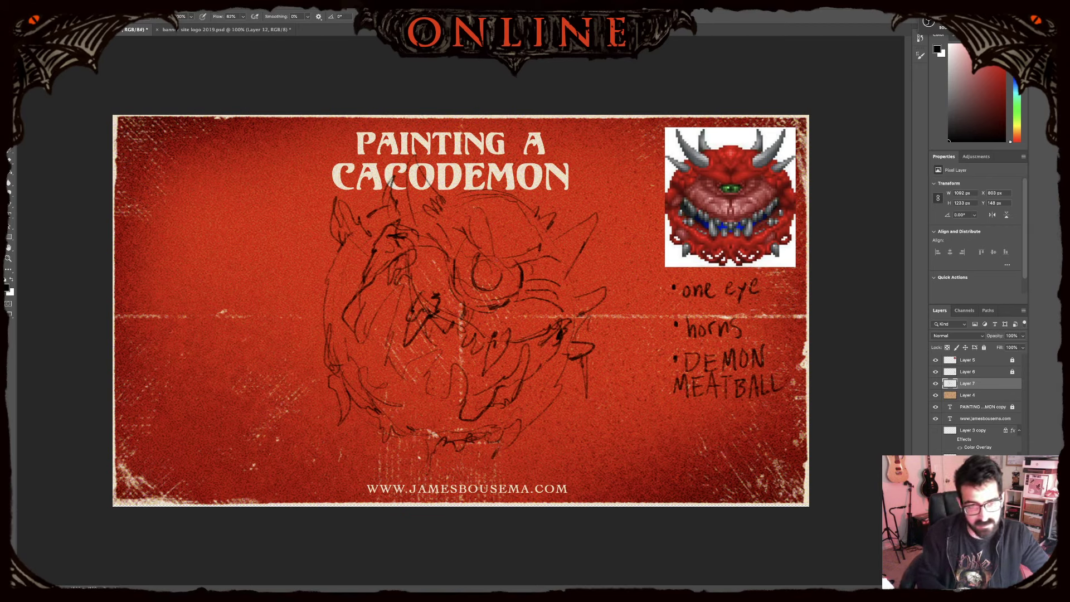
- Rotate the whole sketch slightly counterclockwise and shrink it to about 1048 by 1174 px
{"action": "key", "text": "v"}
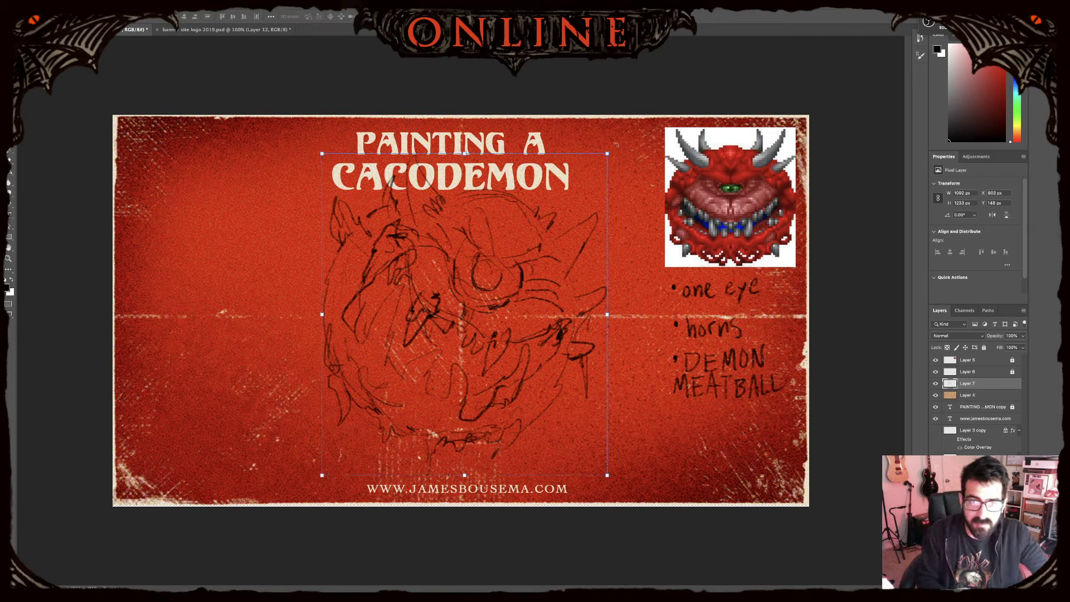
{"action": "left_click_drag", "start_coordinate": [614, 148], "coordinate": [582, 134]}
{"action": "left_click_drag", "start_coordinate": [541, 259], "coordinate": [542, 259]}
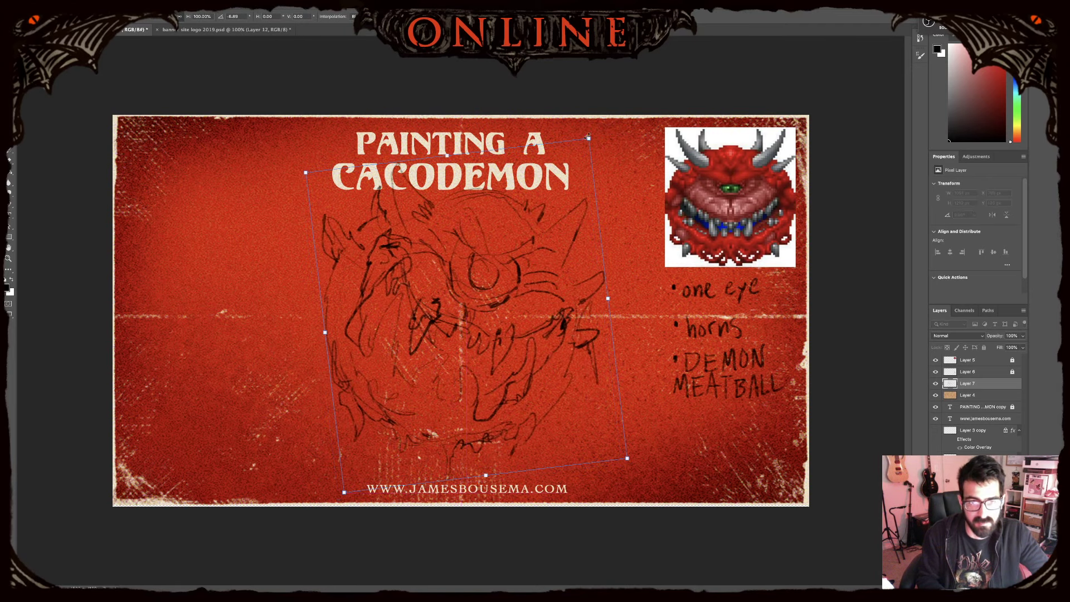
{"action": "left_click_drag", "start_coordinate": [589, 139], "coordinate": [580, 162]}
{"action": "left_click_drag", "start_coordinate": [523, 249], "coordinate": [521, 257]}
{"action": "left_click_drag", "start_coordinate": [573, 166], "coordinate": [584, 155]}
{"action": "key", "text": "Return"}
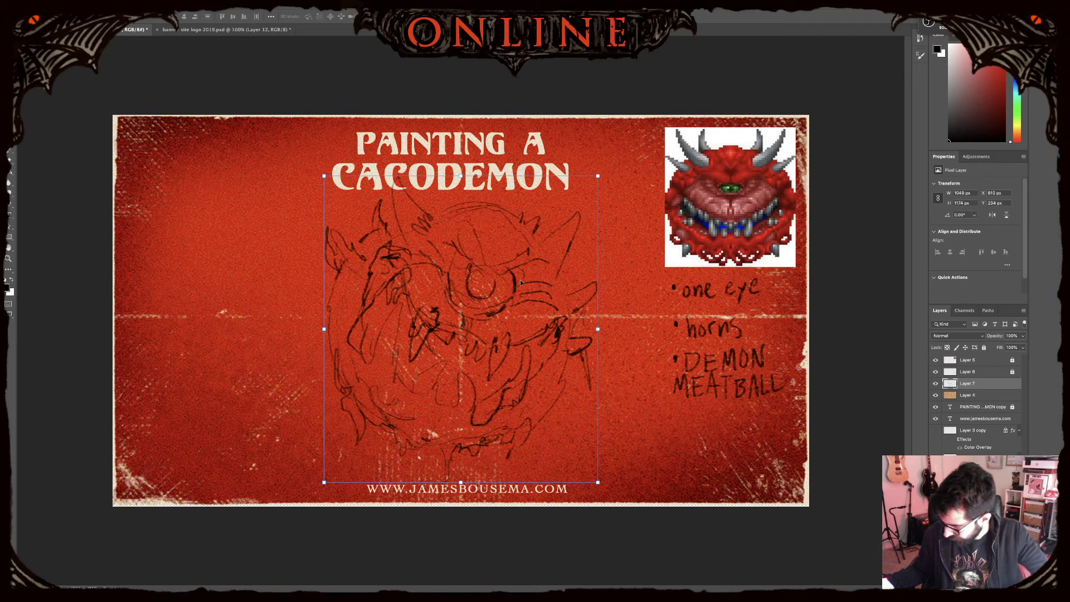
- Brush in fuller horns on both sides of the head, a heavier brow ridge and a small spike on top
{"action": "key", "text": "b"}
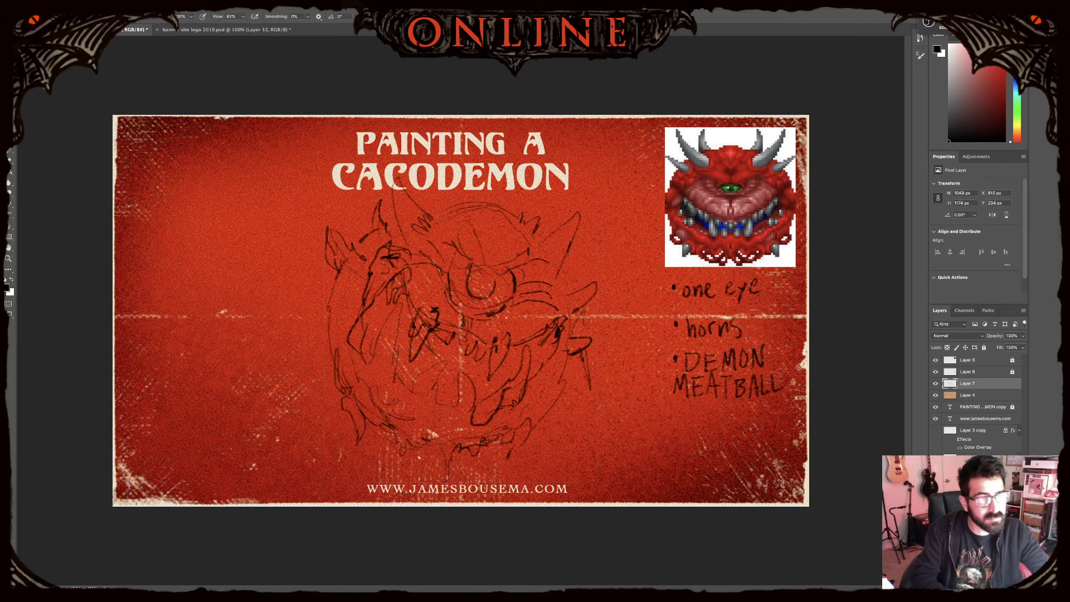
{"action": "left_click_drag", "start_coordinate": [325, 214], "coordinate": [332, 265]}
{"action": "left_click_drag", "start_coordinate": [603, 279], "coordinate": [571, 320]}
{"action": "mouse_move", "coordinate": [397, 235]}
{"action": "left_mouse_down"}
{"action": "mouse_move", "coordinate": [407, 170]}
{"action": "mouse_move", "coordinate": [429, 219]}
{"action": "mouse_move", "coordinate": [488, 200]}
{"action": "mouse_move", "coordinate": [496, 246]}
{"action": "mouse_move", "coordinate": [575, 225]}
{"action": "mouse_move", "coordinate": [565, 259]}
{"action": "left_mouse_up"}
{"action": "left_click_drag", "start_coordinate": [457, 190], "coordinate": [445, 204]}
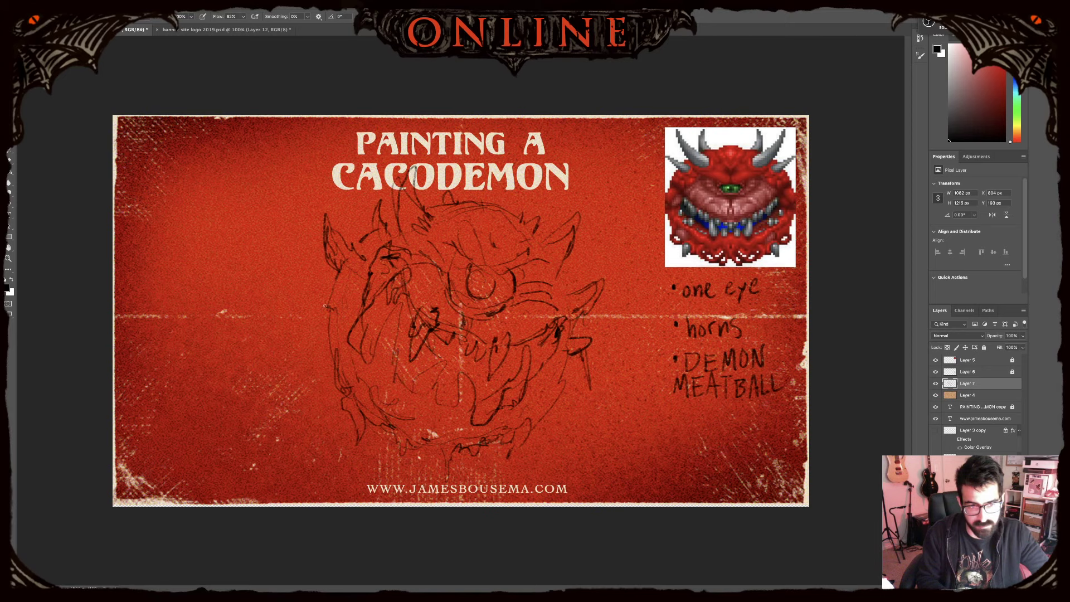
- Sketch small spikes along the left edge and lower right edge of the body
{"action": "left_click_drag", "start_coordinate": [324, 305], "coordinate": [331, 324]}
{"action": "left_click_drag", "start_coordinate": [365, 400], "coordinate": [364, 384]}
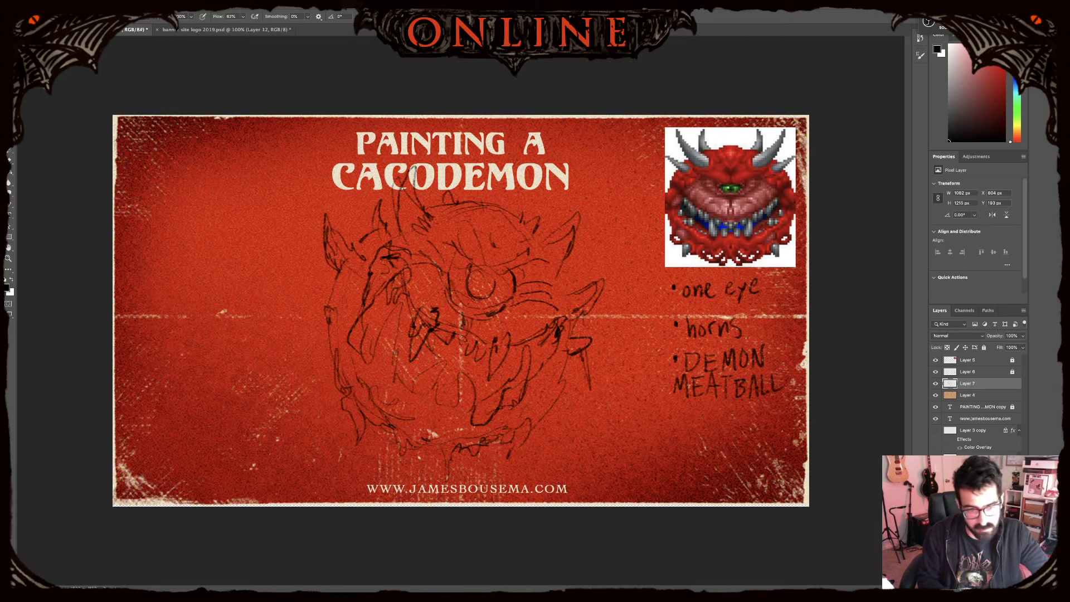
{"action": "mouse_move", "coordinate": [514, 427]}
{"action": "left_mouse_down"}
{"action": "mouse_move", "coordinate": [549, 413]}
{"action": "mouse_move", "coordinate": [559, 375]}
{"action": "left_mouse_up"}
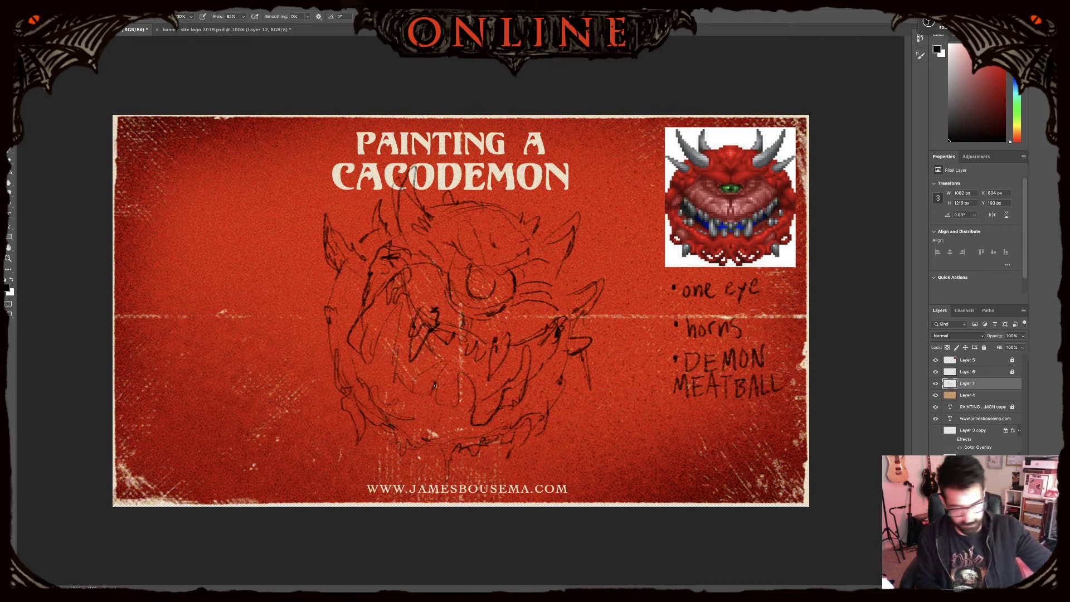
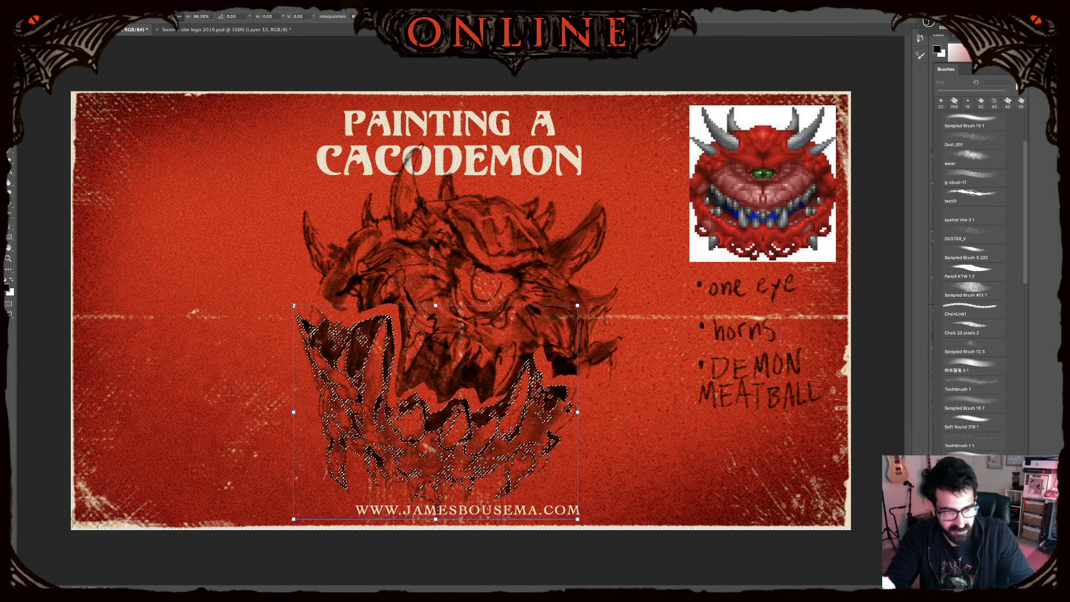
- Skew the selected lower jaw slightly, shift it down and to the left, apply the transform and deselect
{"action": "left_click_drag", "start_coordinate": [323, 296], "coordinate": [314, 314]}
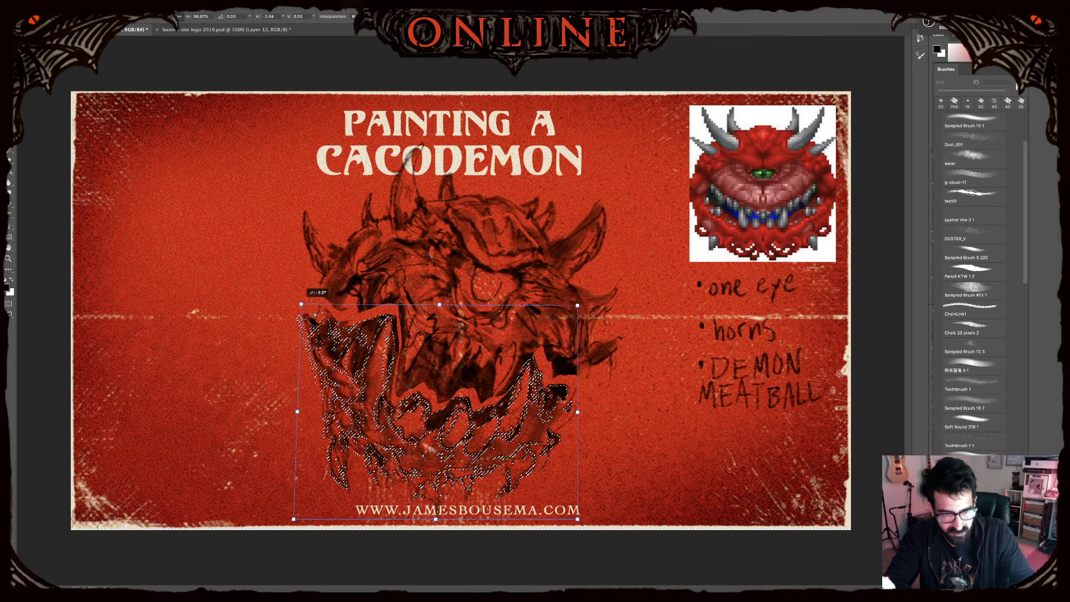
{"action": "left_click_drag", "start_coordinate": [527, 322], "coordinate": [524, 328]}
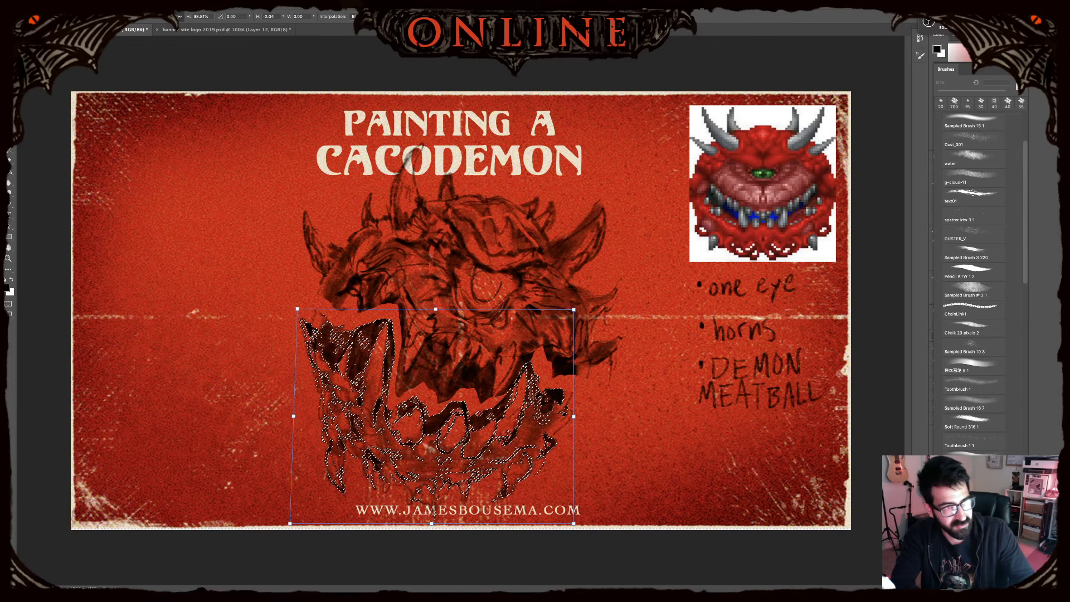
{"action": "key", "text": "Return"}
{"action": "key", "text": "b"}
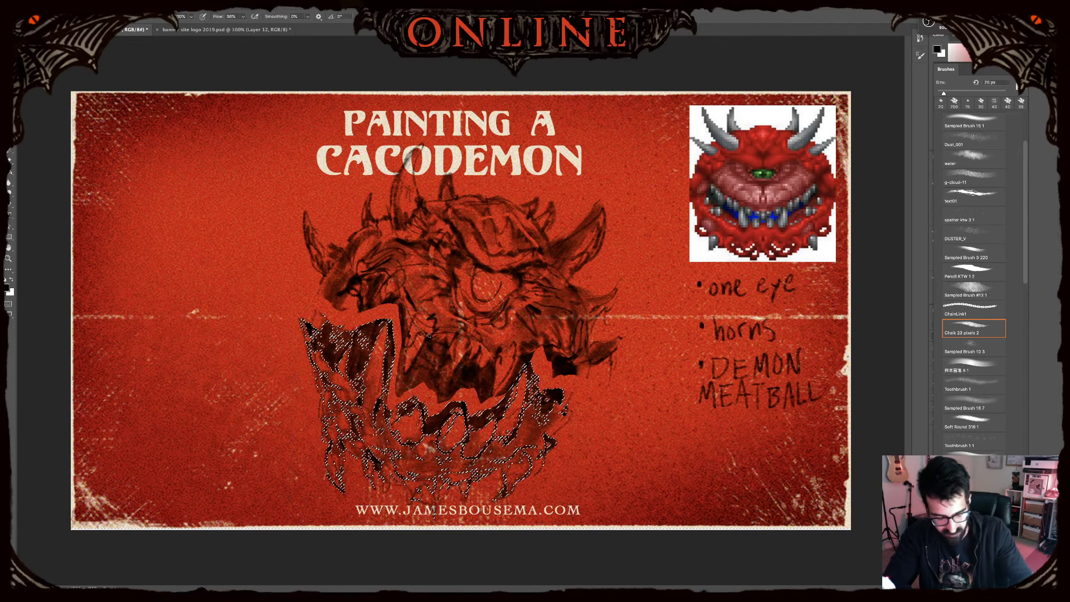
{"action": "key", "text": "ctrl+d"}
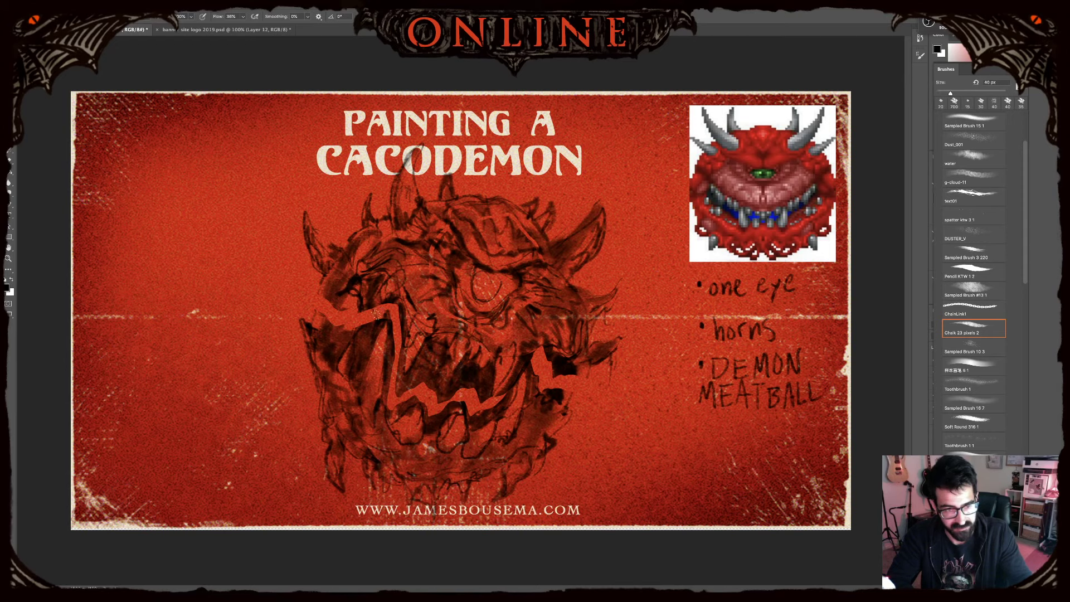
- Paint dark shadows with a 45 px chalk brush to fill the gaps between the upper head and the lower jaw
{"action": "key", "text": "]"}
{"action": "mouse_move", "coordinate": [376, 314]}
{"action": "left_mouse_down"}
{"action": "mouse_move", "coordinate": [392, 308]}
{"action": "mouse_move", "coordinate": [391, 411]}
{"action": "mouse_move", "coordinate": [426, 379]}
{"action": "mouse_move", "coordinate": [432, 414]}
{"action": "mouse_move", "coordinate": [472, 385]}
{"action": "mouse_move", "coordinate": [488, 405]}
{"action": "mouse_move", "coordinate": [536, 361]}
{"action": "mouse_move", "coordinate": [531, 388]}
{"action": "mouse_move", "coordinate": [553, 371]}
{"action": "mouse_move", "coordinate": [550, 397]}
{"action": "mouse_move", "coordinate": [526, 368]}
{"action": "mouse_move", "coordinate": [365, 316]}
{"action": "mouse_move", "coordinate": [361, 329]}
{"action": "mouse_move", "coordinate": [322, 298]}
{"action": "mouse_move", "coordinate": [316, 307]}
{"action": "mouse_move", "coordinate": [325, 293]}
{"action": "mouse_move", "coordinate": [345, 318]}
{"action": "mouse_move", "coordinate": [353, 299]}
{"action": "mouse_move", "coordinate": [343, 343]}
{"action": "mouse_move", "coordinate": [360, 317]}
{"action": "mouse_move", "coordinate": [393, 332]}
{"action": "left_mouse_up"}
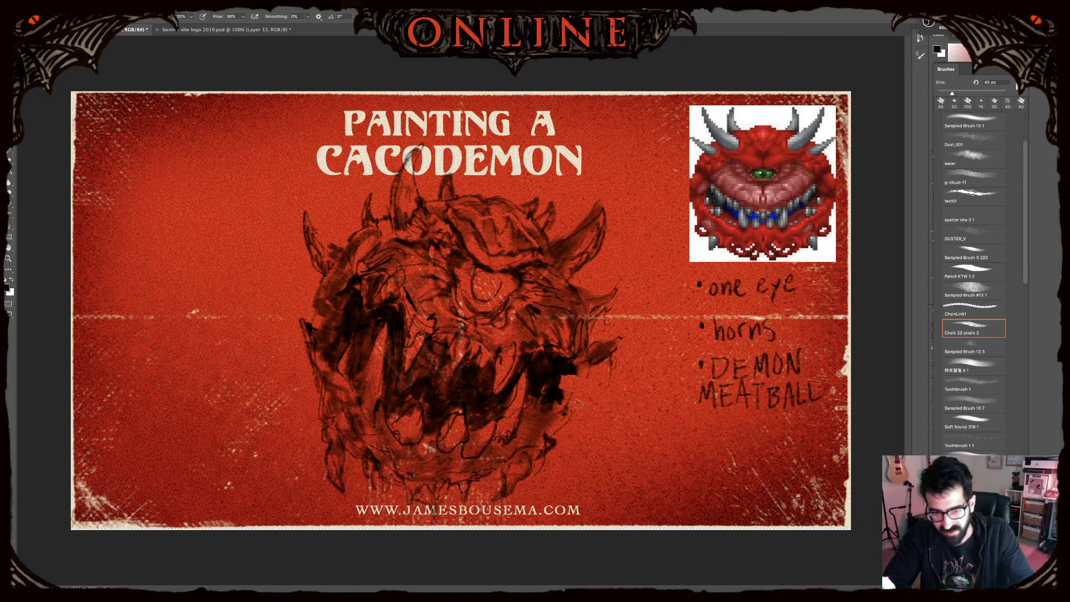
{"action": "mouse_move", "coordinate": [566, 398]}
{"action": "left_mouse_down"}
{"action": "mouse_move", "coordinate": [584, 359]}
{"action": "mouse_move", "coordinate": [559, 400]}
{"action": "mouse_move", "coordinate": [535, 412]}
{"action": "mouse_move", "coordinate": [566, 368]}
{"action": "left_mouse_up"}
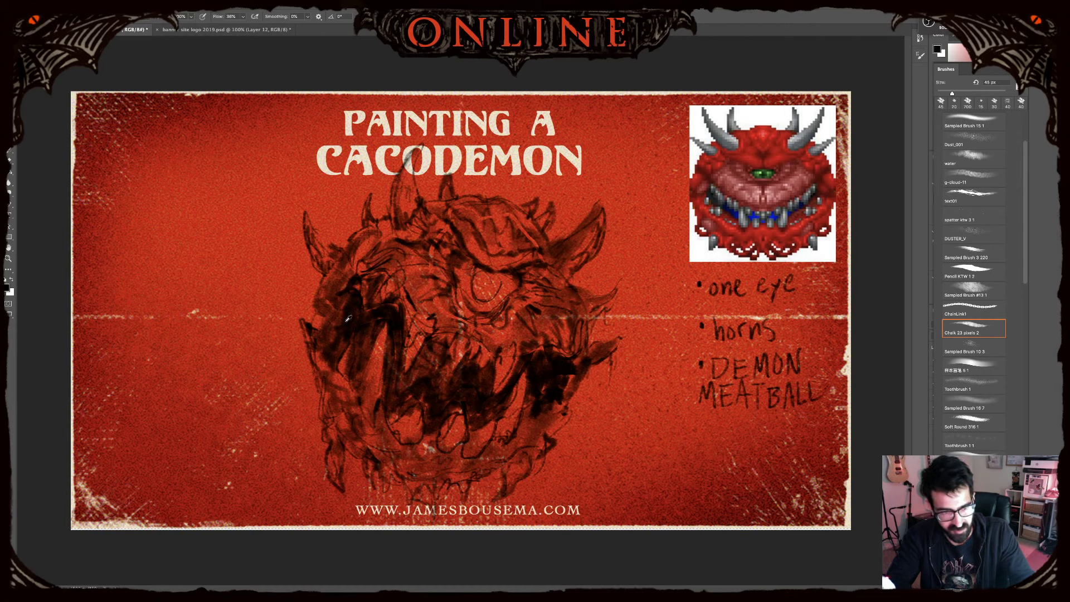
- Erase thin highlights along the fangs and the right corner of the mouth with a 10 px eraser
{"action": "key", "text": "e"}
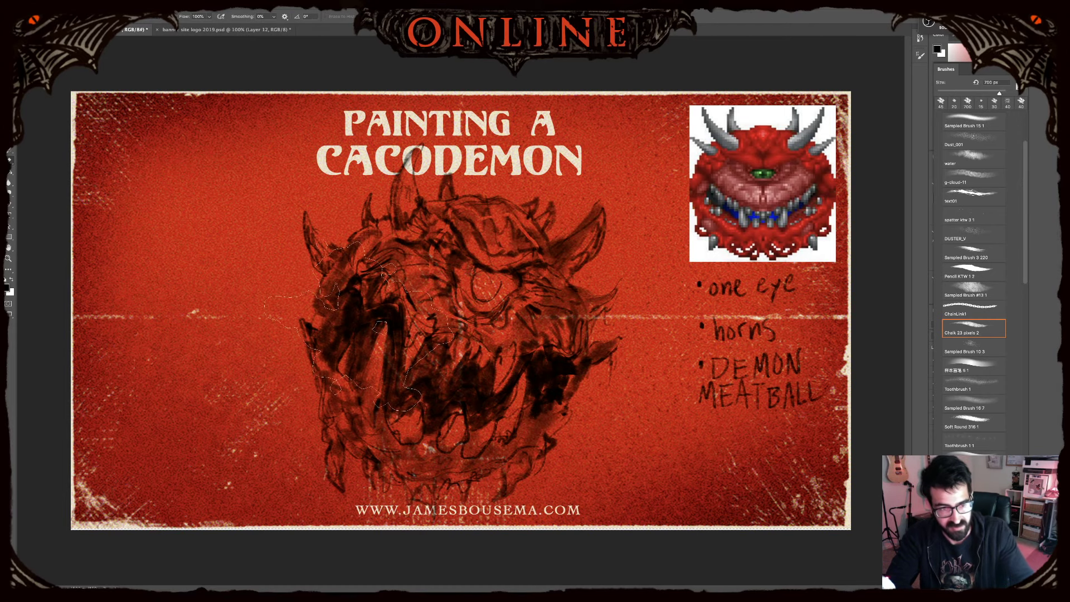
{"action": "key", "text": "bracketleft"}
{"action": "key", "text": "bracketleft"}
{"action": "key", "text": "bracketleft"}
{"action": "key", "text": "bracketleft"}
{"action": "key", "text": "bracketleft"}
{"action": "key", "text": "bracketleft"}
{"action": "key", "text": "bracketleft"}
{"action": "key", "text": "bracketleft"}
{"action": "key", "text": "bracketleft"}
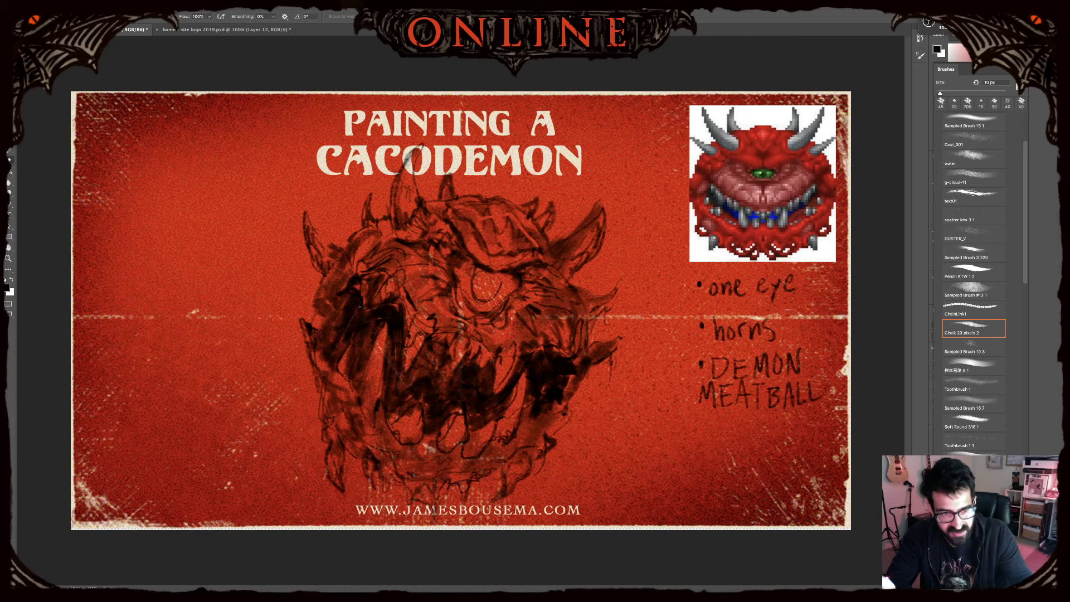
{"action": "left_click_drag", "start_coordinate": [388, 332], "coordinate": [404, 404]}
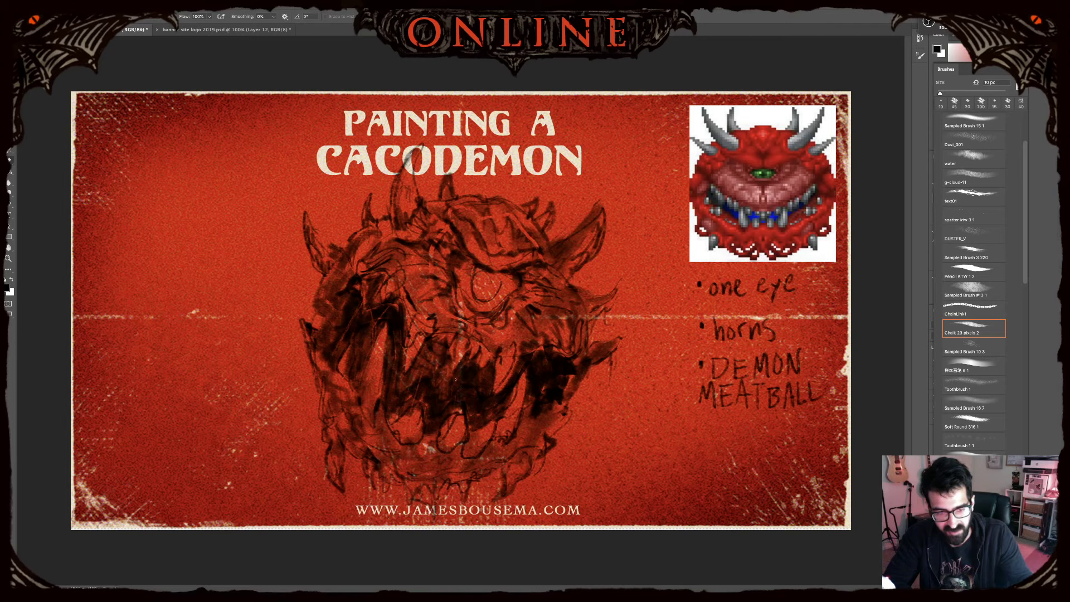
{"action": "left_click_drag", "start_coordinate": [456, 380], "coordinate": [465, 404]}
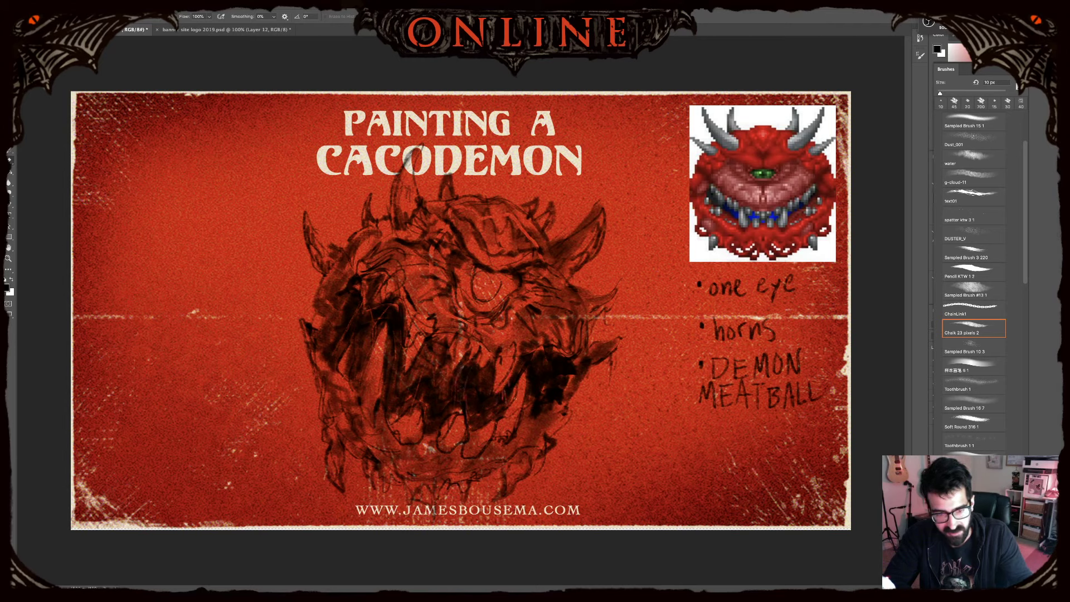
{"action": "left_click_drag", "start_coordinate": [539, 421], "coordinate": [562, 389]}
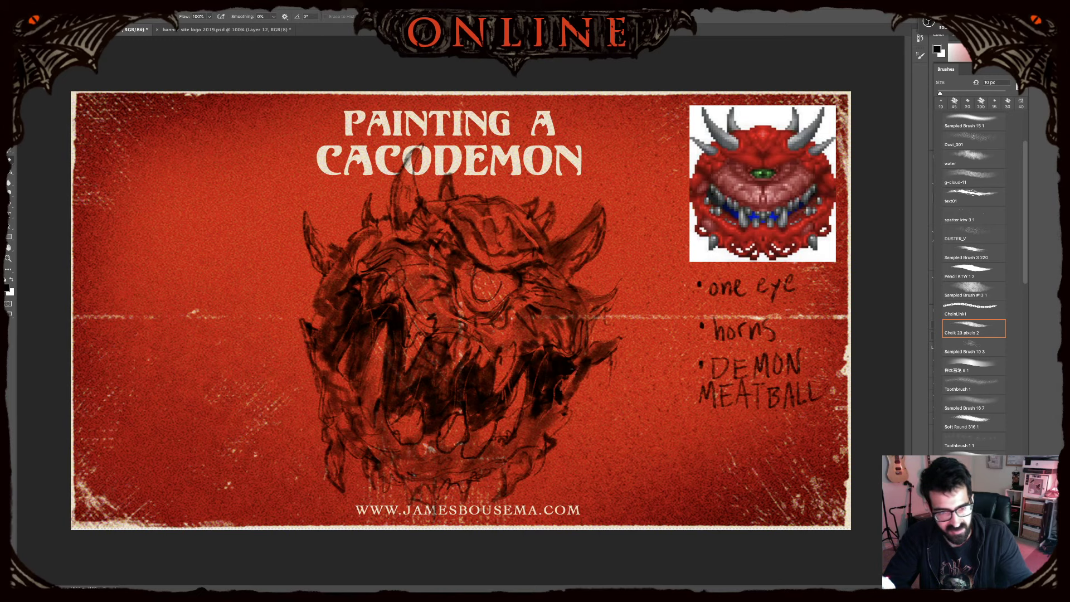
- Erase larger highlights from the dark shadows at the left and right corners of the mouth with a bigger eraser
{"action": "key", "text": "bracketright"}
{"action": "key", "text": "bracketright"}
{"action": "mouse_move", "coordinate": [335, 369]}
{"action": "left_mouse_down"}
{"action": "mouse_move", "coordinate": [325, 352]}
{"action": "mouse_move", "coordinate": [335, 326]}
{"action": "mouse_move", "coordinate": [329, 336]}
{"action": "left_mouse_up"}
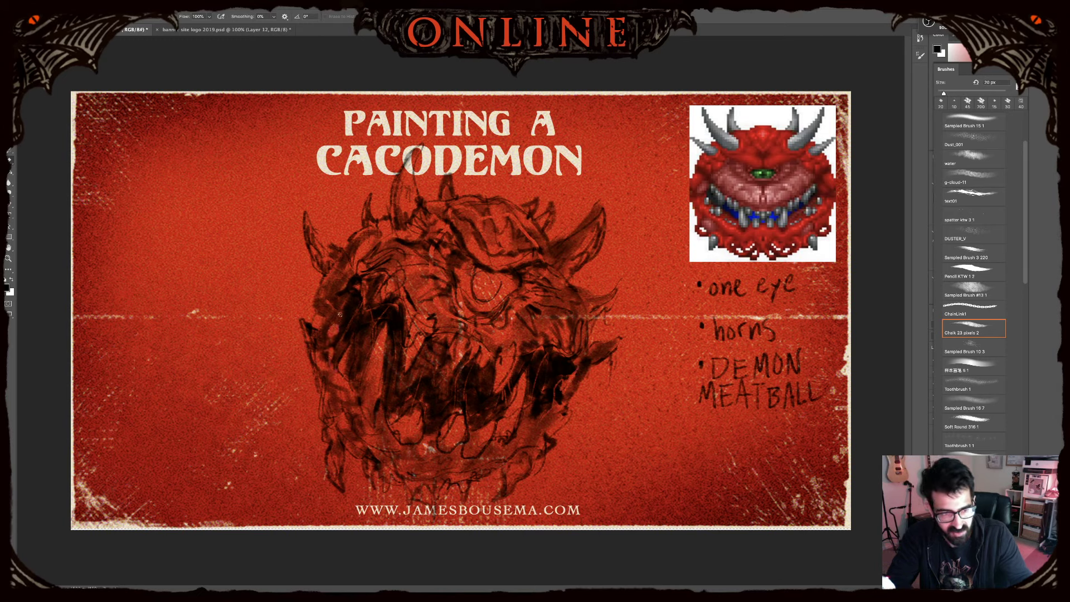
{"action": "mouse_move", "coordinate": [543, 389]}
{"action": "left_mouse_down"}
{"action": "mouse_move", "coordinate": [543, 399]}
{"action": "mouse_move", "coordinate": [556, 372]}
{"action": "left_mouse_up"}
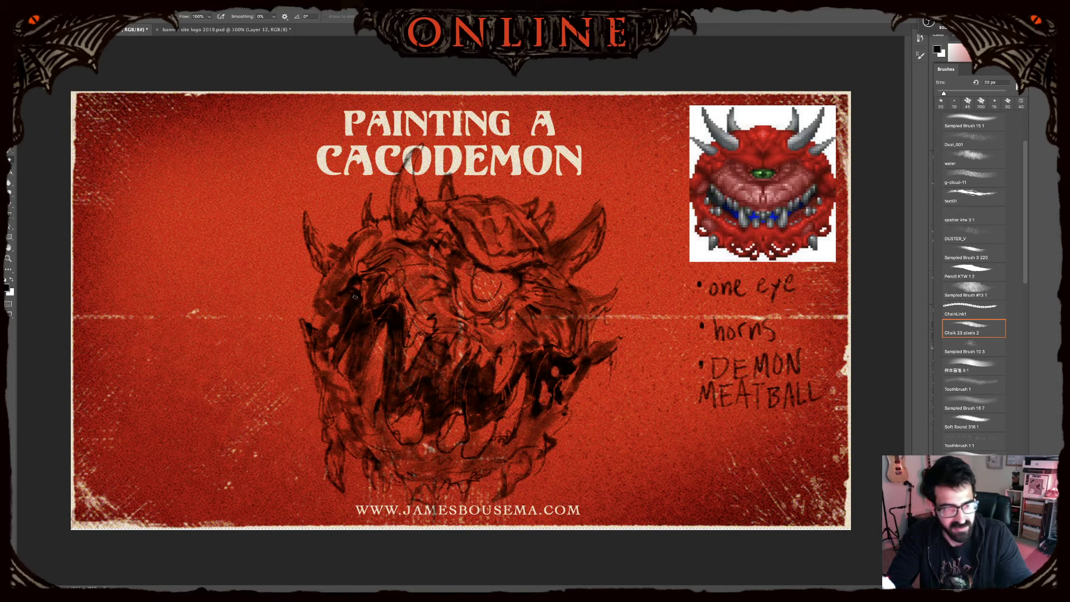
- Refine the left corner of the mouth with the eraser, then darken it and the upper fangs with a small chalk brush
{"action": "left_click_drag", "start_coordinate": [366, 296], "coordinate": [364, 313]}
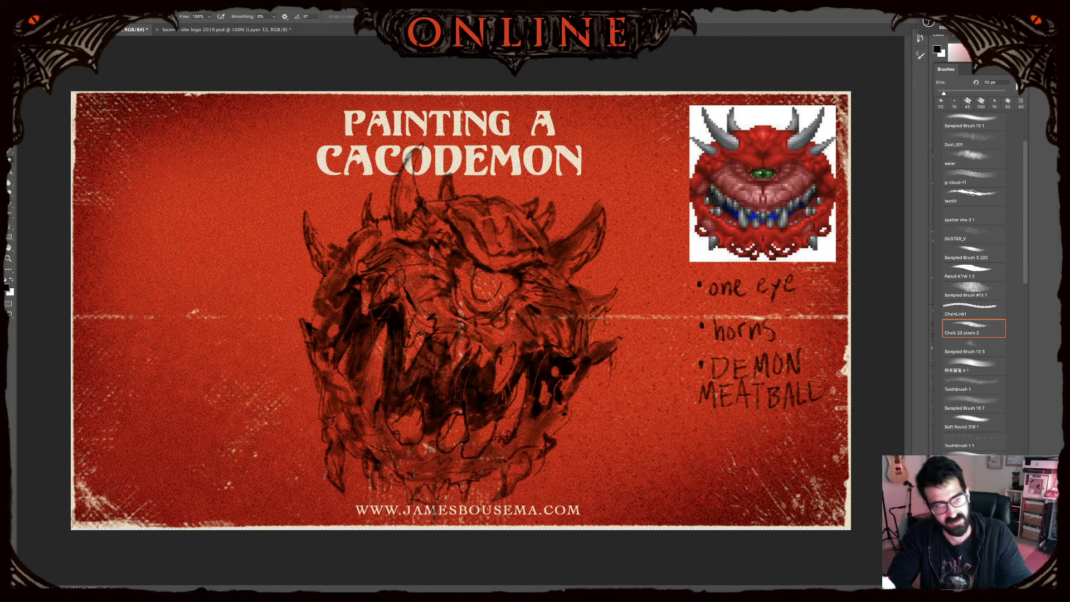
{"action": "key", "text": "b"}
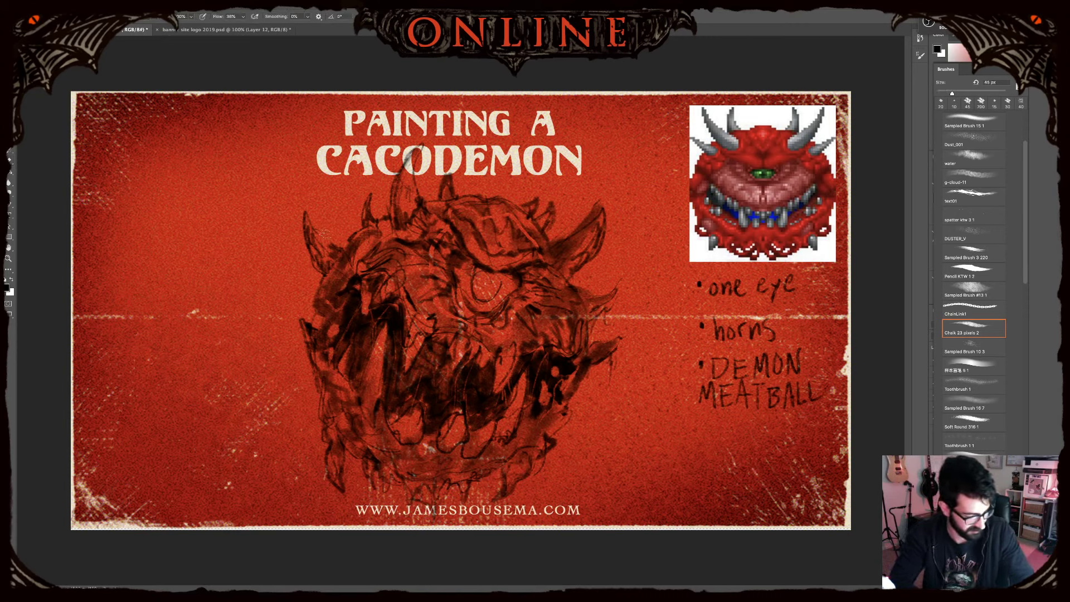
{"action": "key", "text": "bracketleft"}
{"action": "key", "text": "bracketleft"}
{"action": "key", "text": "bracketleft"}
{"action": "key", "text": "bracketleft"}
{"action": "key", "text": "bracketleft"}
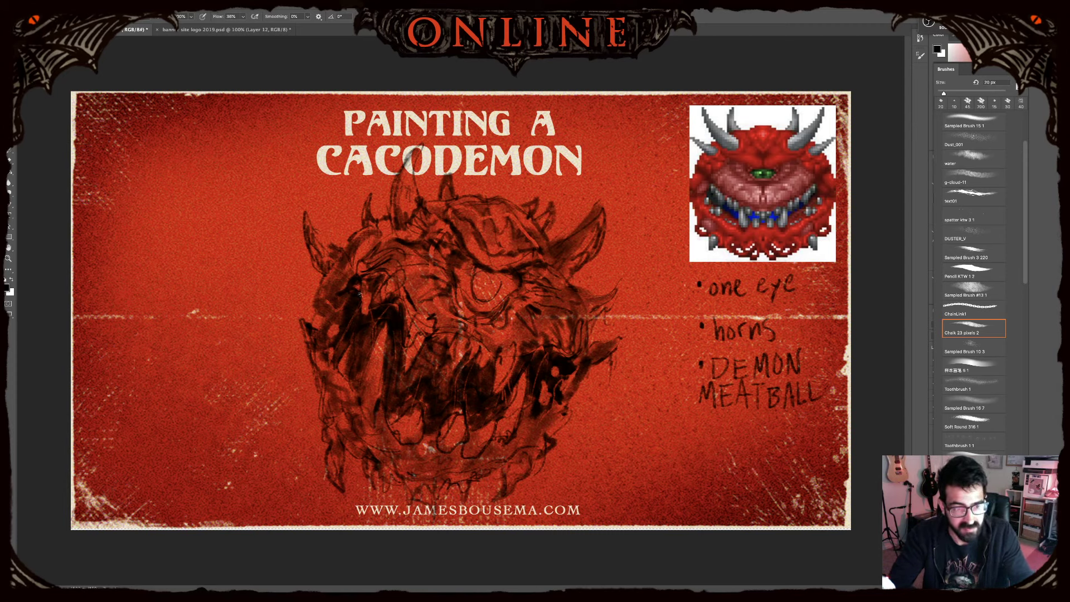
{"action": "left_click_drag", "start_coordinate": [360, 294], "coordinate": [363, 319]}
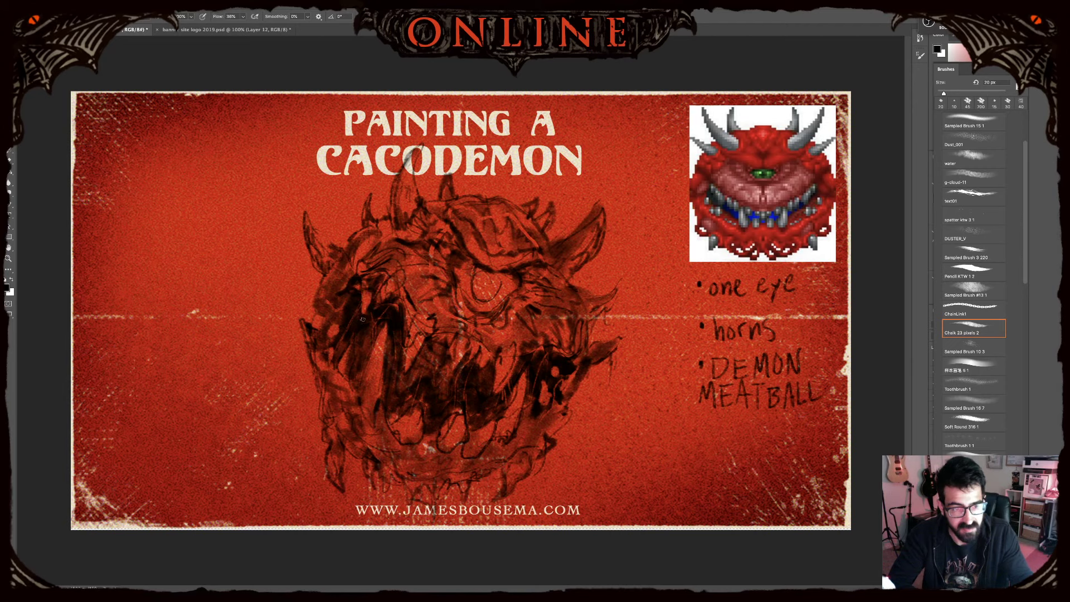
{"action": "key", "text": "bracketleft"}
{"action": "key", "text": "bracketleft"}
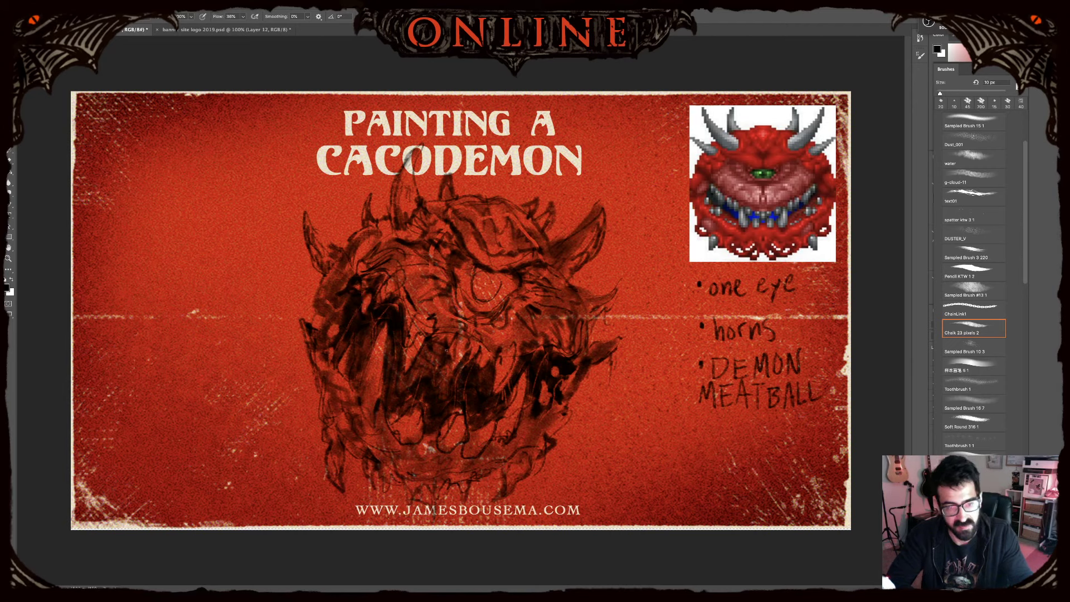
{"action": "key", "text": "bracketright"}
{"action": "mouse_move", "coordinate": [496, 580]}
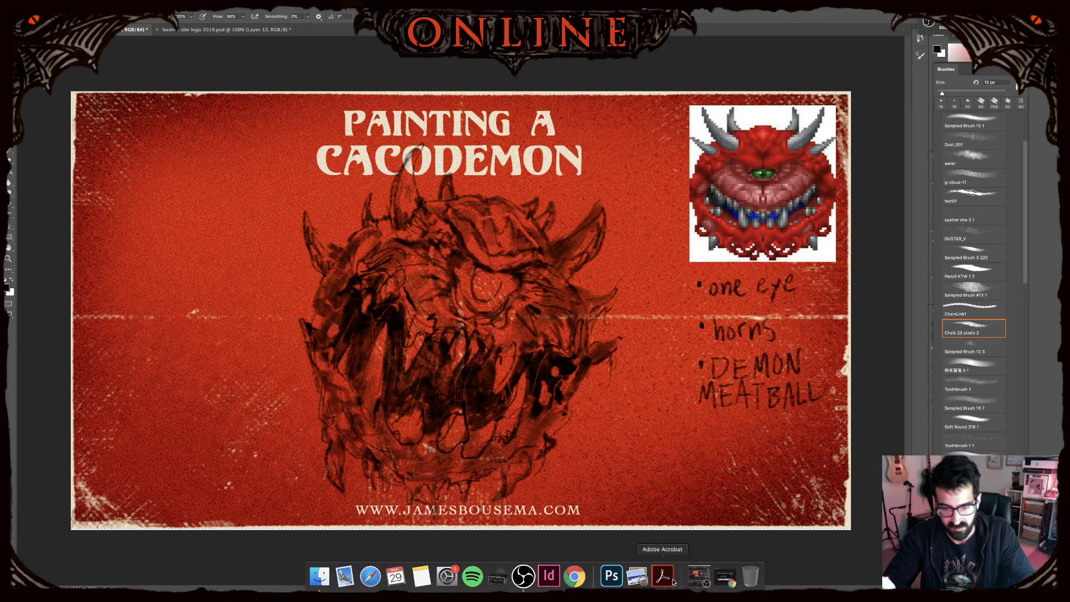
{"action": "left_click", "coordinate": [574, 581]}
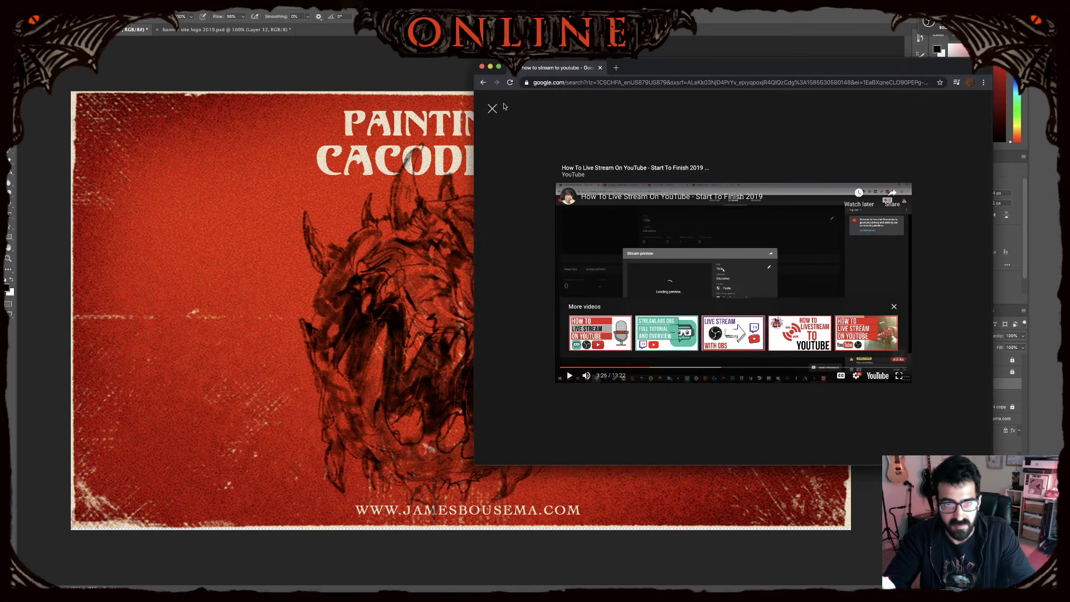
{"action": "left_click", "coordinate": [490, 67]}
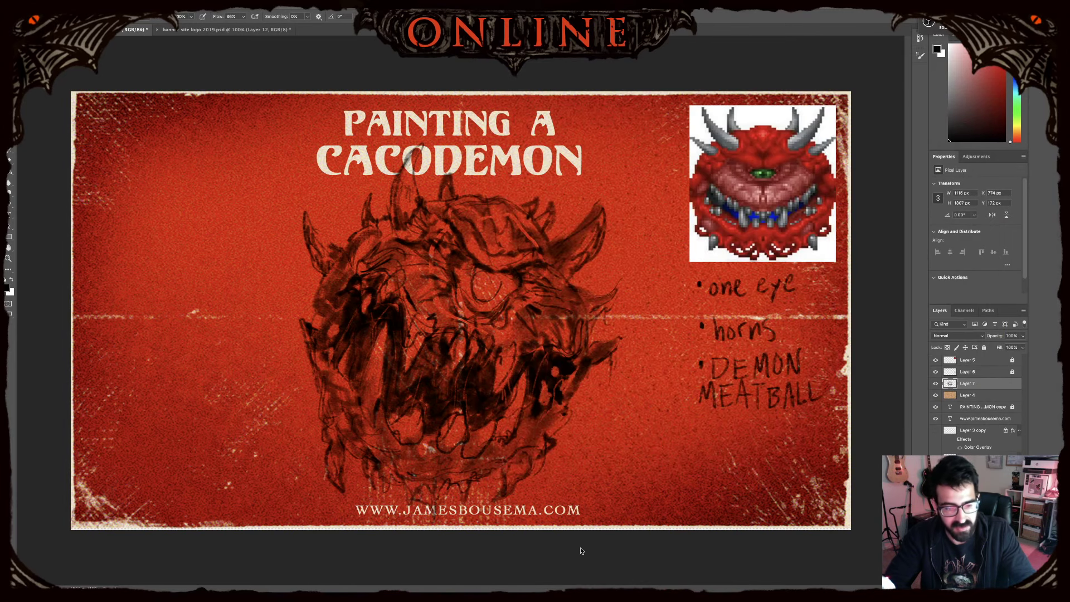
{"action": "mouse_move", "coordinate": [612, 582]}
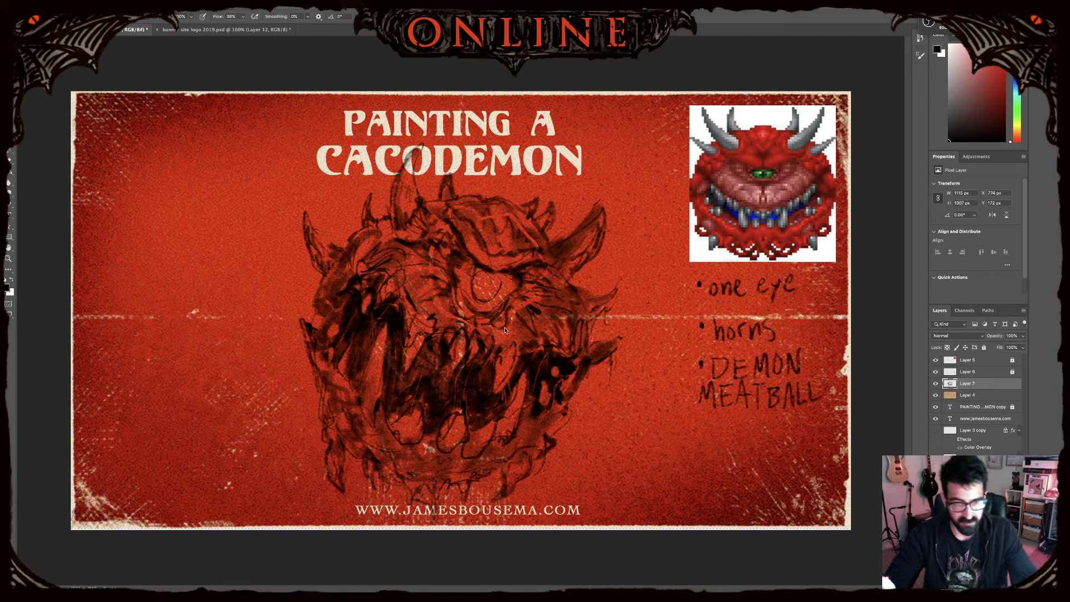
- Show the brush settings again and reduce the chalk brush to 10 px
{"action": "key", "text": "F5"}
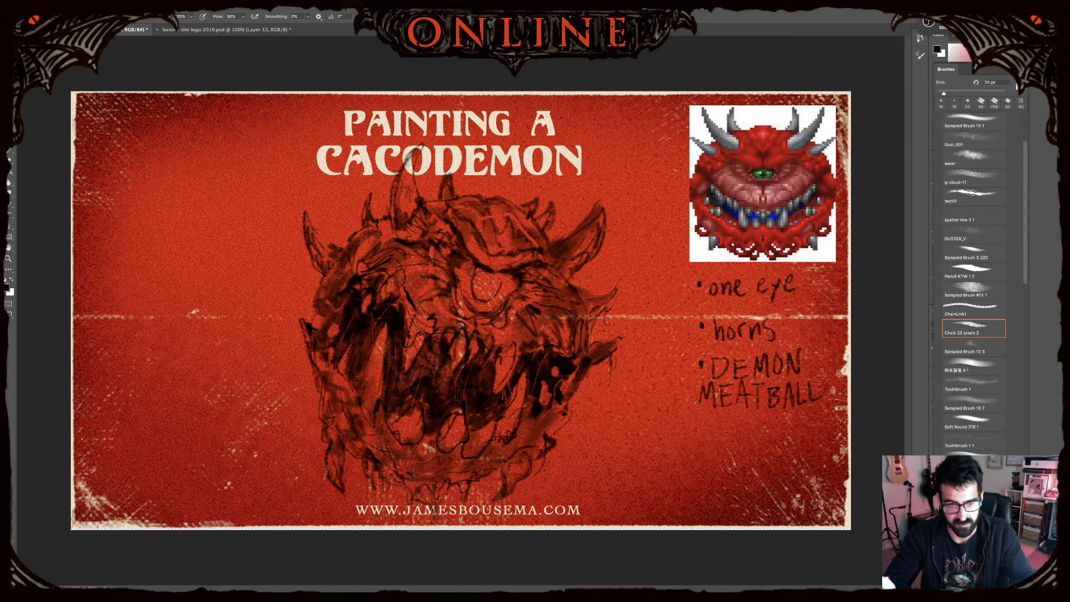
{"action": "key", "text": "bracketleft"}
{"action": "key", "text": "bracketleft"}
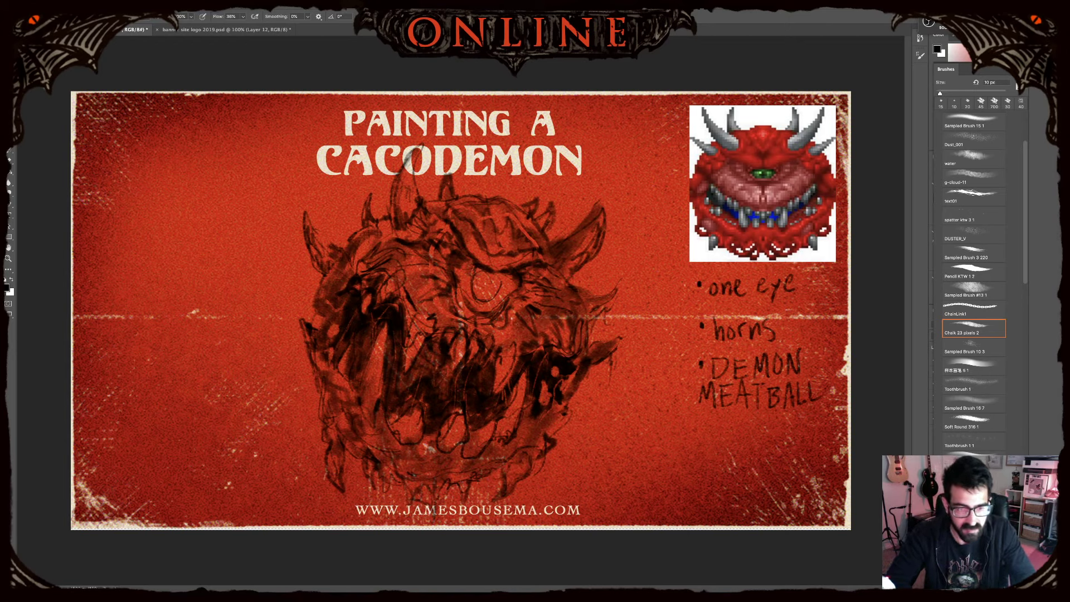
- Rotate the whole cacodemon sketch counterclockwise about 4.5 degrees, shift it slightly up, and apply the transform
{"action": "key", "text": "v"}
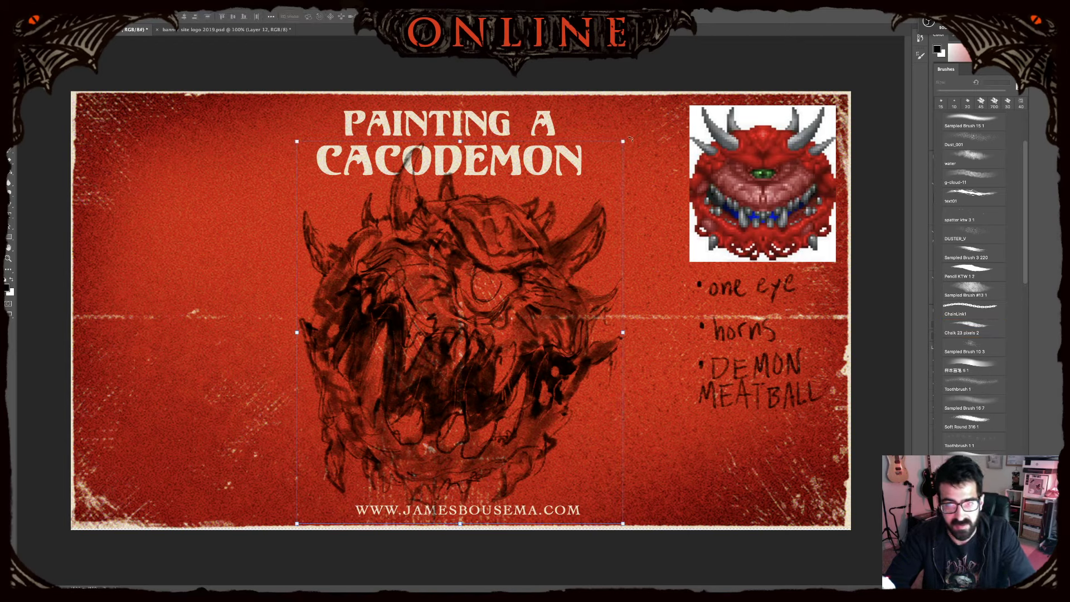
{"action": "left_click_drag", "start_coordinate": [640, 120], "coordinate": [616, 124]}
{"action": "left_click_drag", "start_coordinate": [546, 251], "coordinate": [544, 233]}
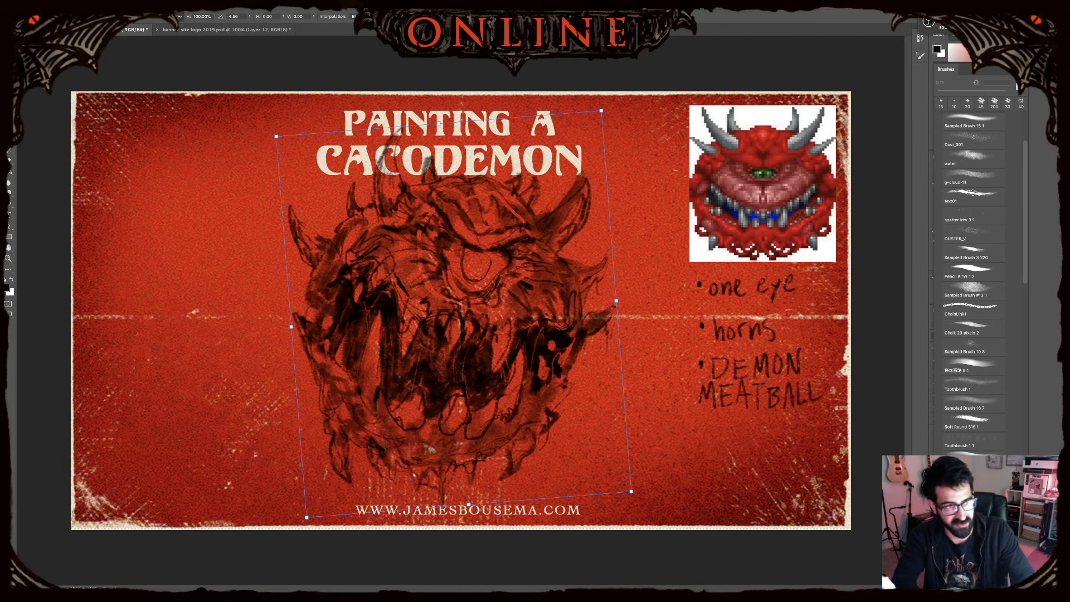
{"action": "left_click", "coordinate": [968, 339]}
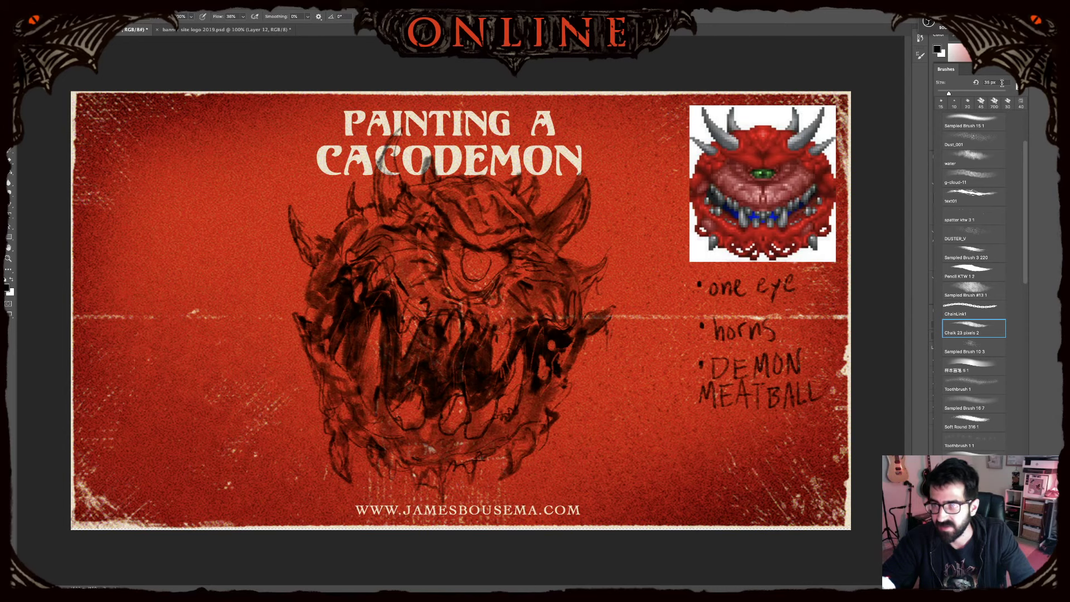
- Lower the opacity of the cacodemon sketch on Layer 7 to 40%
{"action": "left_click", "coordinate": [1024, 68]}
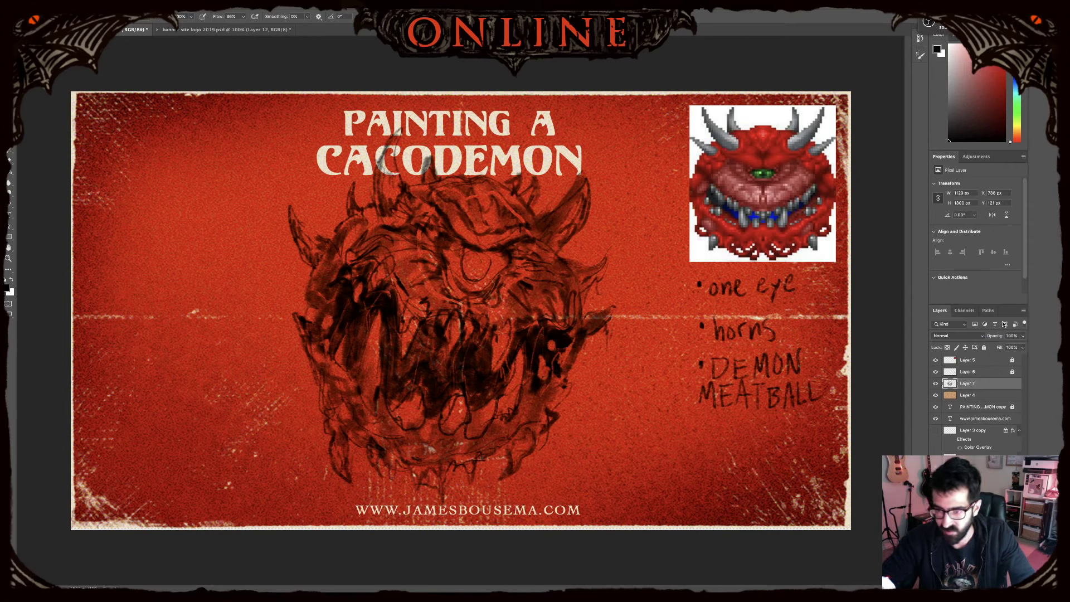
{"action": "left_click", "coordinate": [1023, 334]}
{"action": "left_click_drag", "start_coordinate": [1022, 346], "coordinate": [1001, 347]}
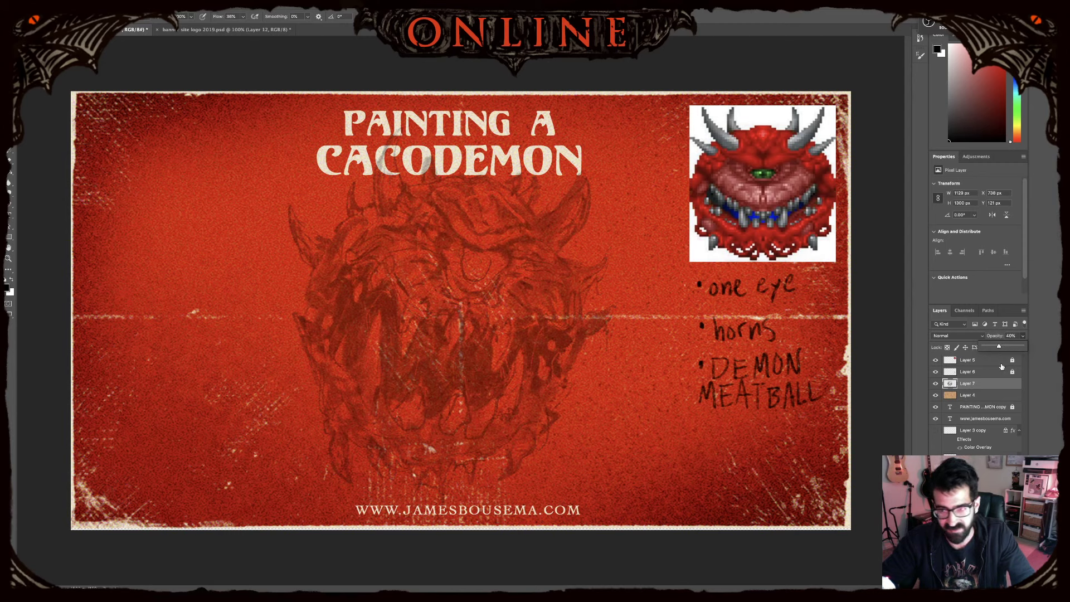
- Unlock the "PAINTING A CACODEMON" title layer, scale the title down to about 82%, and apply the transform
{"action": "left_click", "coordinate": [974, 407]}
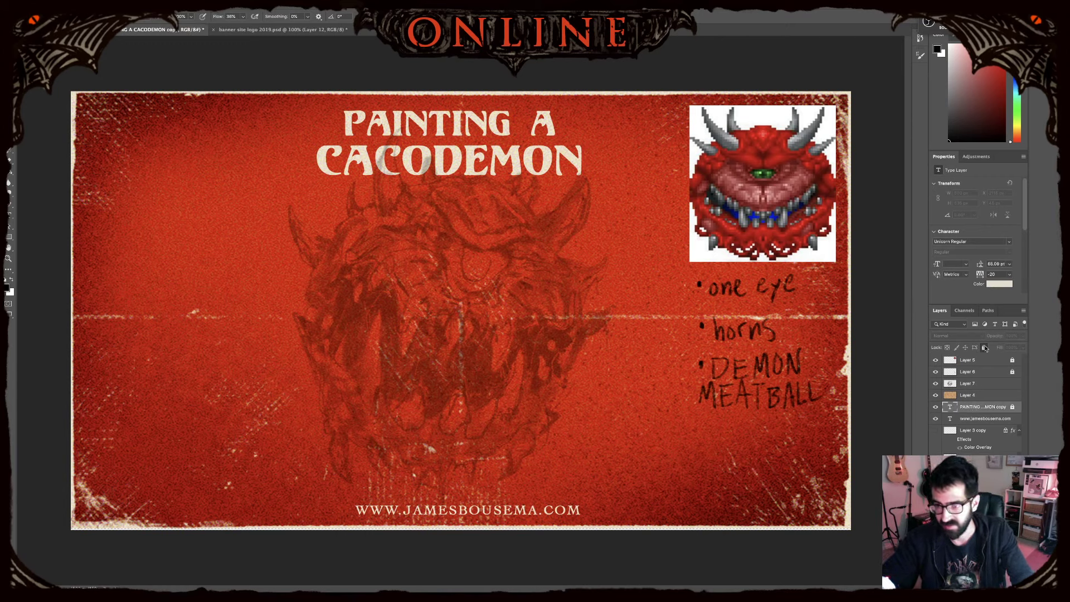
{"action": "key", "text": "v"}
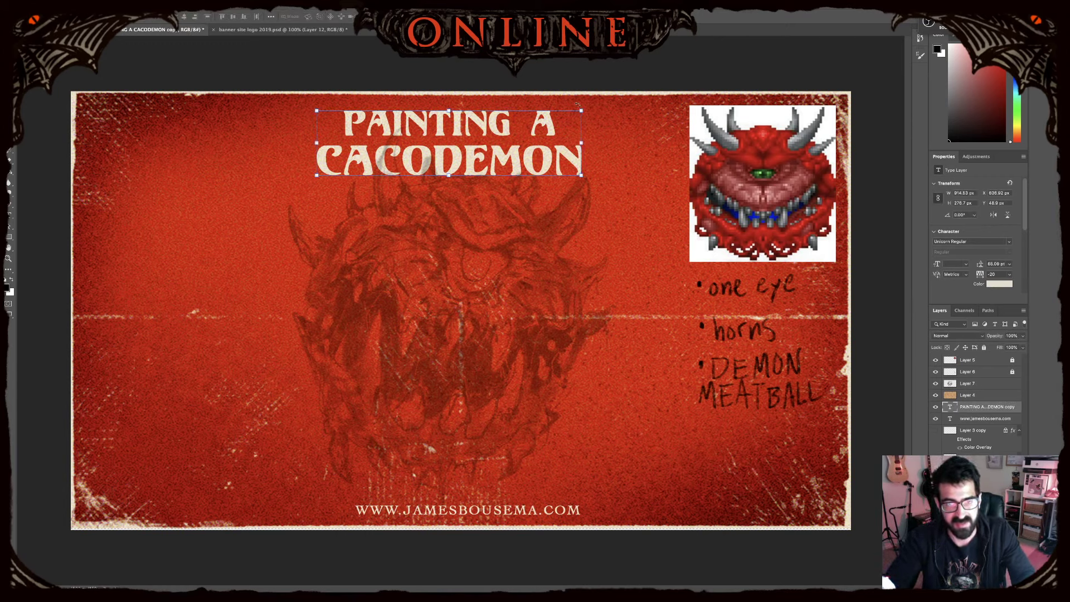
{"action": "key", "text": "ctrl+t"}
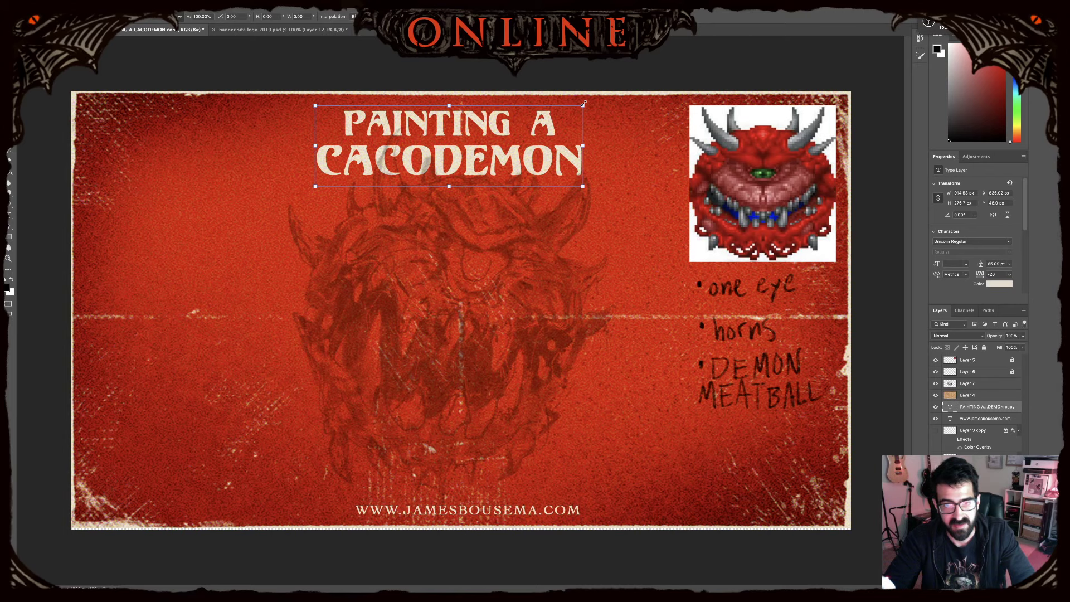
{"action": "left_click_drag", "start_coordinate": [584, 104], "coordinate": [524, 115]}
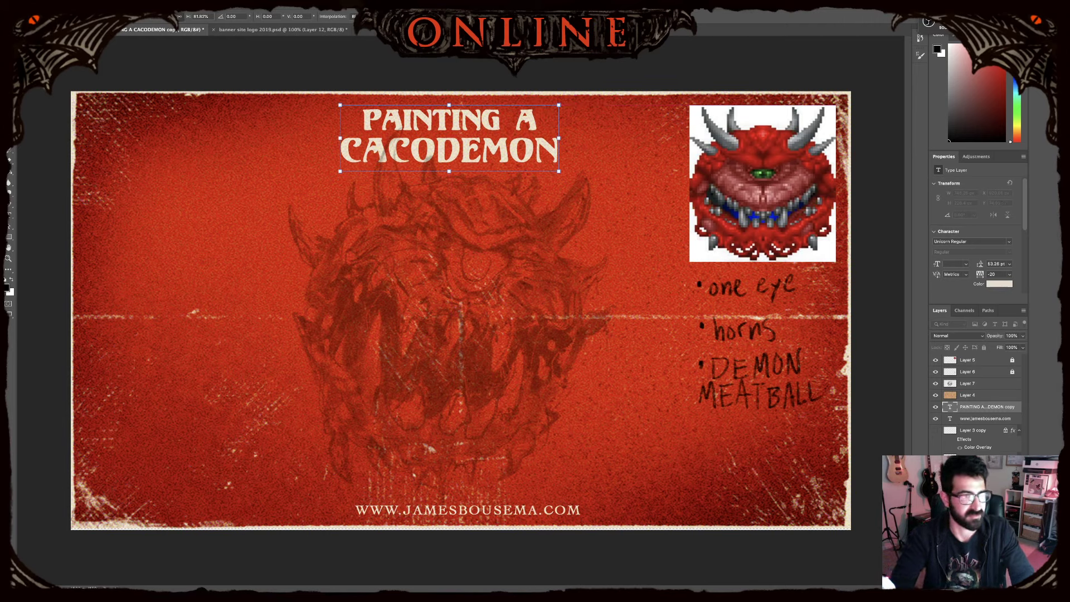
{"action": "key", "text": "Return"}
{"action": "key", "text": "b"}
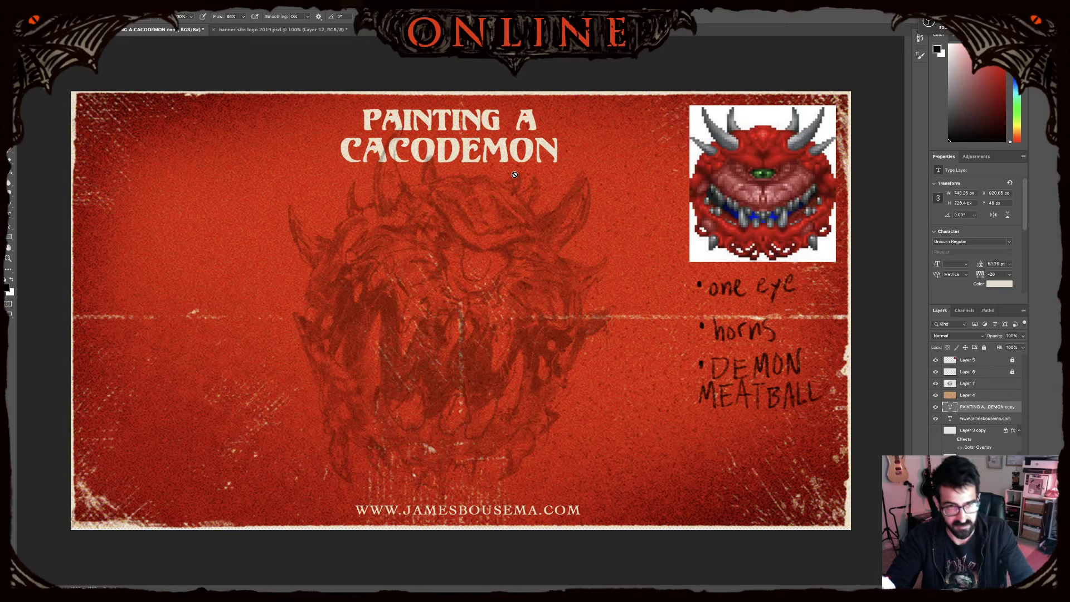
- Nudge the title slightly upward toward the poster's top edge and lock its layer
{"action": "key", "text": "v"}
{"action": "left_click", "coordinate": [524, 143]}
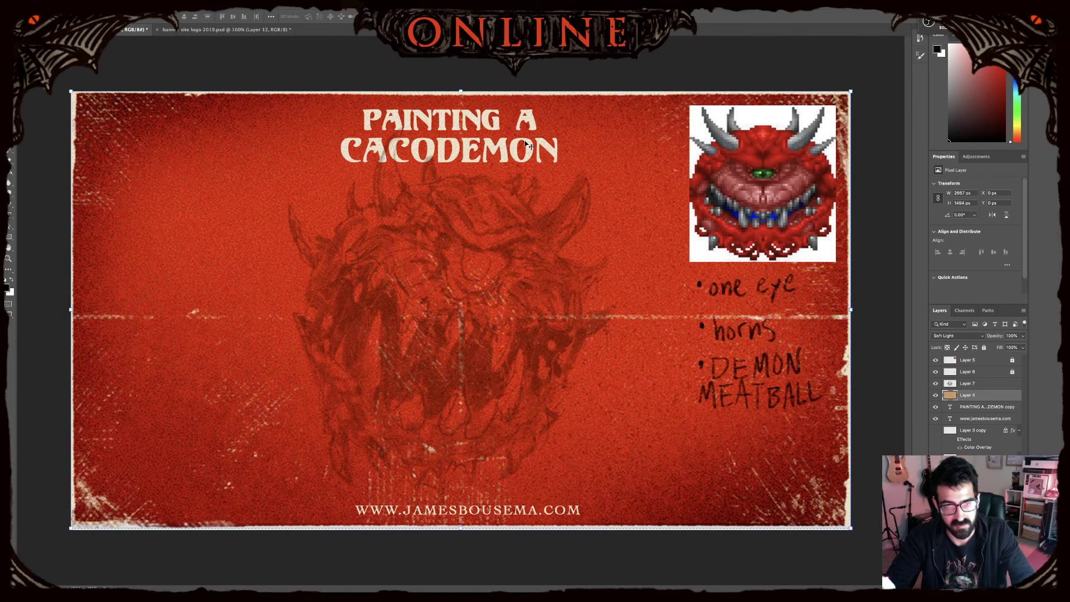
{"action": "left_click", "coordinate": [969, 406]}
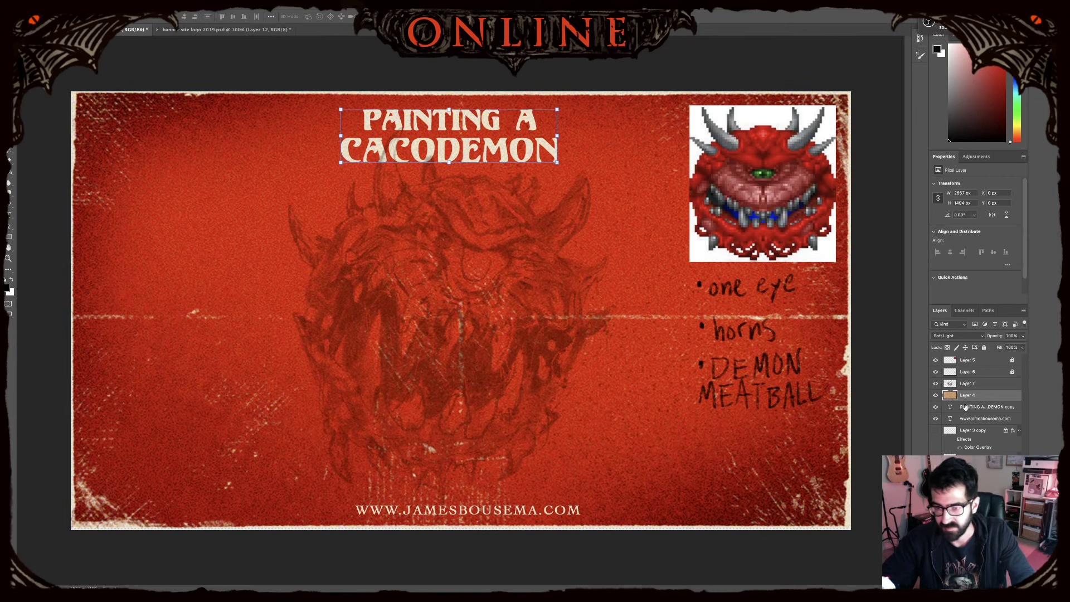
{"action": "key", "text": "Up"}
{"action": "key", "text": "Up"}
{"action": "key", "text": "Up"}
{"action": "key", "text": "Up"}
{"action": "key", "text": "Up"}
{"action": "key", "text": "Up"}
{"action": "key", "text": "Up"}
{"action": "key", "text": "Up"}
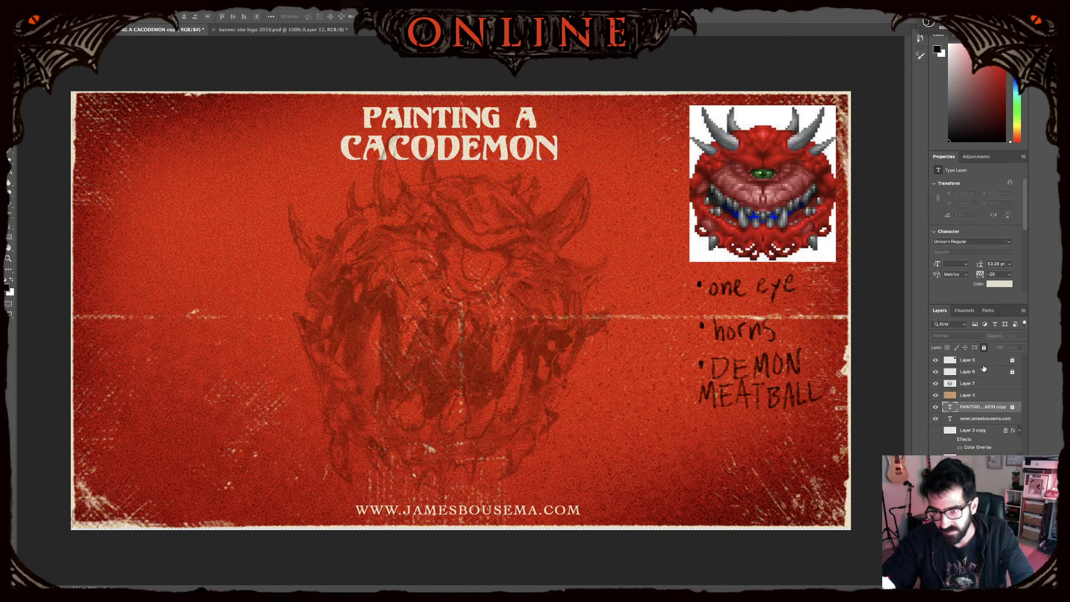
- Lock Layer 4 and check what Layer 6 holds by hiding and showing it again
{"action": "left_click", "coordinate": [974, 389]}
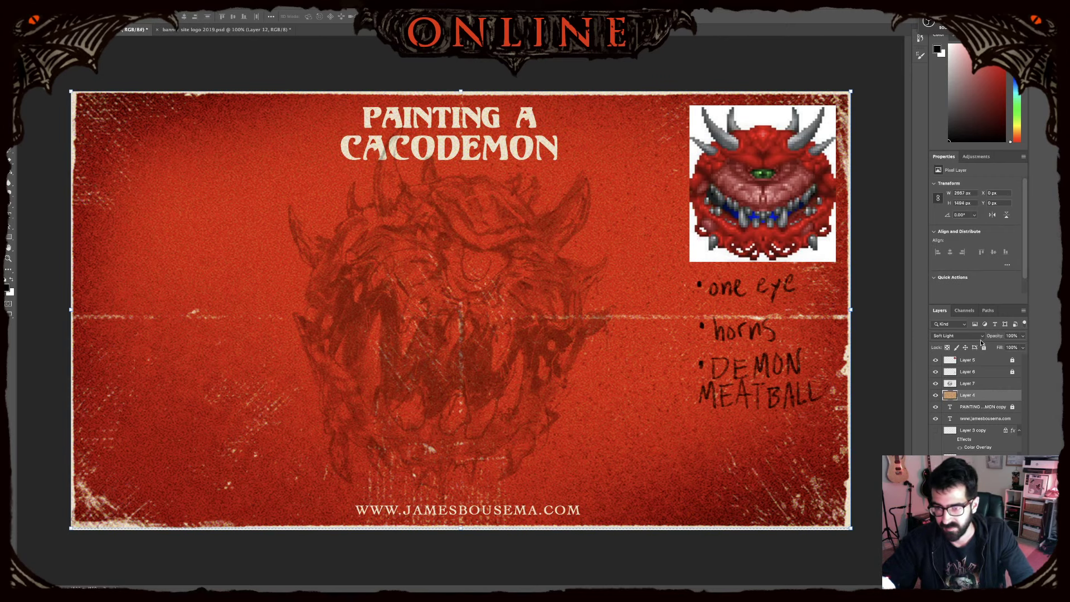
{"action": "left_click", "coordinate": [965, 371]}
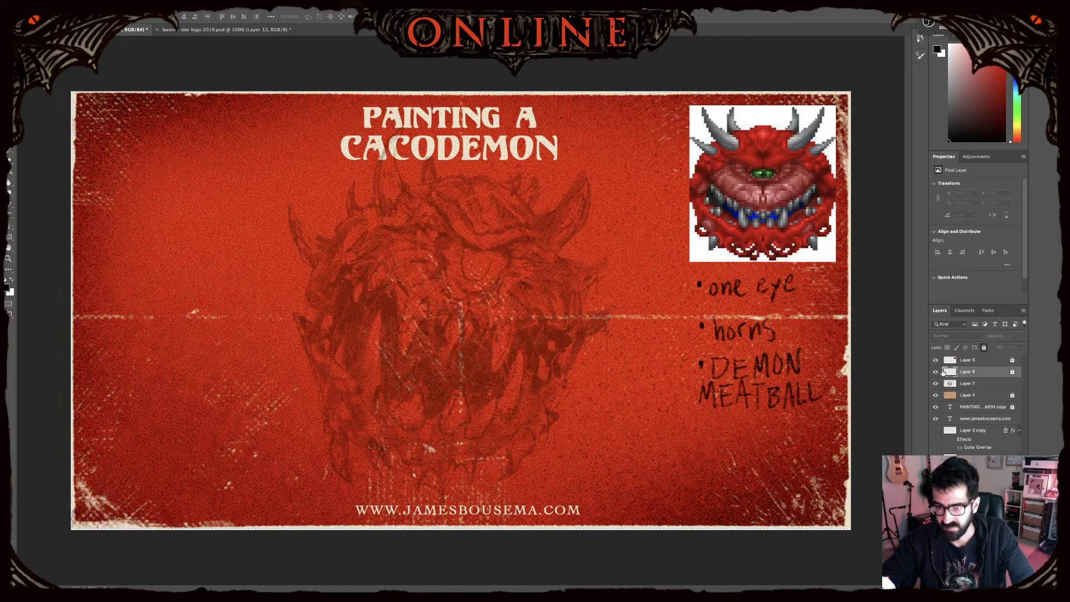
{"action": "left_click", "coordinate": [935, 372]}
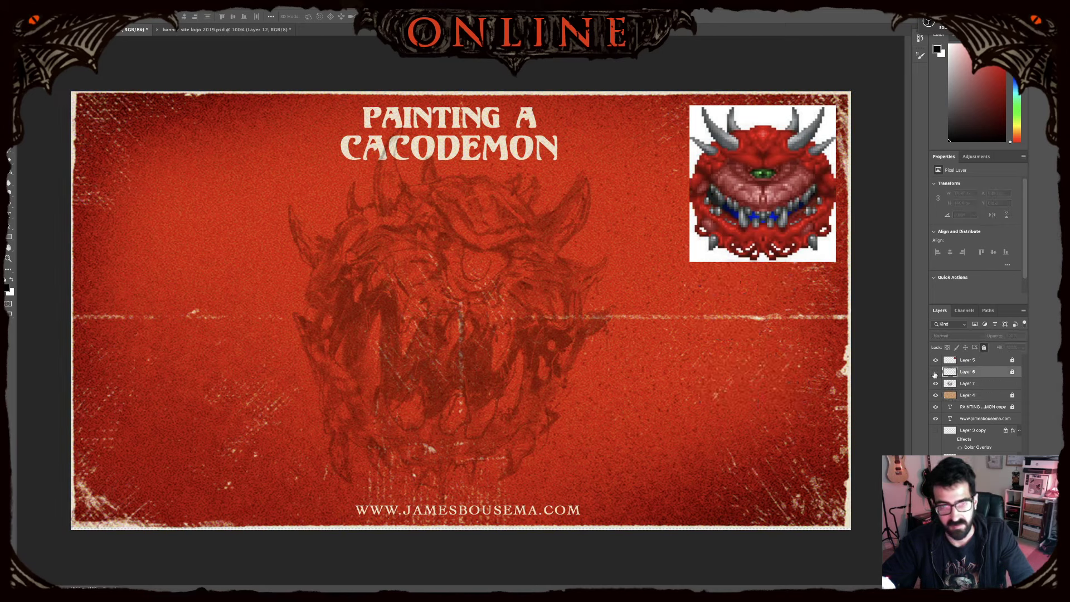
{"action": "left_click", "coordinate": [935, 372]}
- Add a new layer above the faded sketch and draw crisp outlines of the heavy brow and the eye socket with the chalk brush
{"action": "key", "text": "ctrl+shift+alt+n"}
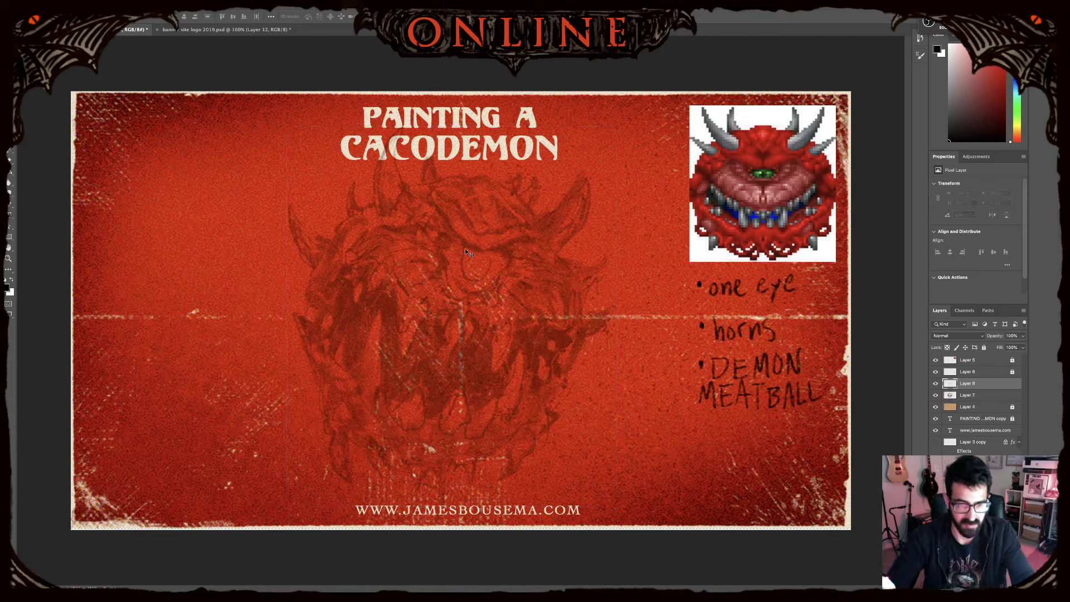
{"action": "key", "text": "b"}
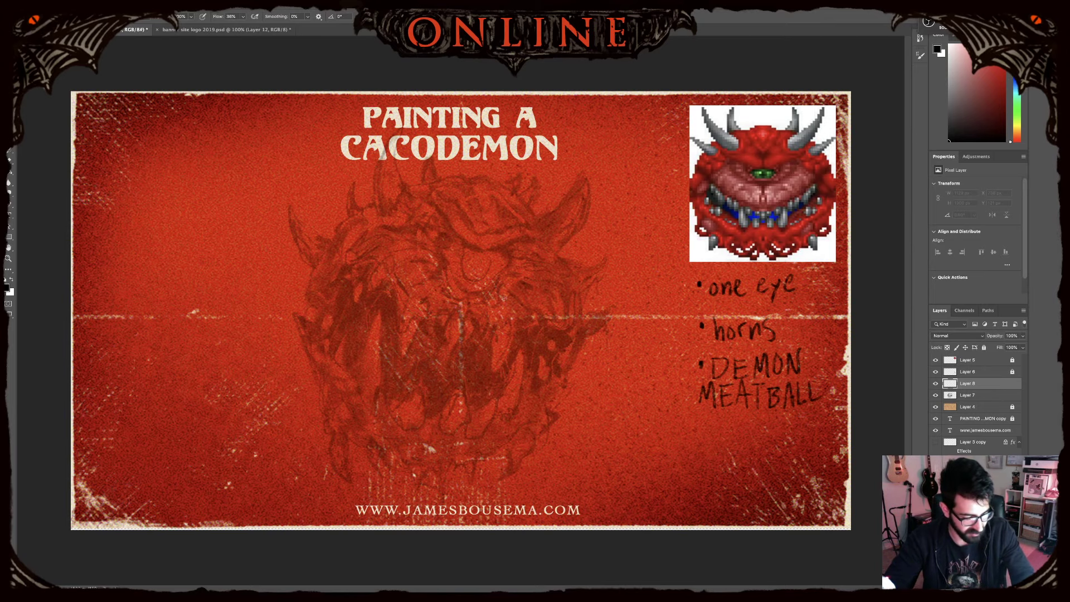
{"action": "key", "text": "super+equal"}
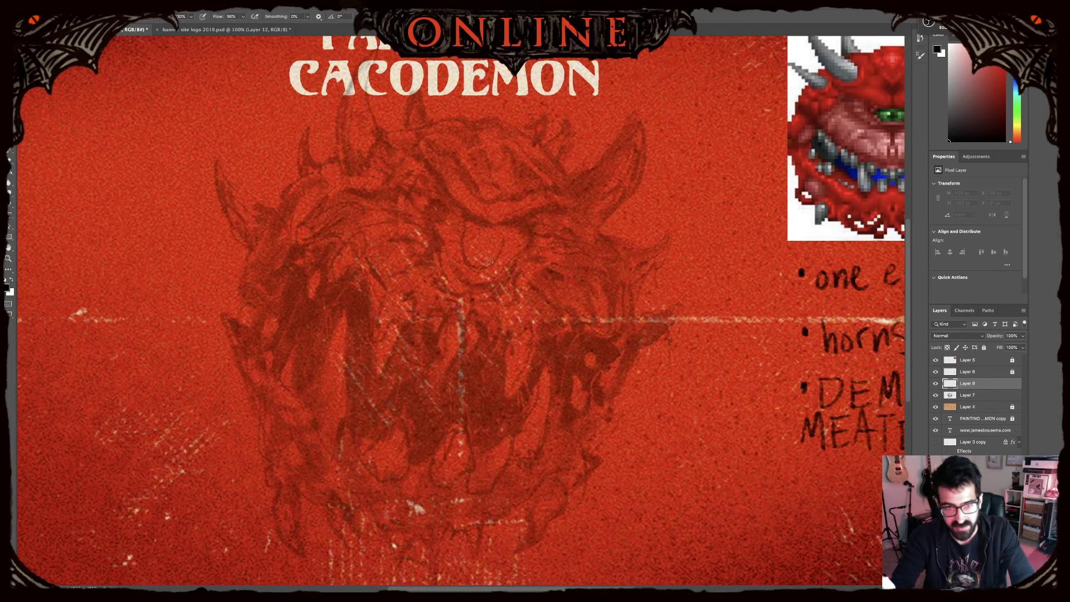
{"action": "key", "text": "super+equal"}
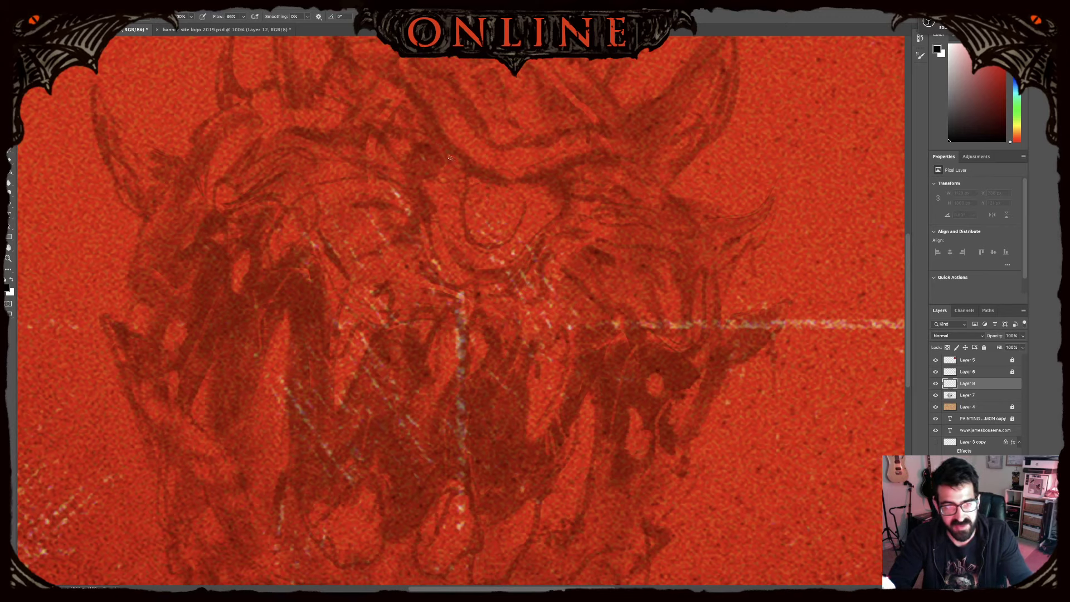
{"action": "mouse_move", "coordinate": [450, 157]}
{"action": "left_mouse_down"}
{"action": "mouse_move", "coordinate": [536, 178]}
{"action": "mouse_move", "coordinate": [608, 147]}
{"action": "left_mouse_up"}
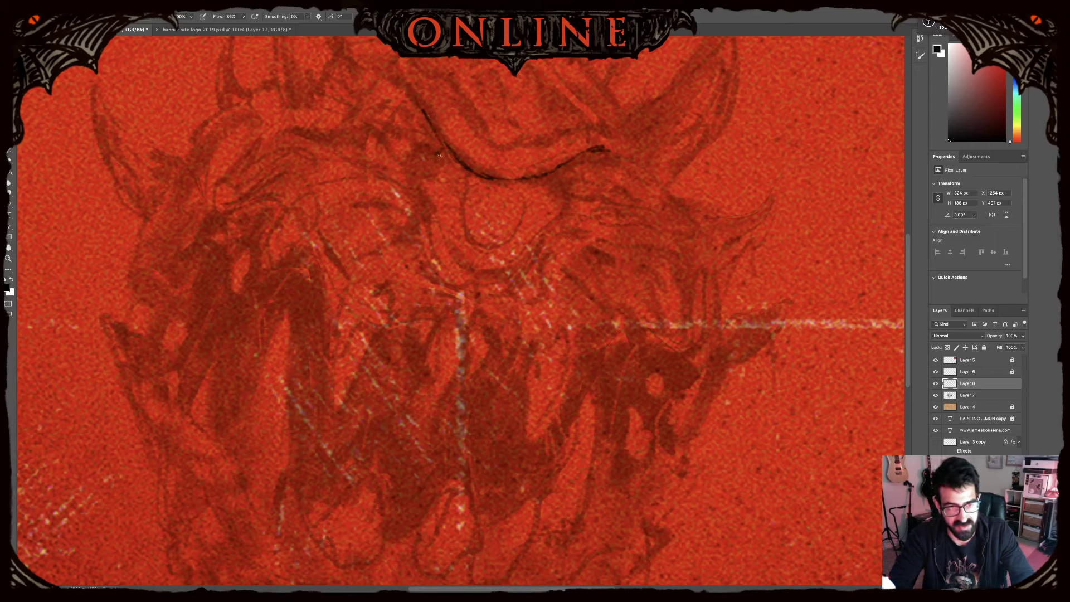
{"action": "mouse_move", "coordinate": [433, 154]}
{"action": "left_mouse_down"}
{"action": "mouse_move", "coordinate": [421, 174]}
{"action": "mouse_move", "coordinate": [443, 148]}
{"action": "left_mouse_up"}
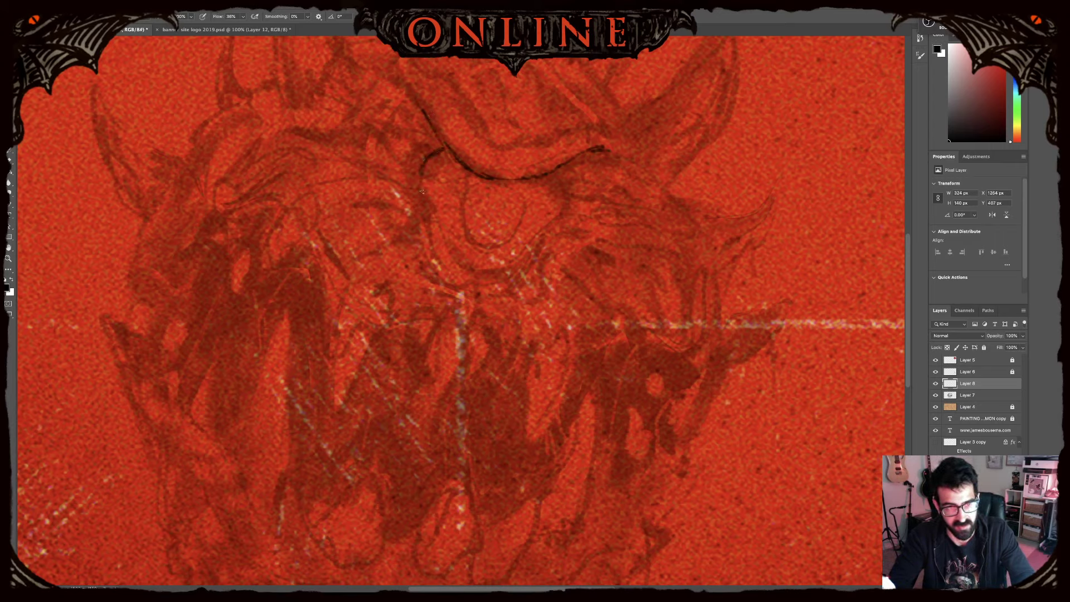
{"action": "mouse_move", "coordinate": [422, 191]}
{"action": "left_mouse_down"}
{"action": "mouse_move", "coordinate": [453, 266]}
{"action": "mouse_move", "coordinate": [489, 272]}
{"action": "mouse_move", "coordinate": [516, 251]}
{"action": "mouse_move", "coordinate": [472, 268]}
{"action": "mouse_move", "coordinate": [505, 258]}
{"action": "left_mouse_up"}
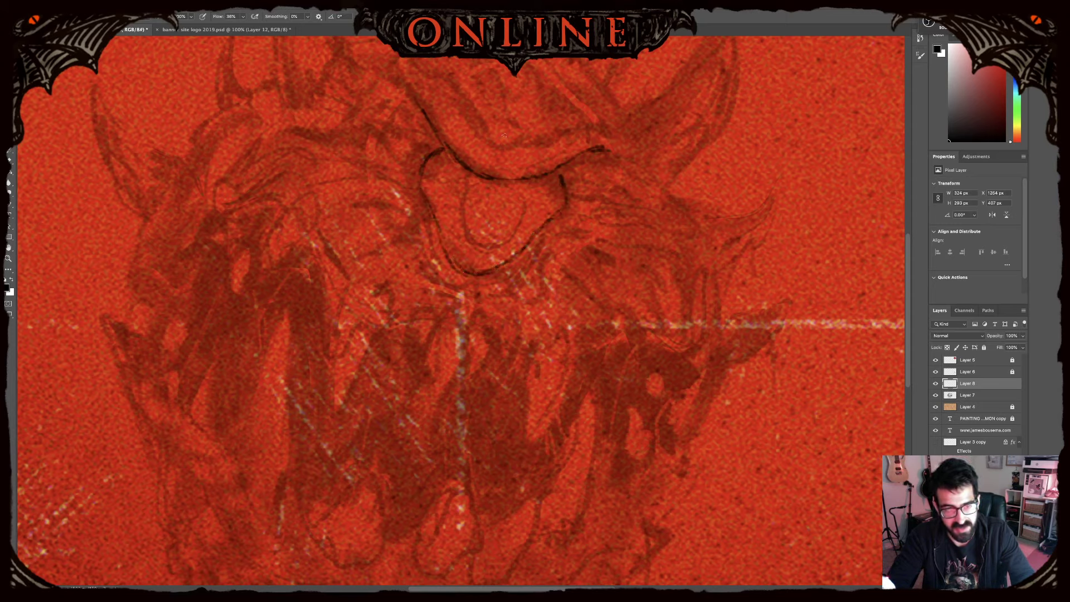
{"action": "mouse_move", "coordinate": [434, 254]}
{"action": "left_mouse_down"}
{"action": "mouse_move", "coordinate": [502, 273]}
{"action": "mouse_move", "coordinate": [493, 277]}
{"action": "mouse_move", "coordinate": [528, 249]}
{"action": "left_mouse_up"}
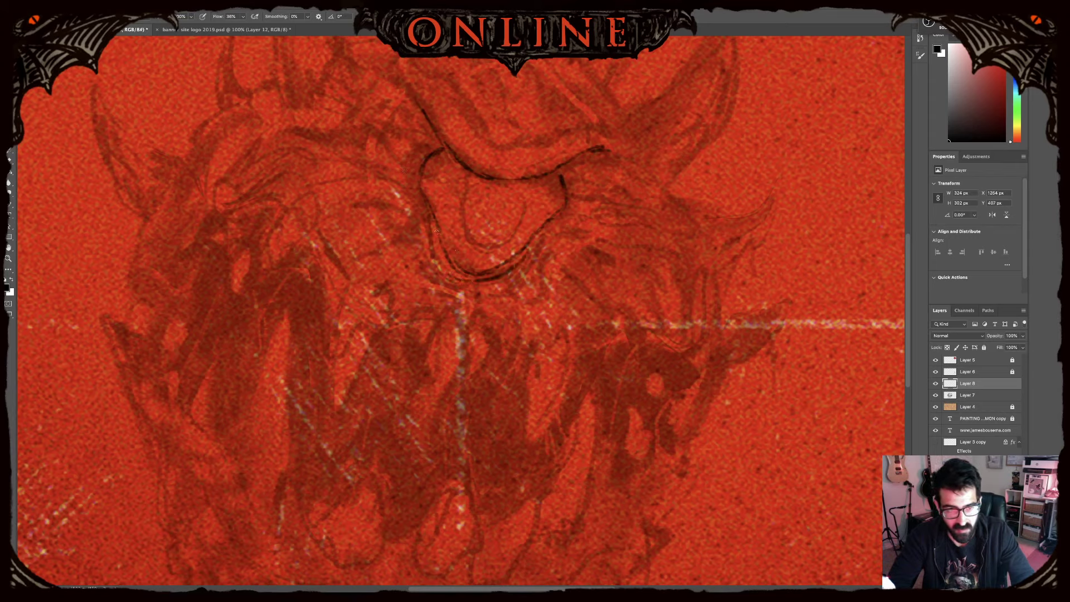
- Draw the double contour of the lower eyelid and darken the eye corners with heavy creases and a thicker brow line
{"action": "mouse_move", "coordinate": [424, 260]}
{"action": "left_mouse_down"}
{"action": "mouse_move", "coordinate": [465, 299]}
{"action": "mouse_move", "coordinate": [503, 293]}
{"action": "mouse_move", "coordinate": [529, 249]}
{"action": "left_mouse_up"}
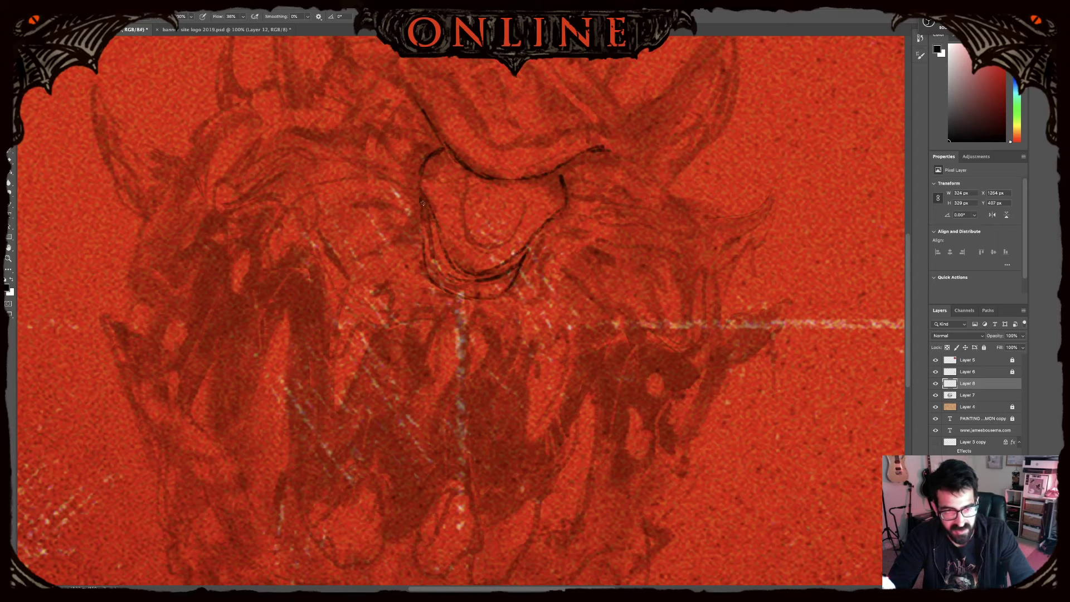
{"action": "mouse_move", "coordinate": [422, 203]}
{"action": "left_mouse_down"}
{"action": "mouse_move", "coordinate": [400, 179]}
{"action": "mouse_move", "coordinate": [416, 193]}
{"action": "mouse_move", "coordinate": [401, 160]}
{"action": "left_mouse_up"}
{"action": "mouse_move", "coordinate": [389, 136]}
{"action": "left_mouse_down"}
{"action": "mouse_move", "coordinate": [415, 162]}
{"action": "mouse_move", "coordinate": [433, 143]}
{"action": "mouse_move", "coordinate": [413, 179]}
{"action": "left_mouse_up"}
{"action": "mouse_move", "coordinate": [563, 175]}
{"action": "left_mouse_down"}
{"action": "mouse_move", "coordinate": [567, 196]}
{"action": "mouse_move", "coordinate": [564, 165]}
{"action": "mouse_move", "coordinate": [585, 156]}
{"action": "mouse_move", "coordinate": [544, 181]}
{"action": "mouse_move", "coordinate": [486, 177]}
{"action": "mouse_move", "coordinate": [426, 114]}
{"action": "left_mouse_up"}
{"action": "left_click_drag", "start_coordinate": [459, 156], "coordinate": [462, 186]}
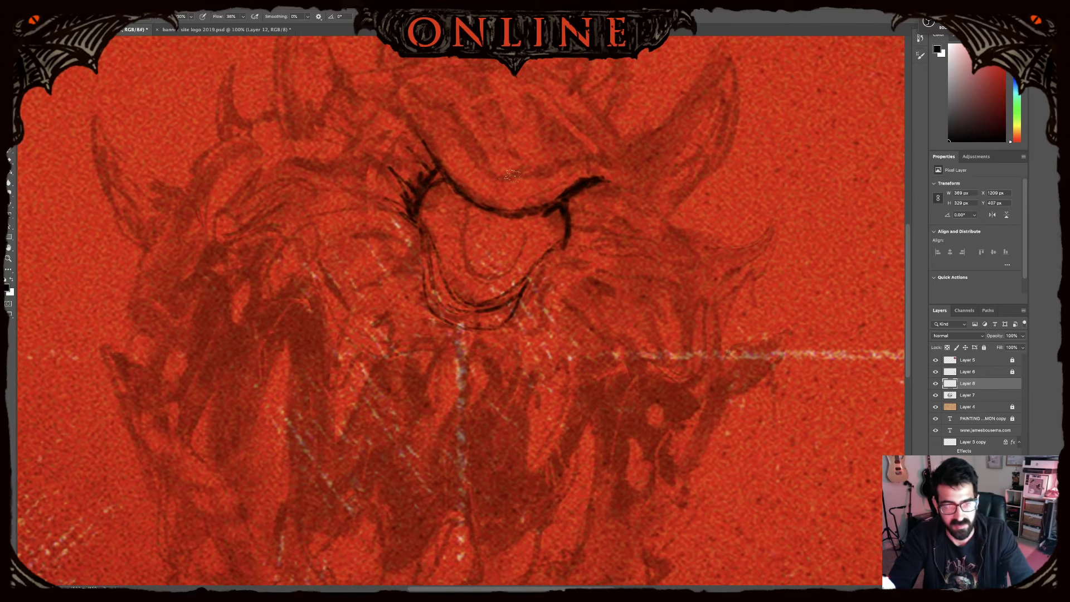
- Trim the thick brow line with the eraser, and strengthen the lower eyelid with darker brush strokes
{"action": "key", "text": "e"}
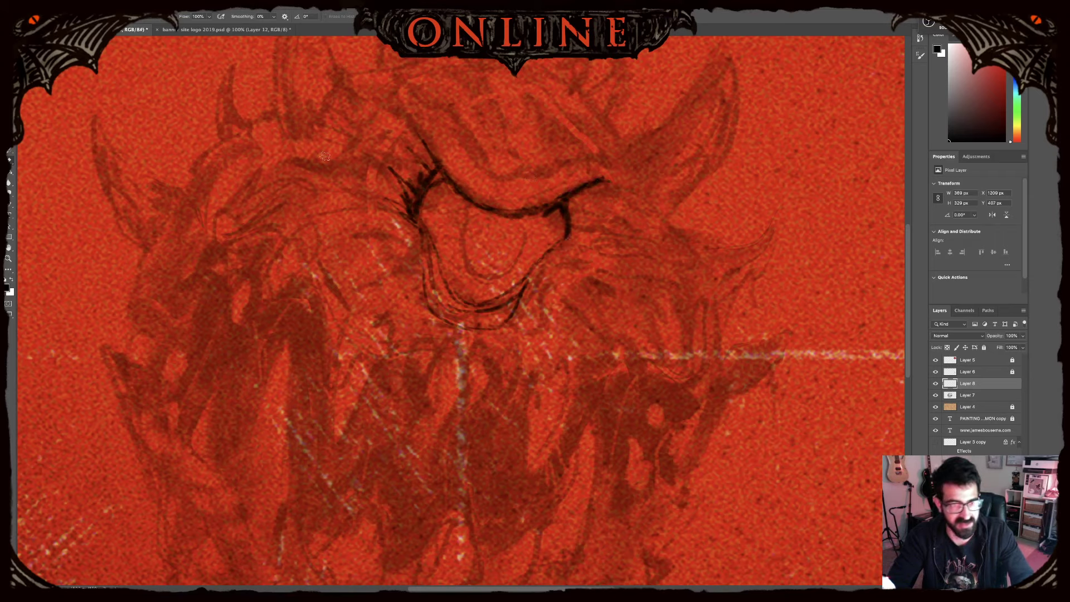
{"action": "key", "text": "b"}
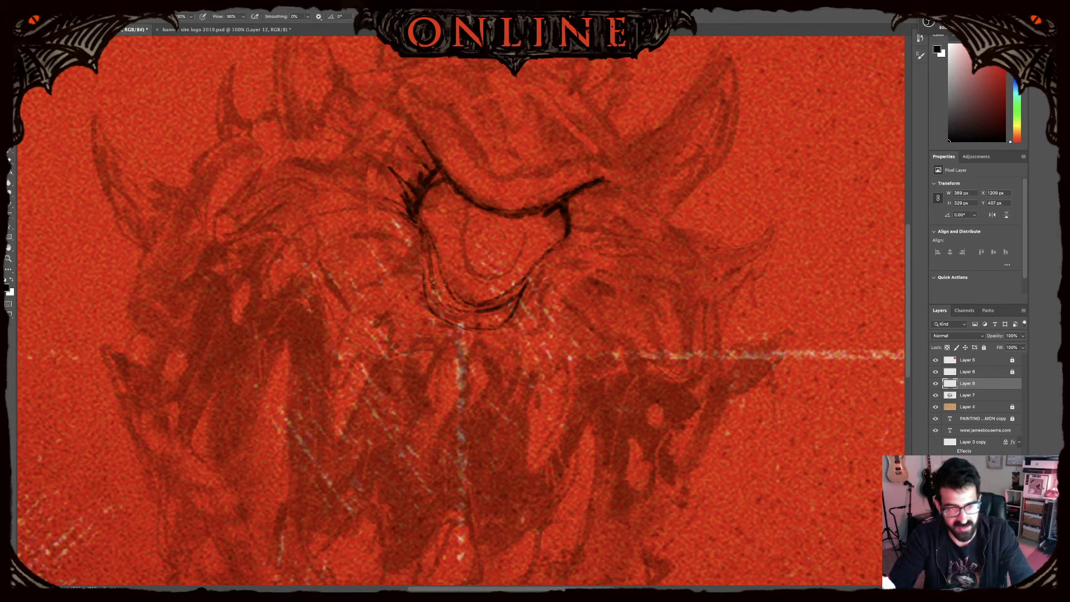
{"action": "left_click_drag", "start_coordinate": [528, 284], "coordinate": [517, 313]}
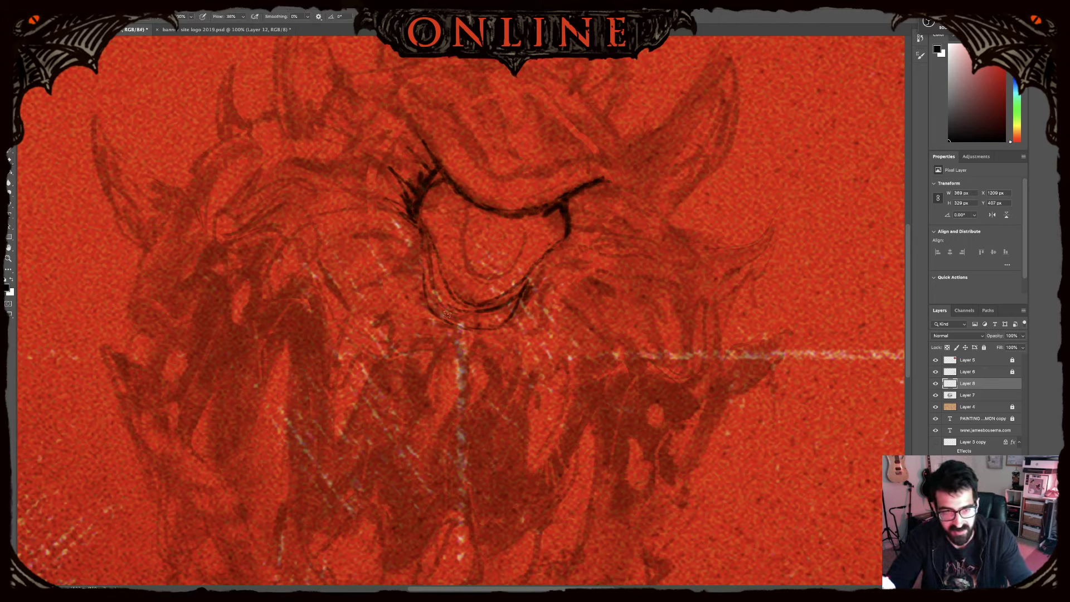
{"action": "mouse_move", "coordinate": [434, 321]}
{"action": "left_mouse_down"}
{"action": "mouse_move", "coordinate": [457, 332]}
{"action": "mouse_move", "coordinate": [427, 306]}
{"action": "mouse_move", "coordinate": [506, 292]}
{"action": "left_mouse_up"}
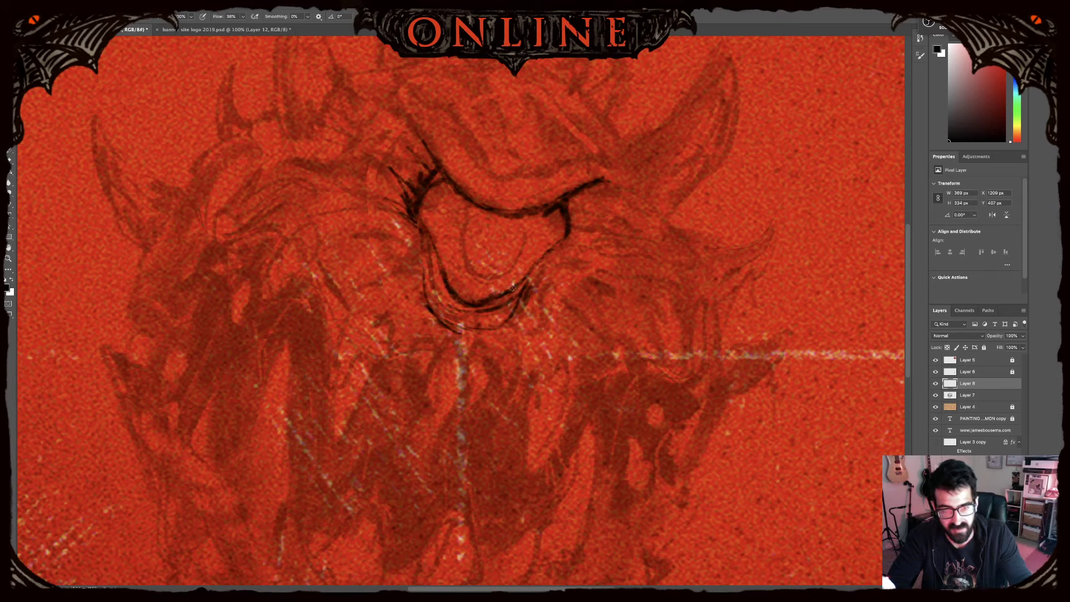
{"action": "left_click_drag", "start_coordinate": [395, 168], "coordinate": [380, 164]}
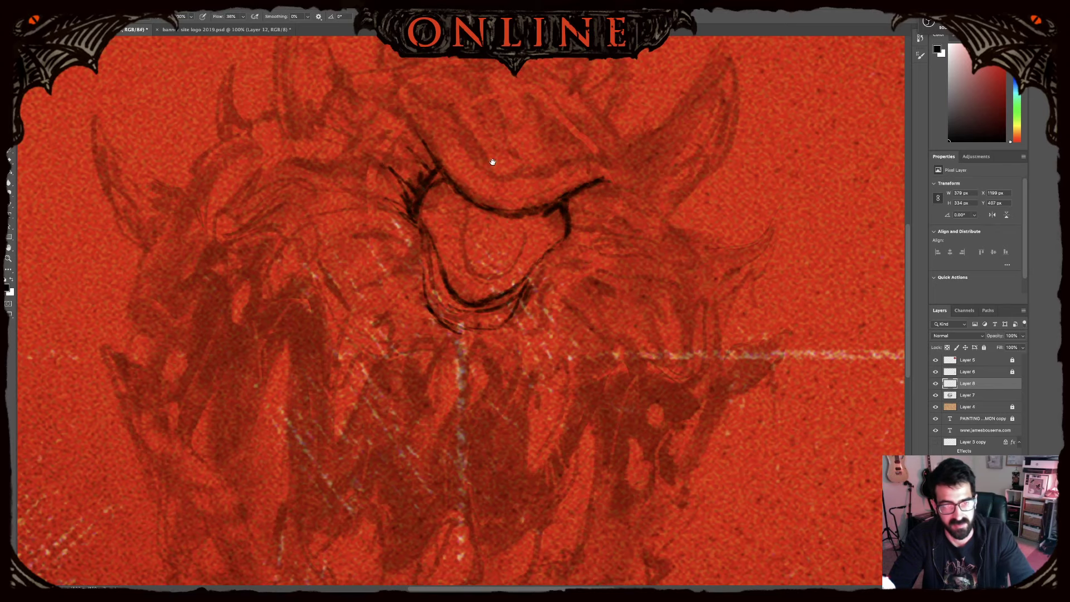
- Ink the upper edge of the heavy brow and the wavy folds rising over the forehead, plus a small bump beside them
{"action": "left_click_drag", "start_coordinate": [493, 163], "coordinate": [473, 227]}
{"action": "mouse_move", "coordinate": [425, 161]}
{"action": "left_mouse_down"}
{"action": "mouse_move", "coordinate": [476, 241]}
{"action": "mouse_move", "coordinate": [580, 222]}
{"action": "left_mouse_up"}
{"action": "mouse_move", "coordinate": [467, 229]}
{"action": "left_mouse_down"}
{"action": "mouse_move", "coordinate": [437, 175]}
{"action": "mouse_move", "coordinate": [393, 138]}
{"action": "left_mouse_up"}
{"action": "mouse_move", "coordinate": [472, 192]}
{"action": "left_mouse_down"}
{"action": "mouse_move", "coordinate": [482, 212]}
{"action": "mouse_move", "coordinate": [435, 131]}
{"action": "left_mouse_up"}
{"action": "mouse_move", "coordinate": [471, 165]}
{"action": "left_mouse_down"}
{"action": "mouse_move", "coordinate": [444, 107]}
{"action": "mouse_move", "coordinate": [451, 122]}
{"action": "mouse_move", "coordinate": [416, 115]}
{"action": "mouse_move", "coordinate": [363, 158]}
{"action": "left_mouse_up"}
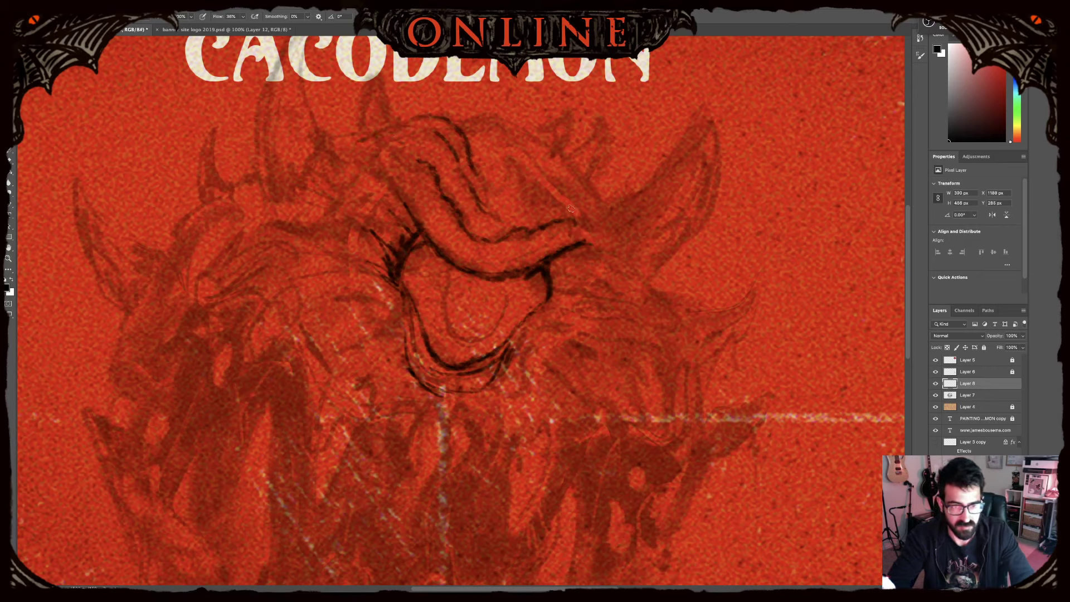
{"action": "mouse_move", "coordinate": [505, 205]}
{"action": "left_mouse_down"}
{"action": "mouse_move", "coordinate": [522, 185]}
{"action": "mouse_move", "coordinate": [501, 190]}
{"action": "mouse_move", "coordinate": [528, 168]}
{"action": "mouse_move", "coordinate": [532, 193]}
{"action": "mouse_move", "coordinate": [507, 199]}
{"action": "mouse_move", "coordinate": [521, 158]}
{"action": "mouse_move", "coordinate": [543, 201]}
{"action": "mouse_move", "coordinate": [568, 191]}
{"action": "mouse_move", "coordinate": [611, 221]}
{"action": "left_mouse_up"}
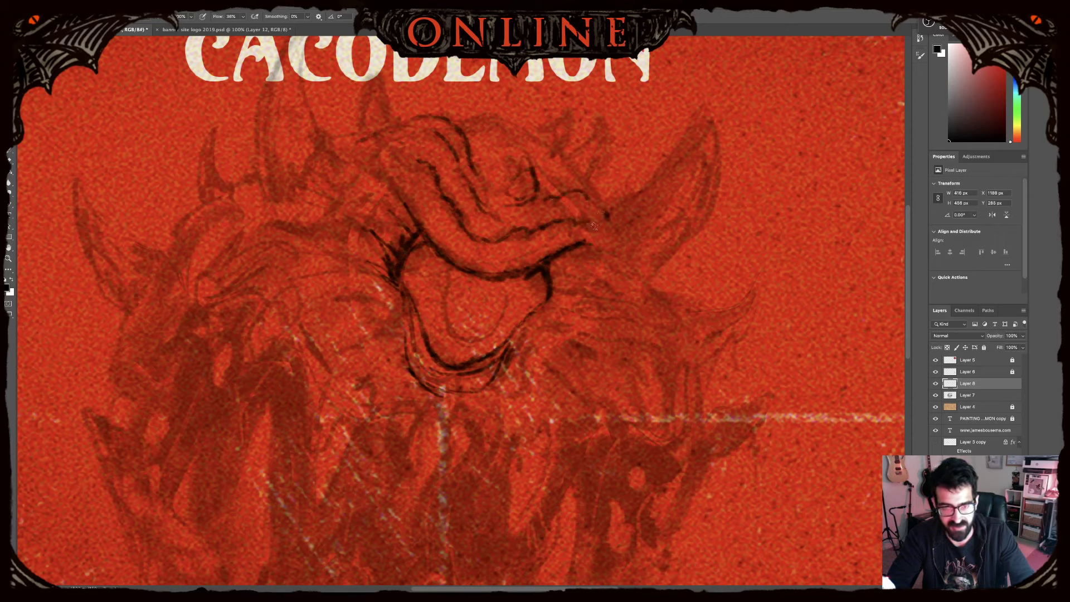
- Add short radiating wrinkle lines around both corners and the lower lid of the eye
{"action": "mouse_move", "coordinate": [548, 273]}
{"action": "left_mouse_down"}
{"action": "mouse_move", "coordinate": [594, 285]}
{"action": "mouse_move", "coordinate": [558, 285]}
{"action": "mouse_move", "coordinate": [578, 297]}
{"action": "mouse_move", "coordinate": [554, 315]}
{"action": "mouse_move", "coordinate": [542, 305]}
{"action": "mouse_move", "coordinate": [511, 360]}
{"action": "left_mouse_up"}
{"action": "left_click_drag", "start_coordinate": [401, 288], "coordinate": [405, 348]}
{"action": "mouse_move", "coordinate": [378, 302]}
{"action": "left_mouse_down"}
{"action": "mouse_move", "coordinate": [405, 339]}
{"action": "mouse_move", "coordinate": [400, 326]}
{"action": "mouse_move", "coordinate": [377, 324]}
{"action": "mouse_move", "coordinate": [403, 348]}
{"action": "left_mouse_up"}
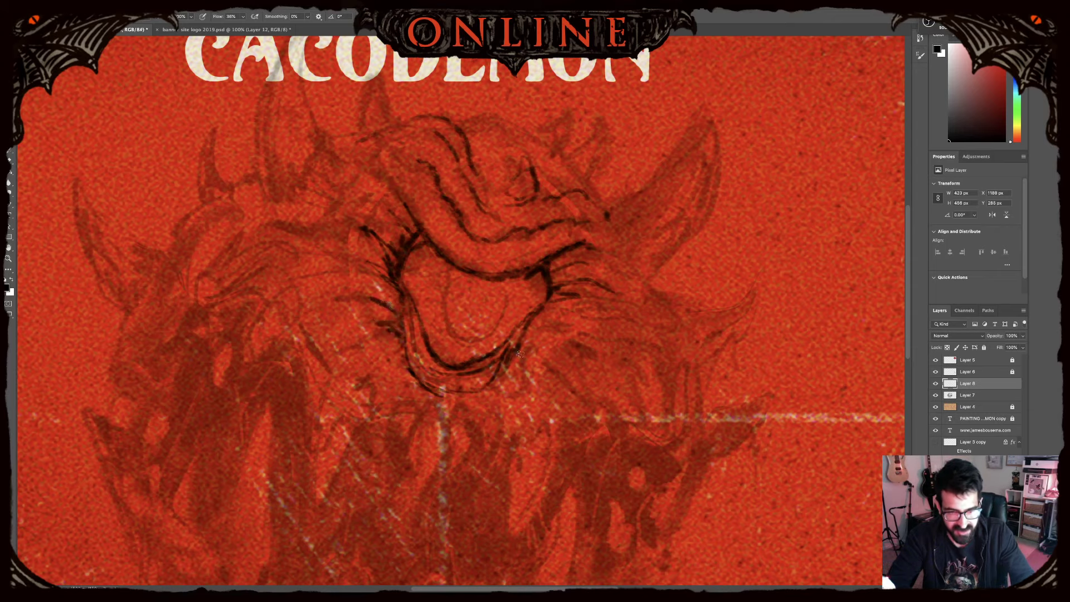
{"action": "mouse_move", "coordinate": [518, 353]}
{"action": "left_mouse_down"}
{"action": "mouse_move", "coordinate": [529, 363]}
{"action": "mouse_move", "coordinate": [527, 335]}
{"action": "mouse_move", "coordinate": [551, 312]}
{"action": "left_mouse_up"}
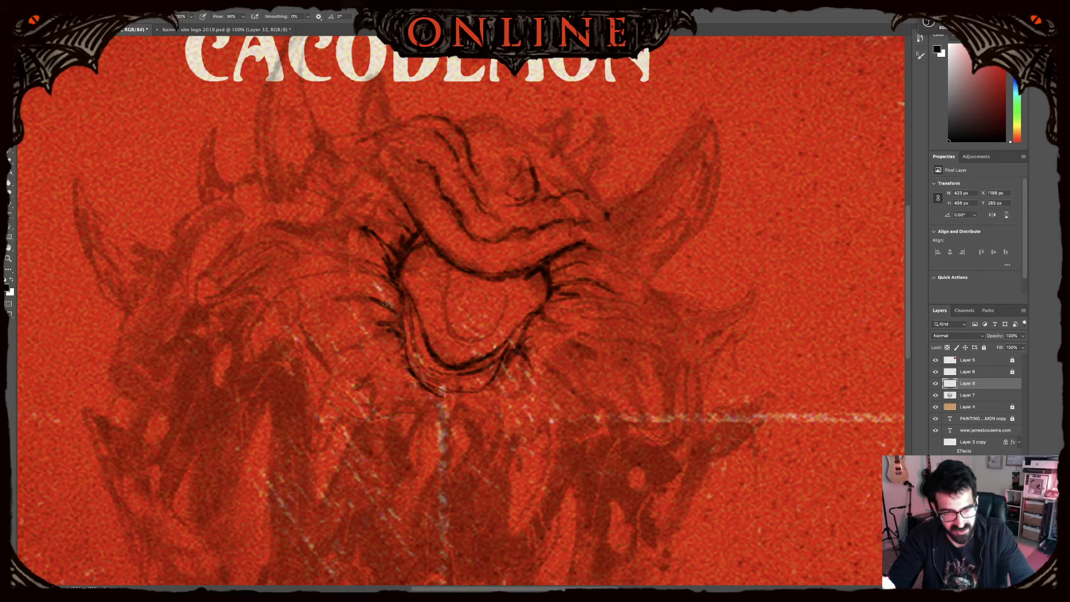
{"action": "left_click_drag", "start_coordinate": [351, 262], "coordinate": [400, 287]}
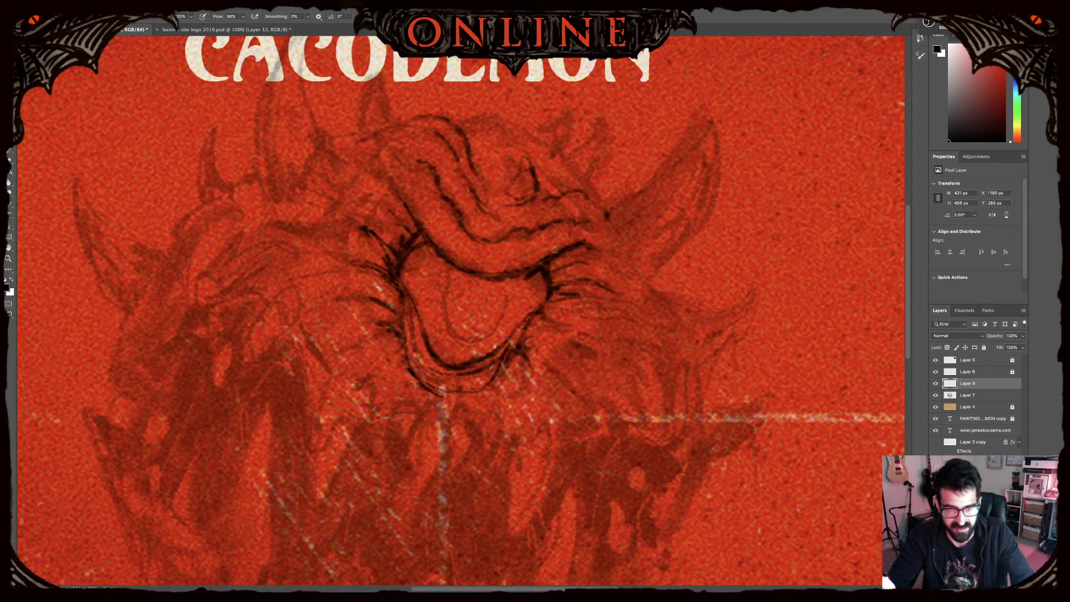
- Outline the large horn right of the brow with inner texture marks, and ink the brow's end and cheek contour at its base
{"action": "mouse_move", "coordinate": [613, 233]}
{"action": "left_mouse_down"}
{"action": "mouse_move", "coordinate": [603, 213]}
{"action": "mouse_move", "coordinate": [382, 140]}
{"action": "mouse_move", "coordinate": [539, 269]}
{"action": "mouse_move", "coordinate": [511, 295]}
{"action": "left_mouse_up"}
{"action": "mouse_move", "coordinate": [536, 253]}
{"action": "left_mouse_down"}
{"action": "mouse_move", "coordinate": [628, 175]}
{"action": "mouse_move", "coordinate": [646, 218]}
{"action": "mouse_move", "coordinate": [597, 326]}
{"action": "left_mouse_up"}
{"action": "mouse_move", "coordinate": [645, 245]}
{"action": "left_mouse_down"}
{"action": "mouse_move", "coordinate": [504, 294]}
{"action": "mouse_move", "coordinate": [472, 292]}
{"action": "mouse_move", "coordinate": [393, 252]}
{"action": "mouse_move", "coordinate": [620, 235]}
{"action": "mouse_move", "coordinate": [670, 217]}
{"action": "mouse_move", "coordinate": [620, 242]}
{"action": "mouse_move", "coordinate": [622, 277]}
{"action": "mouse_move", "coordinate": [642, 246]}
{"action": "mouse_move", "coordinate": [628, 235]}
{"action": "mouse_move", "coordinate": [640, 168]}
{"action": "left_mouse_up"}
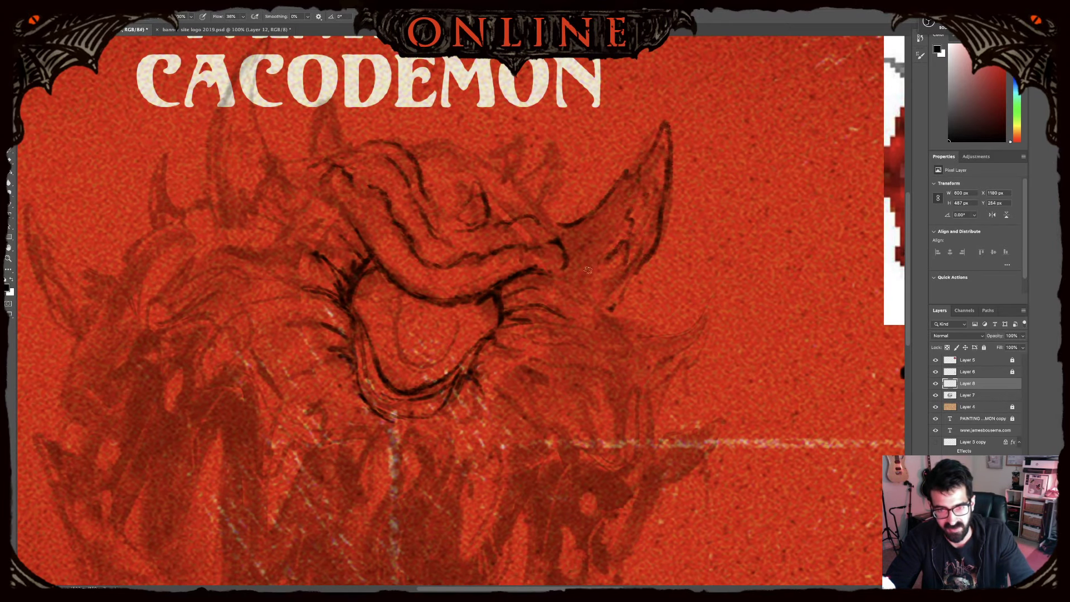
{"action": "mouse_move", "coordinate": [583, 256]}
{"action": "left_mouse_down"}
{"action": "mouse_move", "coordinate": [577, 291]}
{"action": "mouse_move", "coordinate": [612, 316]}
{"action": "mouse_move", "coordinate": [631, 261]}
{"action": "left_mouse_up"}
- Ink the tall horn overlapping the title, with texture strokes inside it and wrinkled skin folds around its base
{"action": "mouse_move", "coordinate": [512, 207]}
{"action": "left_mouse_down"}
{"action": "mouse_move", "coordinate": [602, 286]}
{"action": "mouse_move", "coordinate": [686, 317]}
{"action": "left_mouse_up"}
{"action": "mouse_move", "coordinate": [385, 344]}
{"action": "left_mouse_down"}
{"action": "mouse_move", "coordinate": [374, 242]}
{"action": "mouse_move", "coordinate": [375, 264]}
{"action": "mouse_move", "coordinate": [383, 215]}
{"action": "mouse_move", "coordinate": [438, 146]}
{"action": "mouse_move", "coordinate": [434, 254]}
{"action": "left_mouse_up"}
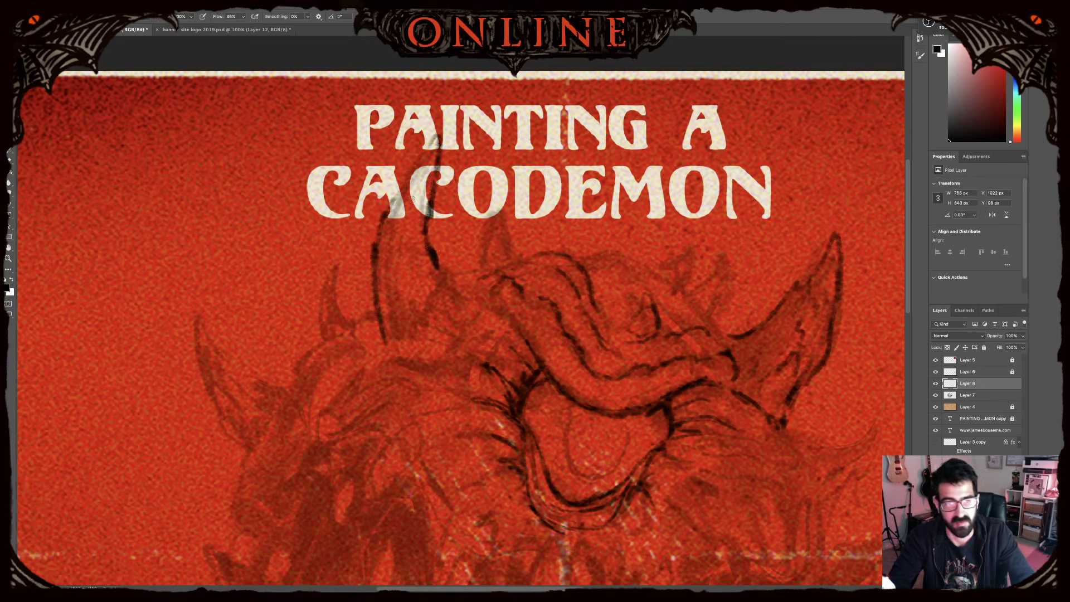
{"action": "mouse_move", "coordinate": [413, 199]}
{"action": "left_mouse_down"}
{"action": "mouse_move", "coordinate": [397, 211]}
{"action": "mouse_move", "coordinate": [401, 187]}
{"action": "mouse_move", "coordinate": [424, 162]}
{"action": "left_mouse_up"}
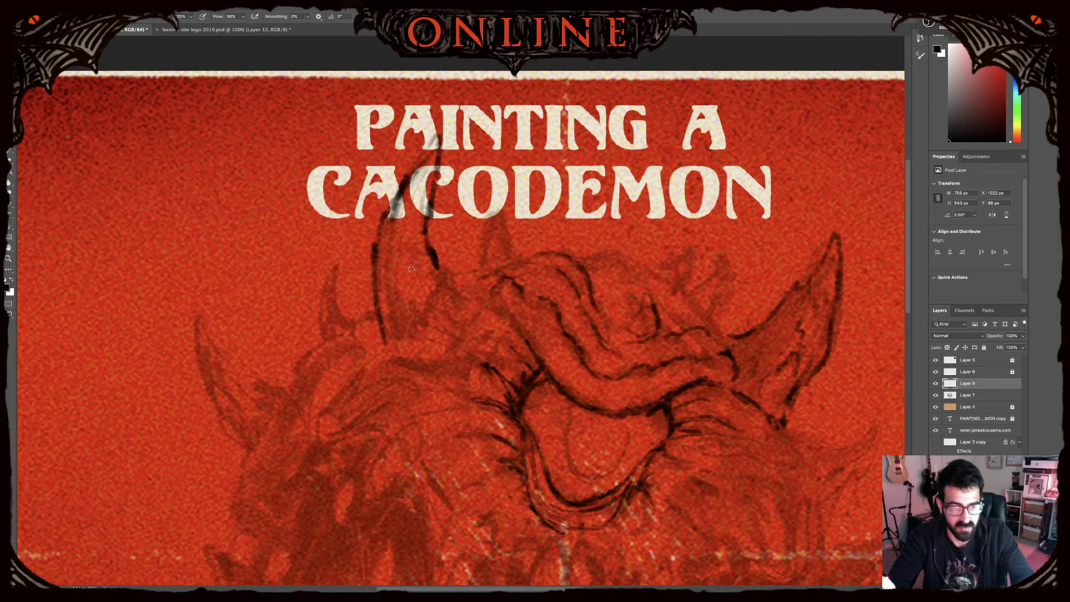
{"action": "mouse_move", "coordinate": [394, 262]}
{"action": "left_mouse_down"}
{"action": "mouse_move", "coordinate": [400, 291]}
{"action": "mouse_move", "coordinate": [417, 285]}
{"action": "left_mouse_up"}
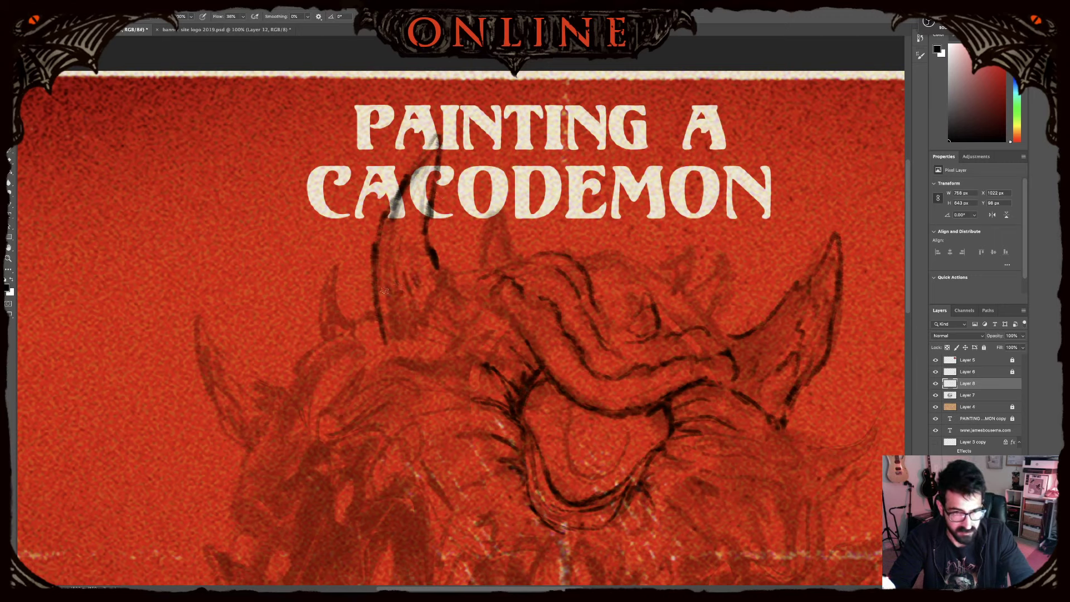
{"action": "mouse_move", "coordinate": [383, 340]}
{"action": "left_mouse_down"}
{"action": "mouse_move", "coordinate": [447, 272]}
{"action": "mouse_move", "coordinate": [376, 360]}
{"action": "mouse_move", "coordinate": [430, 362]}
{"action": "mouse_move", "coordinate": [444, 354]}
{"action": "mouse_move", "coordinate": [458, 302]}
{"action": "mouse_move", "coordinate": [479, 303]}
{"action": "mouse_move", "coordinate": [474, 336]}
{"action": "mouse_move", "coordinate": [431, 362]}
{"action": "mouse_move", "coordinate": [378, 356]}
{"action": "mouse_move", "coordinate": [353, 384]}
{"action": "mouse_move", "coordinate": [376, 362]}
{"action": "left_mouse_up"}
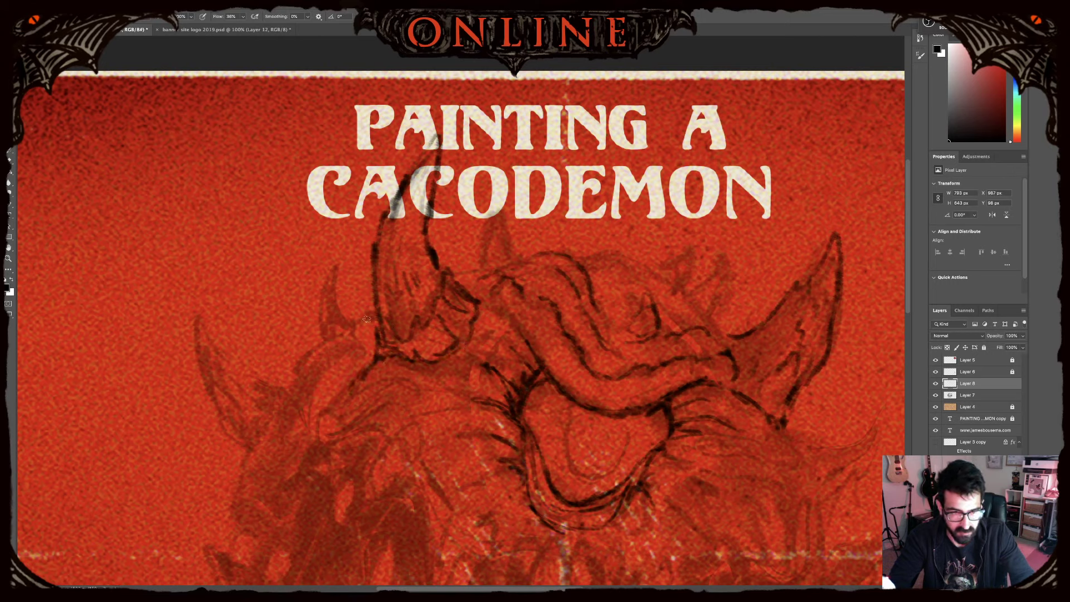
- Draw the two small horns flanking the tall one and ink the upper-left contour of the head
{"action": "mouse_move", "coordinate": [374, 317]}
{"action": "left_mouse_down"}
{"action": "mouse_move", "coordinate": [326, 347]}
{"action": "mouse_move", "coordinate": [317, 334]}
{"action": "mouse_move", "coordinate": [335, 257]}
{"action": "mouse_move", "coordinate": [346, 320]}
{"action": "mouse_move", "coordinate": [333, 269]}
{"action": "mouse_move", "coordinate": [361, 323]}
{"action": "left_mouse_up"}
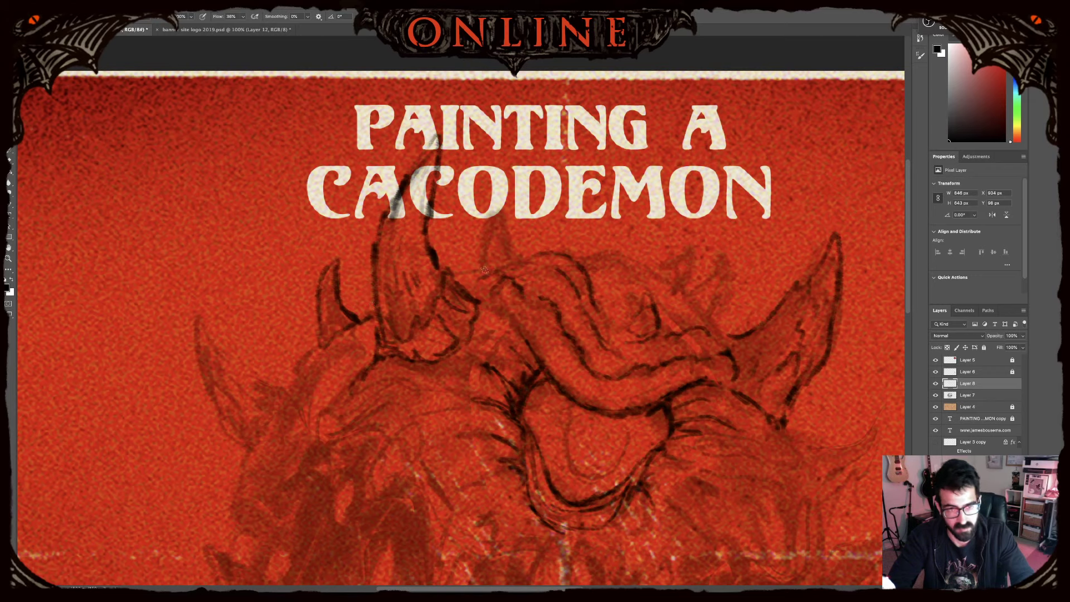
{"action": "mouse_move", "coordinate": [484, 270]}
{"action": "left_mouse_down"}
{"action": "mouse_move", "coordinate": [491, 202]}
{"action": "mouse_move", "coordinate": [505, 233]}
{"action": "mouse_move", "coordinate": [499, 267]}
{"action": "mouse_move", "coordinate": [483, 251]}
{"action": "mouse_move", "coordinate": [478, 261]}
{"action": "mouse_move", "coordinate": [500, 235]}
{"action": "left_mouse_up"}
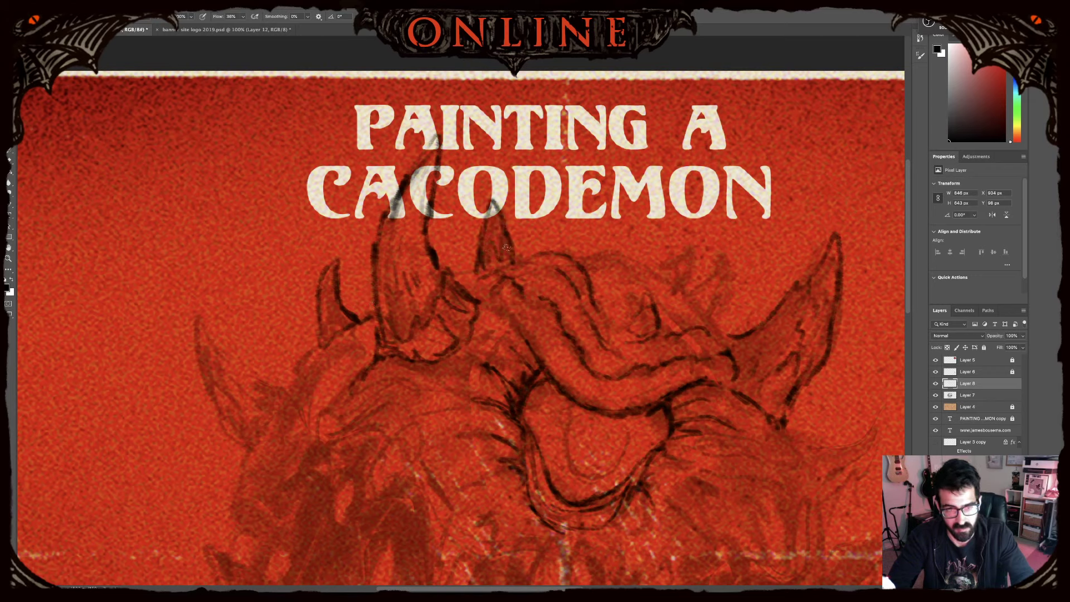
{"action": "left_click_drag", "start_coordinate": [506, 238], "coordinate": [527, 260]}
{"action": "left_click_drag", "start_coordinate": [506, 266], "coordinate": [452, 276]}
{"action": "left_click_drag", "start_coordinate": [343, 361], "coordinate": [316, 385]}
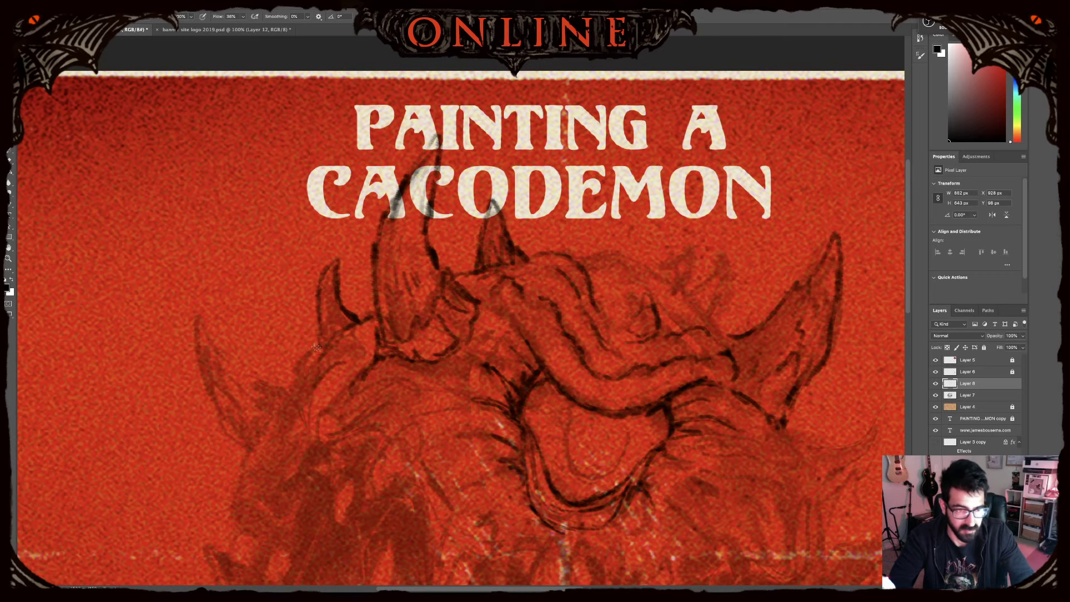
{"action": "mouse_move", "coordinate": [318, 348]}
{"action": "left_mouse_down"}
{"action": "mouse_move", "coordinate": [298, 364]}
{"action": "mouse_move", "coordinate": [287, 420]}
{"action": "mouse_move", "coordinate": [308, 399]}
{"action": "mouse_move", "coordinate": [280, 439]}
{"action": "left_mouse_up"}
- Outline the domed top of the head with two small horns behind it, and add oval bumps on the forehead
{"action": "mouse_move", "coordinate": [416, 368]}
{"action": "left_mouse_down"}
{"action": "mouse_move", "coordinate": [310, 353]}
{"action": "mouse_move", "coordinate": [295, 370]}
{"action": "left_mouse_up"}
{"action": "mouse_move", "coordinate": [458, 262]}
{"action": "left_mouse_down"}
{"action": "mouse_move", "coordinate": [508, 263]}
{"action": "mouse_move", "coordinate": [545, 301]}
{"action": "mouse_move", "coordinate": [549, 261]}
{"action": "mouse_move", "coordinate": [566, 246]}
{"action": "left_mouse_up"}
{"action": "mouse_move", "coordinate": [566, 246]}
{"action": "left_mouse_down"}
{"action": "mouse_move", "coordinate": [549, 296]}
{"action": "mouse_move", "coordinate": [594, 346]}
{"action": "left_mouse_up"}
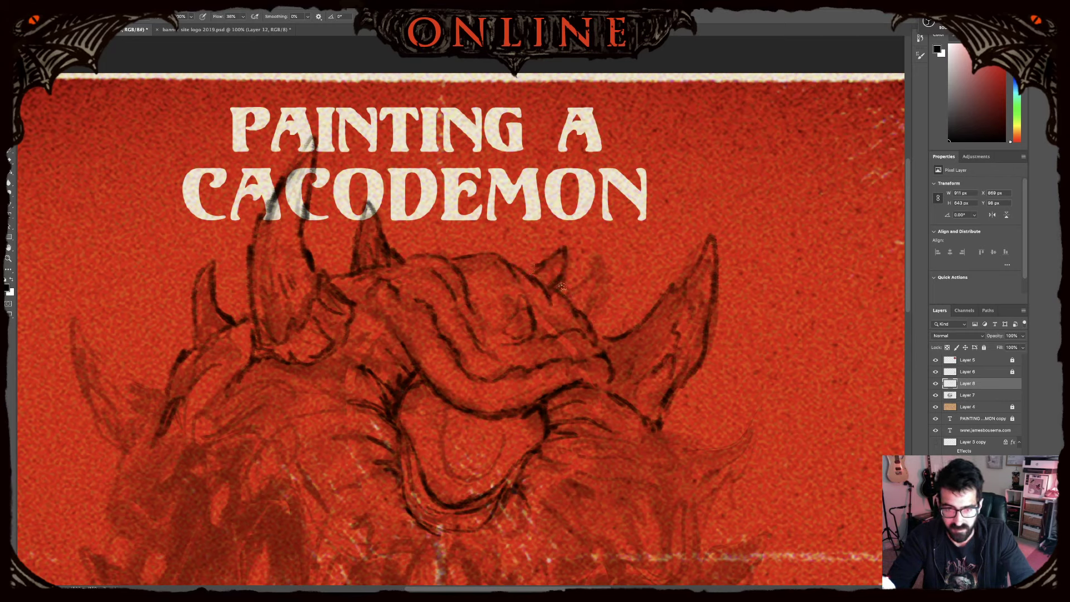
{"action": "mouse_move", "coordinate": [562, 286]}
{"action": "left_mouse_down"}
{"action": "mouse_move", "coordinate": [608, 252]}
{"action": "mouse_move", "coordinate": [586, 316]}
{"action": "mouse_move", "coordinate": [541, 180]}
{"action": "left_mouse_up"}
{"action": "left_click_drag", "start_coordinate": [468, 204], "coordinate": [473, 212]}
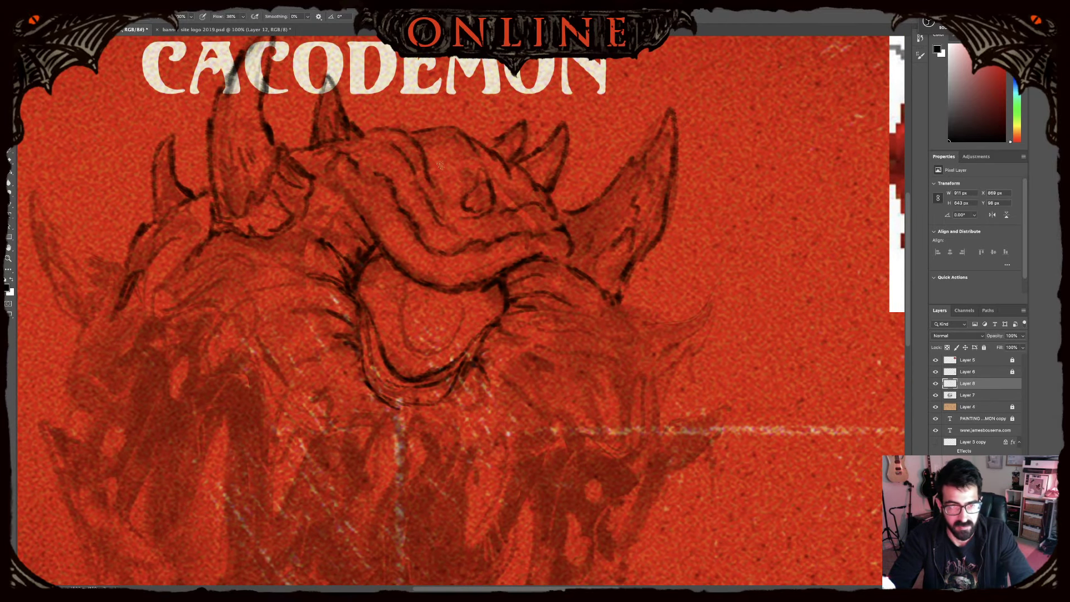
{"action": "mouse_move", "coordinate": [442, 161]}
{"action": "left_mouse_down"}
{"action": "mouse_move", "coordinate": [450, 179]}
{"action": "mouse_move", "coordinate": [456, 164]}
{"action": "left_mouse_up"}
- Ink the curved horn on the head's left side with base texture, and continue the contour down to the jaw spike
{"action": "mouse_move", "coordinate": [394, 267]}
{"action": "left_mouse_down"}
{"action": "mouse_move", "coordinate": [416, 194]}
{"action": "mouse_move", "coordinate": [586, 254]}
{"action": "left_mouse_up"}
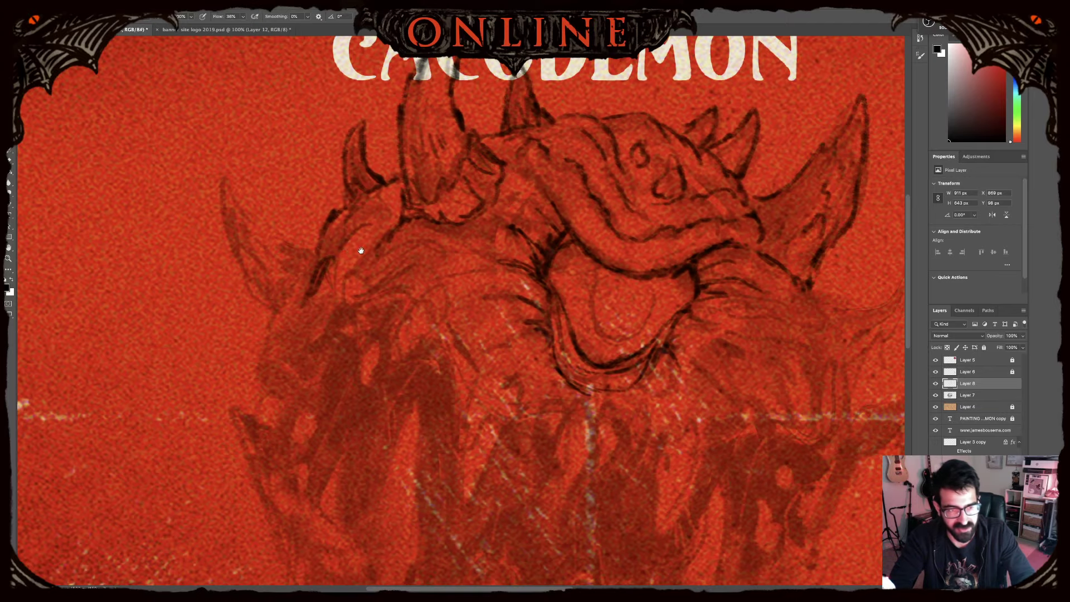
{"action": "mouse_move", "coordinate": [360, 251]}
{"action": "left_mouse_down"}
{"action": "mouse_move", "coordinate": [453, 263]}
{"action": "mouse_move", "coordinate": [388, 253]}
{"action": "mouse_move", "coordinate": [350, 230]}
{"action": "mouse_move", "coordinate": [326, 182]}
{"action": "mouse_move", "coordinate": [346, 301]}
{"action": "mouse_move", "coordinate": [369, 323]}
{"action": "mouse_move", "coordinate": [406, 273]}
{"action": "mouse_move", "coordinate": [368, 341]}
{"action": "mouse_move", "coordinate": [363, 413]}
{"action": "mouse_move", "coordinate": [347, 434]}
{"action": "mouse_move", "coordinate": [327, 414]}
{"action": "mouse_move", "coordinate": [354, 487]}
{"action": "left_mouse_up"}
{"action": "mouse_move", "coordinate": [377, 364]}
{"action": "left_mouse_down"}
{"action": "mouse_move", "coordinate": [393, 383]}
{"action": "mouse_move", "coordinate": [372, 359]}
{"action": "mouse_move", "coordinate": [463, 329]}
{"action": "left_mouse_up"}
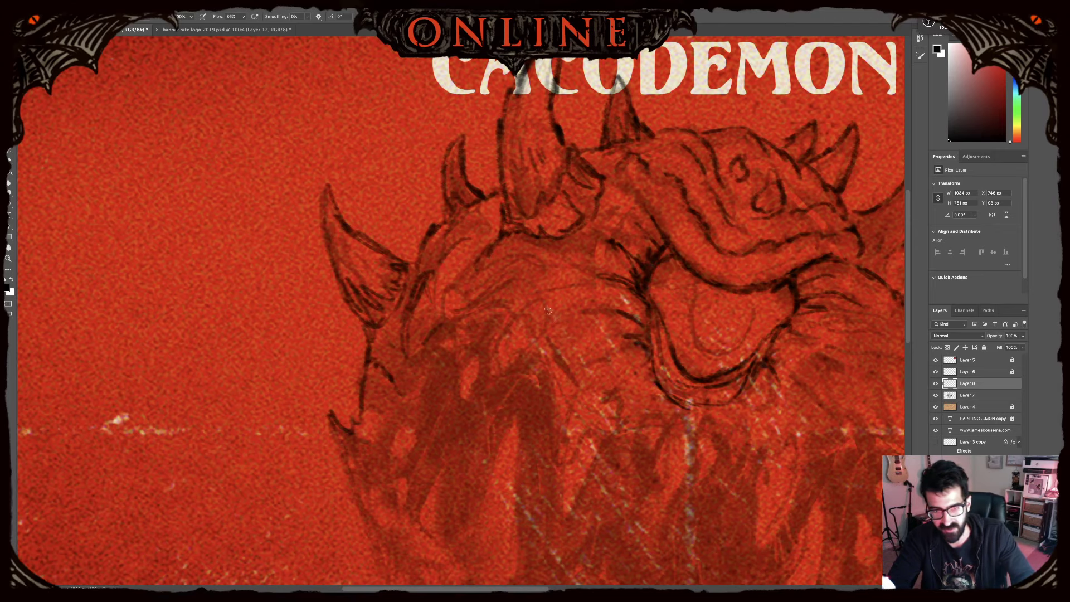
- Draw the lower curved horn on the head's right side with inner texture strokes, and ink the cheek contour beneath it
{"action": "left_click_drag", "start_coordinate": [560, 319], "coordinate": [307, 260]}
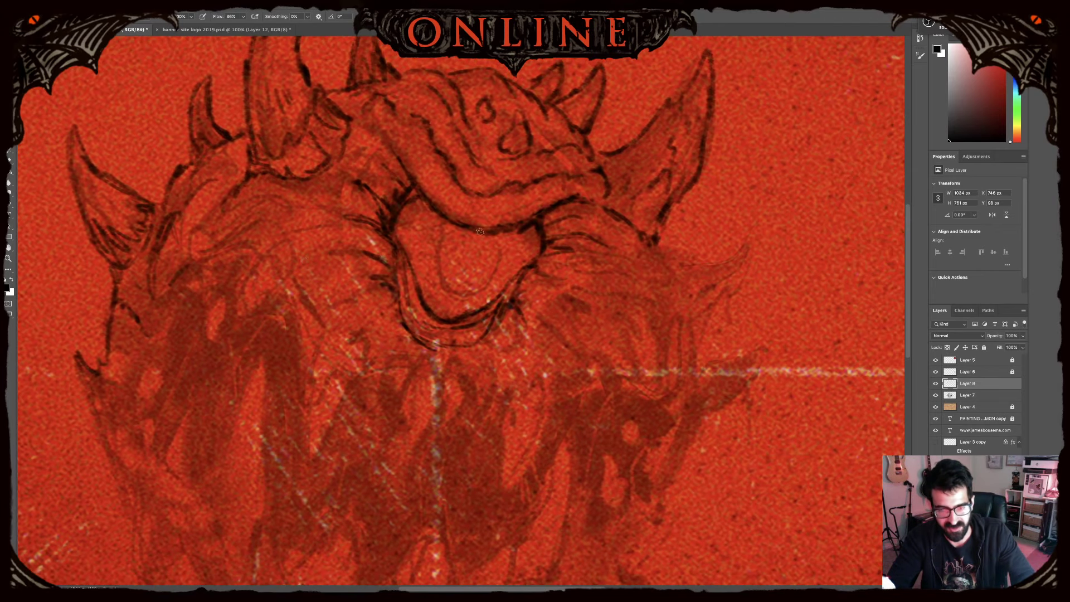
{"action": "mouse_move", "coordinate": [653, 243]}
{"action": "left_mouse_down"}
{"action": "mouse_move", "coordinate": [679, 279]}
{"action": "mouse_move", "coordinate": [691, 340]}
{"action": "mouse_move", "coordinate": [681, 268]}
{"action": "mouse_move", "coordinate": [725, 257]}
{"action": "mouse_move", "coordinate": [754, 209]}
{"action": "left_mouse_up"}
{"action": "left_click_drag", "start_coordinate": [753, 209], "coordinate": [692, 338]}
{"action": "left_click_drag", "start_coordinate": [682, 282], "coordinate": [696, 289]}
{"action": "mouse_move", "coordinate": [669, 263]}
{"action": "left_mouse_down"}
{"action": "mouse_move", "coordinate": [689, 281]}
{"action": "mouse_move", "coordinate": [712, 272]}
{"action": "left_mouse_up"}
{"action": "left_click_drag", "start_coordinate": [702, 274], "coordinate": [737, 251]}
{"action": "left_click_drag", "start_coordinate": [721, 297], "coordinate": [703, 337]}
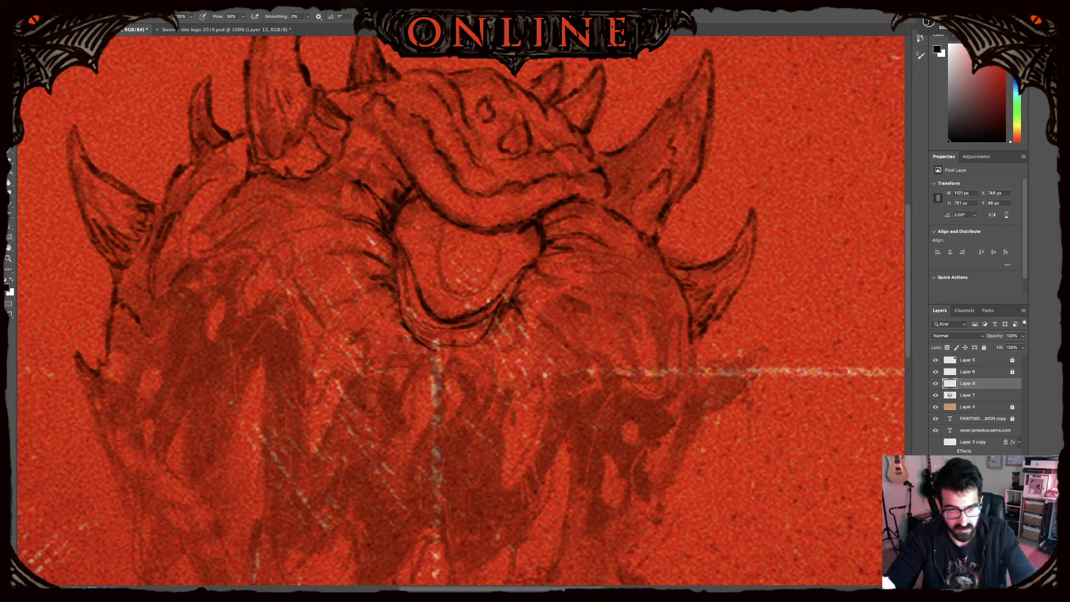
- Draw the round iris inside the eye beneath the brow, darken its outline, and clean up its upper edge with the eraser
{"action": "mouse_move", "coordinate": [440, 225]}
{"action": "left_mouse_down"}
{"action": "mouse_move", "coordinate": [434, 268]}
{"action": "mouse_move", "coordinate": [472, 281]}
{"action": "left_mouse_up"}
{"action": "mouse_move", "coordinate": [478, 280]}
{"action": "left_mouse_down"}
{"action": "mouse_move", "coordinate": [500, 236]}
{"action": "mouse_move", "coordinate": [498, 258]}
{"action": "left_mouse_up"}
{"action": "left_click_drag", "start_coordinate": [441, 219], "coordinate": [437, 270]}
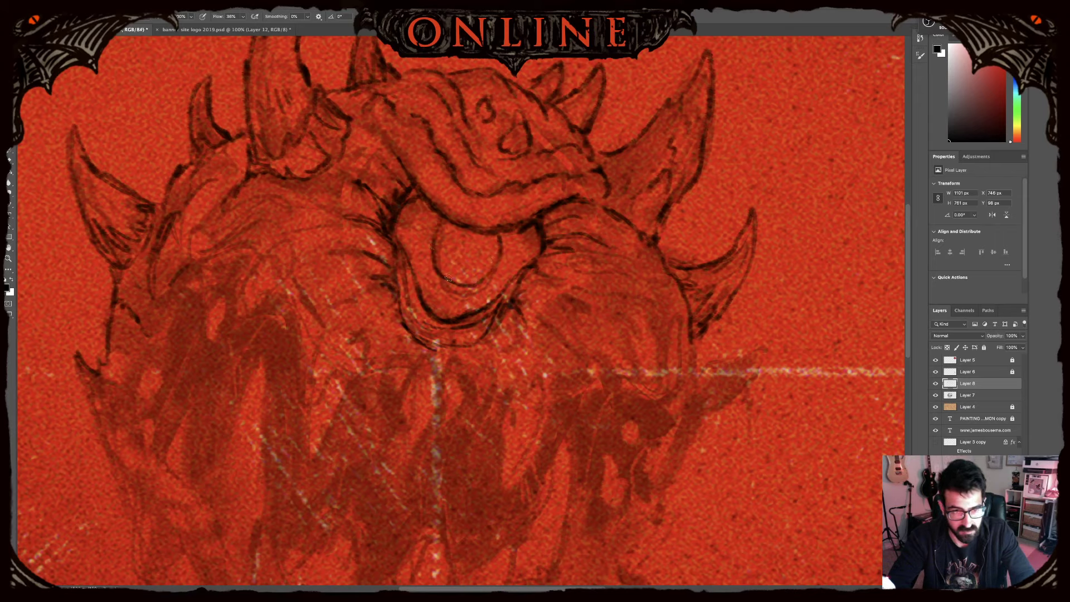
{"action": "left_click_drag", "start_coordinate": [441, 222], "coordinate": [439, 238]}
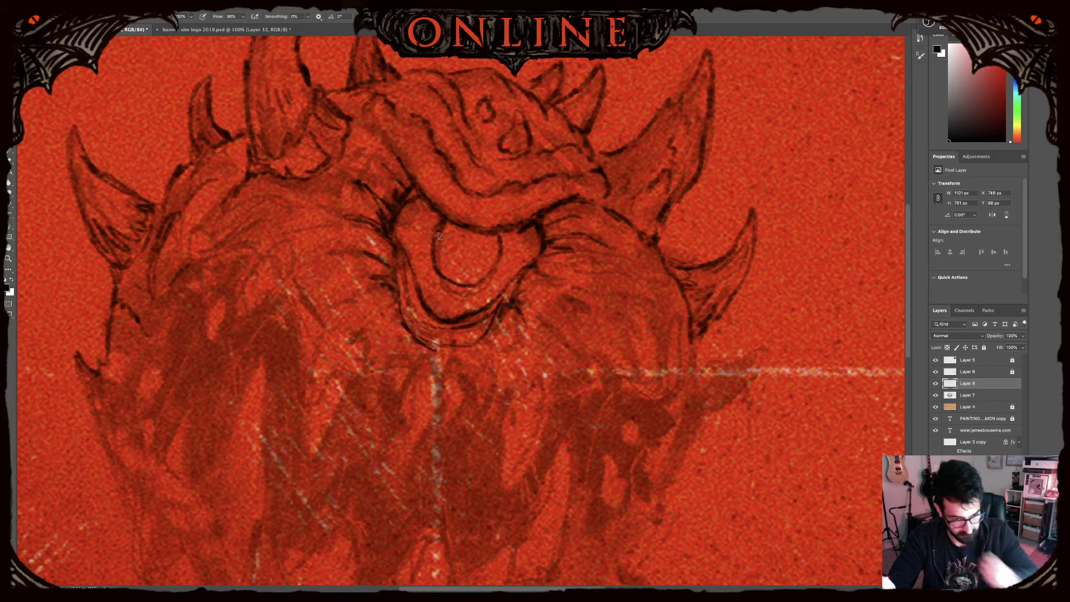
{"action": "mouse_move", "coordinate": [439, 270]}
{"action": "left_mouse_down"}
{"action": "mouse_move", "coordinate": [459, 285]}
{"action": "mouse_move", "coordinate": [487, 273]}
{"action": "left_mouse_up"}
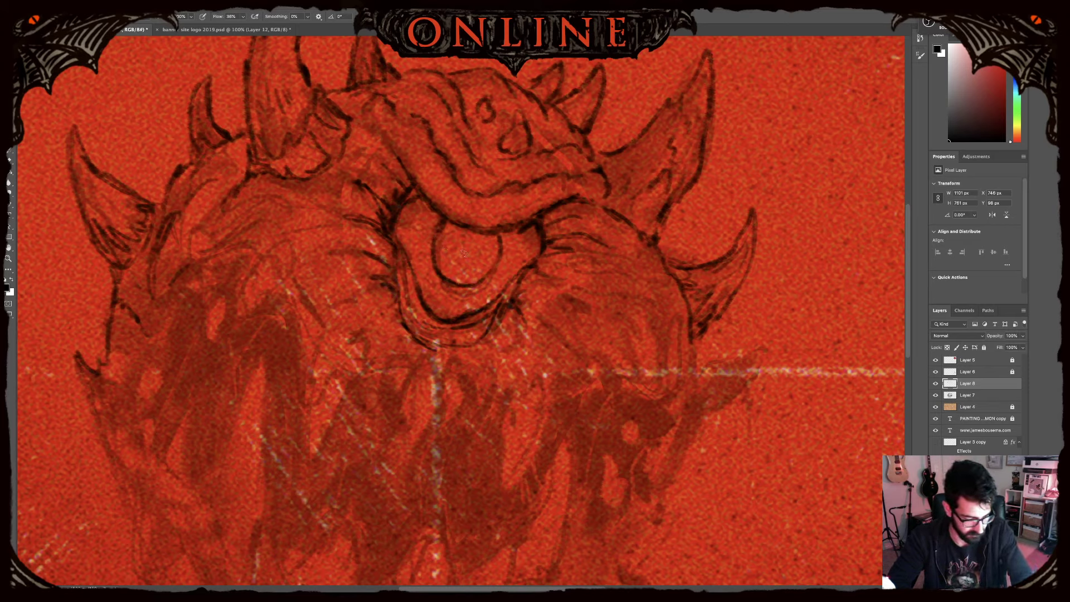
{"action": "key", "text": "e"}
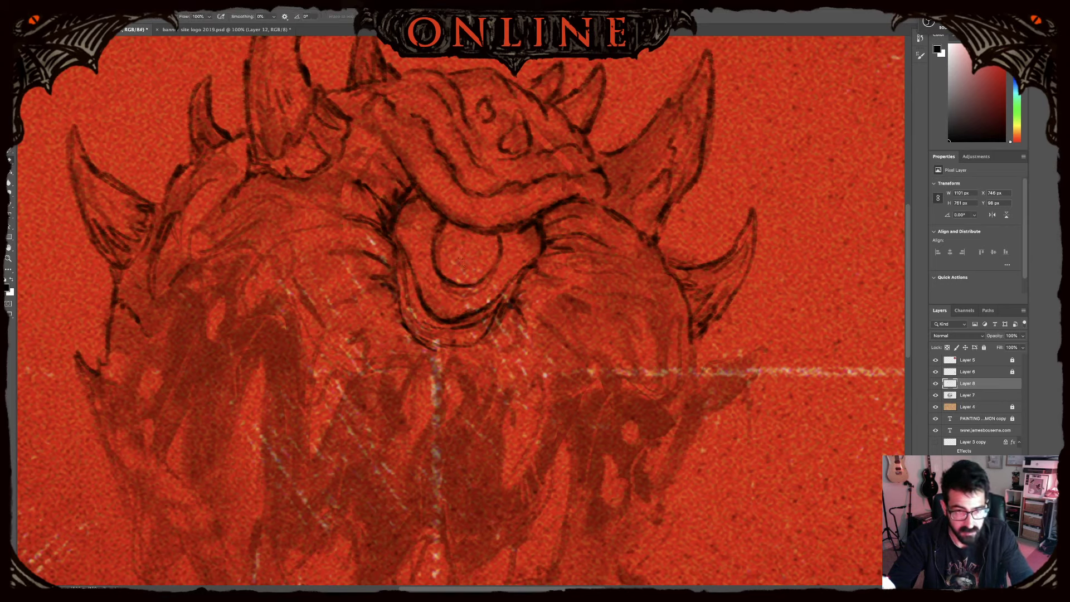
{"action": "left_click_drag", "start_coordinate": [449, 221], "coordinate": [444, 232]}
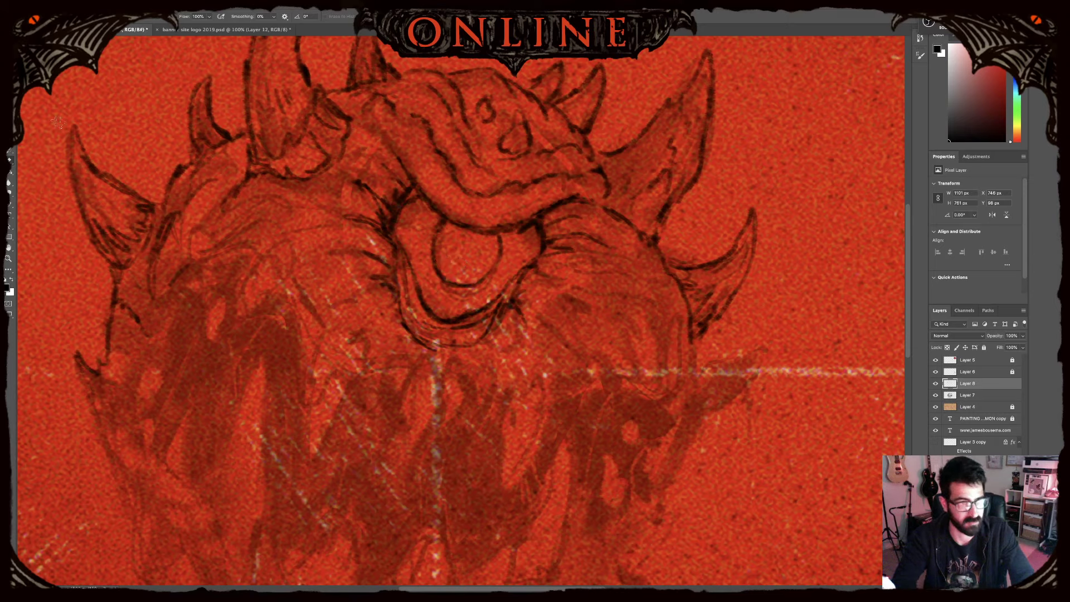
{"action": "key", "text": "b"}
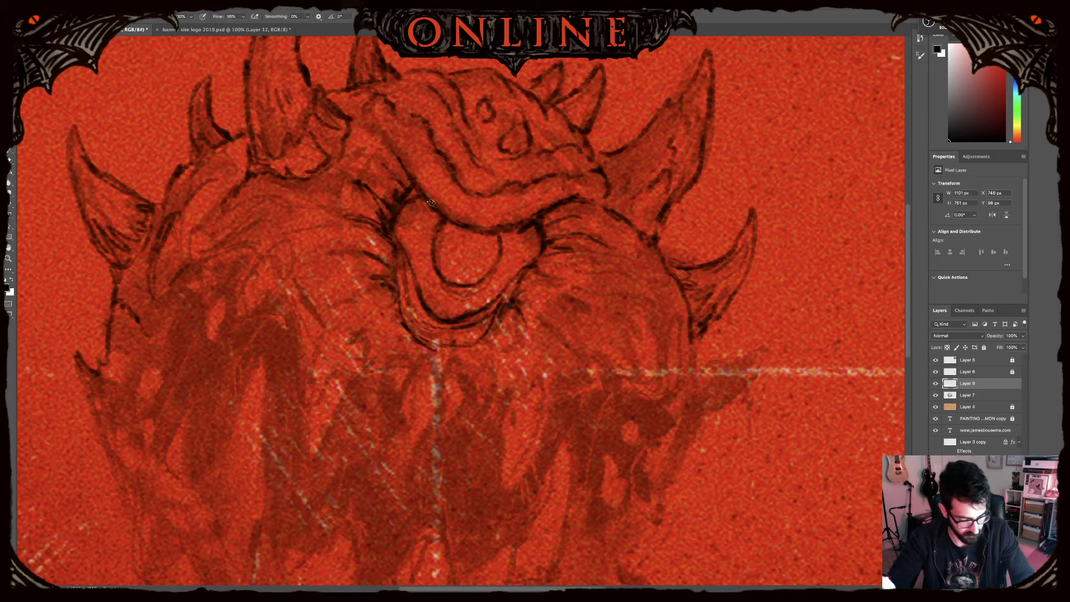
- Ink the skin fold below the tall horn and dark wrinkle strokes on the creature's left cheek
{"action": "mouse_move", "coordinate": [587, 321]}
{"action": "left_mouse_down"}
{"action": "mouse_move", "coordinate": [645, 231]}
{"action": "mouse_move", "coordinate": [600, 340]}
{"action": "left_mouse_up"}
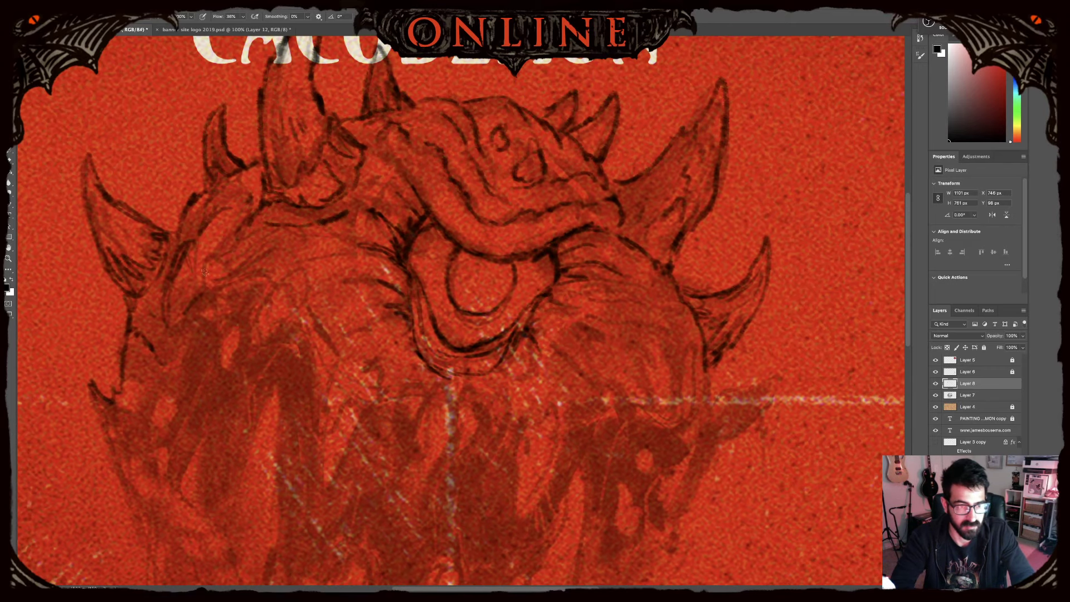
{"action": "mouse_move", "coordinate": [204, 272]}
{"action": "left_mouse_down"}
{"action": "mouse_move", "coordinate": [248, 248]}
{"action": "mouse_move", "coordinate": [262, 272]}
{"action": "mouse_move", "coordinate": [243, 284]}
{"action": "left_mouse_up"}
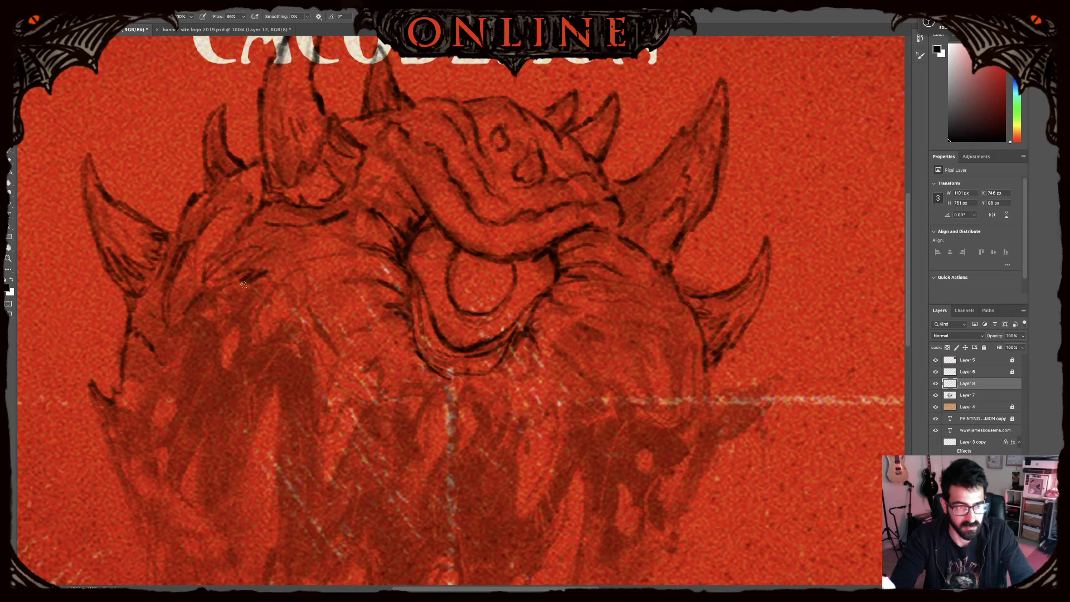
{"action": "left_click_drag", "start_coordinate": [478, 574], "coordinate": [417, 442]}
{"action": "left_click_drag", "start_coordinate": [488, 375], "coordinate": [422, 407]}
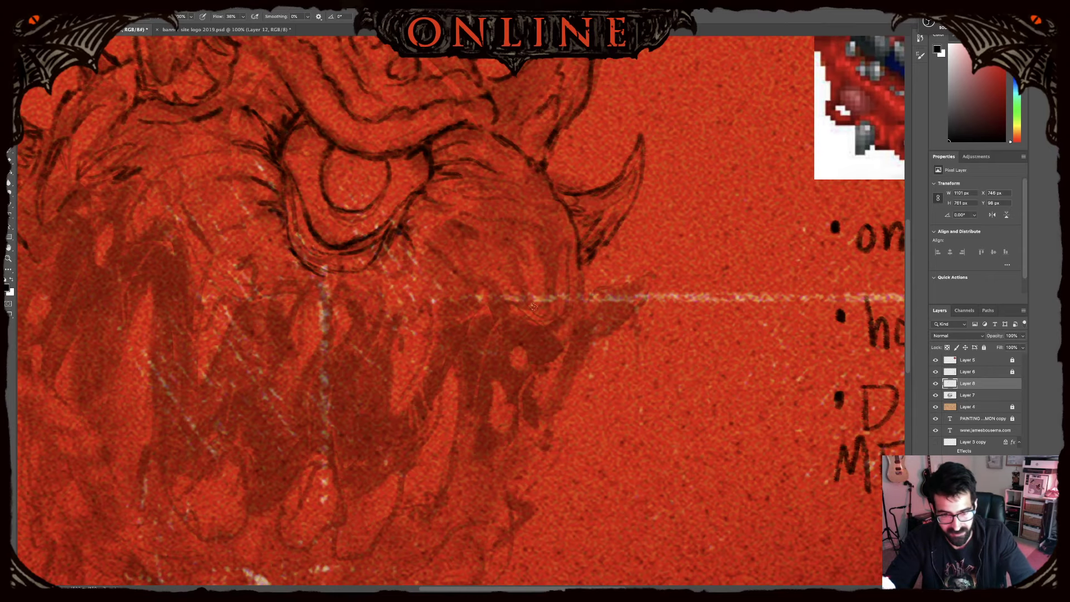
- Examine the inked eye, horns and head contours at several magnifications against the whole poster composition
{"action": "left_click_drag", "start_coordinate": [532, 365], "coordinate": [610, 334]}
{"action": "key", "text": "ctrl+0"}
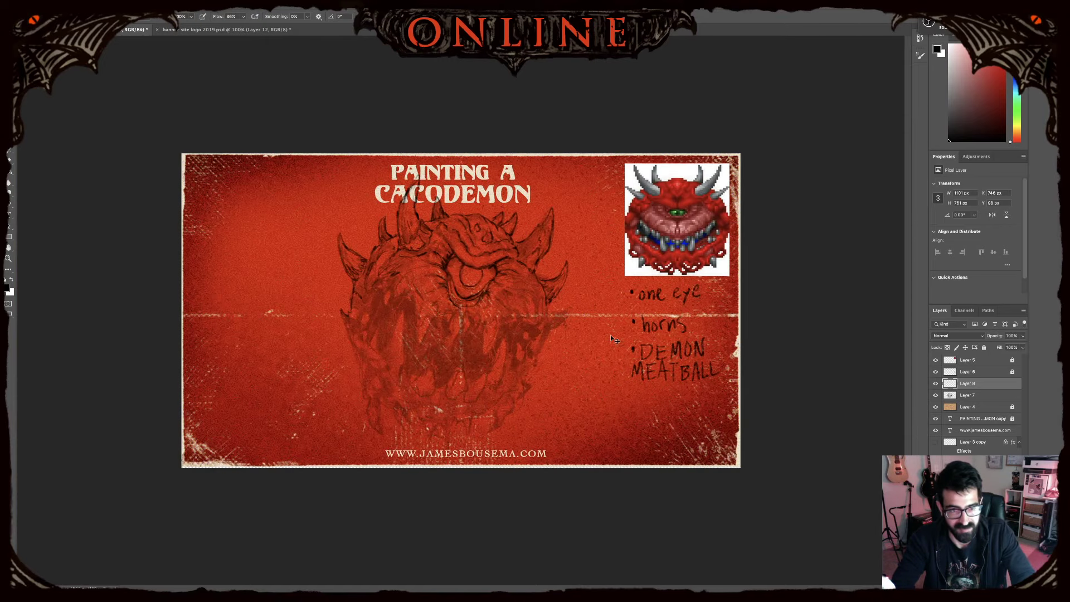
{"action": "key", "text": "super+plus"}
{"action": "key", "text": "super+plus"}
{"action": "key", "text": "super+minus"}
{"action": "key", "text": "super+minus"}
{"action": "key", "text": "super+plus"}
{"action": "key", "text": "super+plus"}
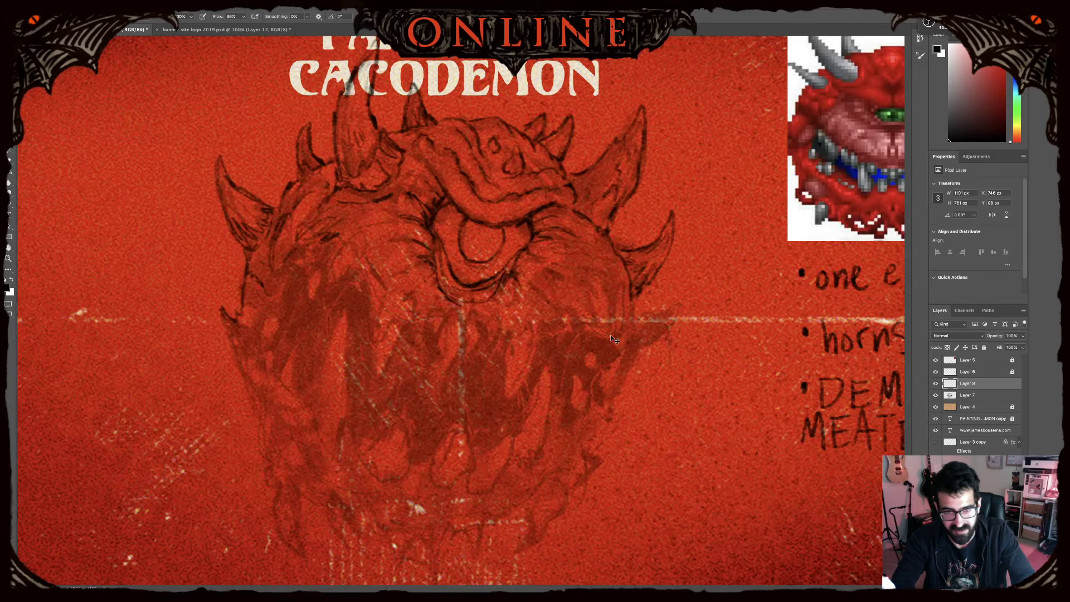
{"action": "key", "text": "super+minus"}
{"action": "key", "text": "super+minus"}
{"action": "key", "text": "super+plus"}
{"action": "key", "text": "super+plus"}
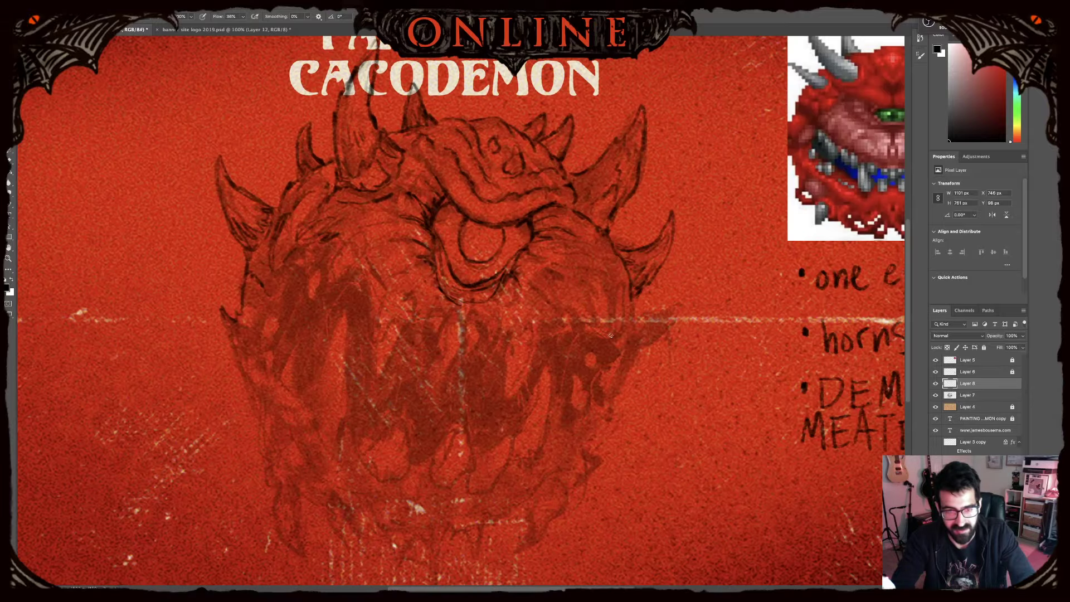
{"action": "key", "text": "super+plus"}
{"action": "key", "text": "super+plus"}
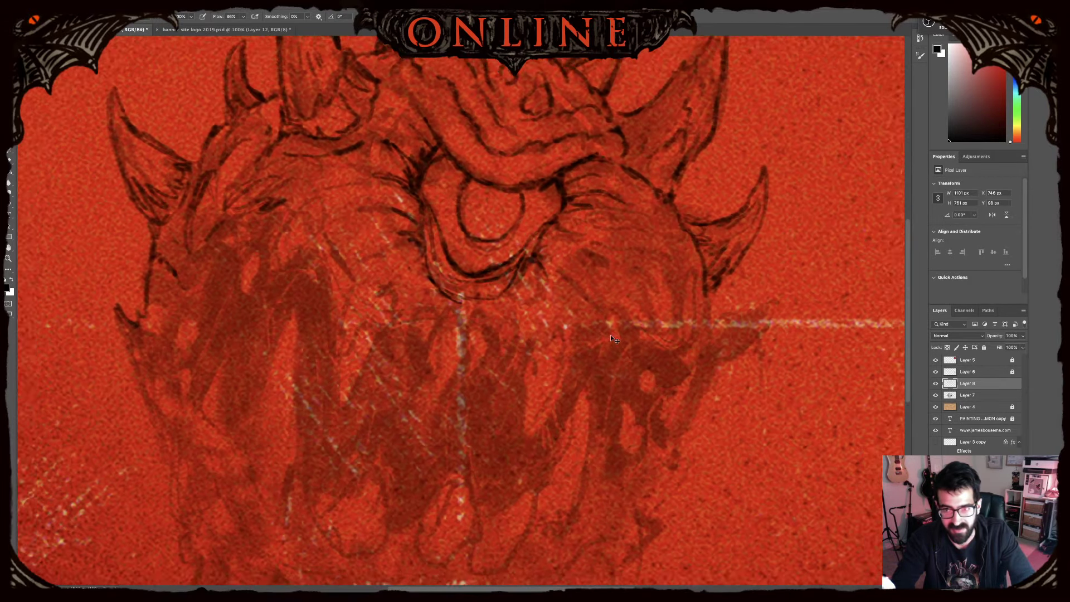
{"action": "key", "text": "super+minus"}
{"action": "key", "text": "super+minus"}
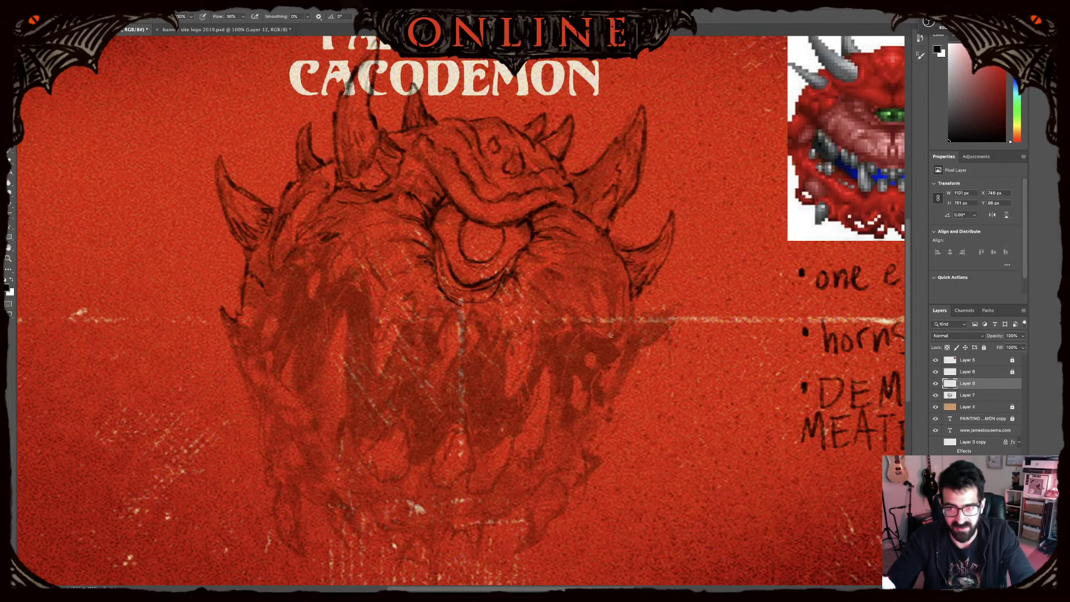
- Darken the head's left contour above the jaw spike, and ink the cheek fold and contour beneath the lower horn on the right side
{"action": "mouse_move", "coordinate": [719, 197]}
{"action": "left_mouse_down"}
{"action": "mouse_move", "coordinate": [560, 249]}
{"action": "mouse_move", "coordinate": [601, 246]}
{"action": "mouse_move", "coordinate": [685, 276]}
{"action": "mouse_move", "coordinate": [763, 252]}
{"action": "mouse_move", "coordinate": [761, 177]}
{"action": "left_mouse_up"}
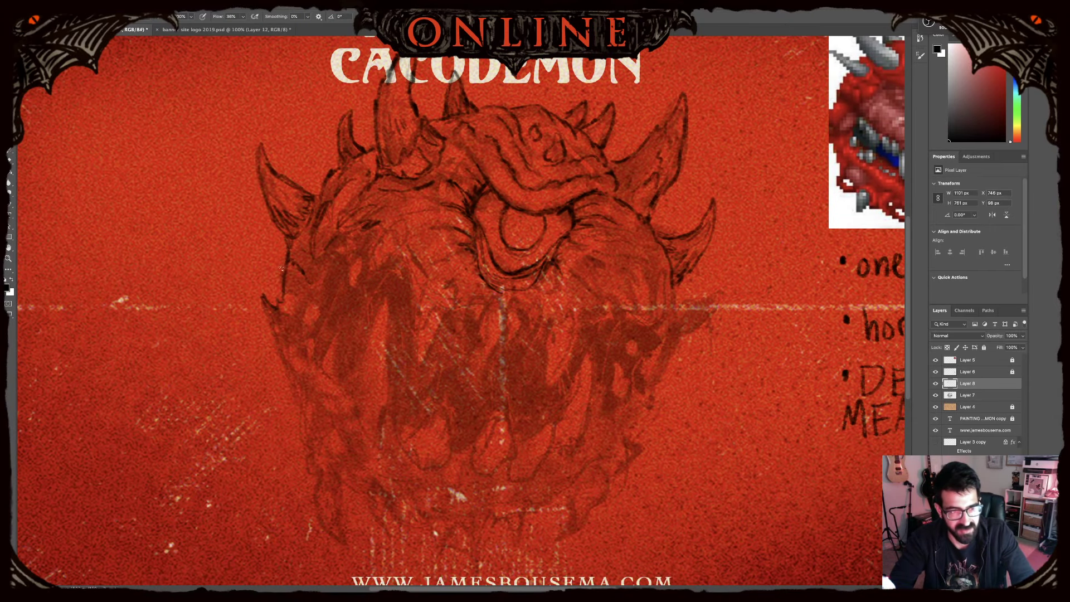
{"action": "mouse_move", "coordinate": [288, 261]}
{"action": "left_mouse_down"}
{"action": "mouse_move", "coordinate": [272, 281]}
{"action": "mouse_move", "coordinate": [284, 264]}
{"action": "mouse_move", "coordinate": [278, 308]}
{"action": "left_mouse_up"}
{"action": "left_click_drag", "start_coordinate": [283, 271], "coordinate": [274, 293]}
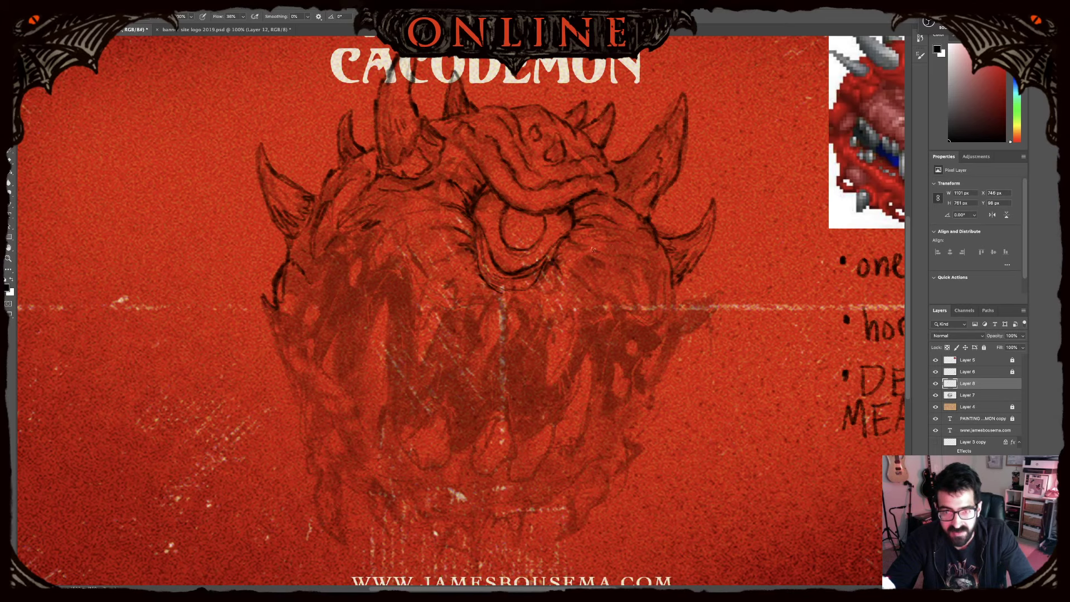
{"action": "mouse_move", "coordinate": [623, 267]}
{"action": "left_mouse_down"}
{"action": "mouse_move", "coordinate": [624, 266]}
{"action": "mouse_move", "coordinate": [682, 282]}
{"action": "mouse_move", "coordinate": [668, 276]}
{"action": "mouse_move", "coordinate": [676, 319]}
{"action": "left_mouse_up"}
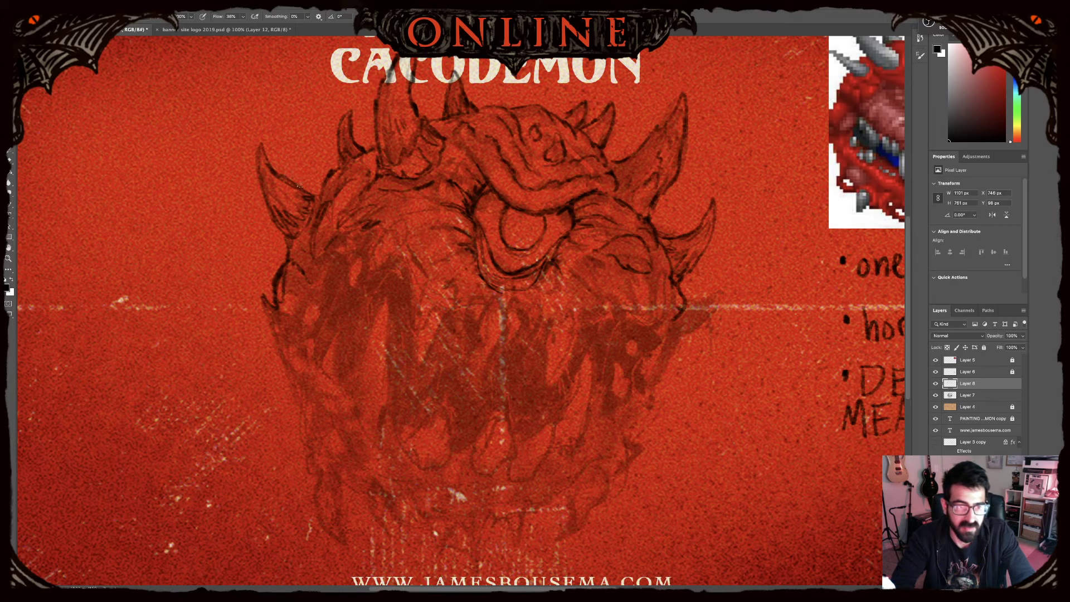
- Ink the bumpy jaw contour from the left cheek spike around under the chin and up to the right cheek
{"action": "key", "text": "e"}
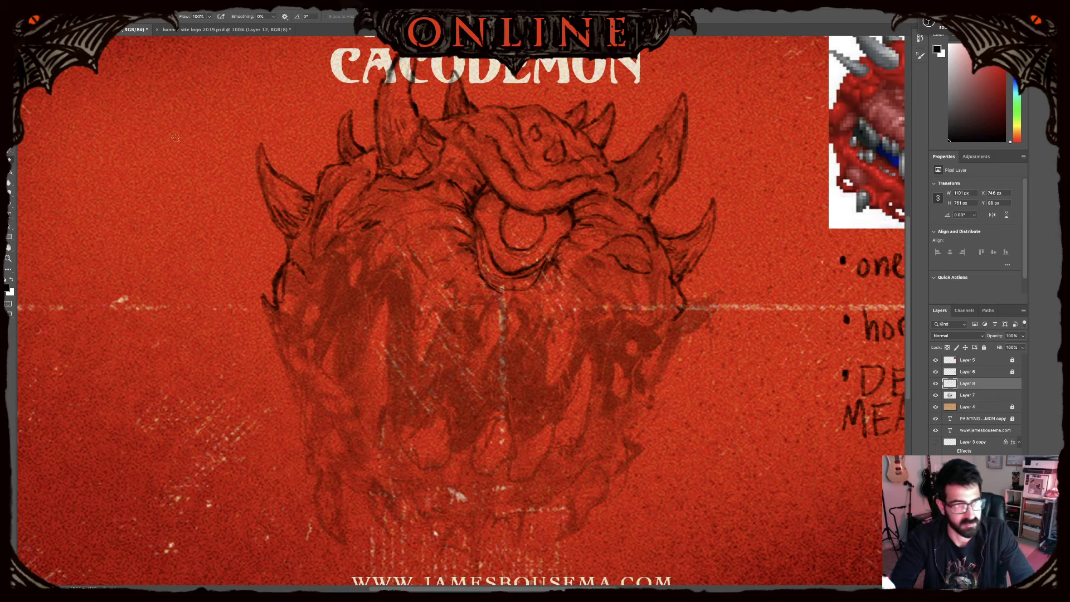
{"action": "key", "text": "b"}
{"action": "mouse_move", "coordinate": [278, 337]}
{"action": "left_mouse_down"}
{"action": "mouse_move", "coordinate": [286, 374]}
{"action": "mouse_move", "coordinate": [301, 390]}
{"action": "mouse_move", "coordinate": [305, 381]}
{"action": "mouse_move", "coordinate": [314, 403]}
{"action": "mouse_move", "coordinate": [316, 386]}
{"action": "mouse_move", "coordinate": [348, 439]}
{"action": "left_mouse_up"}
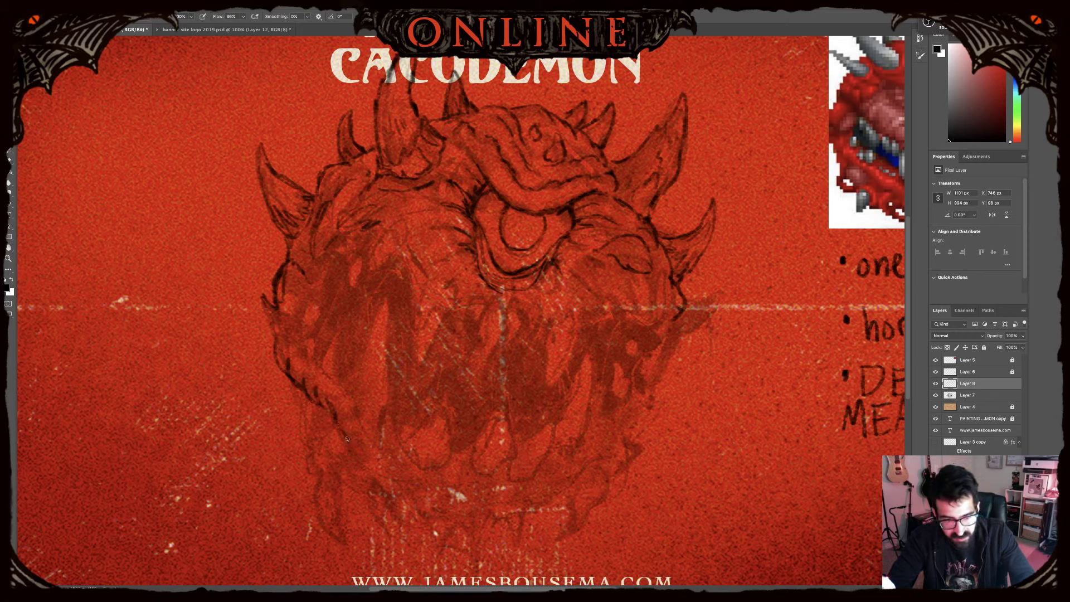
{"action": "mouse_move", "coordinate": [348, 444]}
{"action": "left_mouse_down"}
{"action": "mouse_move", "coordinate": [380, 473]}
{"action": "mouse_move", "coordinate": [438, 493]}
{"action": "left_mouse_up"}
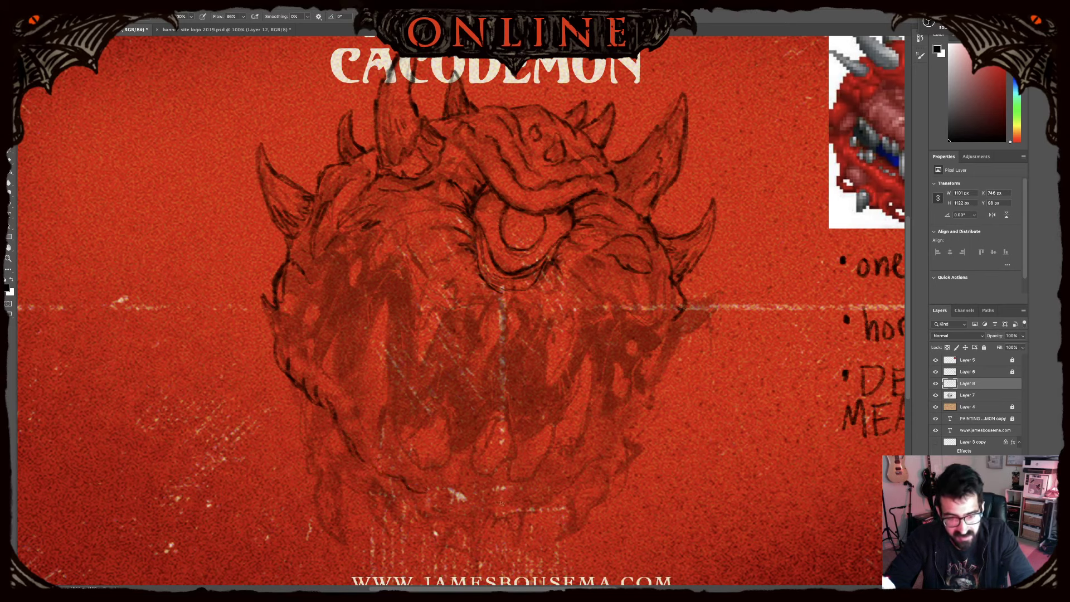
{"action": "mouse_move", "coordinate": [502, 504]}
{"action": "left_mouse_down"}
{"action": "mouse_move", "coordinate": [599, 456]}
{"action": "mouse_move", "coordinate": [611, 424]}
{"action": "mouse_move", "coordinate": [609, 451]}
{"action": "mouse_move", "coordinate": [634, 398]}
{"action": "mouse_move", "coordinate": [644, 392]}
{"action": "mouse_move", "coordinate": [636, 413]}
{"action": "mouse_move", "coordinate": [649, 382]}
{"action": "left_mouse_up"}
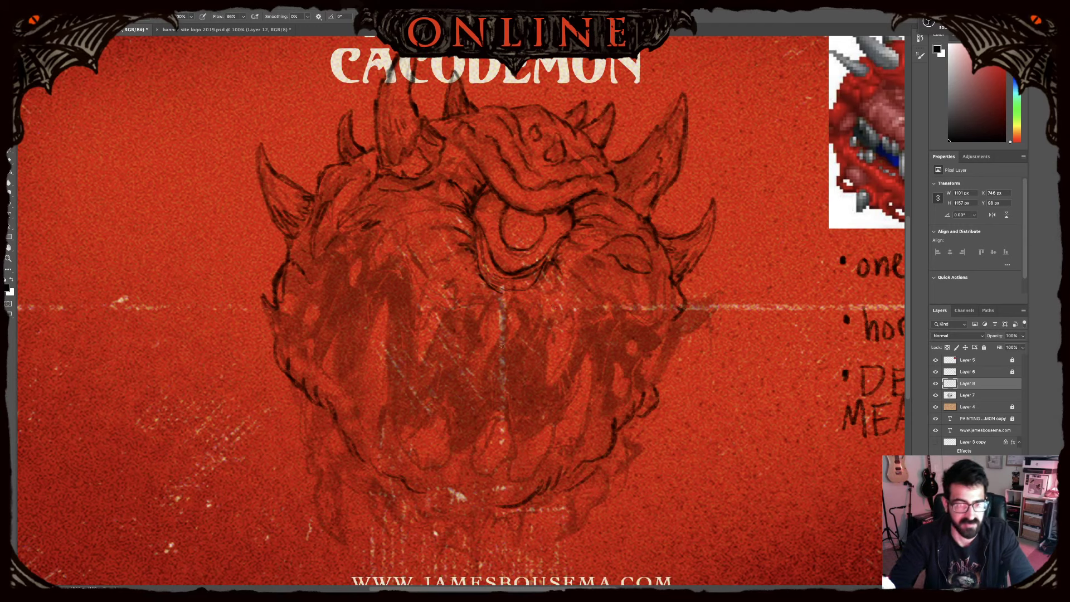
{"action": "mouse_move", "coordinate": [683, 322]}
{"action": "left_mouse_down"}
{"action": "mouse_move", "coordinate": [662, 410]}
{"action": "mouse_move", "coordinate": [628, 421]}
{"action": "mouse_move", "coordinate": [646, 419]}
{"action": "mouse_move", "coordinate": [681, 352]}
{"action": "left_mouse_up"}
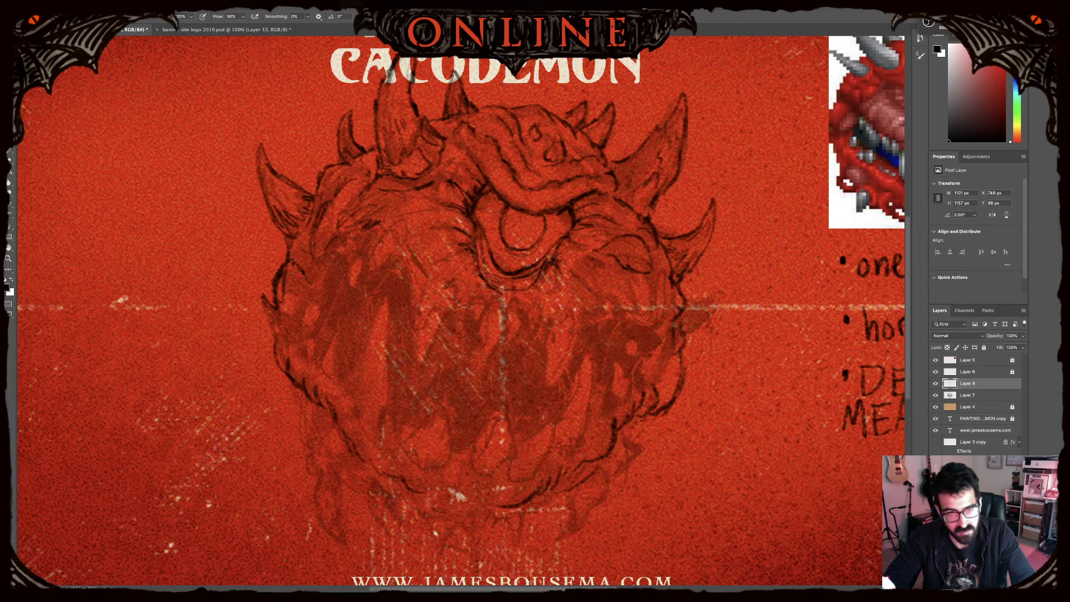
- Ink ragged flesh strands along the lower left jaw and add contour strokes beneath the chin
{"action": "mouse_move", "coordinate": [295, 390]}
{"action": "left_mouse_down"}
{"action": "mouse_move", "coordinate": [311, 436]}
{"action": "mouse_move", "coordinate": [303, 432]}
{"action": "mouse_move", "coordinate": [313, 458]}
{"action": "left_mouse_up"}
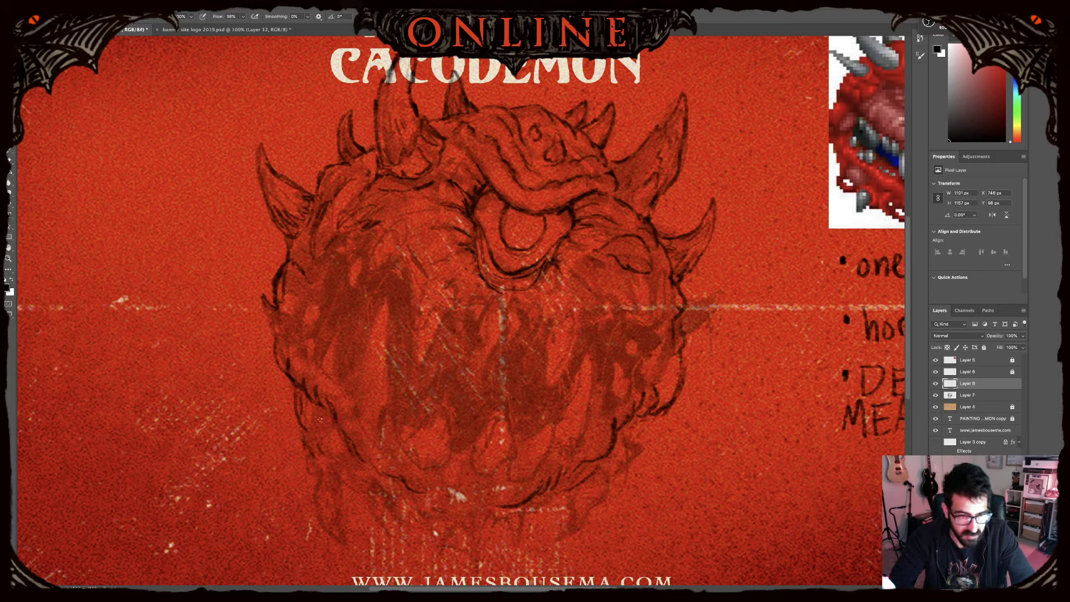
{"action": "mouse_move", "coordinate": [311, 401]}
{"action": "left_mouse_down"}
{"action": "mouse_move", "coordinate": [325, 461]}
{"action": "mouse_move", "coordinate": [301, 394]}
{"action": "mouse_move", "coordinate": [322, 447]}
{"action": "left_mouse_up"}
{"action": "mouse_move", "coordinate": [326, 418]}
{"action": "left_mouse_down"}
{"action": "mouse_move", "coordinate": [351, 476]}
{"action": "mouse_move", "coordinate": [325, 405]}
{"action": "mouse_move", "coordinate": [352, 458]}
{"action": "left_mouse_up"}
{"action": "scroll", "coordinate": [467, 457], "scroll_direction": "right", "scroll_amount": 5}
{"action": "scroll", "coordinate": [467, 457], "scroll_direction": "down", "scroll_amount": 3}
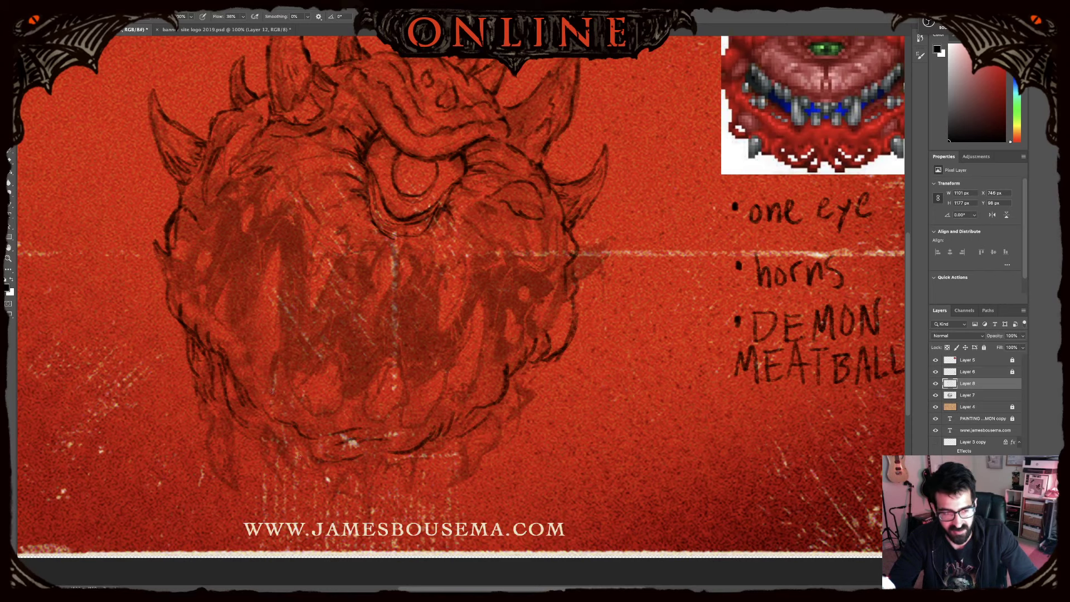
{"action": "left_click_drag", "start_coordinate": [300, 462], "coordinate": [289, 455]}
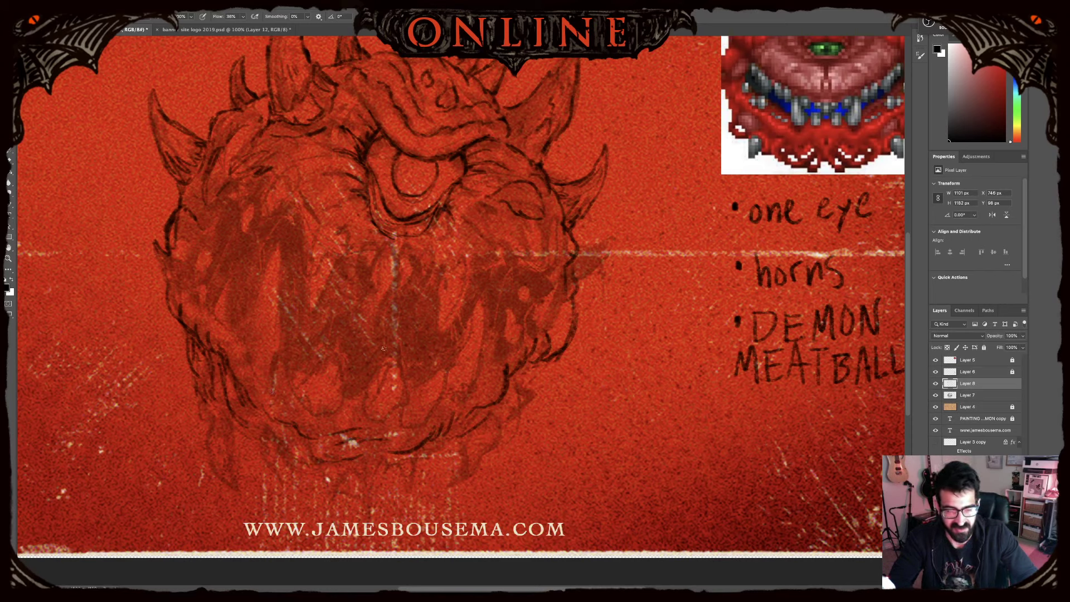
- Try curved strokes beneath the pixel-art cacodemon reference, and undo them
{"action": "left_click_drag", "start_coordinate": [724, 158], "coordinate": [499, 290]}
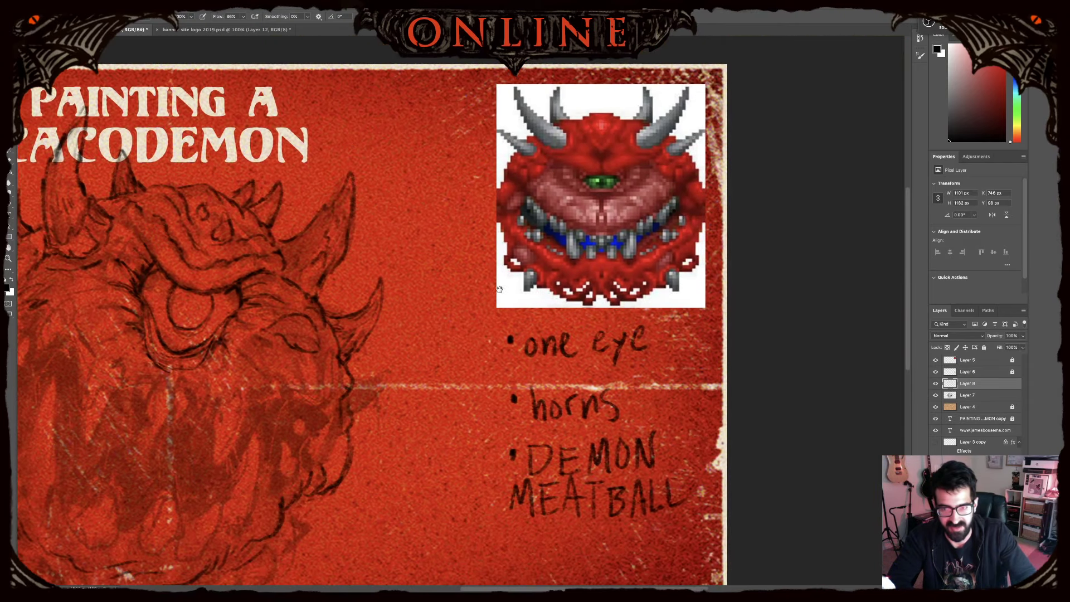
{"action": "mouse_move", "coordinate": [668, 297]}
{"action": "left_mouse_down"}
{"action": "mouse_move", "coordinate": [513, 277]}
{"action": "mouse_move", "coordinate": [644, 307]}
{"action": "mouse_move", "coordinate": [531, 339]}
{"action": "left_mouse_up"}
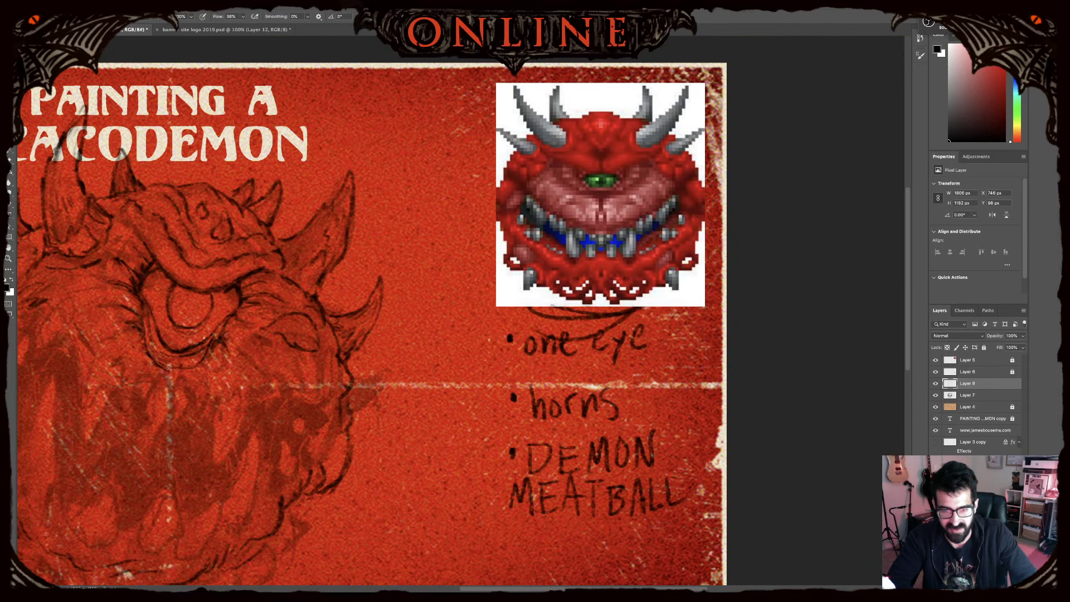
{"action": "key", "text": "super+z"}
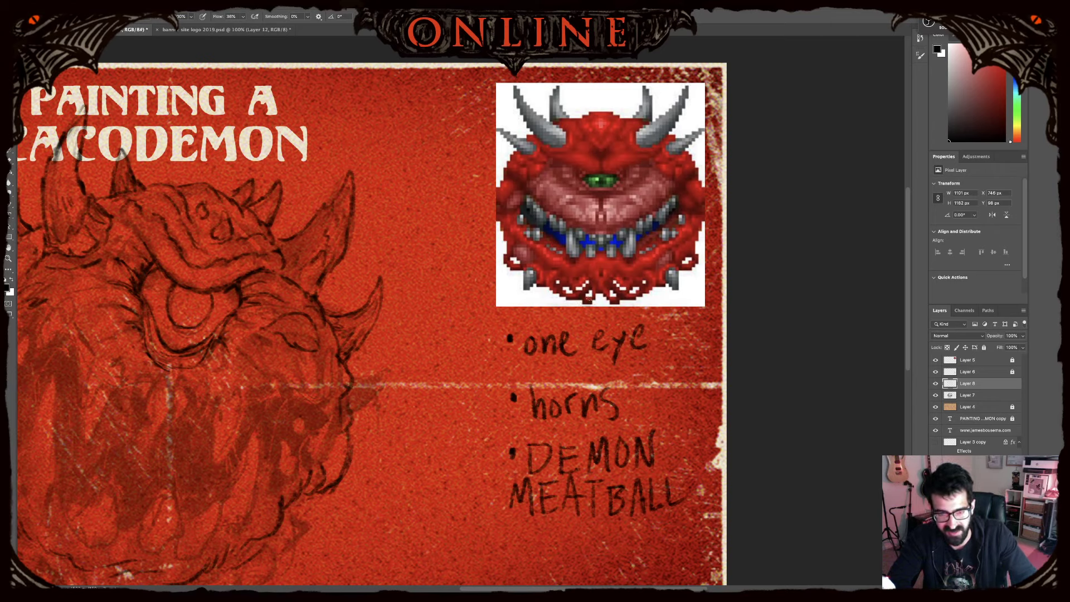
- Check the creature's full head and jaw outline at different zoom levels alongside the reference image
{"action": "key", "text": "super+0"}
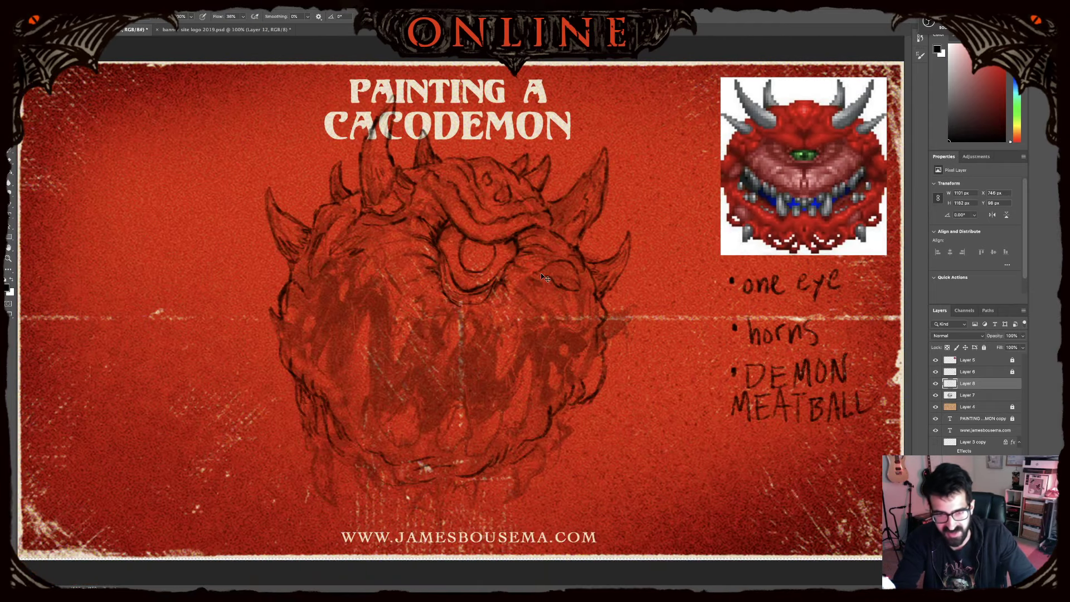
{"action": "key", "text": "super+minus"}
{"action": "key", "text": "super+minus"}
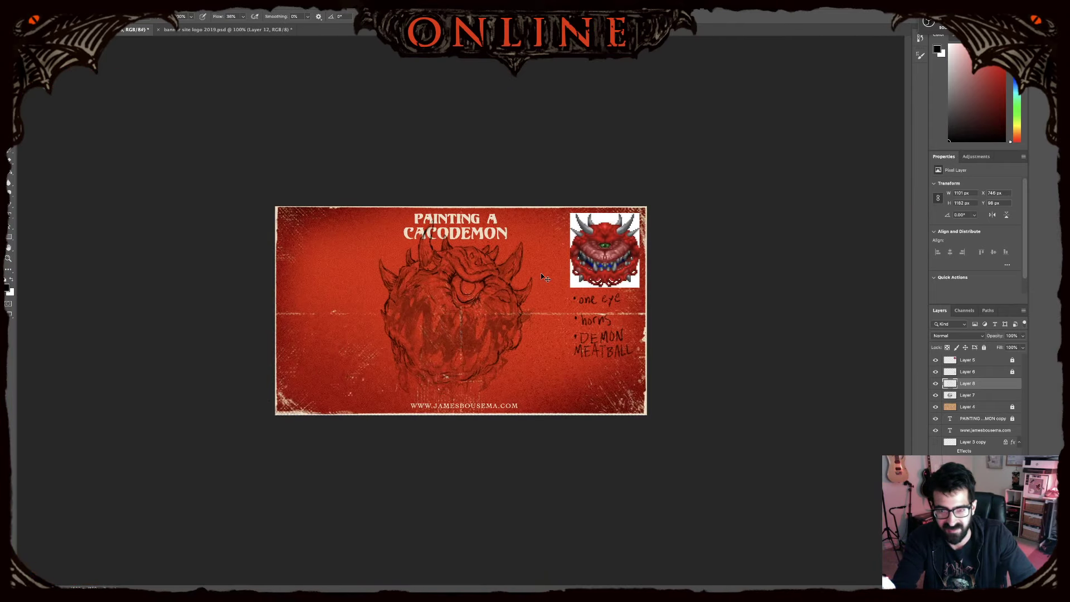
{"action": "key", "text": "super+equal"}
{"action": "key", "text": "super+equal"}
{"action": "key", "text": "super+minus"}
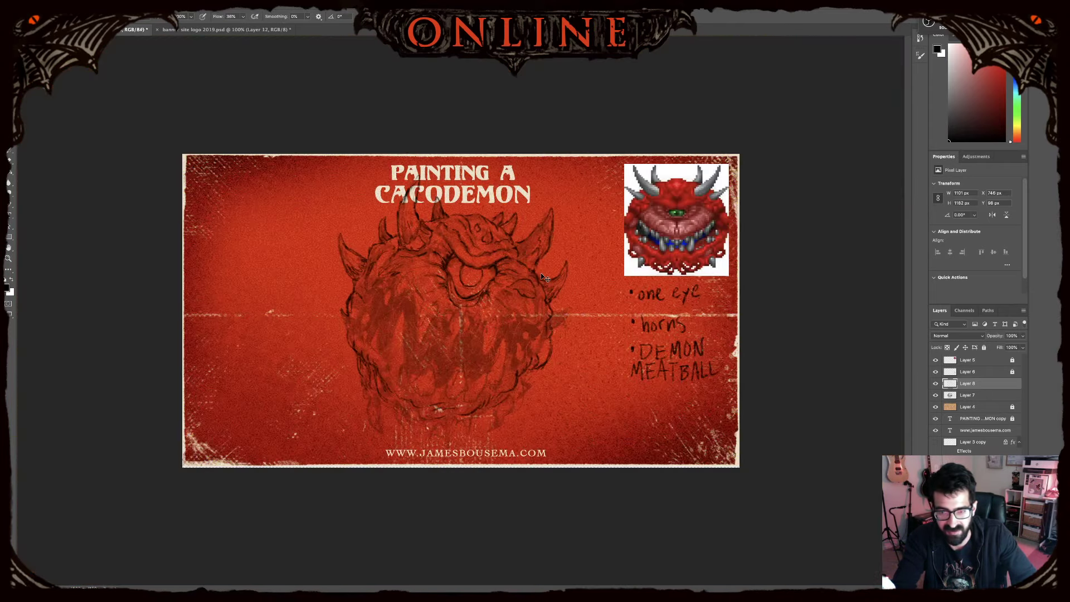
{"action": "key", "text": "super+equal"}
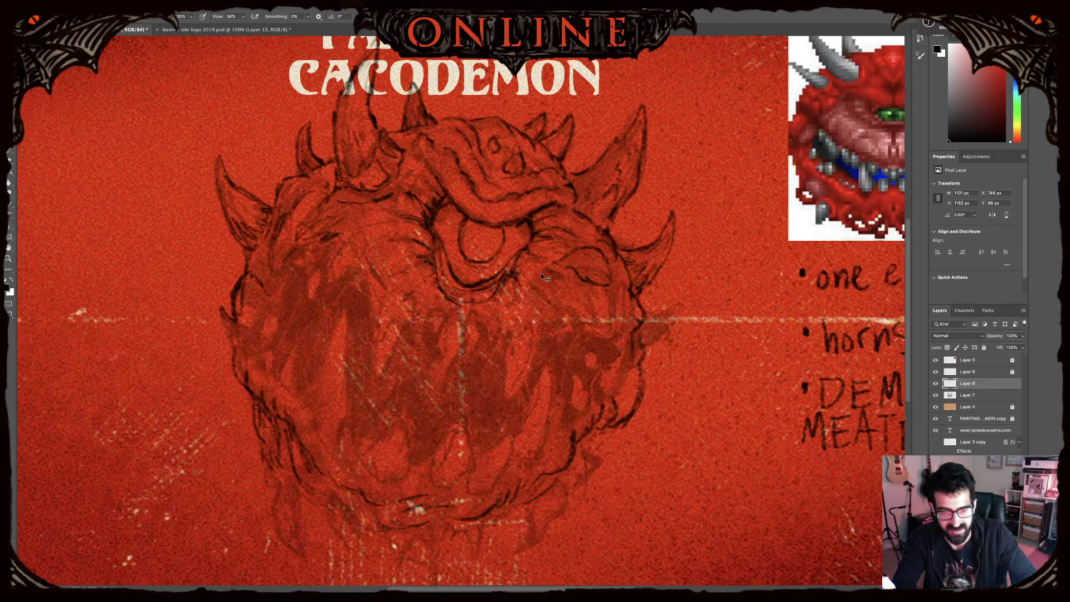
{"action": "key", "text": "super+equal"}
{"action": "key", "text": "super+minus"}
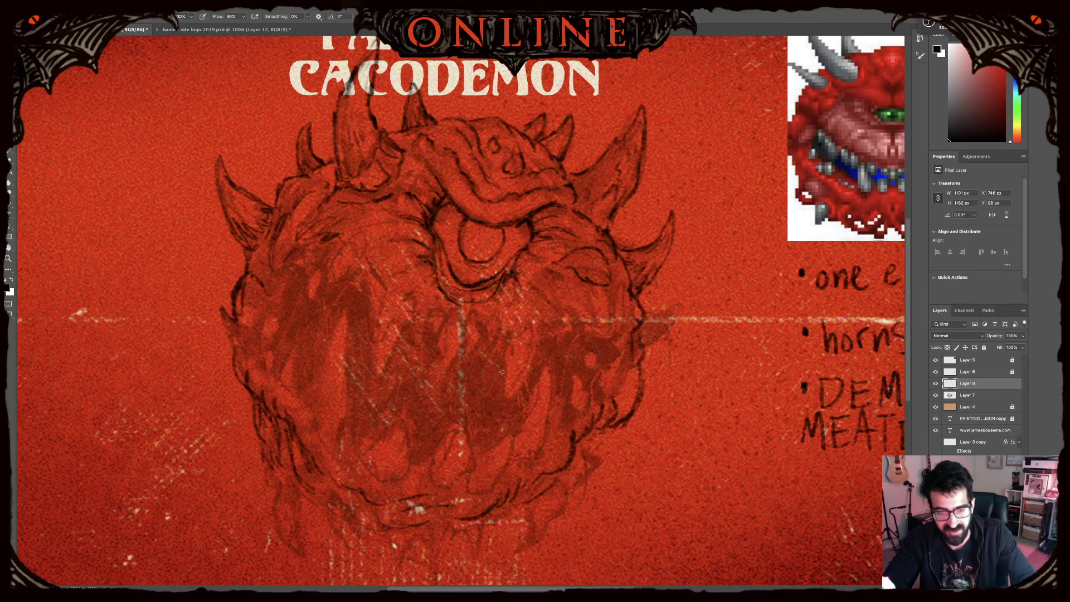
{"action": "key", "text": "super+minus"}
- Ink the curved spikes hanging beneath the jaw on the left and right sides, adding ragged flesh beside the right one
{"action": "left_click_drag", "start_coordinate": [443, 394], "coordinate": [532, 305]}
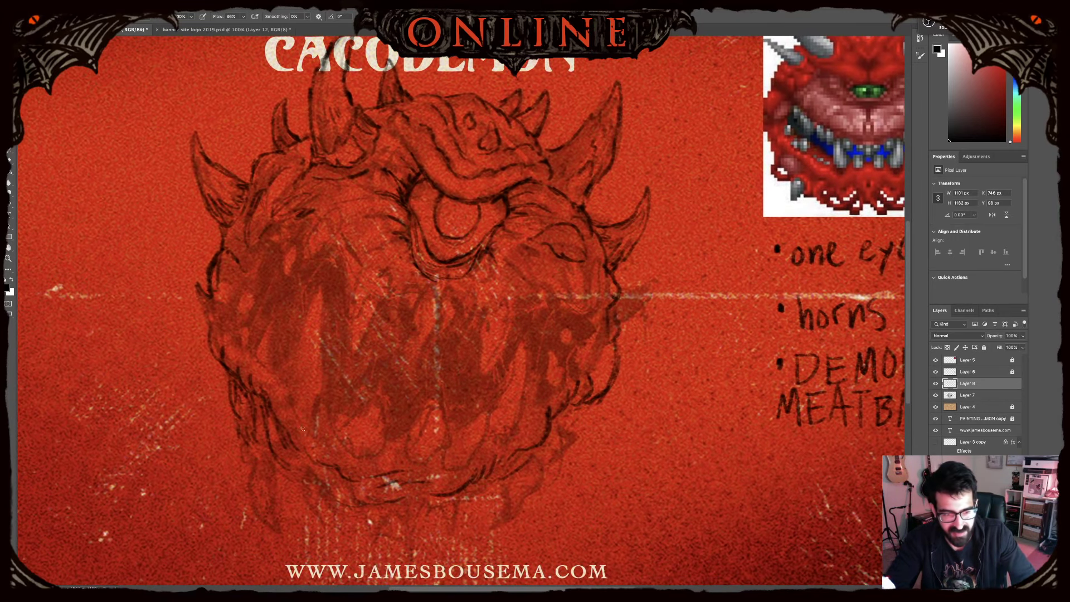
{"action": "mouse_move", "coordinate": [271, 479]}
{"action": "left_mouse_down"}
{"action": "mouse_move", "coordinate": [283, 528]}
{"action": "mouse_move", "coordinate": [255, 492]}
{"action": "mouse_move", "coordinate": [257, 462]}
{"action": "mouse_move", "coordinate": [240, 454]}
{"action": "mouse_move", "coordinate": [295, 483]}
{"action": "mouse_move", "coordinate": [312, 527]}
{"action": "mouse_move", "coordinate": [315, 484]}
{"action": "mouse_move", "coordinate": [311, 506]}
{"action": "left_mouse_up"}
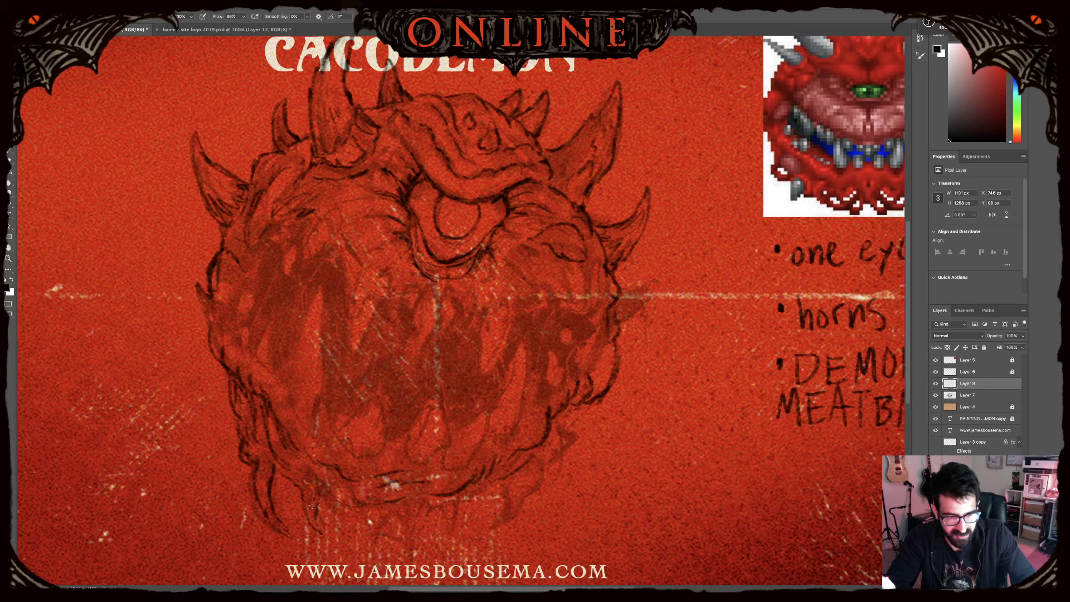
{"action": "mouse_move", "coordinate": [504, 485]}
{"action": "left_mouse_down"}
{"action": "mouse_move", "coordinate": [487, 533]}
{"action": "mouse_move", "coordinate": [516, 514]}
{"action": "mouse_move", "coordinate": [520, 469]}
{"action": "mouse_move", "coordinate": [539, 466]}
{"action": "mouse_move", "coordinate": [536, 492]}
{"action": "mouse_move", "coordinate": [557, 437]}
{"action": "left_mouse_up"}
{"action": "mouse_move", "coordinate": [549, 479]}
{"action": "left_mouse_down"}
{"action": "mouse_move", "coordinate": [539, 497]}
{"action": "mouse_move", "coordinate": [540, 445]}
{"action": "left_mouse_up"}
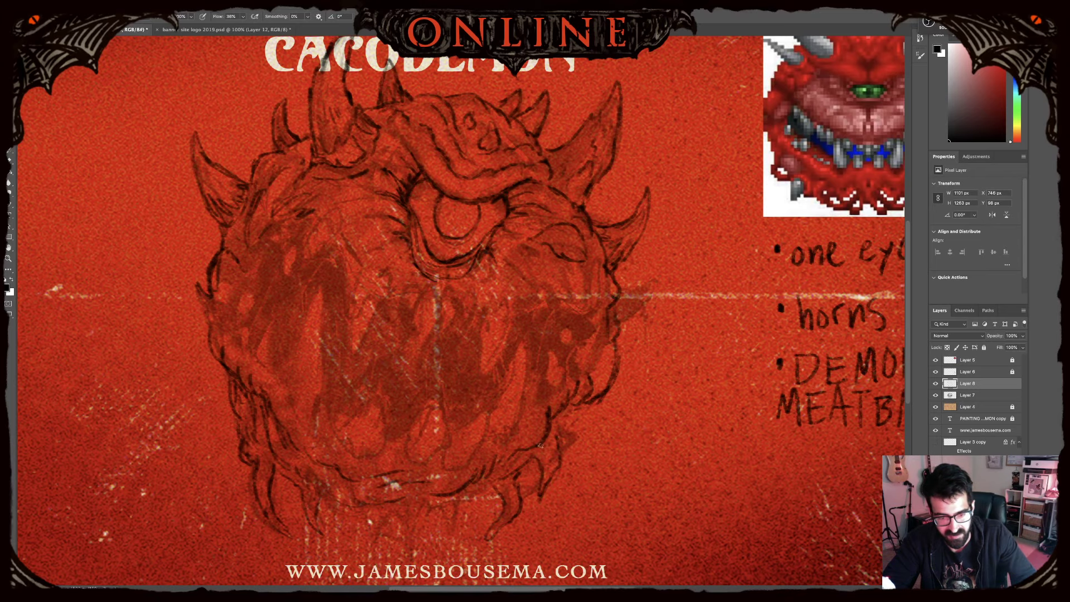
{"action": "left_click_drag", "start_coordinate": [585, 315], "coordinate": [488, 393]}
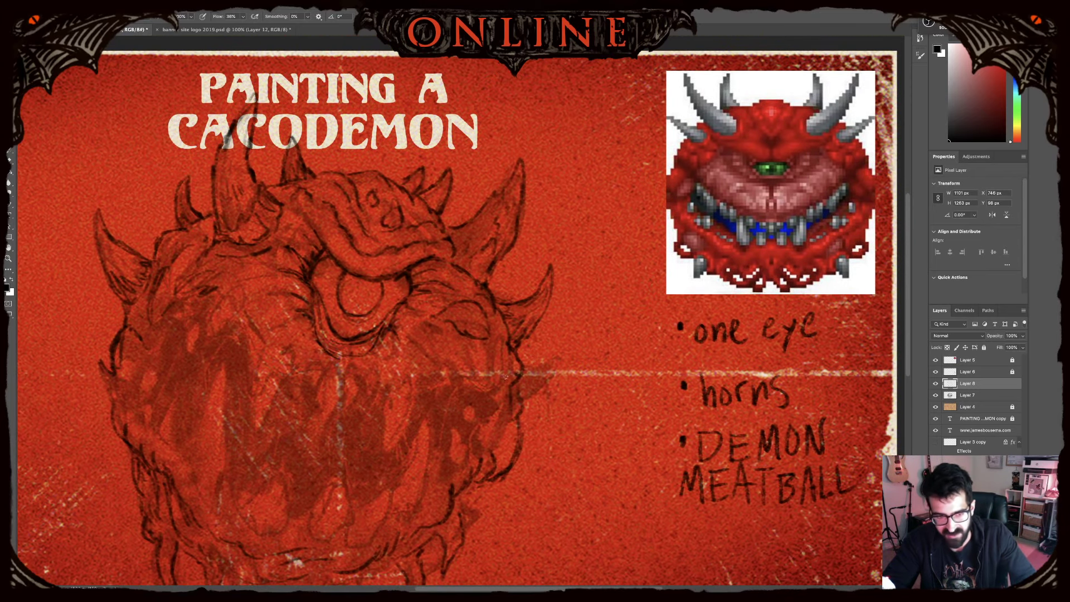
{"action": "left_click_drag", "start_coordinate": [498, 395], "coordinate": [609, 267]}
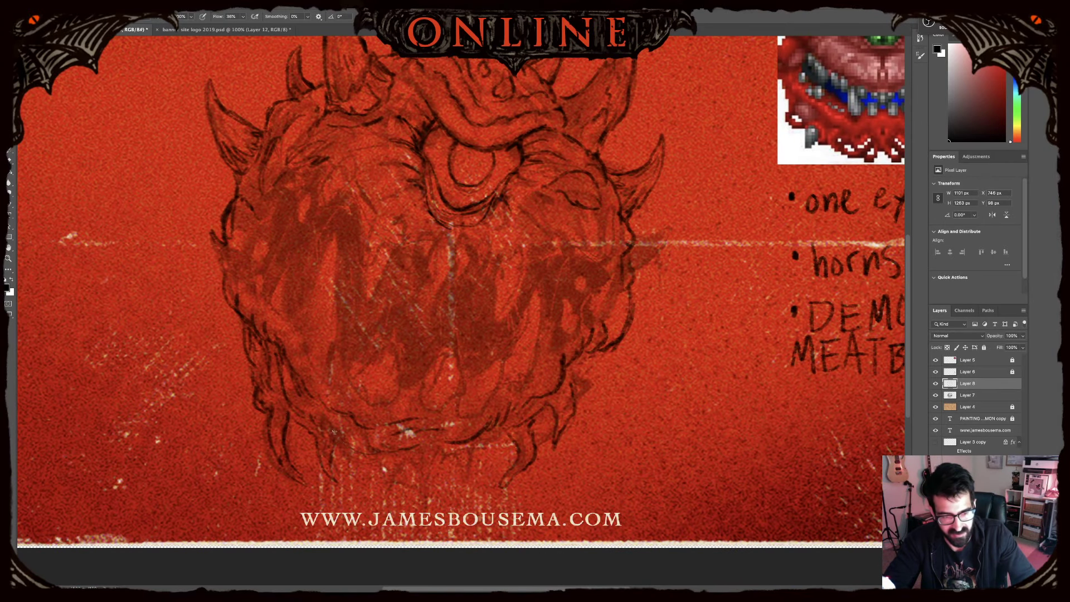
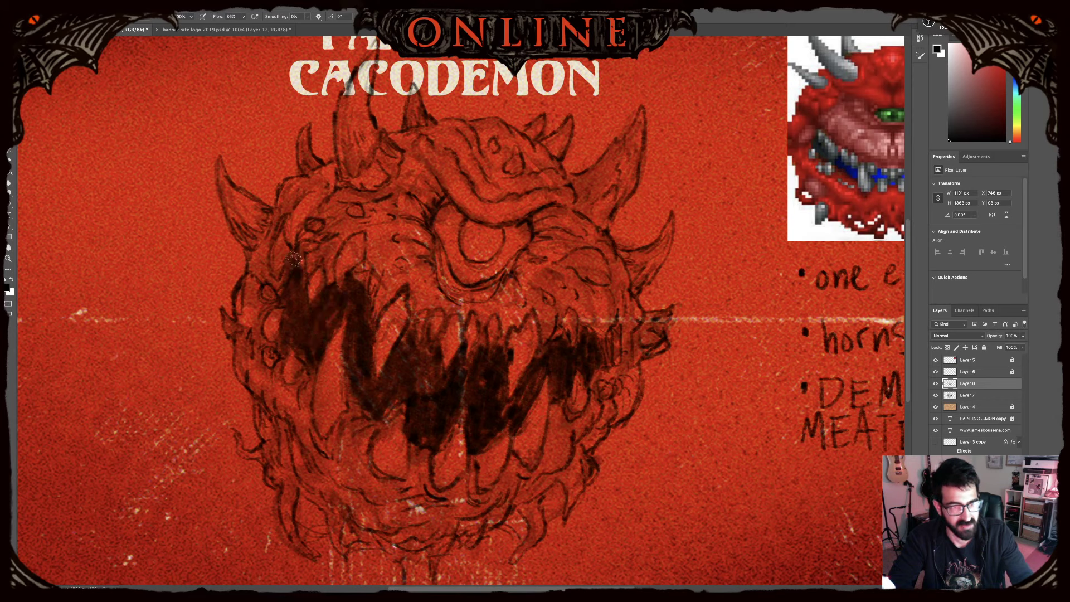
- Fill the dark gaps between the teeth at the mouth's right end, and darken the mouth's left corner
{"action": "mouse_move", "coordinate": [567, 329]}
{"action": "left_mouse_down"}
{"action": "mouse_move", "coordinate": [614, 343]}
{"action": "mouse_move", "coordinate": [610, 357]}
{"action": "mouse_move", "coordinate": [612, 327]}
{"action": "left_mouse_up"}
{"action": "mouse_move", "coordinate": [282, 283]}
{"action": "left_mouse_down"}
{"action": "mouse_move", "coordinate": [281, 292]}
{"action": "mouse_move", "coordinate": [296, 271]}
{"action": "left_mouse_up"}
{"action": "mouse_move", "coordinate": [280, 337]}
{"action": "left_mouse_down"}
{"action": "mouse_move", "coordinate": [280, 354]}
{"action": "mouse_move", "coordinate": [304, 359]}
{"action": "mouse_move", "coordinate": [309, 372]}
{"action": "mouse_move", "coordinate": [312, 357]}
{"action": "mouse_move", "coordinate": [349, 385]}
{"action": "left_mouse_up"}
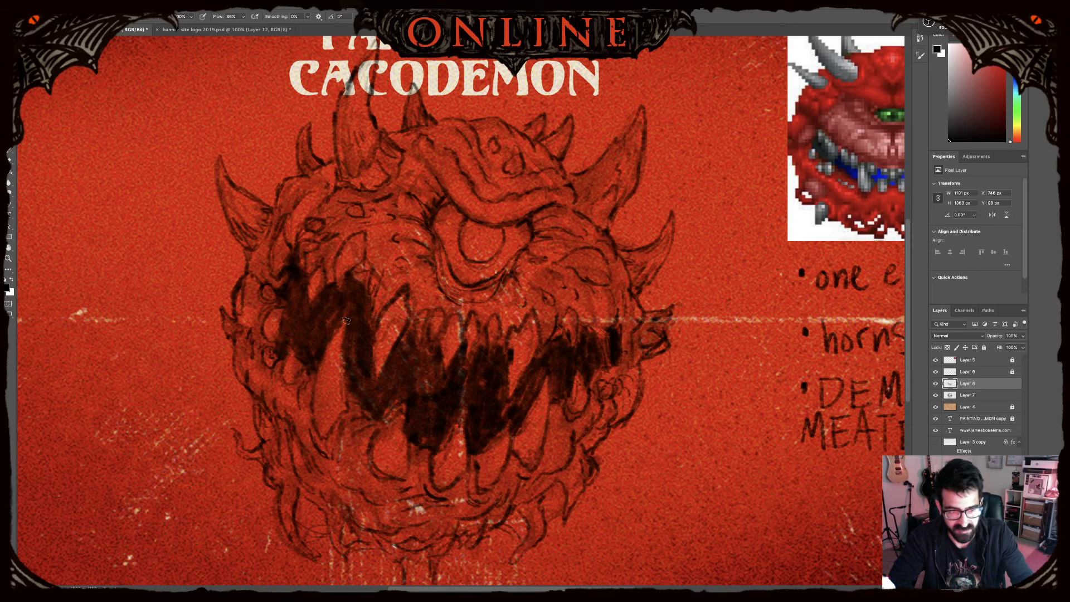
- Inspect how the filled black mouth and inked creature read at reduced and enlarged sizes
{"action": "key", "text": "super+minus"}
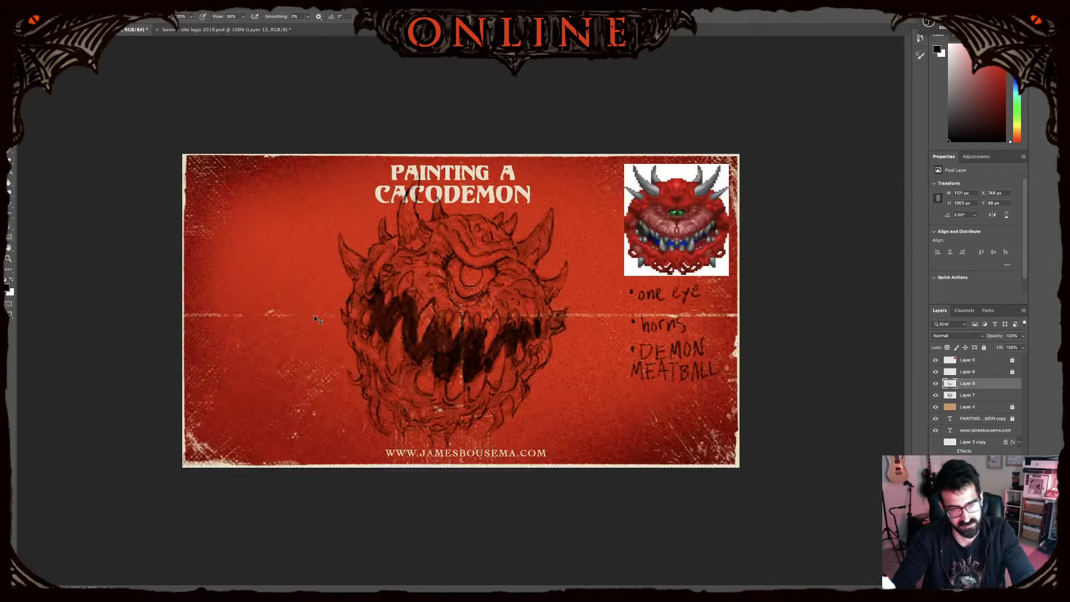
{"action": "key", "text": "super+minus"}
{"action": "key", "text": "super+minus"}
{"action": "key", "text": "super+plus"}
{"action": "key", "text": "super+plus"}
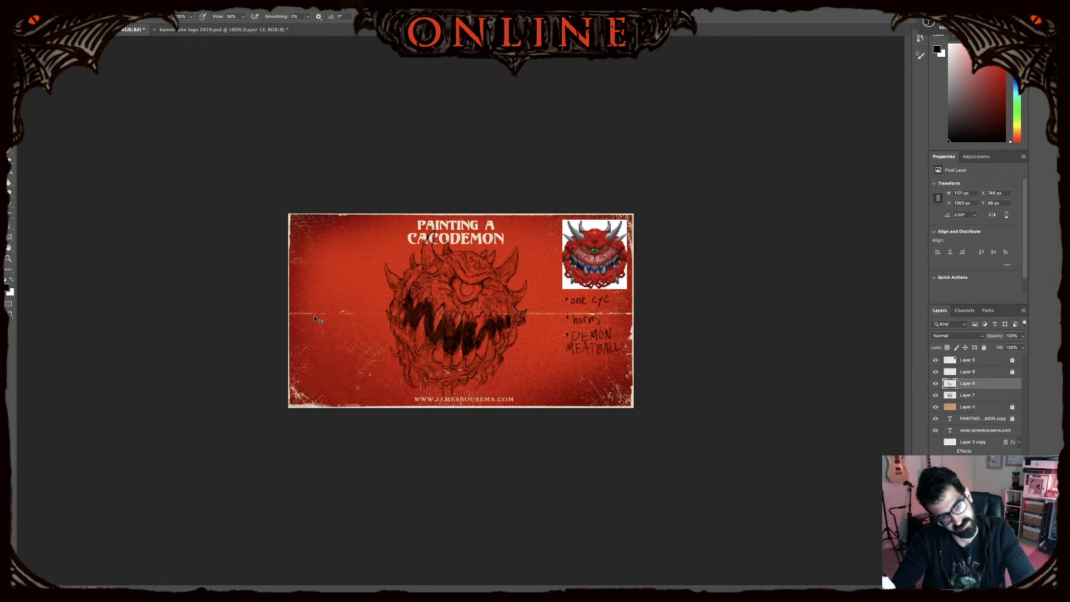
{"action": "key", "text": "super+plus"}
{"action": "key", "text": "super+plus"}
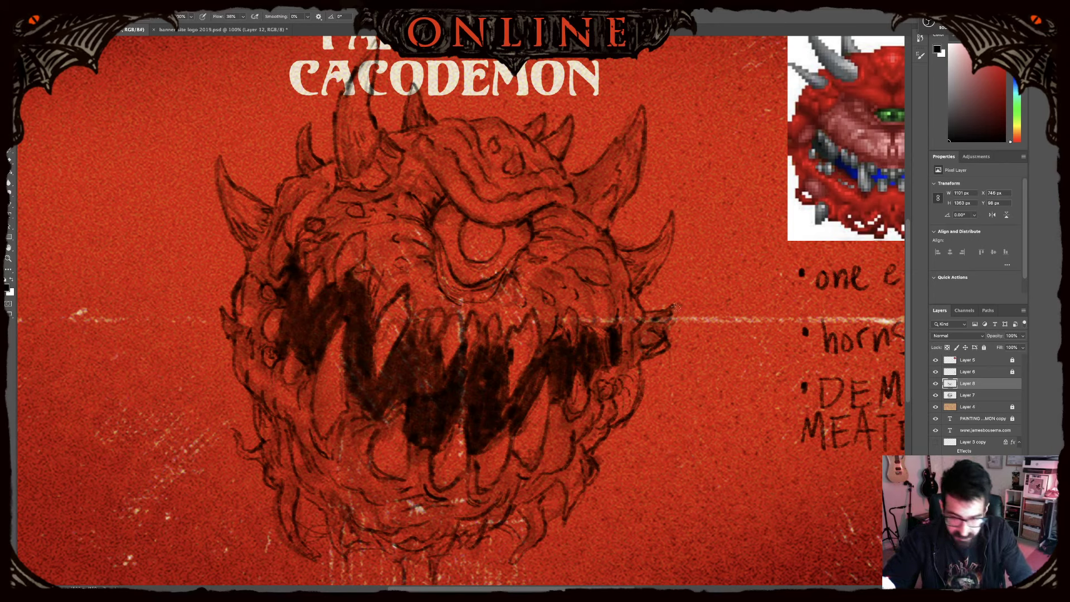
- Draw a dark pupil with surrounding shading inside the eye's round iris
{"action": "left_click_drag", "start_coordinate": [676, 307], "coordinate": [644, 354]}
{"action": "left_click_drag", "start_coordinate": [439, 274], "coordinate": [462, 286]}
{"action": "mouse_move", "coordinate": [446, 285]}
{"action": "left_mouse_down"}
{"action": "mouse_move", "coordinate": [456, 288]}
{"action": "mouse_move", "coordinate": [440, 295]}
{"action": "mouse_move", "coordinate": [453, 303]}
{"action": "mouse_move", "coordinate": [468, 284]}
{"action": "mouse_move", "coordinate": [444, 290]}
{"action": "left_mouse_up"}
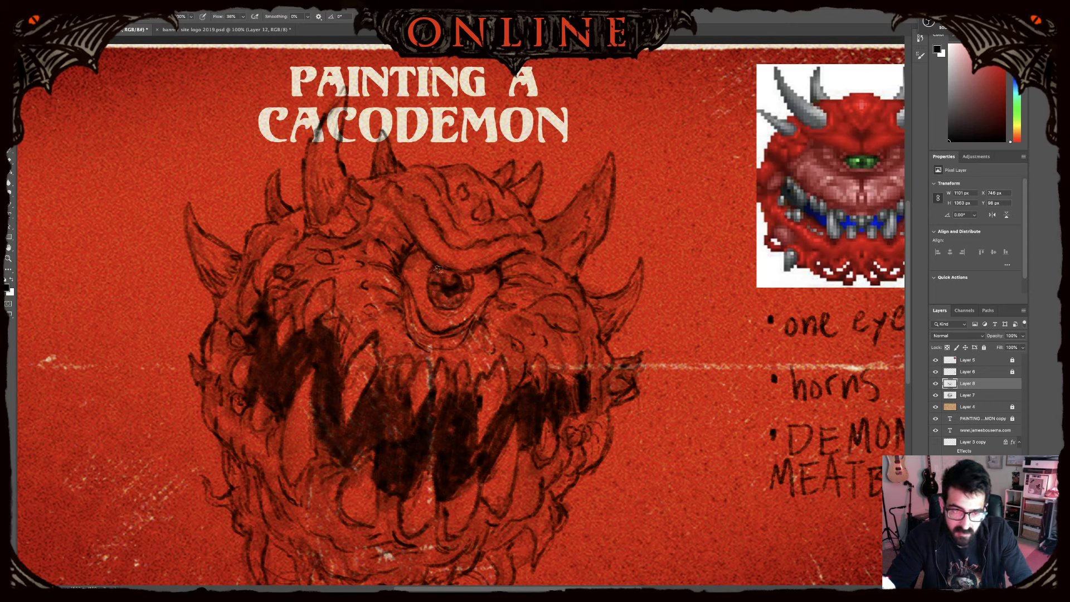
- Darken the shading beside the pupil inside the cacodemon's iris
{"action": "mouse_move", "coordinate": [463, 298]}
{"action": "left_mouse_down"}
{"action": "mouse_move", "coordinate": [436, 299]}
{"action": "mouse_move", "coordinate": [448, 302]}
{"action": "left_mouse_up"}
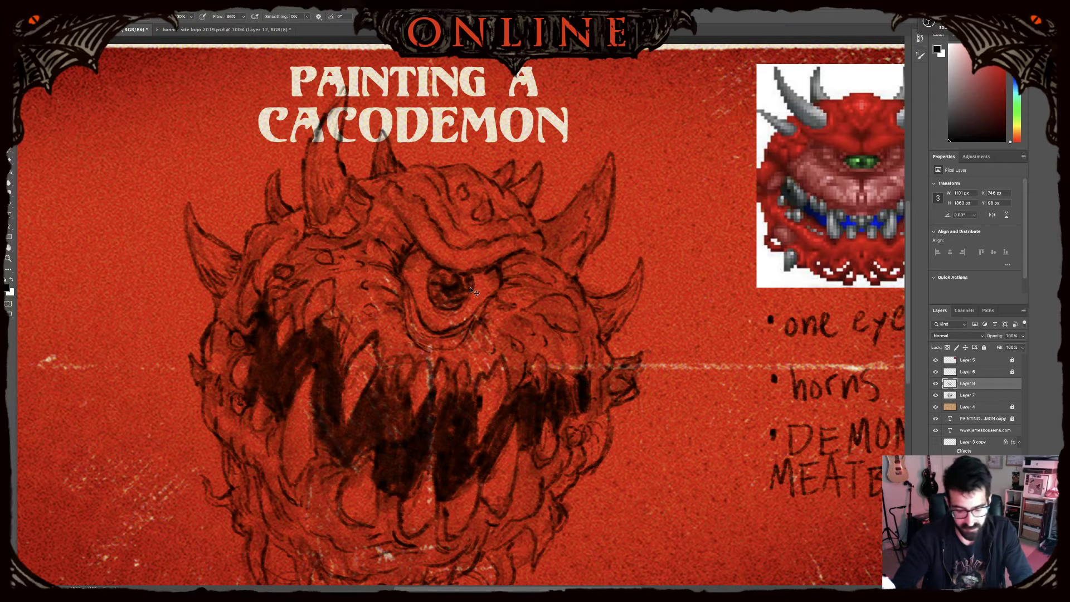
{"action": "key", "text": "super+minus"}
{"action": "key", "text": "super+minus"}
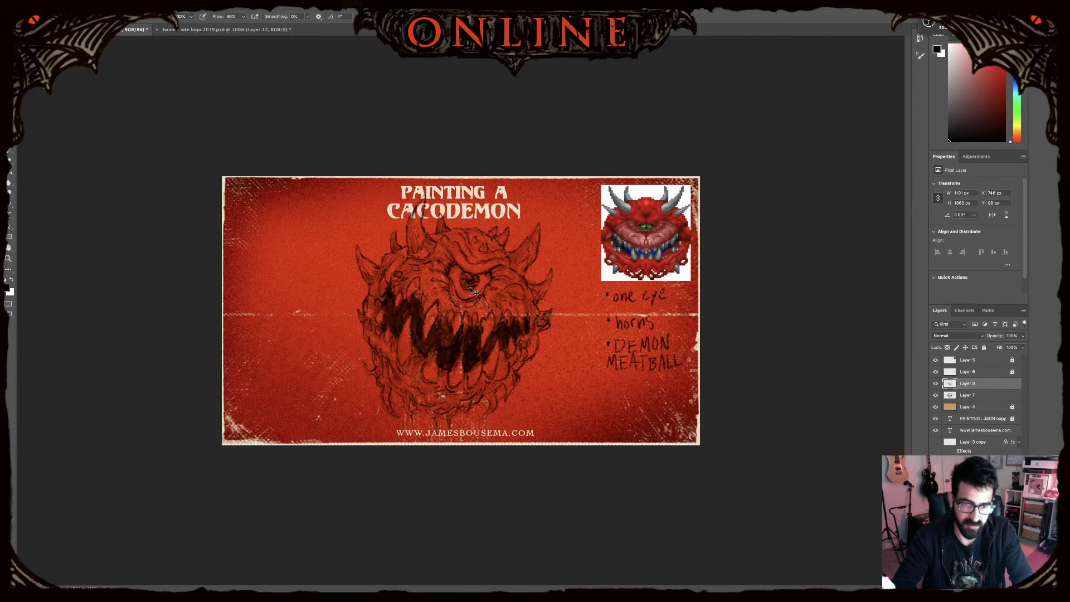
{"action": "key", "text": "super+minus"}
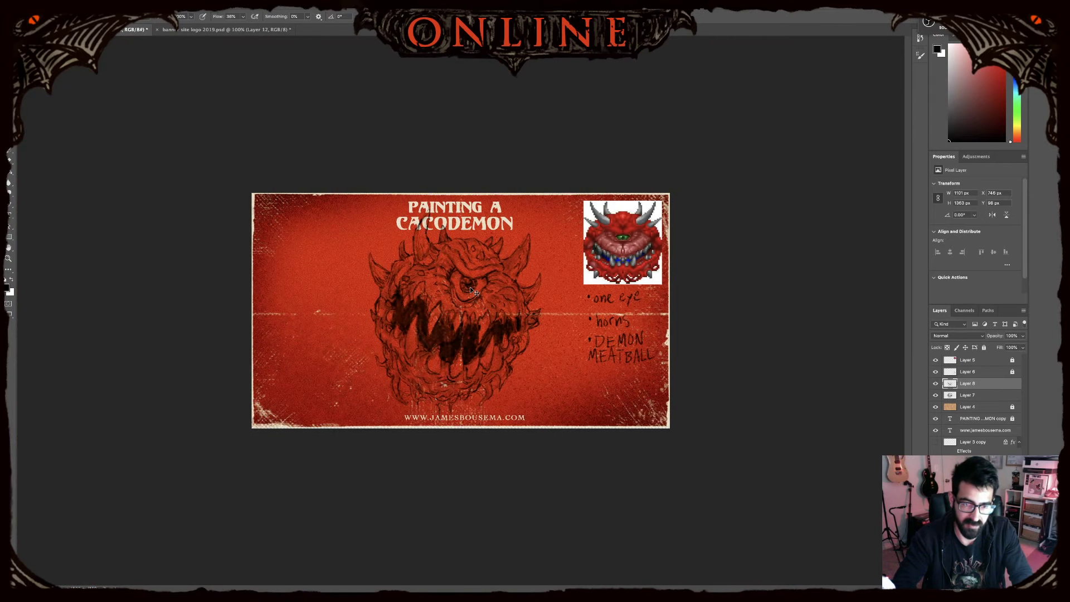
- Merge duplicates of Layer 8 and Layer 7 into a single sketch layer and hide the two originals
{"action": "left_click", "coordinate": [968, 396], "text": "shift"}
{"action": "key", "text": "super+j"}
{"action": "key", "text": "super+e"}
{"action": "left_click", "coordinate": [936, 395]}
{"action": "left_click", "coordinate": [935, 406]}
- Start Liquify on the merged sketch and warp the lower middle of the mouth slightly downward
{"action": "key", "text": "super+plus"}
{"action": "key", "text": "super+plus"}
{"action": "key", "text": "super+plus"}
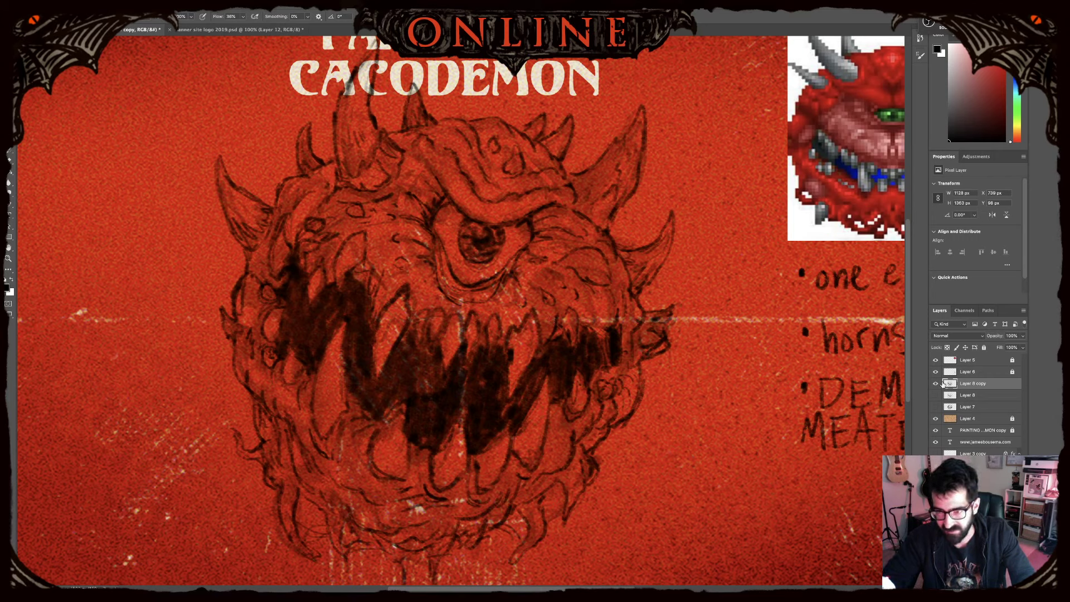
{"action": "left_click", "coordinate": [195, 6]}
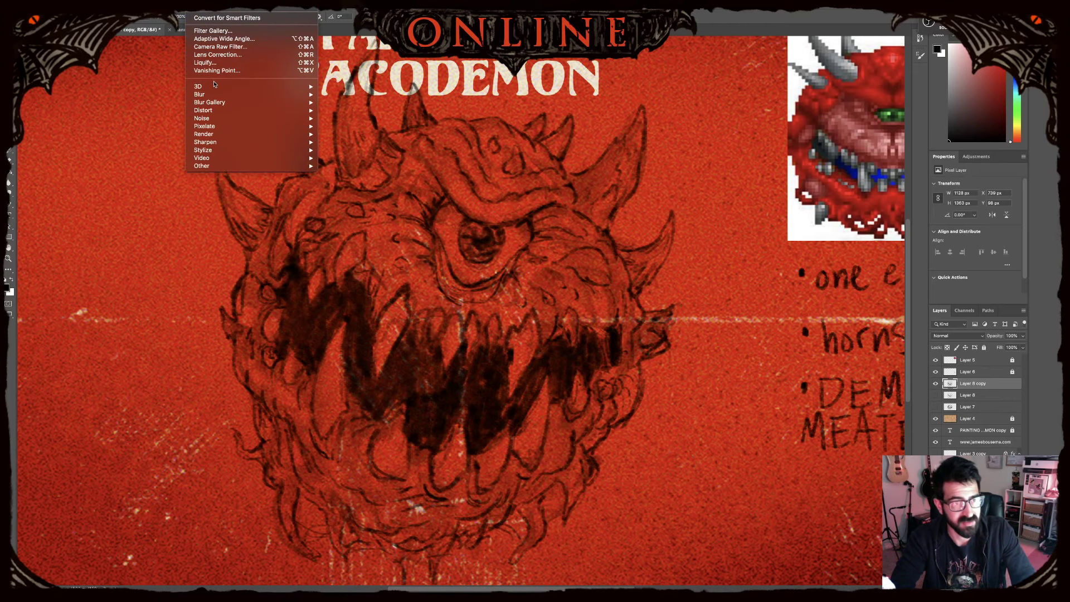
{"action": "left_click", "coordinate": [216, 63]}
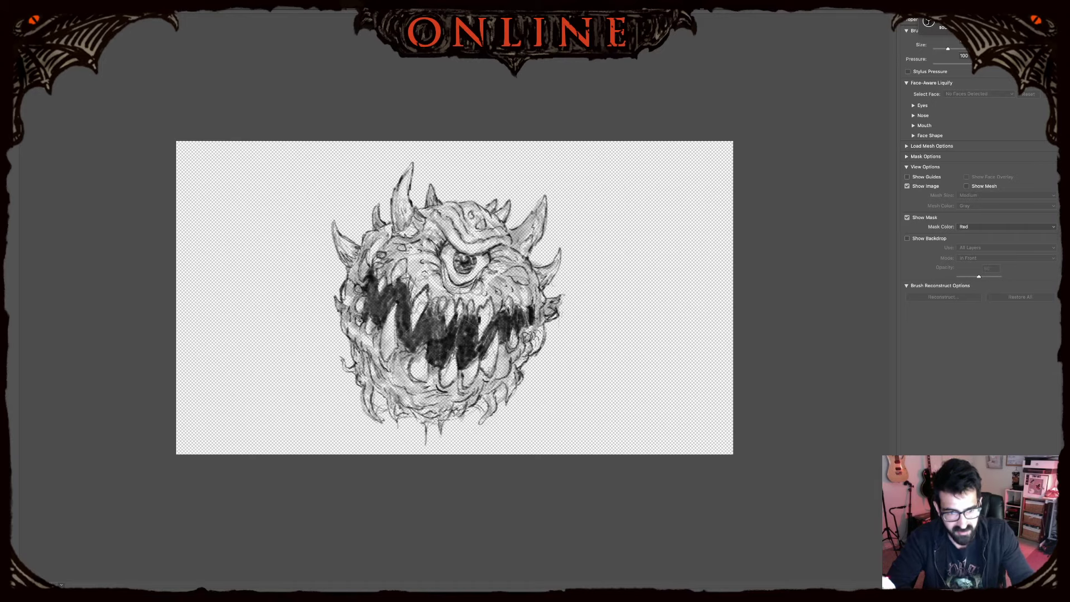
{"action": "left_click_drag", "start_coordinate": [443, 365], "coordinate": [444, 375]}
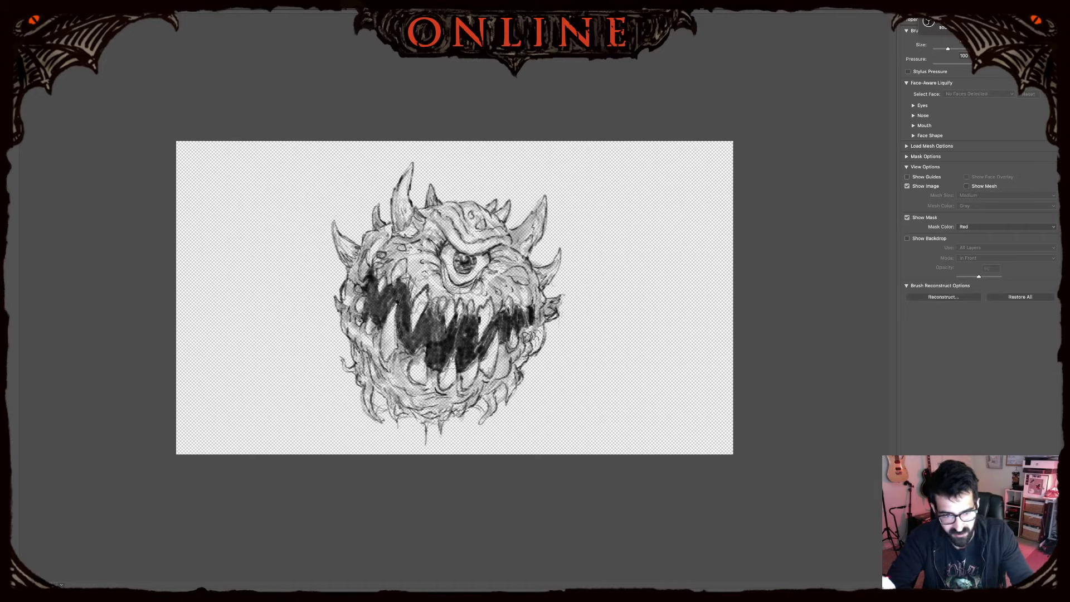
{"action": "key", "text": "bracketleft"}
{"action": "key", "text": "bracketleft"}
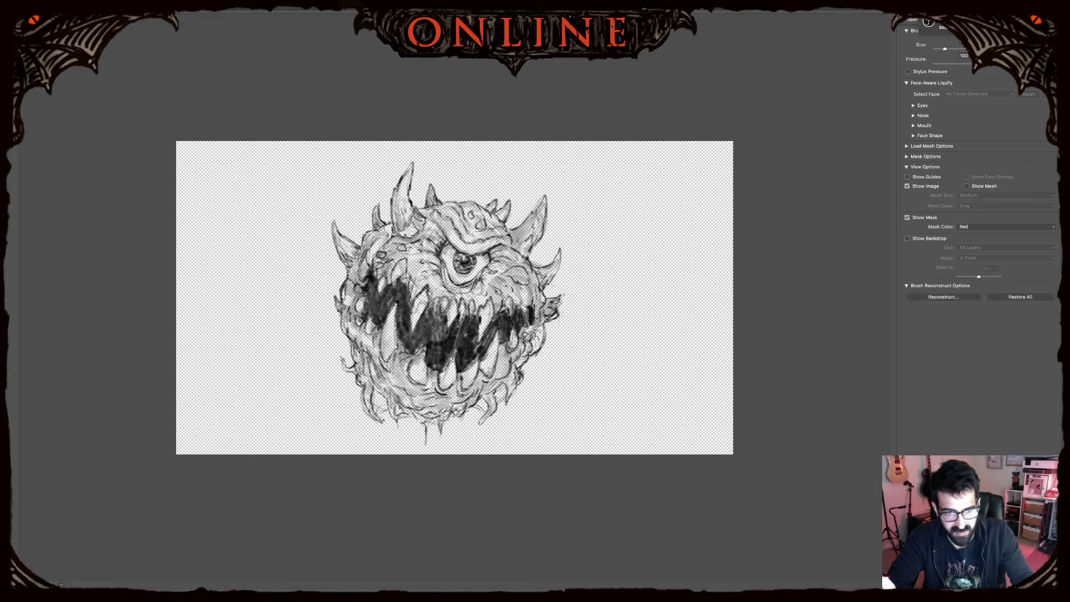
- Warp the teeth and black gaps across the mouth with a smaller brush, refining the fangs on both sides
{"action": "left_click_drag", "start_coordinate": [475, 334], "coordinate": [480, 333]}
{"action": "left_click_drag", "start_coordinate": [503, 313], "coordinate": [504, 306]}
{"action": "left_click_drag", "start_coordinate": [430, 359], "coordinate": [426, 359]}
{"action": "left_click_drag", "start_coordinate": [397, 328], "coordinate": [393, 331]}
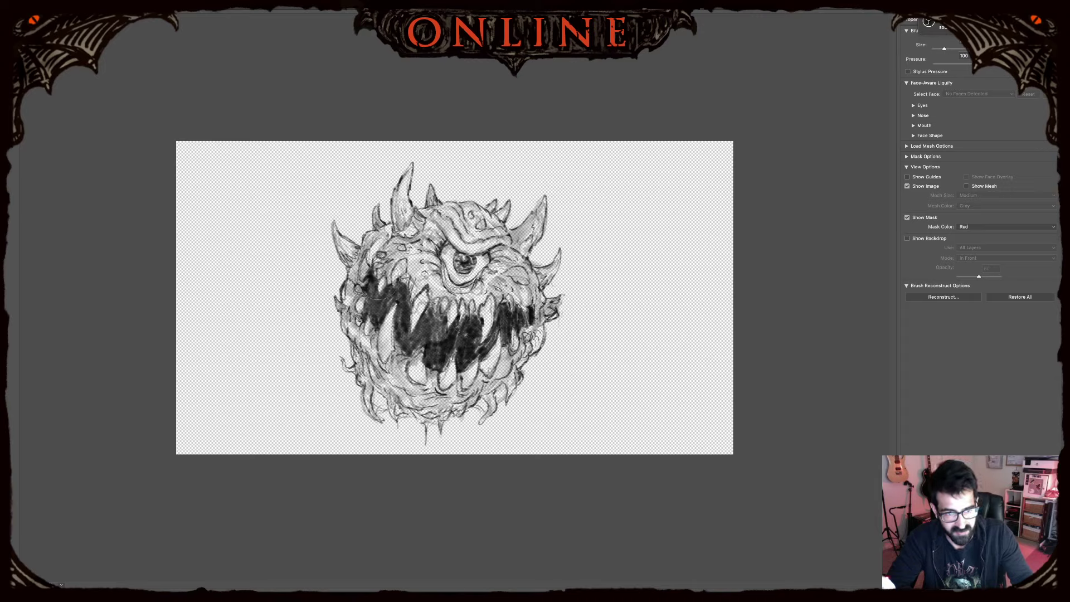
{"action": "left_click_drag", "start_coordinate": [380, 282], "coordinate": [379, 299]}
{"action": "key", "text": "bracketleft"}
{"action": "key", "text": "bracketleft"}
{"action": "key", "text": "bracketleft"}
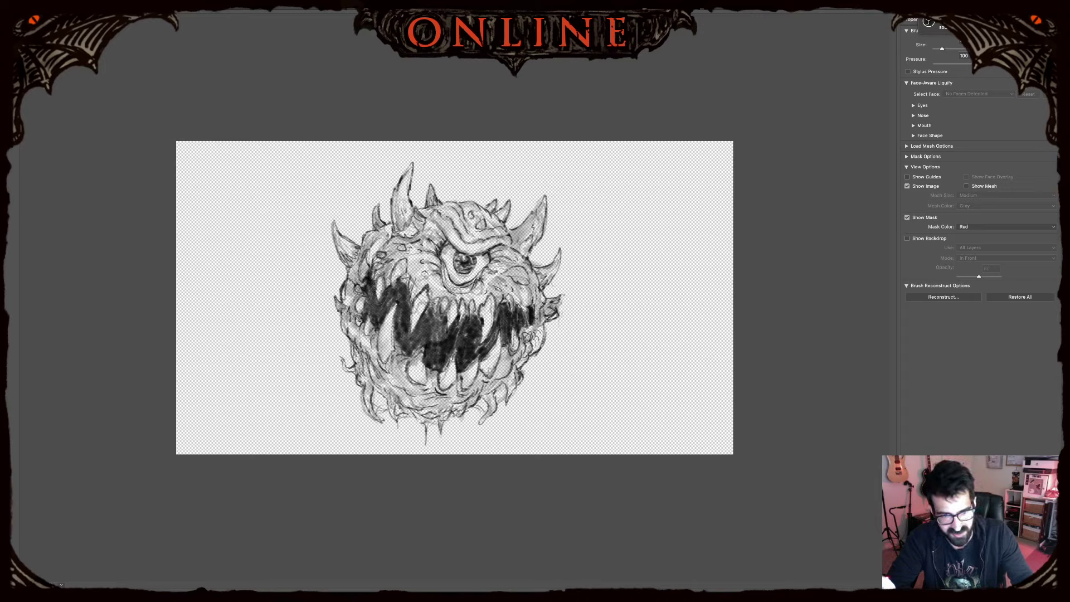
{"action": "key", "text": "bracketright"}
{"action": "key", "text": "bracketright"}
{"action": "left_click_drag", "start_coordinate": [482, 321], "coordinate": [486, 321]}
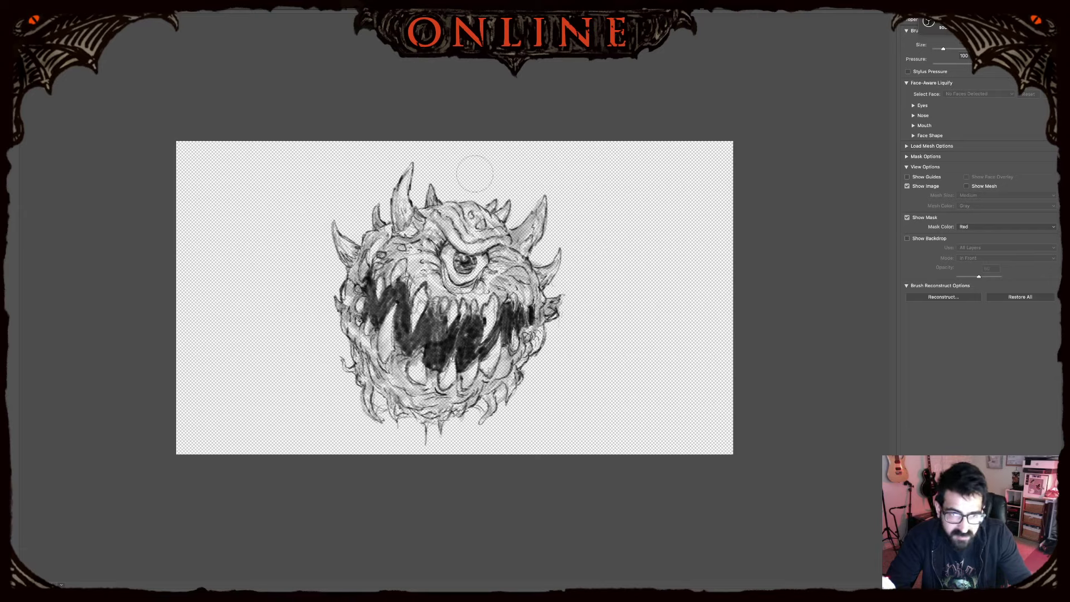
- Lengthen the large horns and the small left horn upward, and pull the right cheek spike outward
{"action": "left_click_drag", "start_coordinate": [544, 203], "coordinate": [546, 194]}
{"action": "key", "text": "["}
{"action": "left_click_drag", "start_coordinate": [385, 216], "coordinate": [383, 211]}
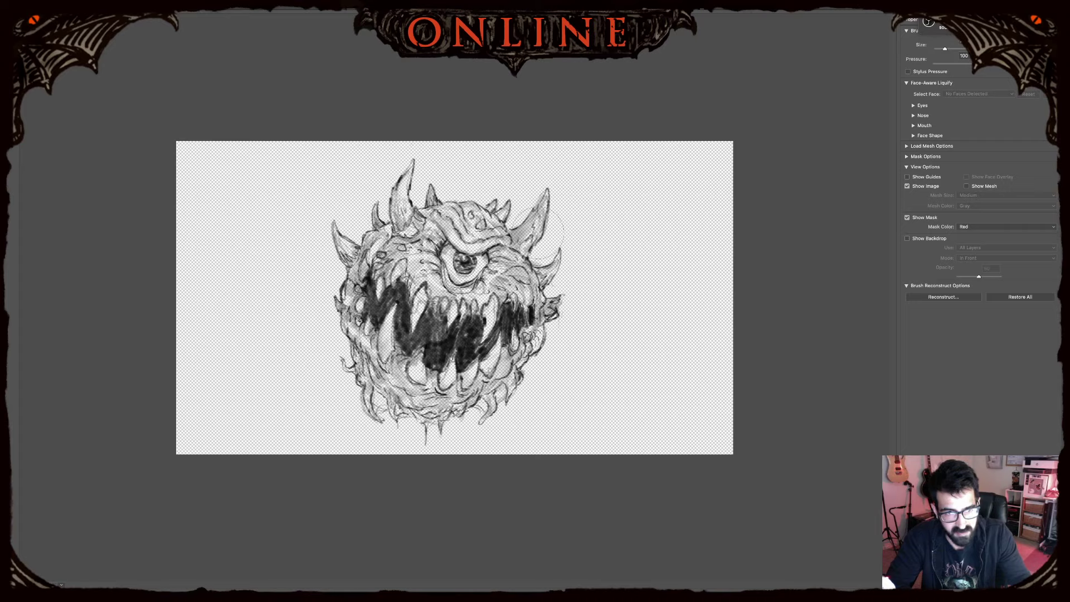
{"action": "key", "text": "]"}
{"action": "left_click_drag", "start_coordinate": [572, 304], "coordinate": [582, 300]}
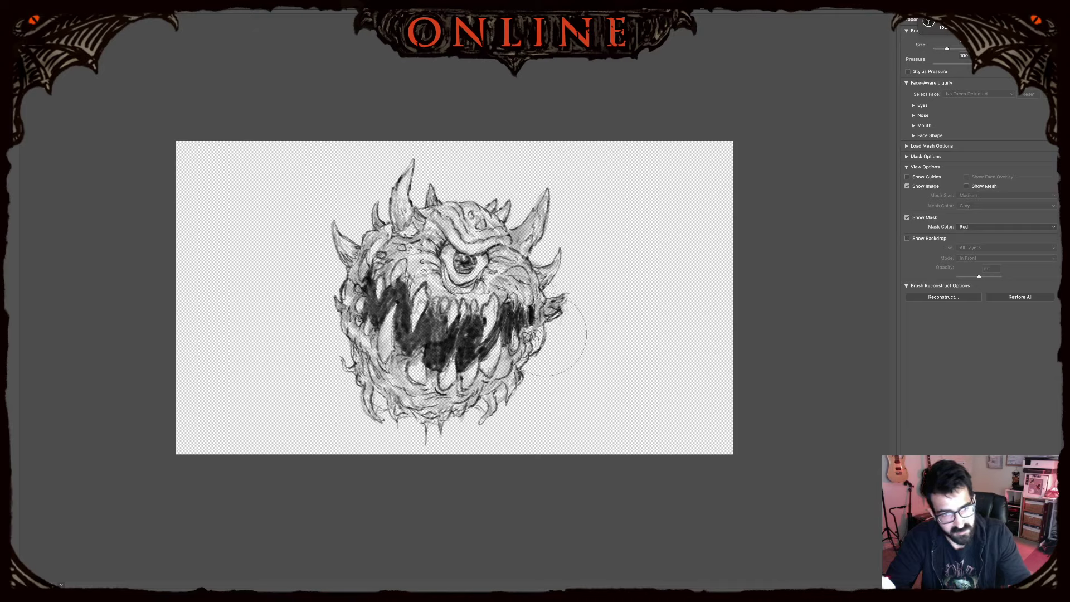
- Try to warp the underside of the jaw downward with a much larger brush
{"action": "key", "text": "]"}
{"action": "key", "text": "]"}
{"action": "key", "text": "]"}
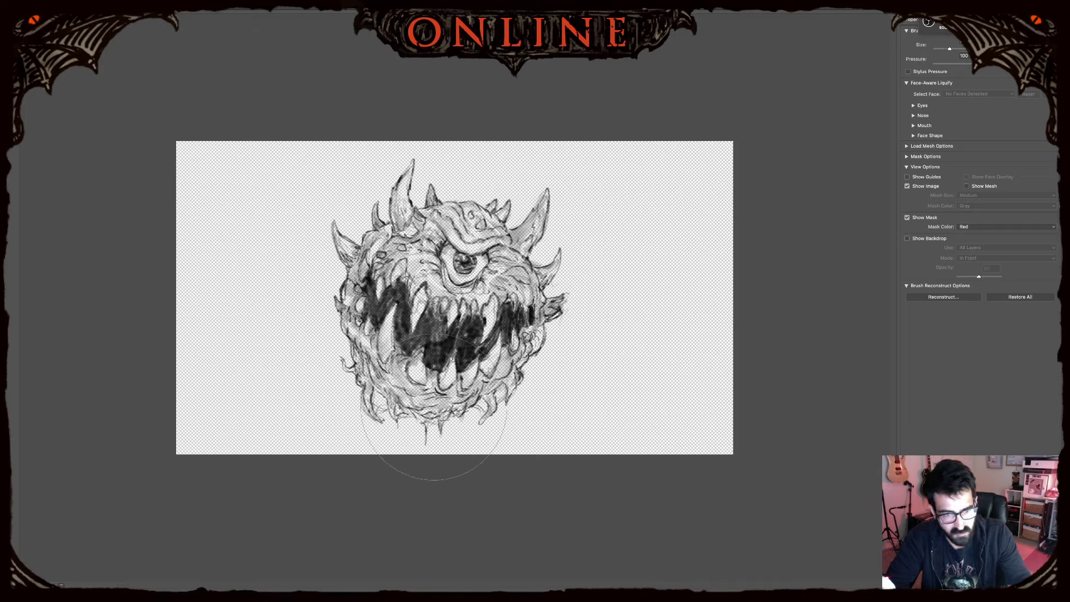
{"action": "left_click_drag", "start_coordinate": [433, 410], "coordinate": [429, 415]}
{"action": "key", "text": "super+z"}
{"action": "key", "text": "["}
{"action": "key", "text": "["}
{"action": "key", "text": "["}
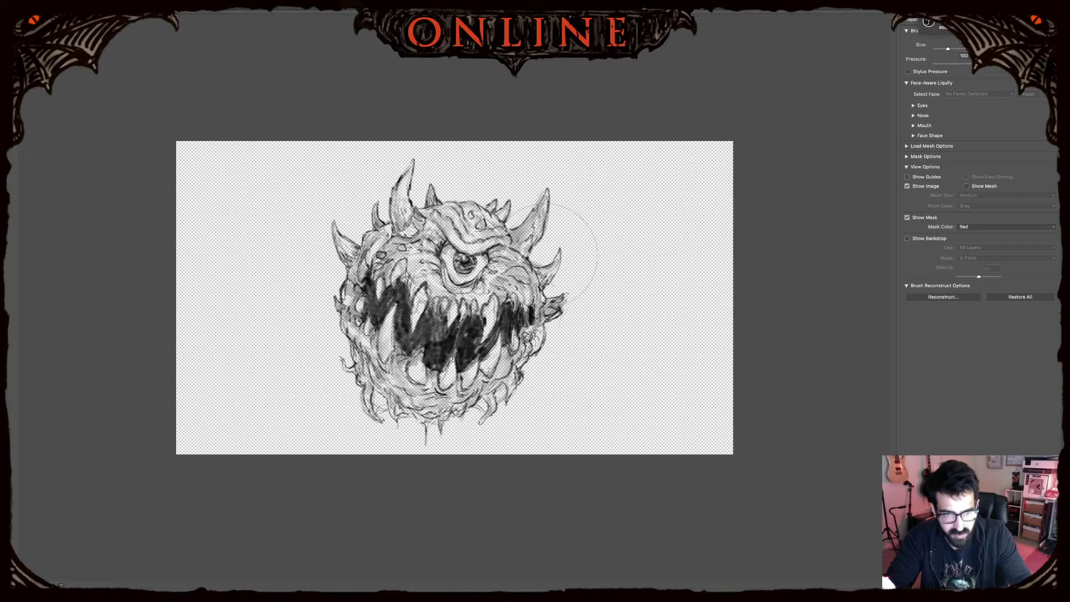
- Stretch the tips of the two tallest horns farther upward
{"action": "key", "text": "]"}
{"action": "key", "text": "["}
{"action": "key", "text": "["}
{"action": "key", "text": "["}
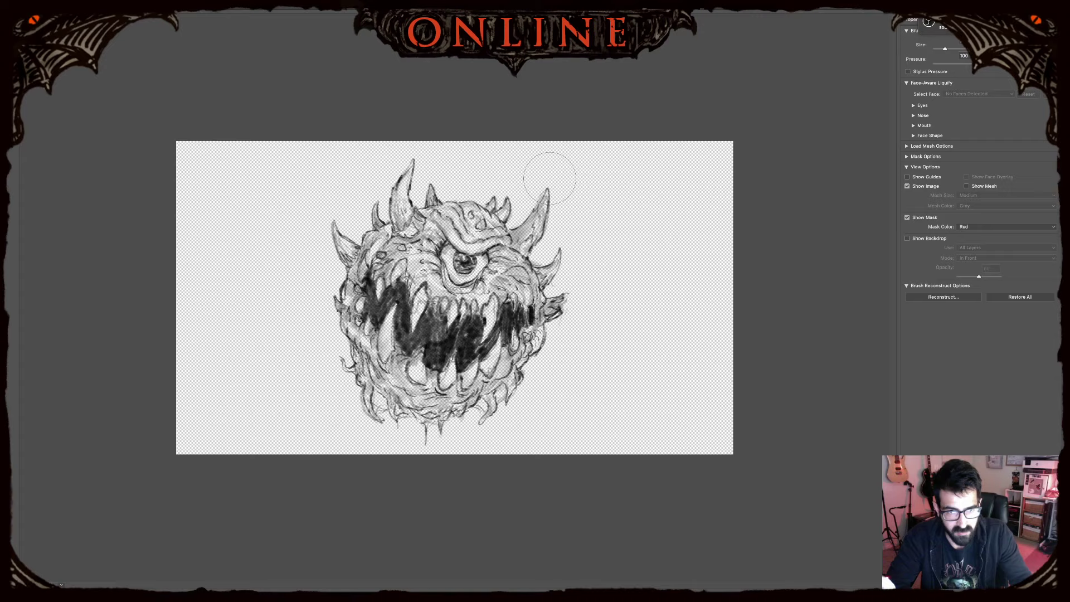
{"action": "key", "text": "]"}
{"action": "key", "text": "]"}
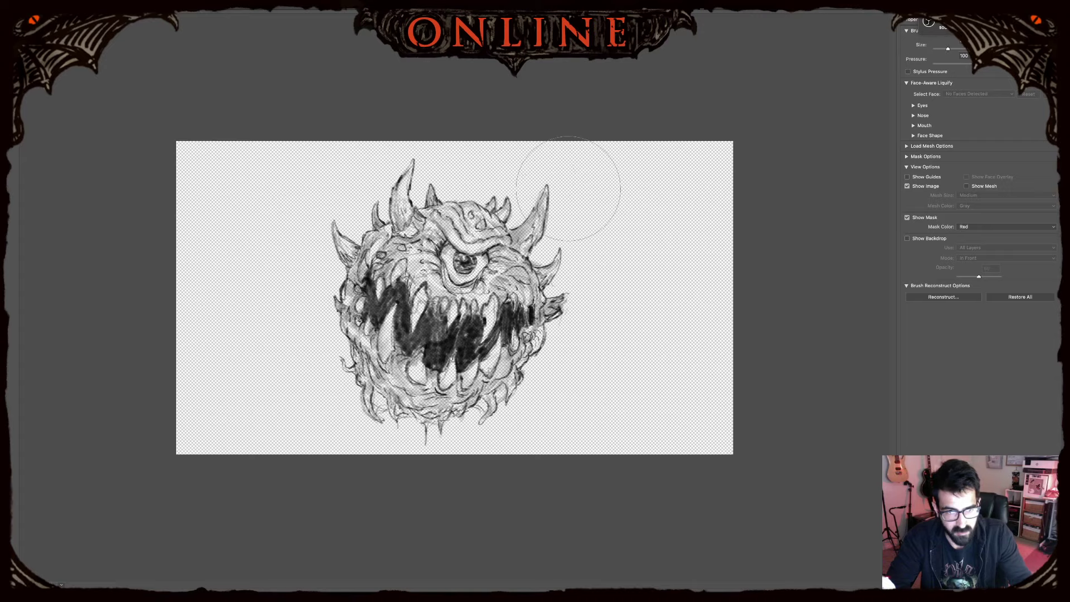
{"action": "left_click_drag", "start_coordinate": [417, 135], "coordinate": [420, 127]}
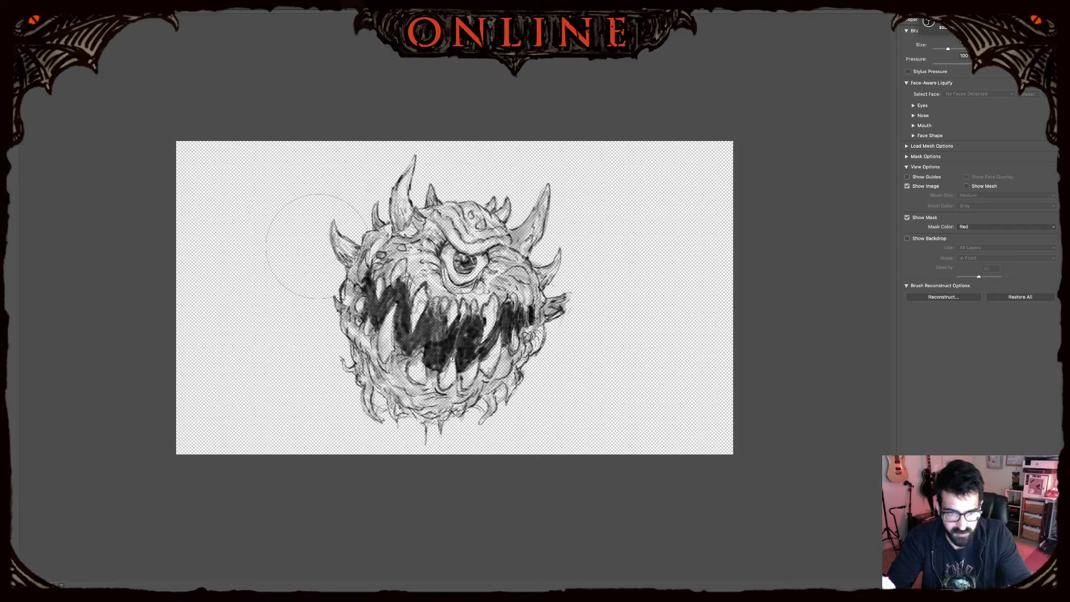
- Push the left horn and left cheek spike outward with a larger brush, and apply the Liquify changes
{"action": "key", "text": "bracketright"}
{"action": "key", "text": "bracketright"}
{"action": "key", "text": "bracketright"}
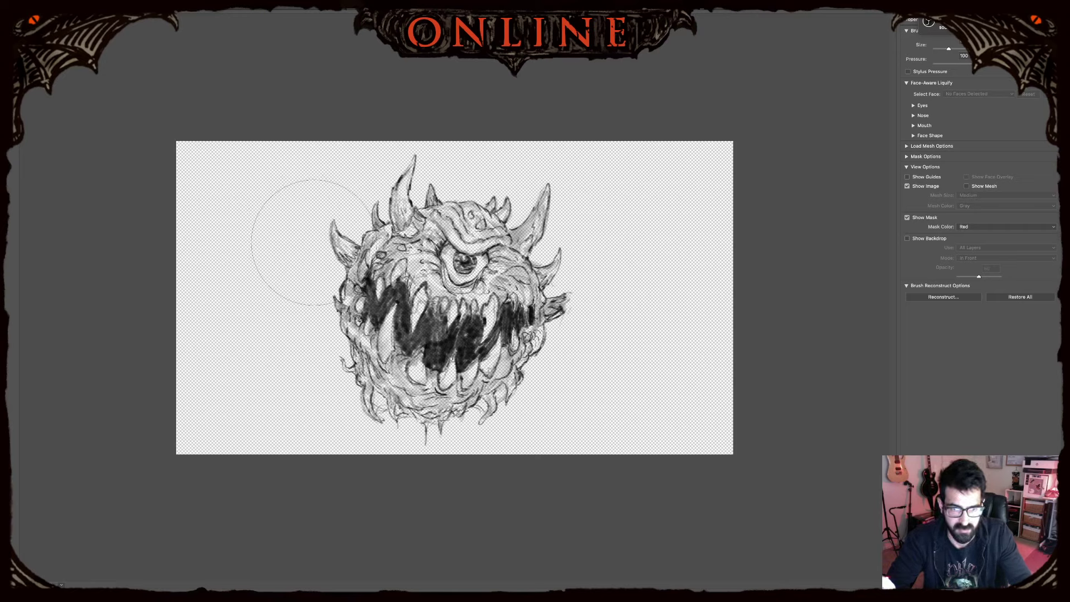
{"action": "left_click_drag", "start_coordinate": [315, 243], "coordinate": [312, 242]}
{"action": "left_click_drag", "start_coordinate": [316, 285], "coordinate": [312, 285]}
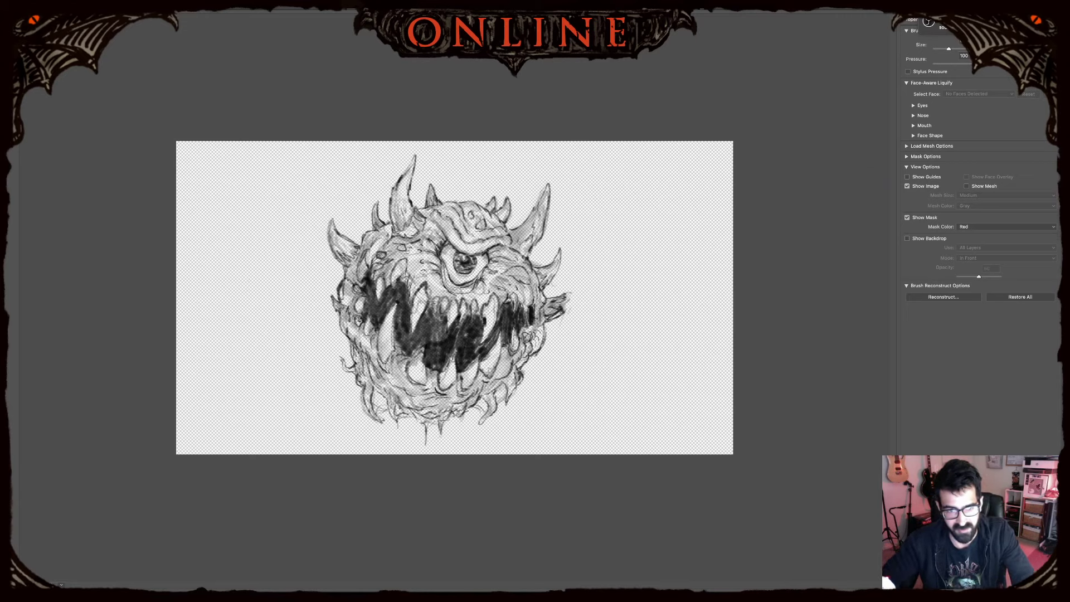
{"action": "left_click", "coordinate": [1034, 580]}
- Group the hidden original sketch layers, Layer 8 and Layer 7
{"action": "left_click", "coordinate": [973, 398]}
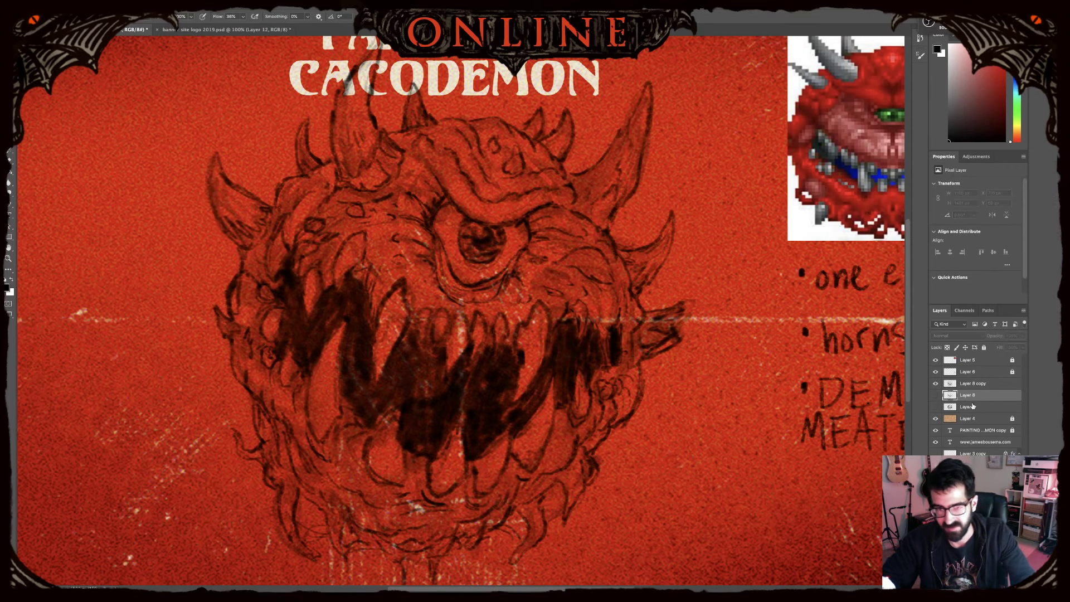
{"action": "key", "text": "super+minus"}
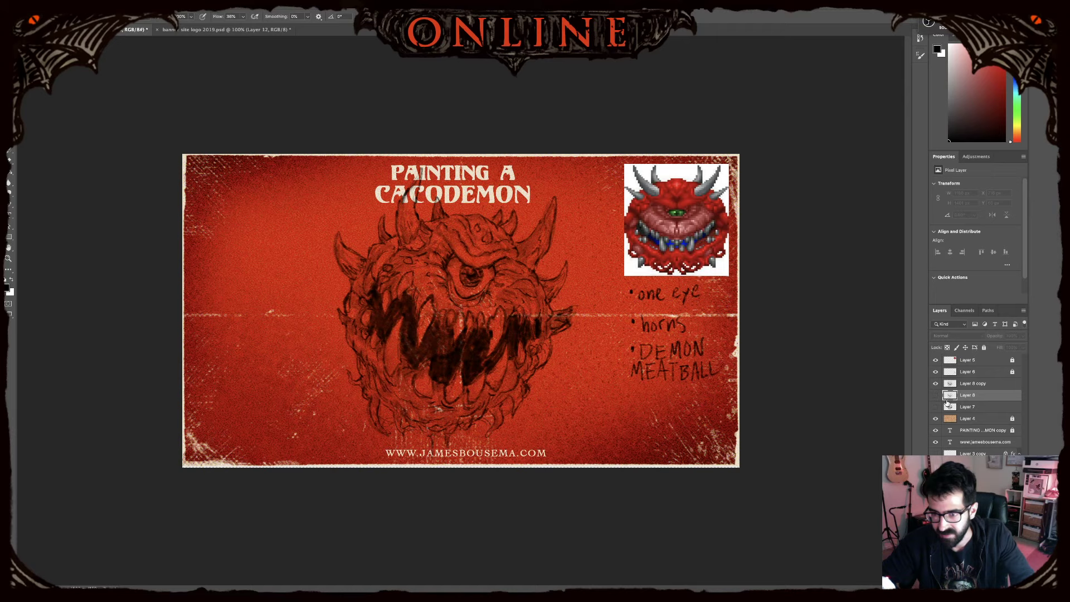
{"action": "left_click", "coordinate": [992, 409], "text": "shift"}
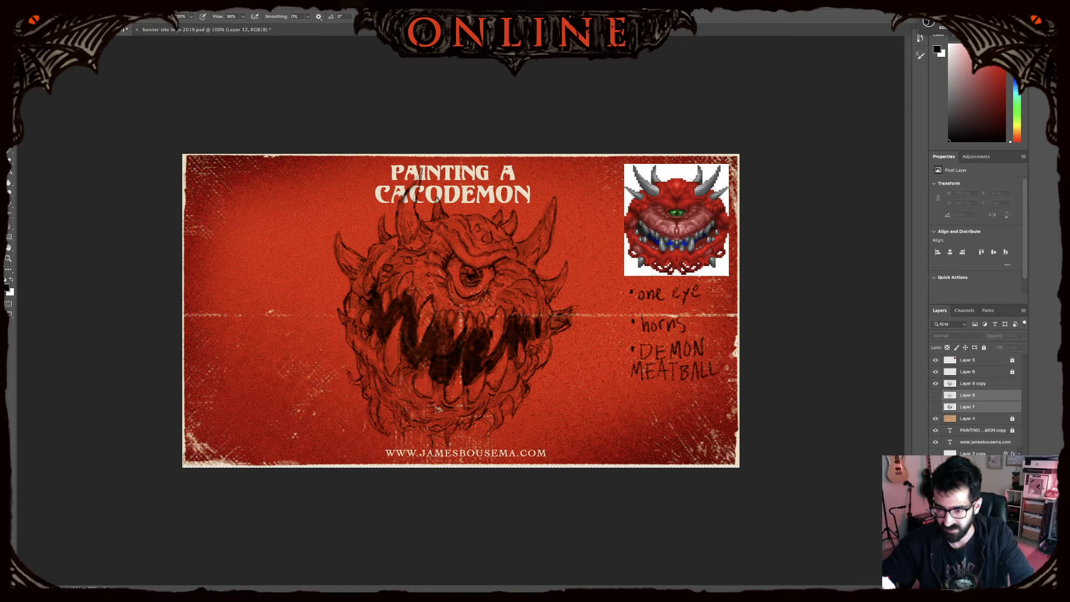
{"action": "key", "text": "super+g"}
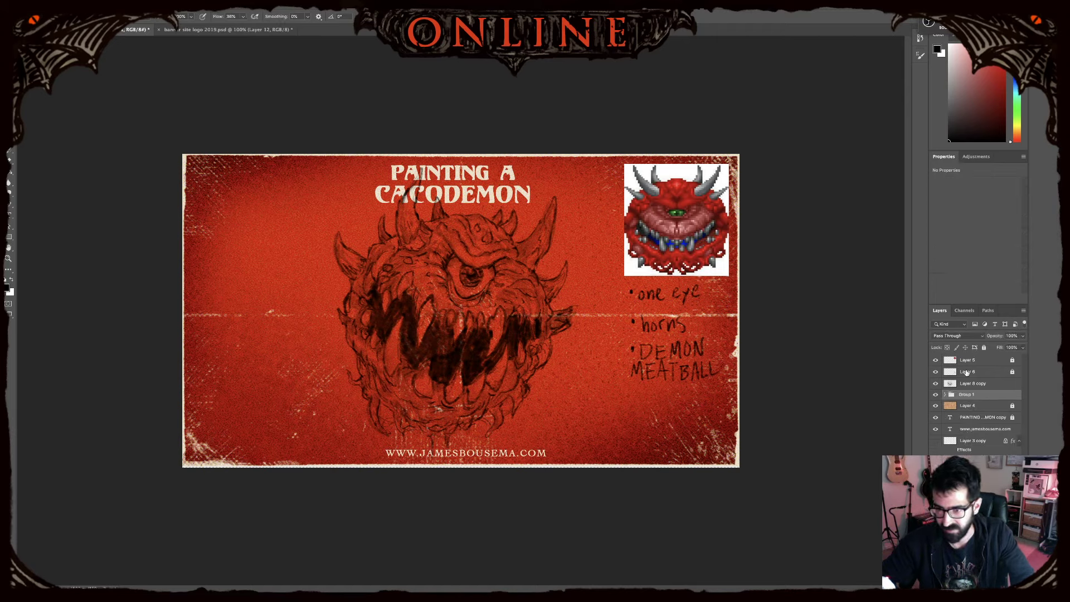
- Turn on both layers inside the group, compare them with the liquified copy, and leave only the copy showing
{"action": "left_click", "coordinate": [945, 394]}
{"action": "left_click", "coordinate": [936, 384]}
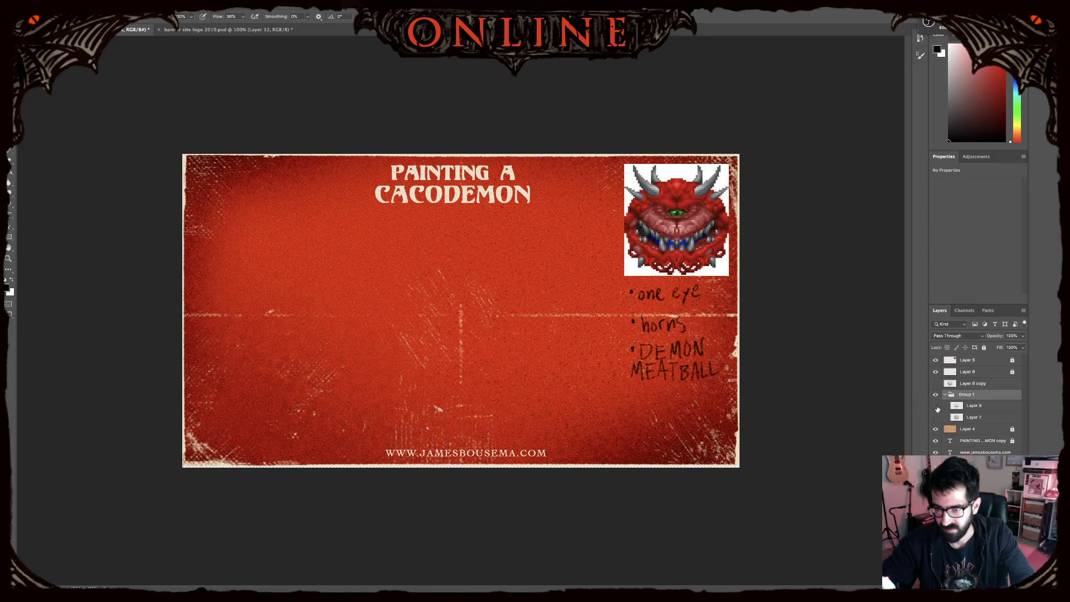
{"action": "left_click", "coordinate": [936, 406]}
{"action": "left_click", "coordinate": [936, 417]}
{"action": "left_click", "coordinate": [944, 394]}
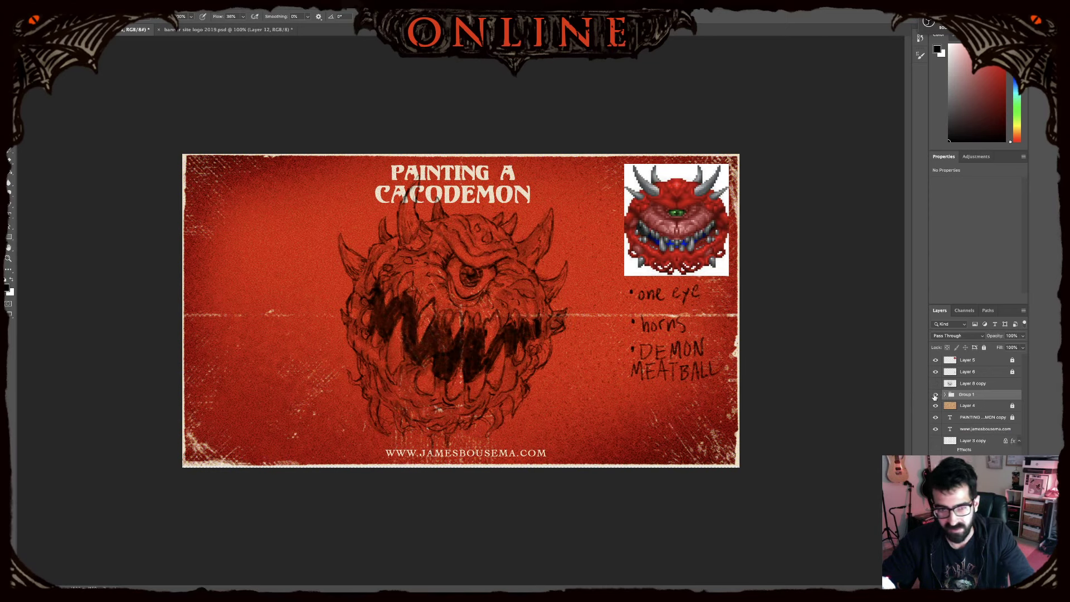
{"action": "left_click", "coordinate": [936, 394]}
{"action": "left_click", "coordinate": [935, 383]}
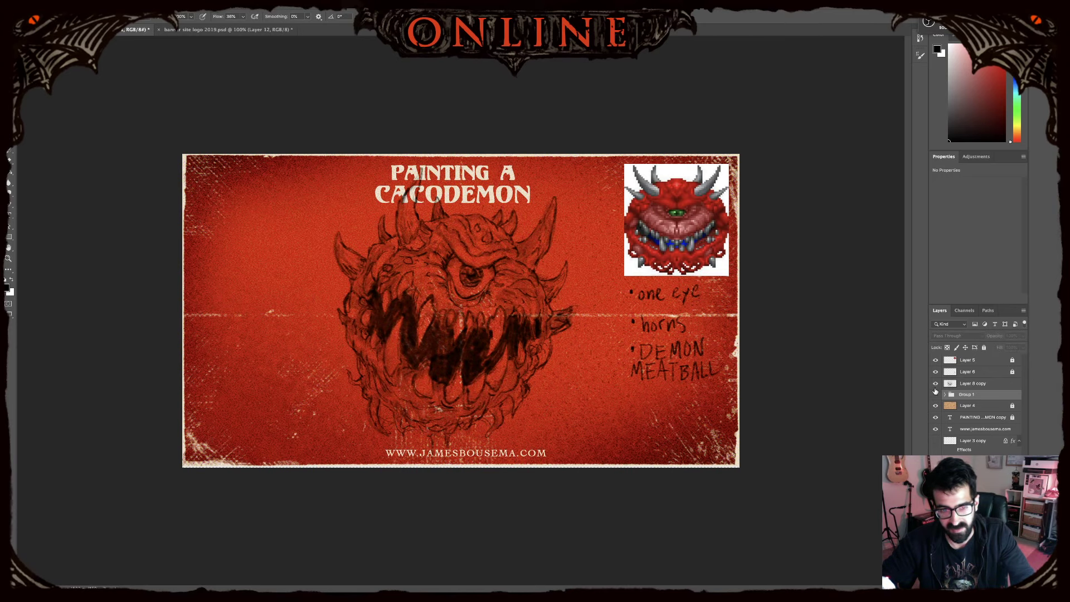
{"action": "left_click", "coordinate": [936, 396]}
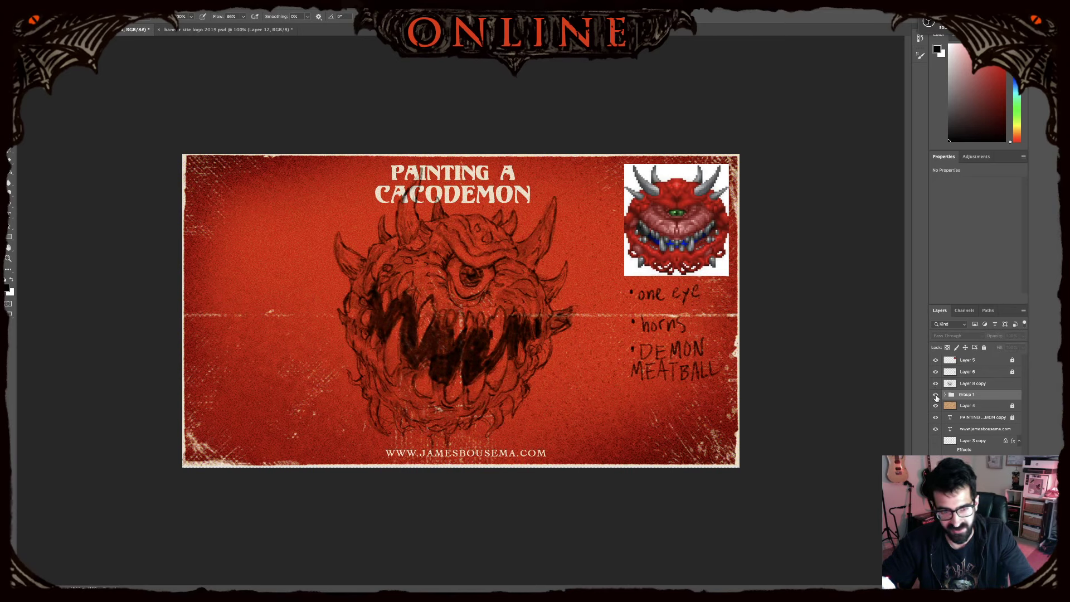
{"action": "left_click", "coordinate": [936, 396]}
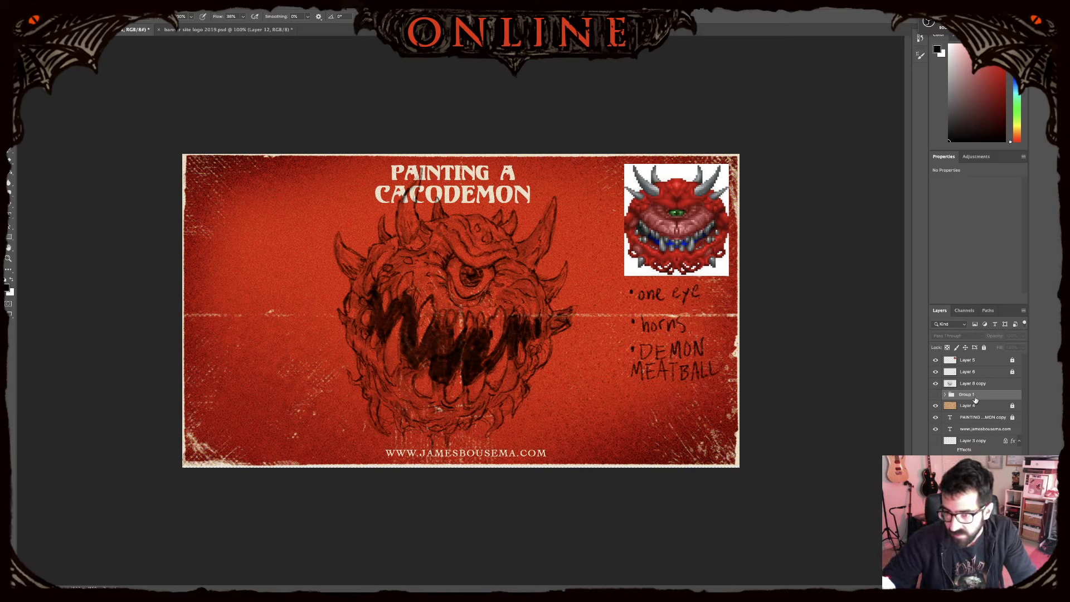
- Add a new layer beneath the liquified sketch and lasso the creature's full silhouette, including its horns and spikes
{"action": "key", "text": "super+shift+alt+n"}
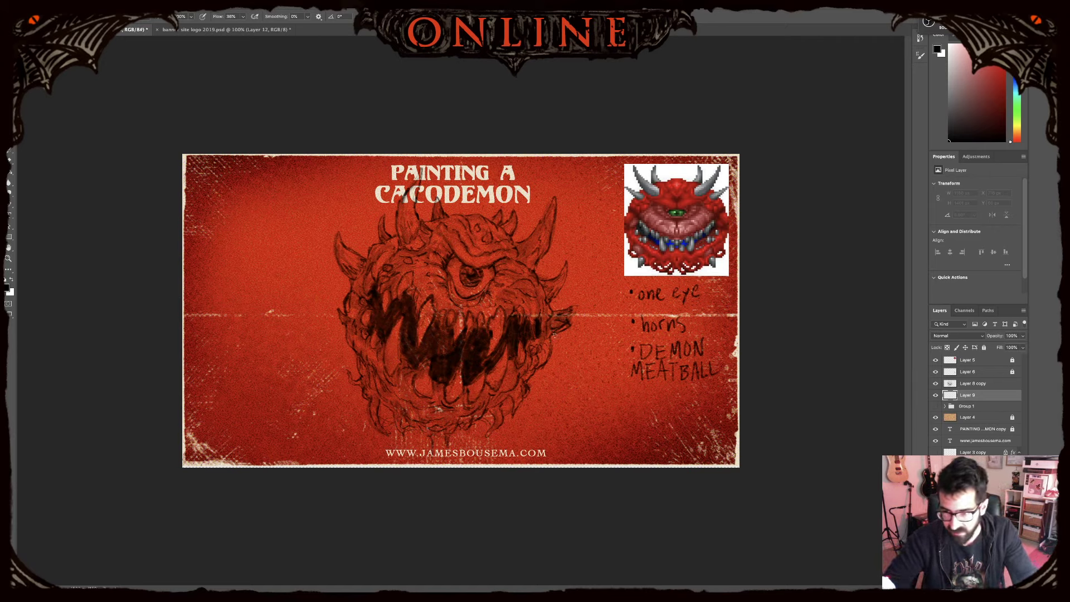
{"action": "key", "text": "l"}
{"action": "left_click_drag", "start_coordinate": [383, 301], "coordinate": [374, 400]}
{"action": "left_click_drag", "start_coordinate": [372, 401], "coordinate": [380, 401]}
{"action": "mouse_move", "coordinate": [378, 400]}
{"action": "left_mouse_down"}
{"action": "mouse_move", "coordinate": [348, 370]}
{"action": "mouse_move", "coordinate": [413, 281]}
{"action": "mouse_move", "coordinate": [443, 382]}
{"action": "left_mouse_up"}
{"action": "mouse_move", "coordinate": [368, 358]}
{"action": "left_mouse_down"}
{"action": "mouse_move", "coordinate": [352, 343]}
{"action": "mouse_move", "coordinate": [388, 247]}
{"action": "mouse_move", "coordinate": [385, 218]}
{"action": "mouse_move", "coordinate": [389, 232]}
{"action": "mouse_move", "coordinate": [396, 218]}
{"action": "mouse_move", "coordinate": [400, 246]}
{"action": "mouse_move", "coordinate": [403, 205]}
{"action": "mouse_move", "coordinate": [436, 225]}
{"action": "left_mouse_up"}
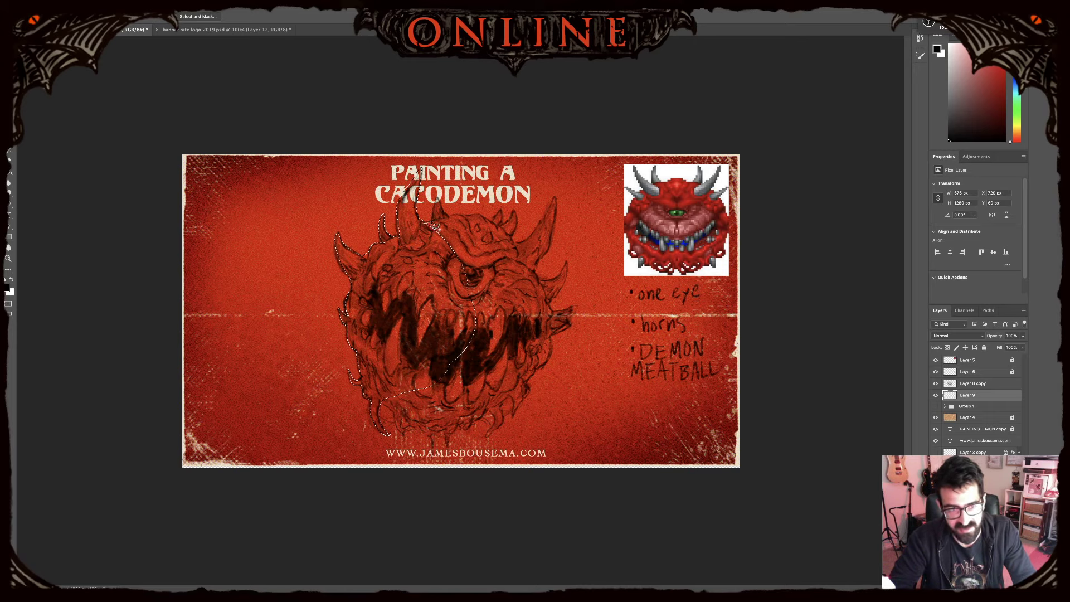
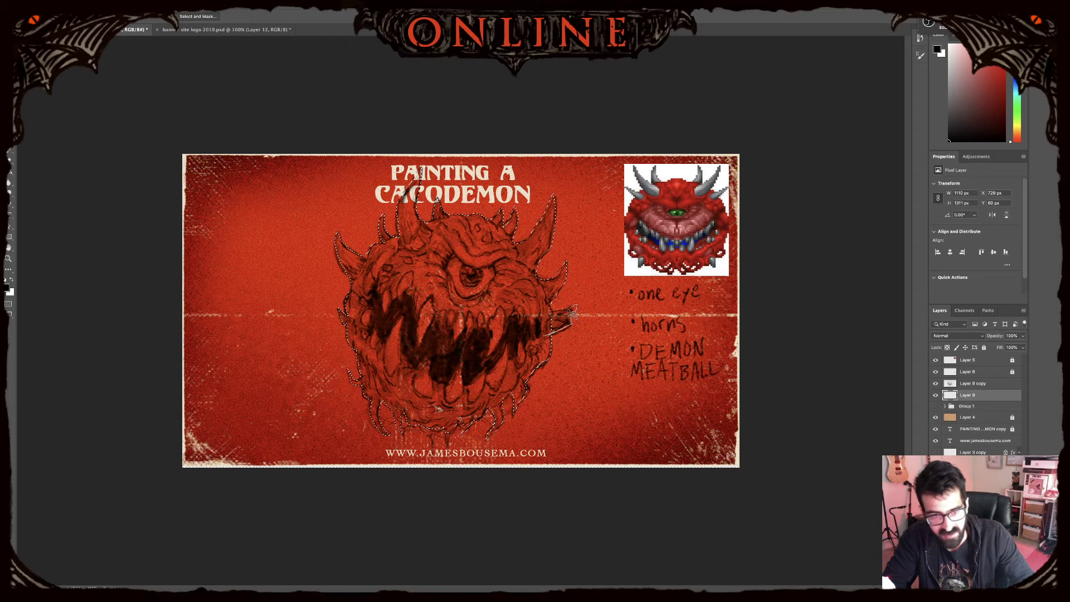
{"action": "mouse_move", "coordinate": [569, 311]}
{"action": "left_mouse_down"}
{"action": "mouse_move", "coordinate": [535, 299]}
{"action": "mouse_move", "coordinate": [505, 333]}
{"action": "left_mouse_up"}
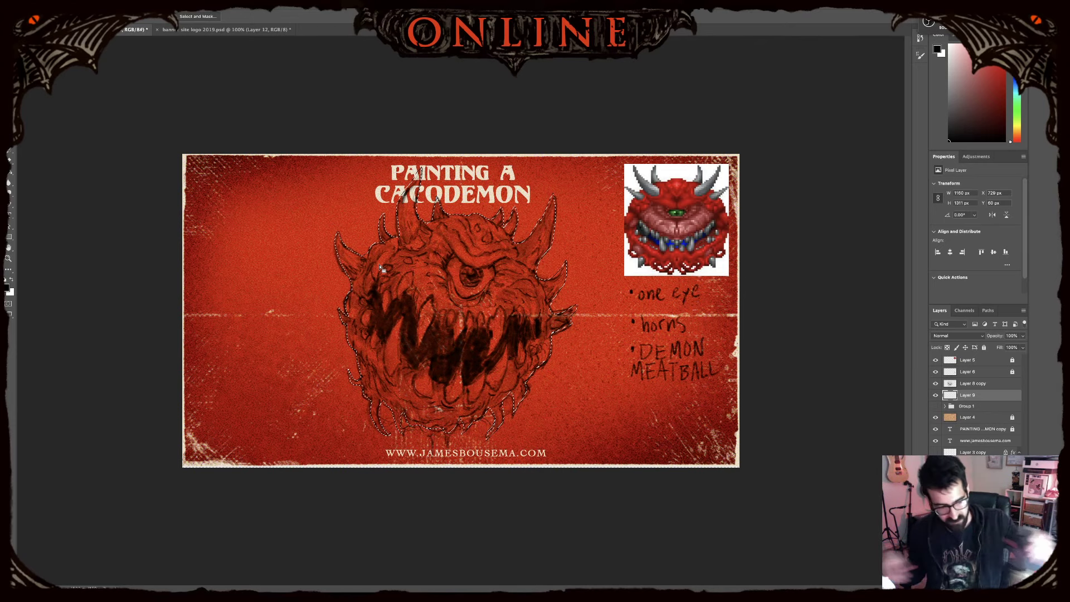
- Fill the lassoed creature silhouette with a dark red sampled from the cacodemon reference, and clear the selection
{"action": "key", "text": "g"}
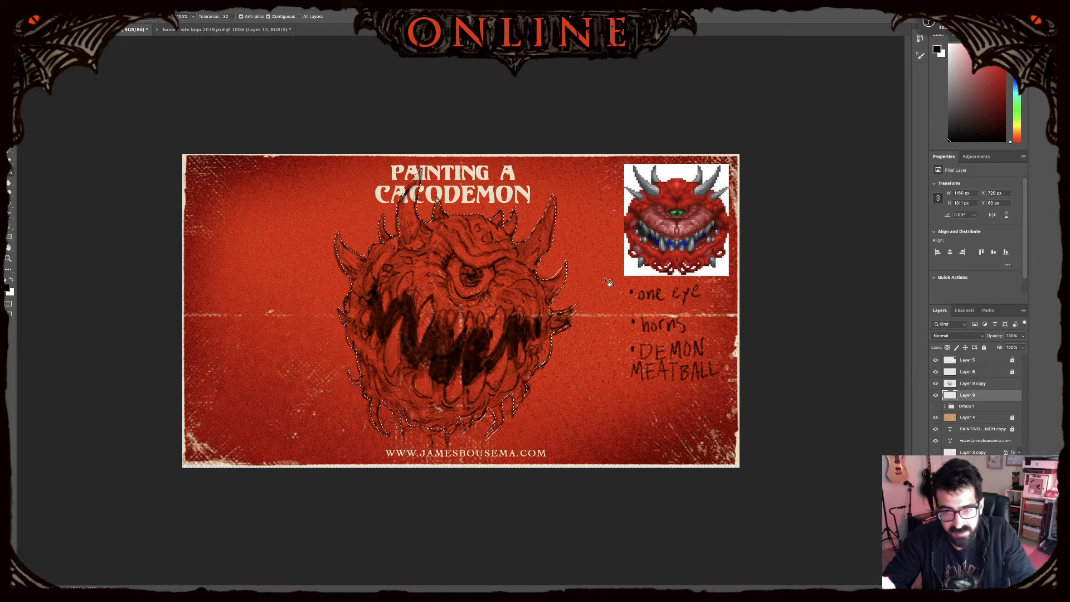
{"action": "left_click", "coordinate": [681, 183], "text": "alt"}
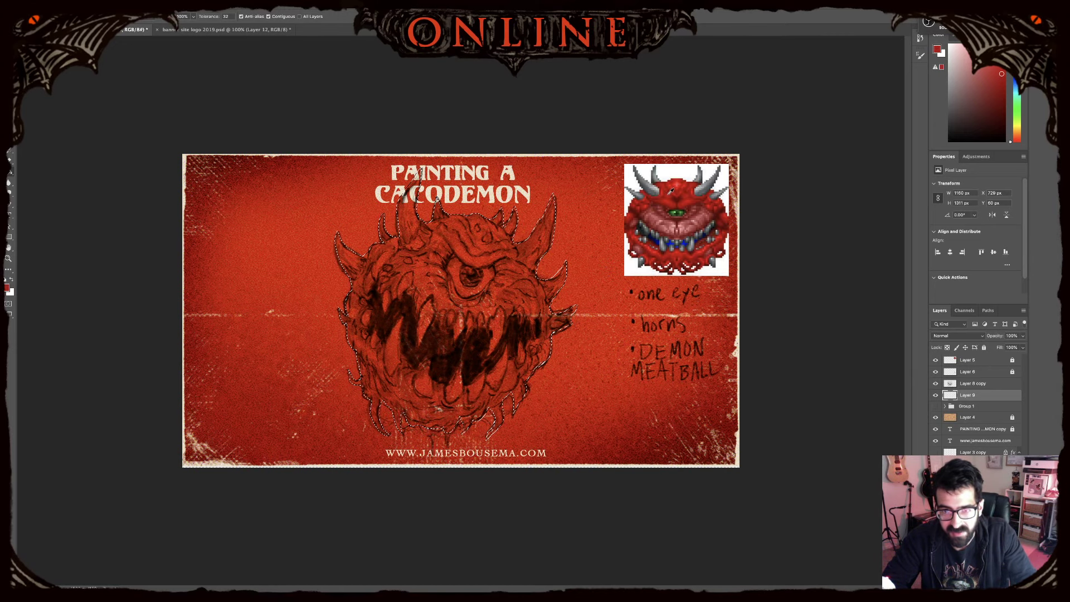
{"action": "left_click", "coordinate": [520, 299]}
{"action": "key", "text": "super+d"}
- Add a new layer clipped to the red silhouette and sample a horn grey from the reference for the brush
{"action": "key", "text": "super+shift+alt+n"}
{"action": "key", "text": "super+alt+g"}
{"action": "key", "text": "b"}
{"action": "left_click", "coordinate": [654, 185], "text": "alt"}
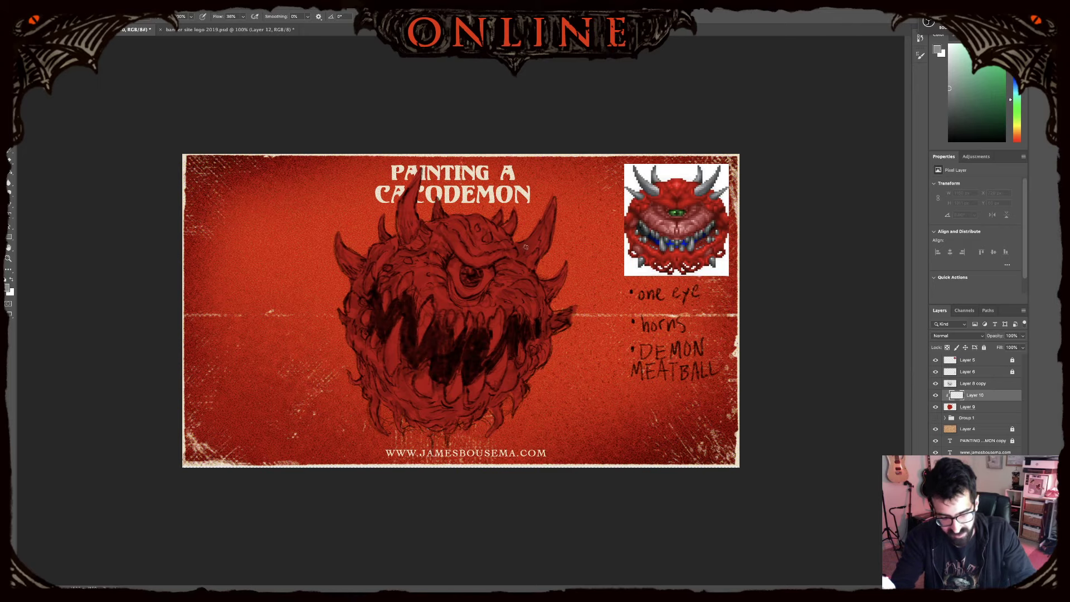
- Paint the large upper fang and the three upper teeth on the mouth's left side grey
{"action": "key", "text": "super+equal"}
{"action": "scroll", "coordinate": [527, 246], "scroll_direction": "up", "scroll_amount": 5}
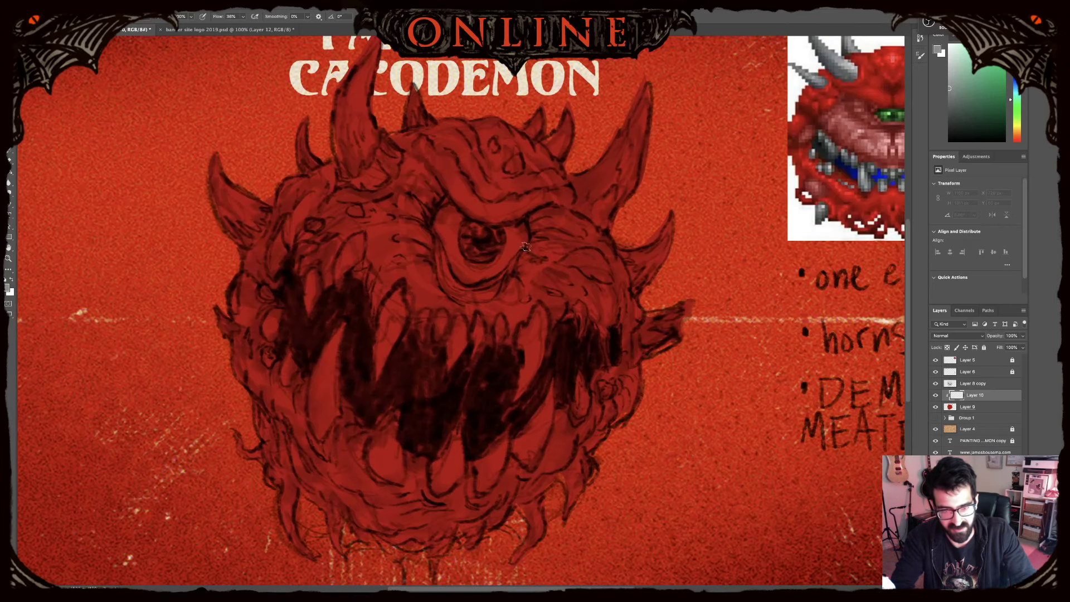
{"action": "key", "text": "super+0"}
{"action": "key", "text": "super+equal"}
{"action": "mouse_move", "coordinate": [393, 302]}
{"action": "left_mouse_down"}
{"action": "mouse_move", "coordinate": [382, 335]}
{"action": "mouse_move", "coordinate": [401, 315]}
{"action": "mouse_move", "coordinate": [379, 315]}
{"action": "left_mouse_up"}
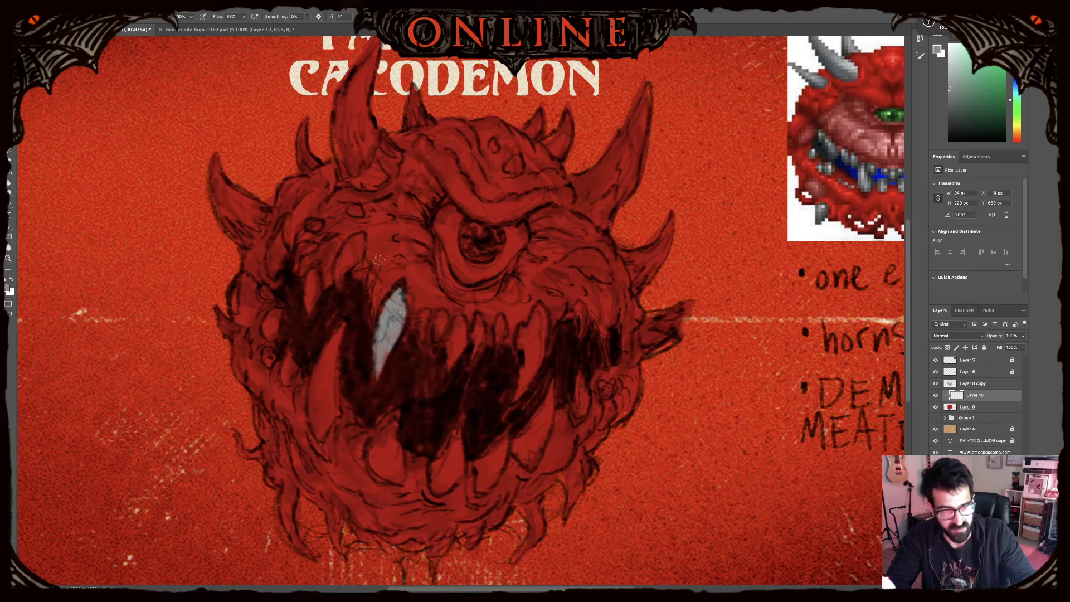
{"action": "mouse_move", "coordinate": [352, 252]}
{"action": "left_mouse_down"}
{"action": "mouse_move", "coordinate": [336, 285]}
{"action": "mouse_move", "coordinate": [359, 245]}
{"action": "mouse_move", "coordinate": [342, 279]}
{"action": "left_mouse_up"}
{"action": "left_click_drag", "start_coordinate": [312, 273], "coordinate": [310, 309]}
{"action": "left_click_drag", "start_coordinate": [278, 237], "coordinate": [272, 272]}
- Paint the small upper front teeth, the right upper fang and the tooth beyond it grey
{"action": "left_click_drag", "start_coordinate": [442, 313], "coordinate": [439, 336]}
{"action": "left_click_drag", "start_coordinate": [461, 318], "coordinate": [451, 364]}
{"action": "left_click_drag", "start_coordinate": [479, 318], "coordinate": [477, 352]}
{"action": "left_click_drag", "start_coordinate": [500, 318], "coordinate": [501, 345]}
{"action": "left_click_drag", "start_coordinate": [526, 329], "coordinate": [518, 396]}
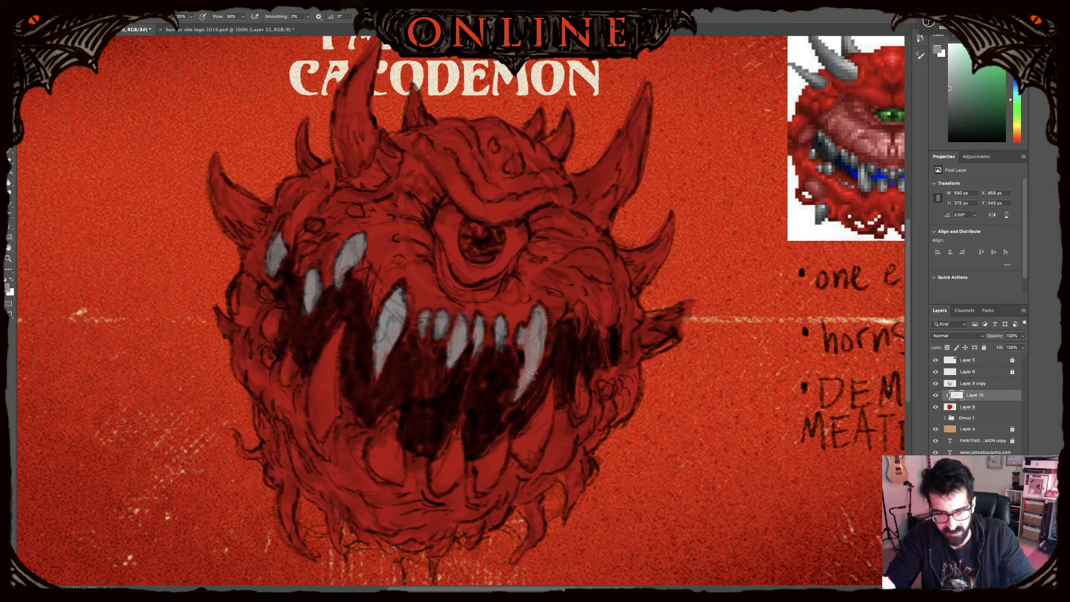
{"action": "mouse_move", "coordinate": [563, 319]}
{"action": "left_mouse_down"}
{"action": "mouse_move", "coordinate": [571, 309]}
{"action": "mouse_move", "coordinate": [578, 319]}
{"action": "left_mouse_up"}
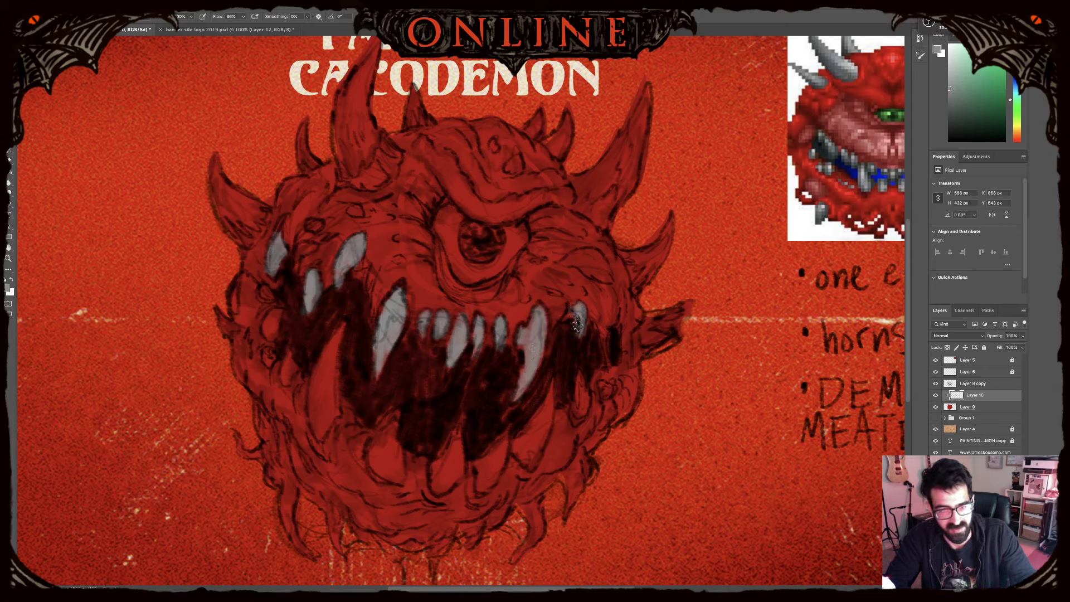
- Paint the tall lower-left fang, the small teeth in the mouth's left corner and the lower front teeth grey
{"action": "left_click_drag", "start_coordinate": [335, 410], "coordinate": [316, 440]}
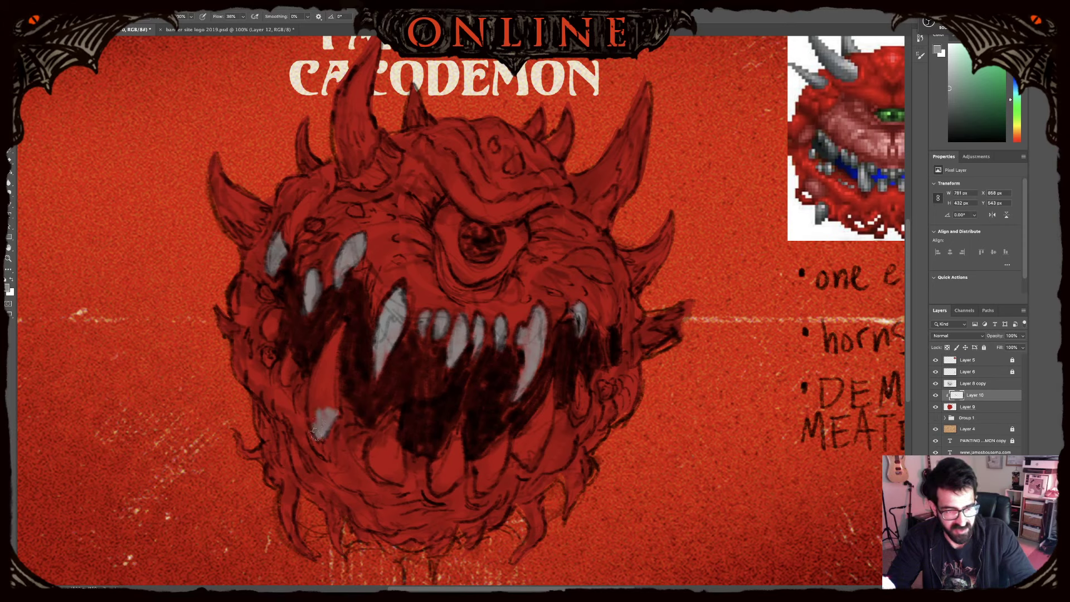
{"action": "mouse_move", "coordinate": [333, 356]}
{"action": "left_mouse_down"}
{"action": "mouse_move", "coordinate": [314, 423]}
{"action": "mouse_move", "coordinate": [315, 409]}
{"action": "left_mouse_up"}
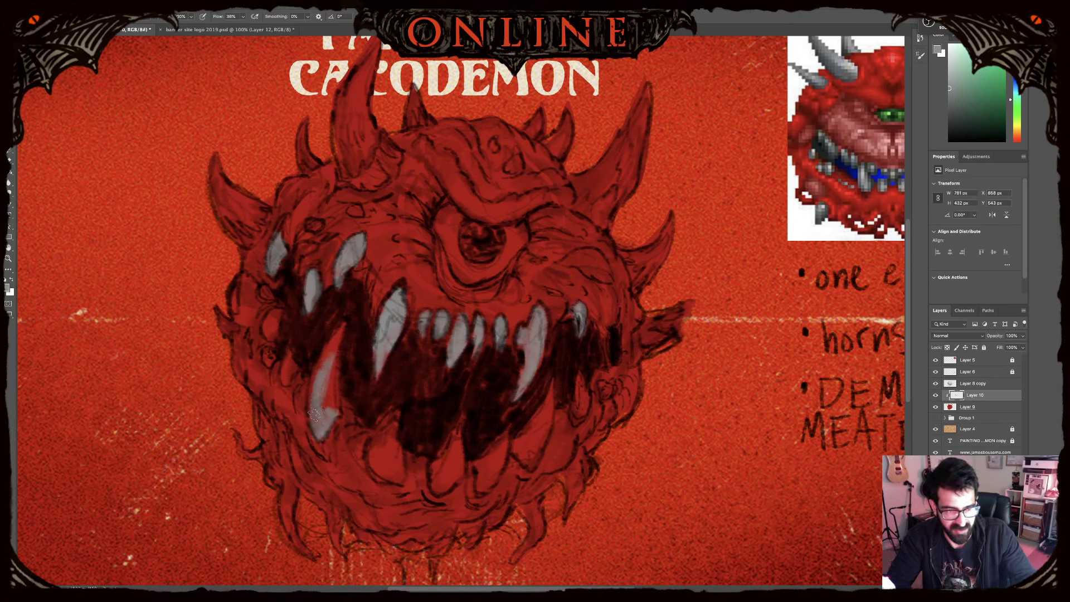
{"action": "left_click_drag", "start_coordinate": [335, 326], "coordinate": [316, 432]}
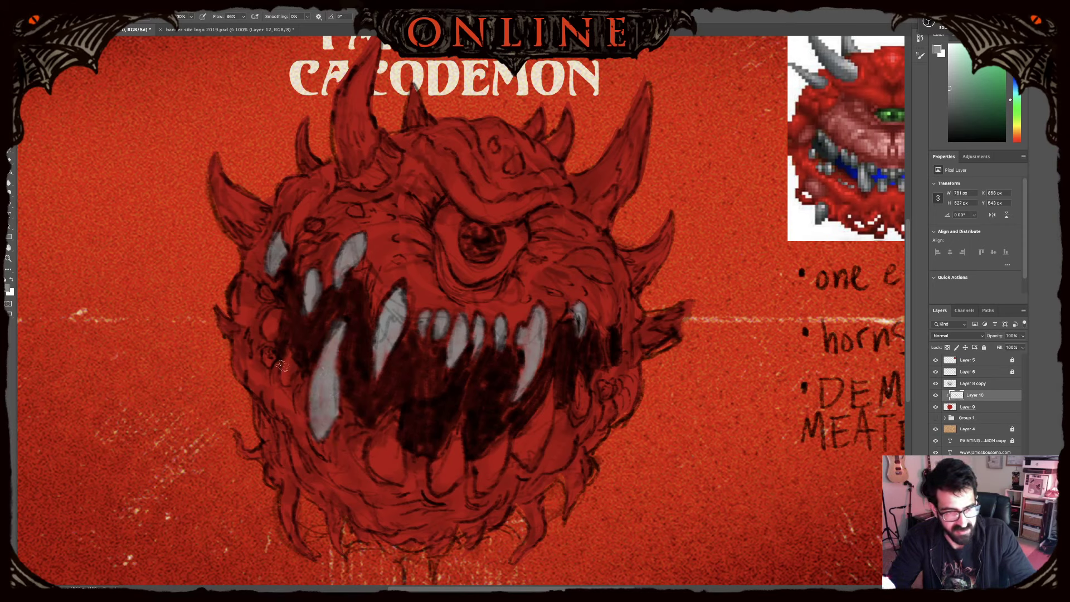
{"action": "left_click_drag", "start_coordinate": [276, 309], "coordinate": [269, 337]}
{"action": "left_click_drag", "start_coordinate": [291, 357], "coordinate": [282, 384]}
{"action": "left_click_drag", "start_coordinate": [393, 478], "coordinate": [377, 435]}
{"action": "mouse_move", "coordinate": [495, 485]}
{"action": "left_mouse_down"}
{"action": "mouse_move", "coordinate": [507, 426]}
{"action": "mouse_move", "coordinate": [522, 434]}
{"action": "mouse_move", "coordinate": [532, 465]}
{"action": "mouse_move", "coordinate": [545, 396]}
{"action": "mouse_move", "coordinate": [549, 441]}
{"action": "mouse_move", "coordinate": [538, 452]}
{"action": "left_mouse_up"}
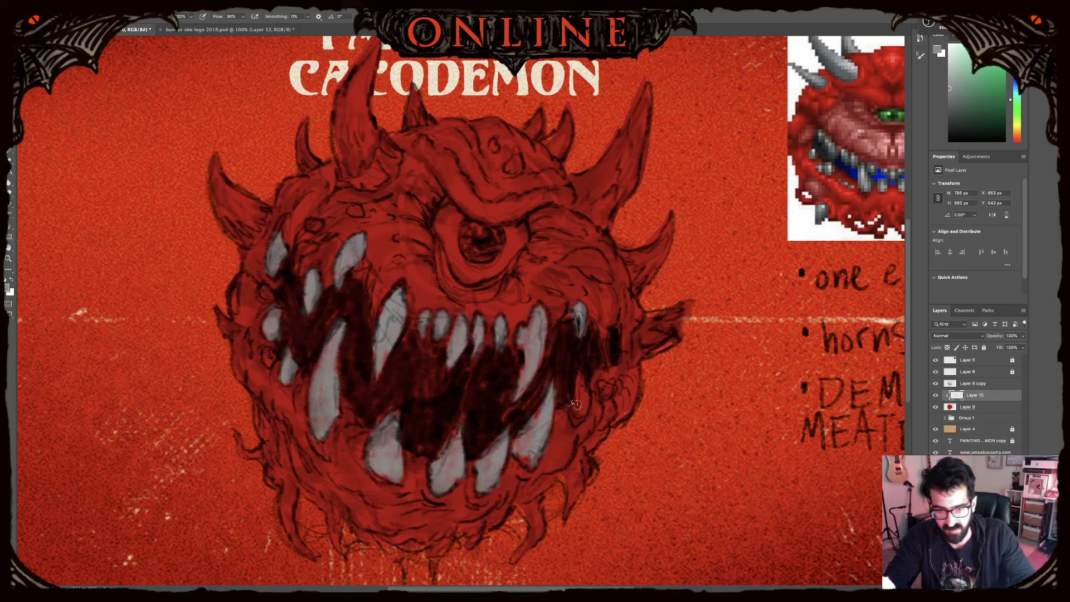
- Paint the remaining small teeth at both mouth corners grey, plus stray ones on the left cheek and lower jaw
{"action": "left_click_drag", "start_coordinate": [577, 409], "coordinate": [581, 382]}
{"action": "left_click_drag", "start_coordinate": [602, 386], "coordinate": [611, 392]}
{"action": "left_click_drag", "start_coordinate": [266, 352], "coordinate": [272, 359]}
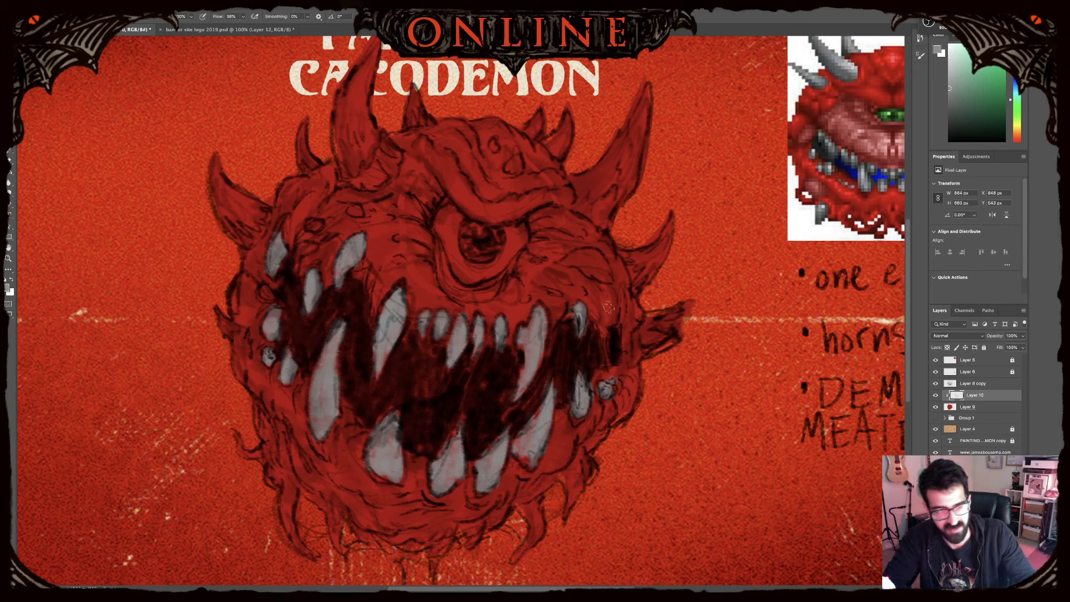
{"action": "mouse_move", "coordinate": [602, 384]}
{"action": "left_mouse_down"}
{"action": "mouse_move", "coordinate": [613, 385]}
{"action": "mouse_move", "coordinate": [607, 391]}
{"action": "left_mouse_up"}
{"action": "left_click_drag", "start_coordinate": [263, 290], "coordinate": [271, 298]}
{"action": "left_click_drag", "start_coordinate": [622, 363], "coordinate": [624, 370]}
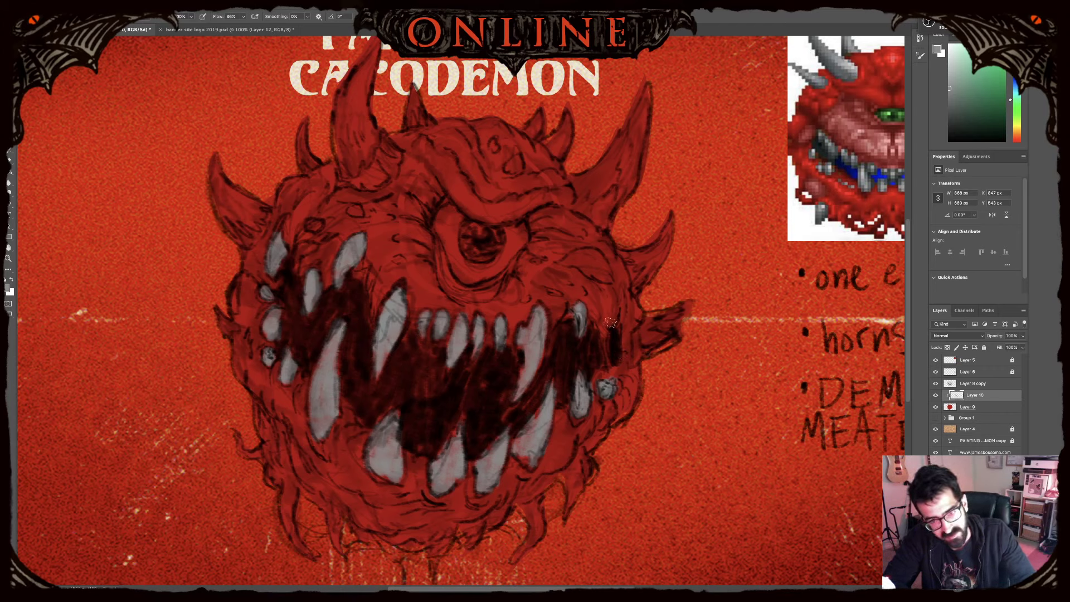
{"action": "left_click_drag", "start_coordinate": [309, 223], "coordinate": [321, 228]}
{"action": "left_click_drag", "start_coordinate": [522, 483], "coordinate": [526, 487]}
- Examine the grey teeth against the whole poster and up close
{"action": "key", "text": "super+minus"}
{"action": "key", "text": "super+minus"}
{"action": "key", "text": "super+minus"}
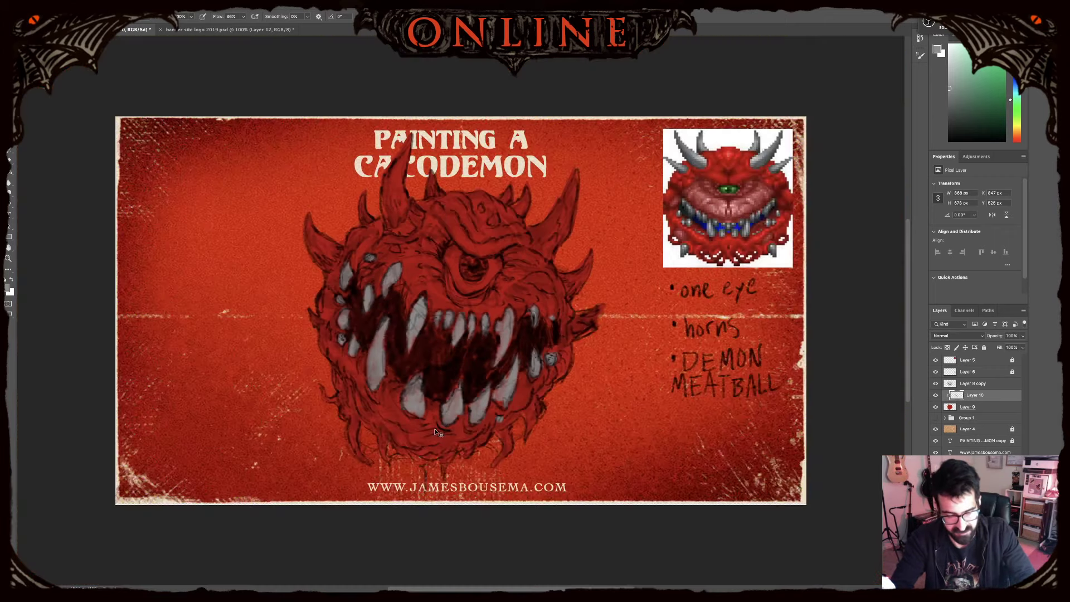
{"action": "key", "text": "super+minus"}
{"action": "key", "text": "super+plus"}
{"action": "key", "text": "super+plus"}
{"action": "key", "text": "super+plus"}
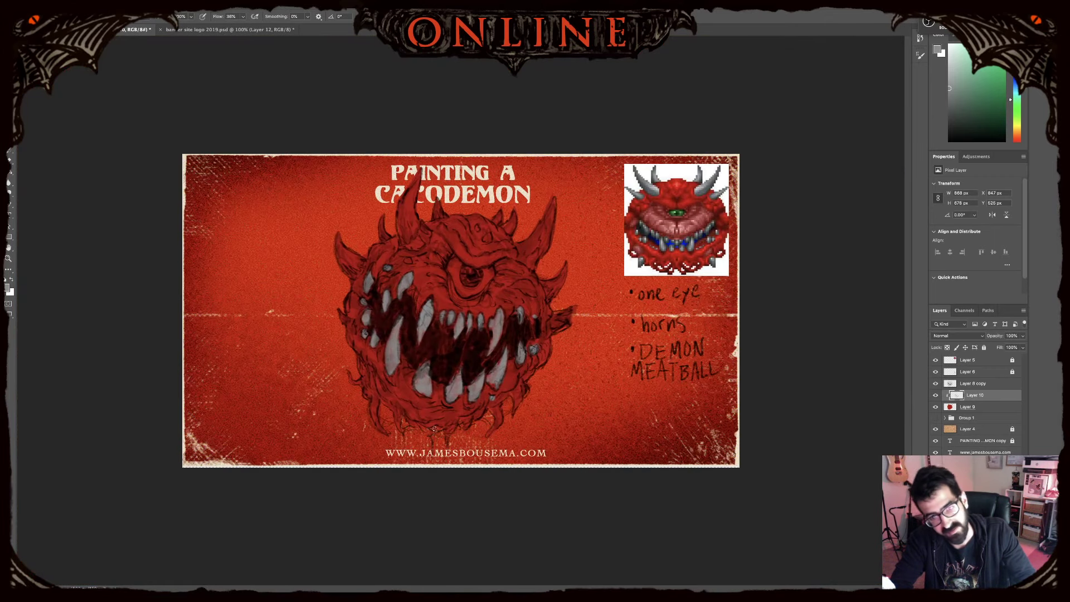
{"action": "key", "text": "super+plus"}
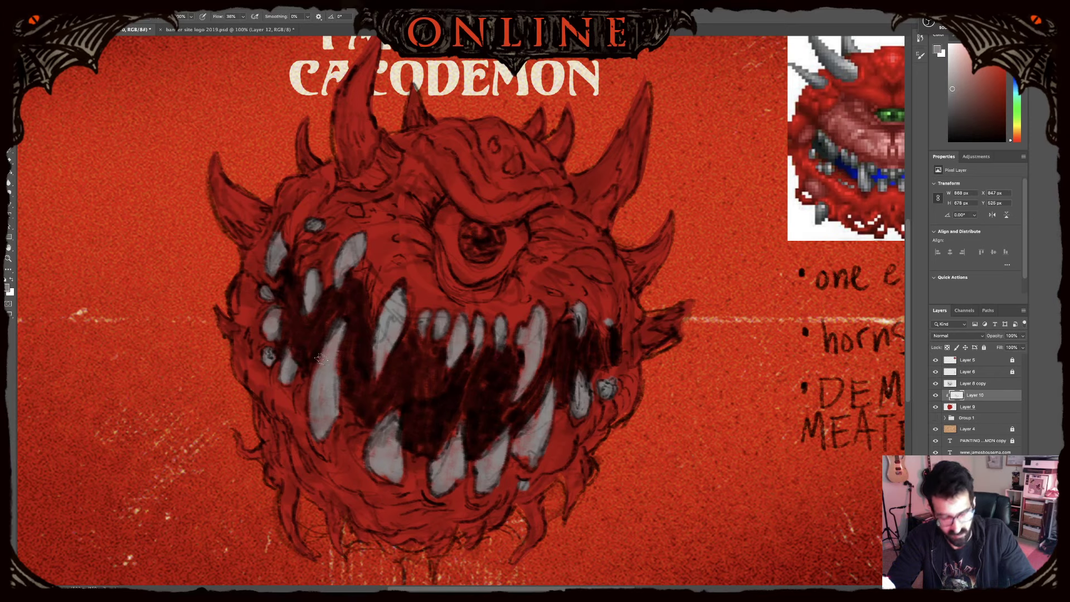
{"action": "key", "text": "super+minus"}
{"action": "key", "text": "super+minus"}
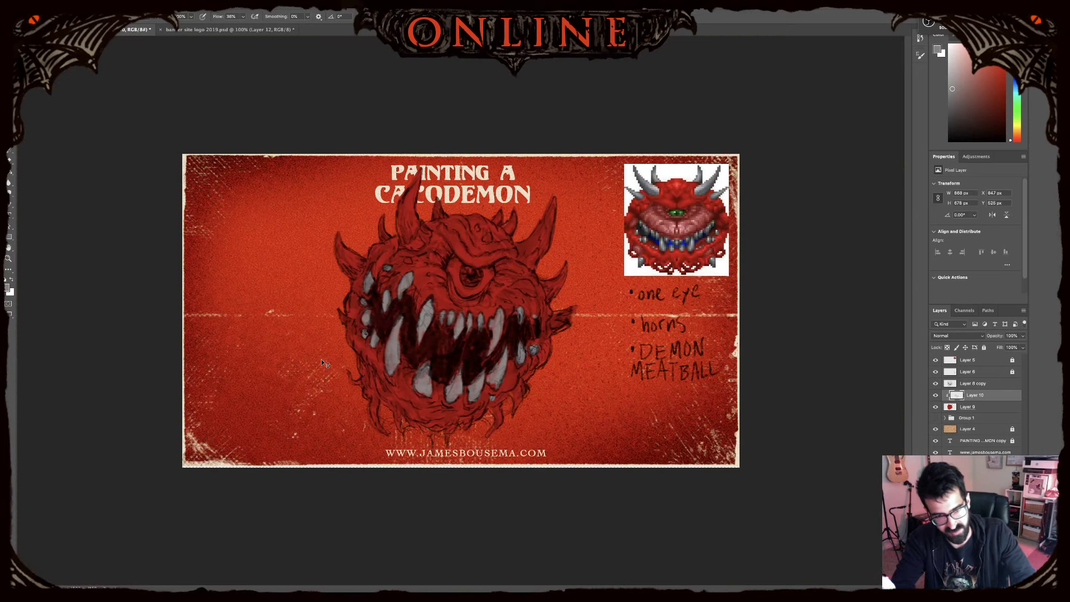
{"action": "key", "text": "super+plus"}
{"action": "key", "text": "super+plus"}
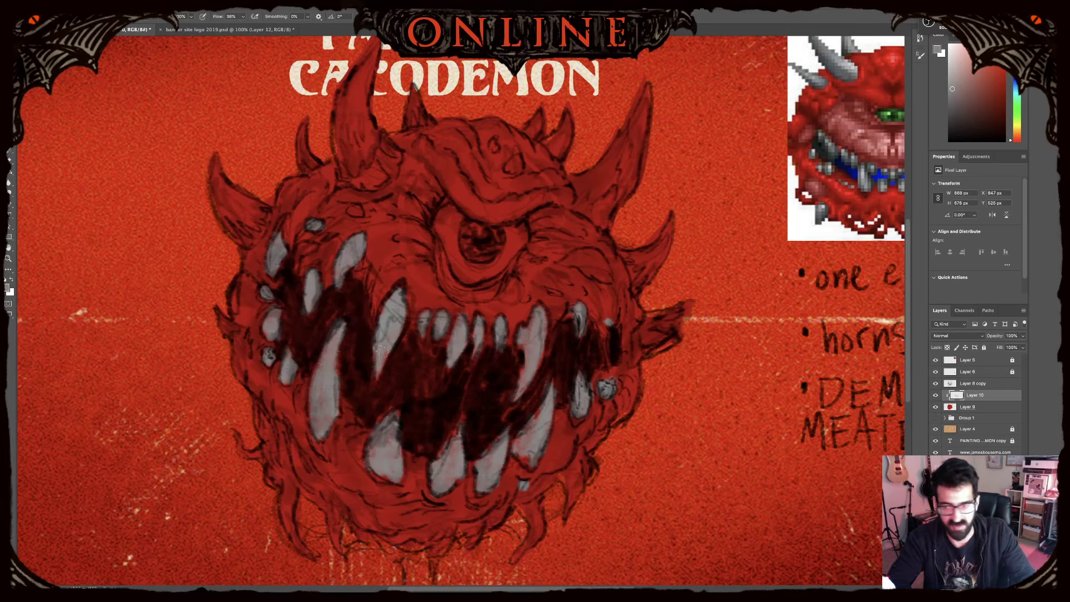
- Try dabbing extra small grey teeth inside the mouth on a new layer above the sketch
{"action": "key", "text": "super+alt+shift+n"}
{"action": "left_click", "coordinate": [973, 383]}
{"action": "key", "text": "super+alt+shift+n"}
{"action": "left_click_drag", "start_coordinate": [292, 338], "coordinate": [300, 337]}
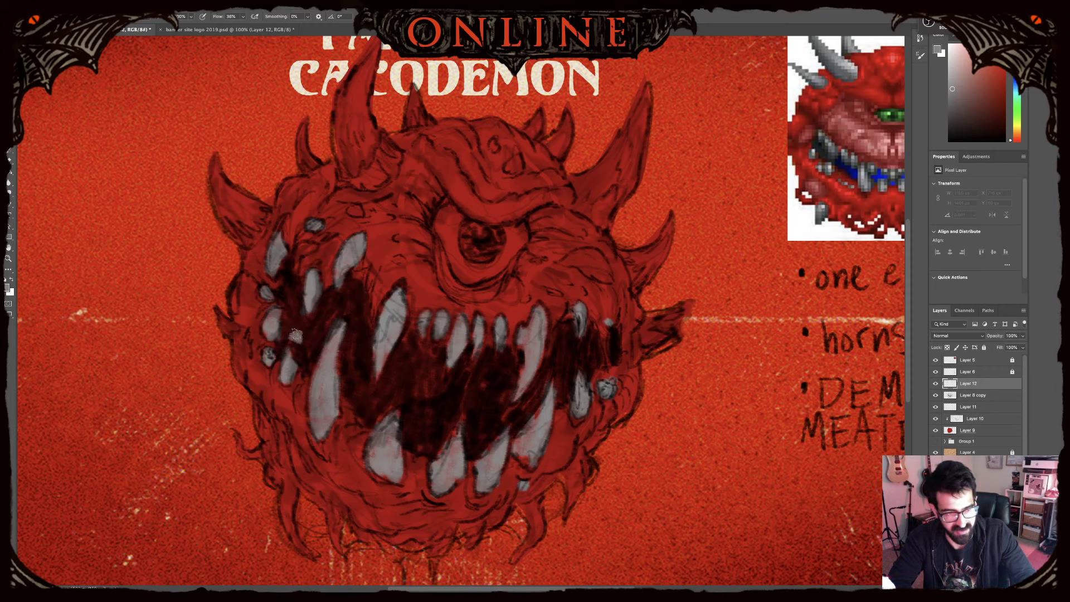
{"action": "left_click_drag", "start_coordinate": [422, 423], "coordinate": [427, 431]}
{"action": "left_click_drag", "start_coordinate": [349, 296], "coordinate": [351, 301]}
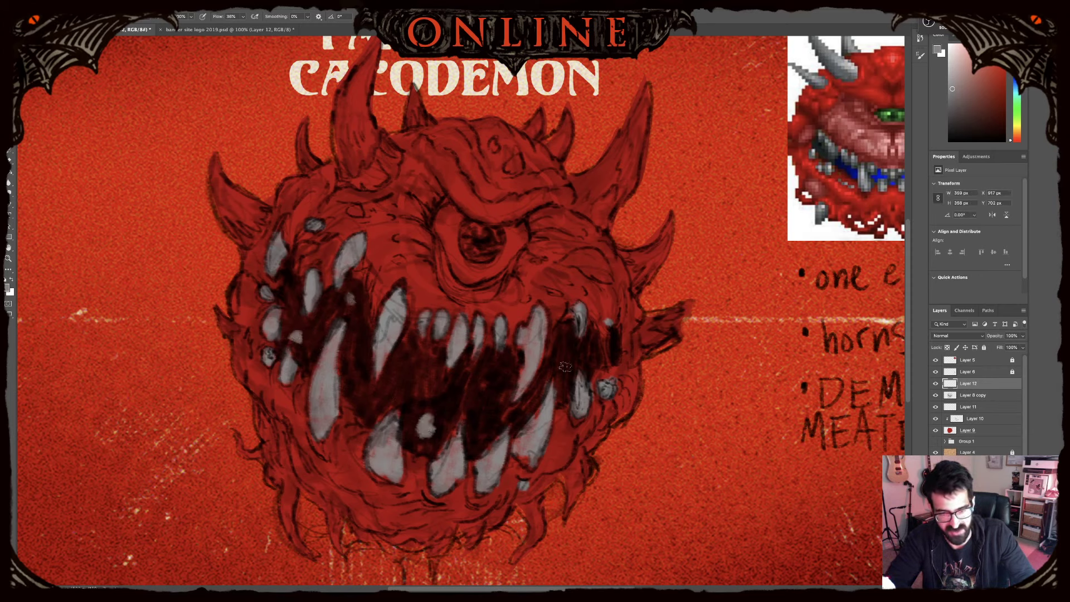
{"action": "left_click_drag", "start_coordinate": [565, 384], "coordinate": [563, 389]}
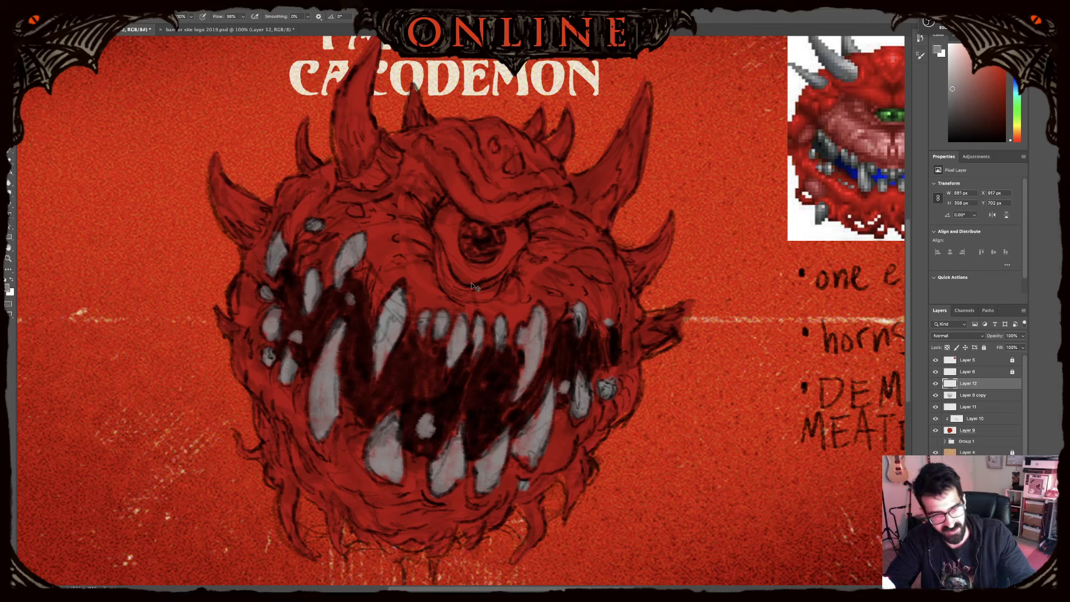
- Undo the extra teeth dabs and the new layer above the sketch
{"action": "key", "text": "ctrl+z"}
{"action": "key", "text": "ctrl+z"}
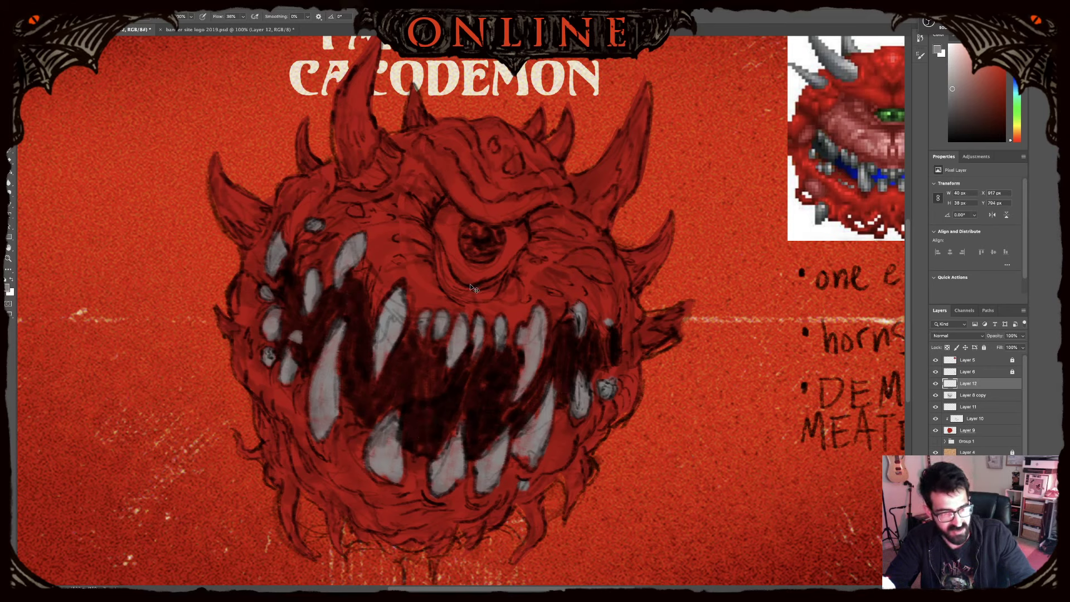
{"action": "key", "text": "ctrl+z"}
{"action": "key", "text": "ctrl+z"}
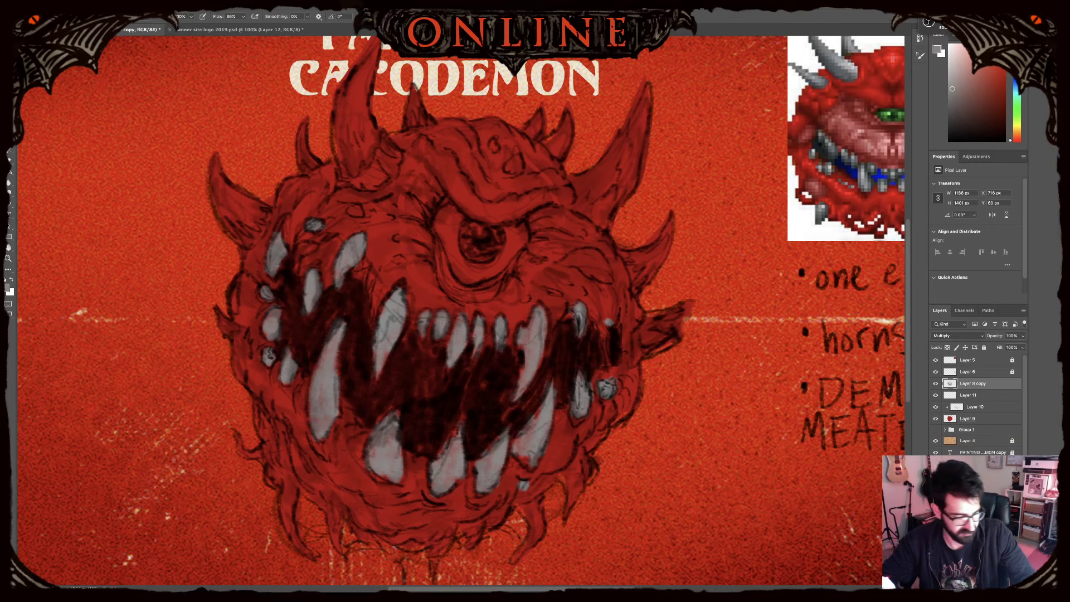
- Select the teeth layer, Layer 10, and toggle its visibility off and on to check the painted teeth
{"action": "left_click", "coordinate": [974, 406]}
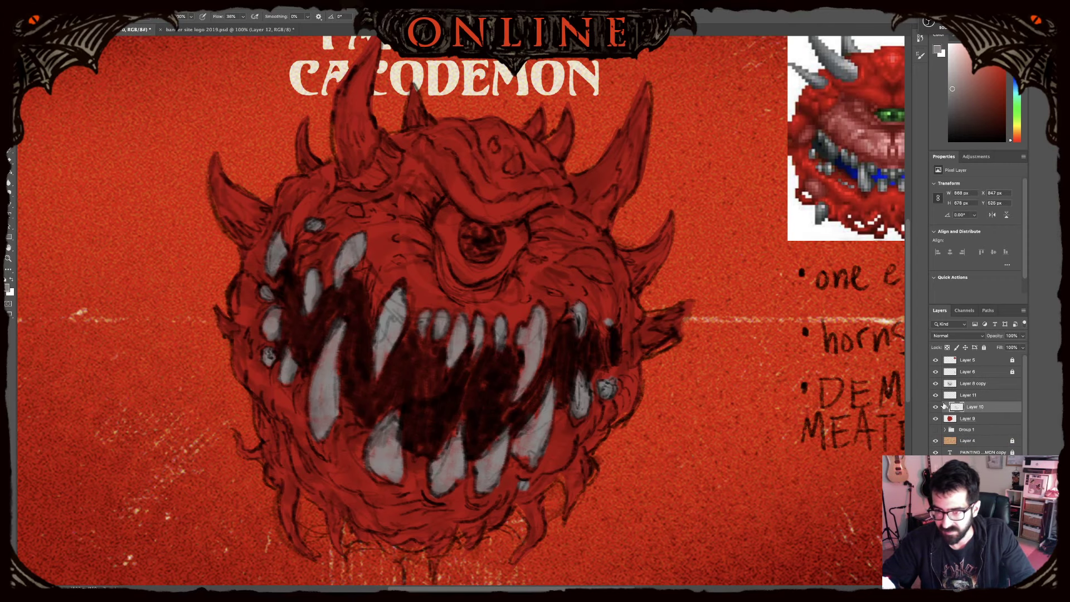
{"action": "left_click", "coordinate": [935, 408]}
{"action": "left_click", "coordinate": [936, 408]}
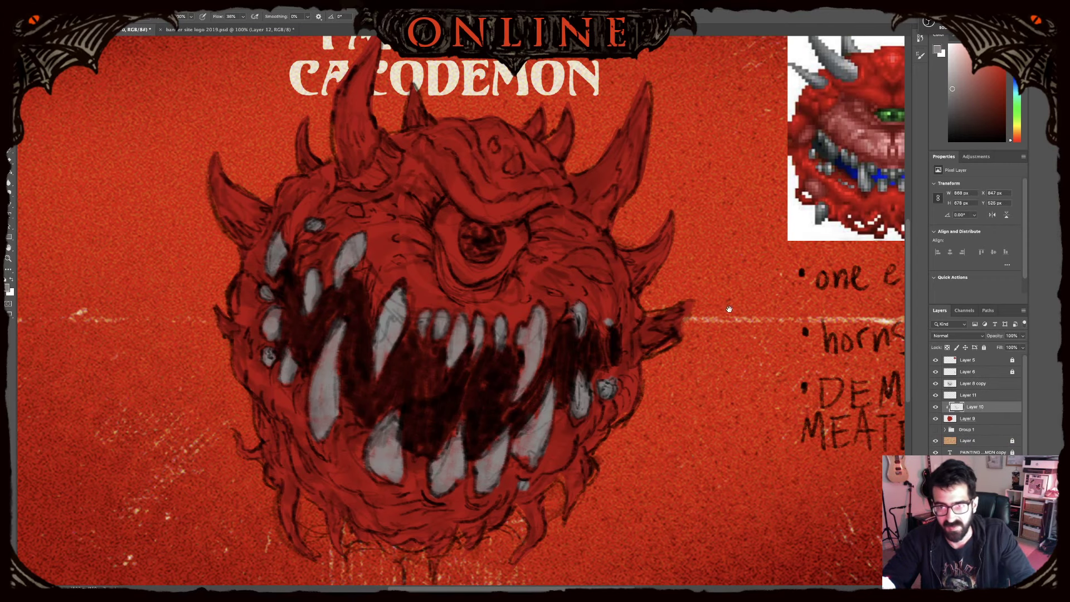
- Add a clipped layer directly above the red silhouette and paint the creature's large right horn grey
{"action": "left_click_drag", "start_coordinate": [729, 309], "coordinate": [630, 372]}
{"action": "left_click_drag", "start_coordinate": [631, 374], "coordinate": [725, 392]}
{"action": "left_click_drag", "start_coordinate": [580, 285], "coordinate": [601, 273]}
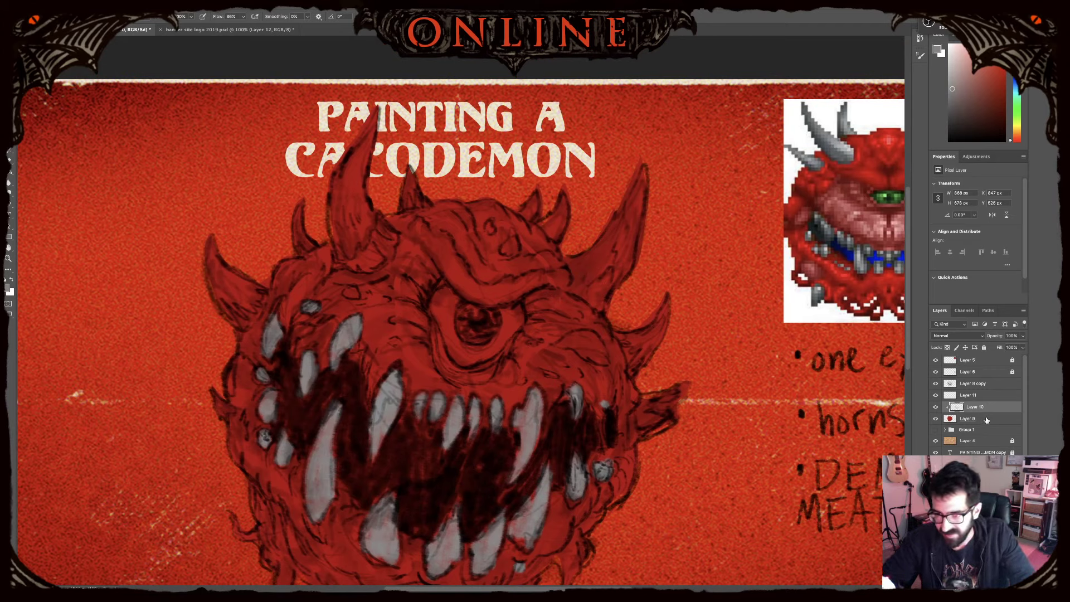
{"action": "left_click", "coordinate": [986, 419]}
{"action": "key", "text": "alt+shift+super+n"}
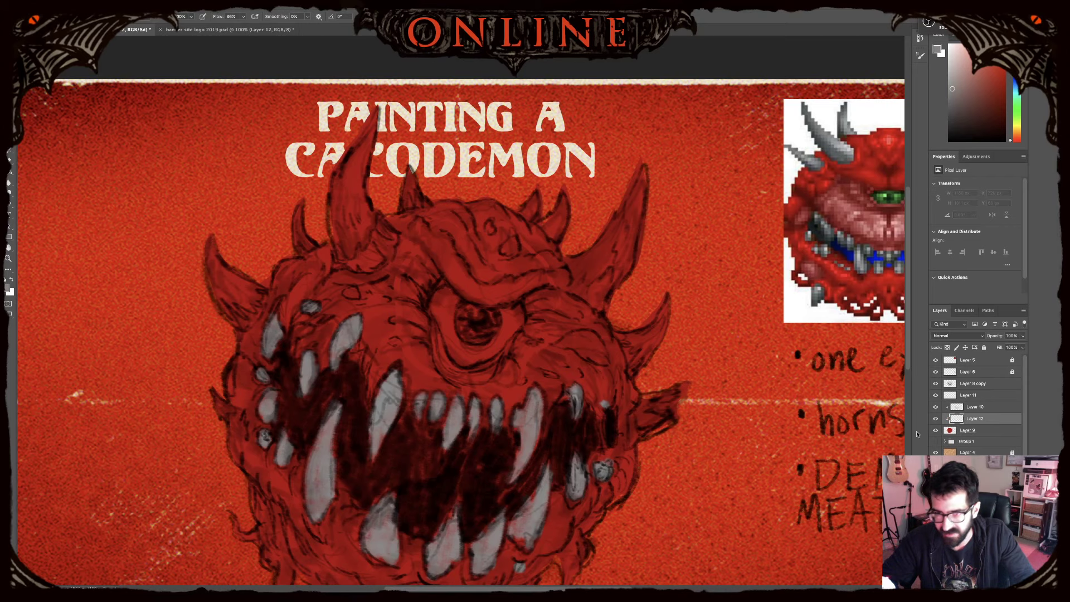
{"action": "mouse_move", "coordinate": [582, 280]}
{"action": "left_mouse_down"}
{"action": "mouse_move", "coordinate": [571, 257]}
{"action": "mouse_move", "coordinate": [610, 275]}
{"action": "mouse_move", "coordinate": [626, 243]}
{"action": "mouse_move", "coordinate": [606, 239]}
{"action": "mouse_move", "coordinate": [634, 191]}
{"action": "mouse_move", "coordinate": [625, 269]}
{"action": "mouse_move", "coordinate": [616, 224]}
{"action": "mouse_move", "coordinate": [577, 290]}
{"action": "mouse_move", "coordinate": [602, 308]}
{"action": "mouse_move", "coordinate": [592, 258]}
{"action": "mouse_move", "coordinate": [601, 277]}
{"action": "mouse_move", "coordinate": [621, 268]}
{"action": "left_mouse_up"}
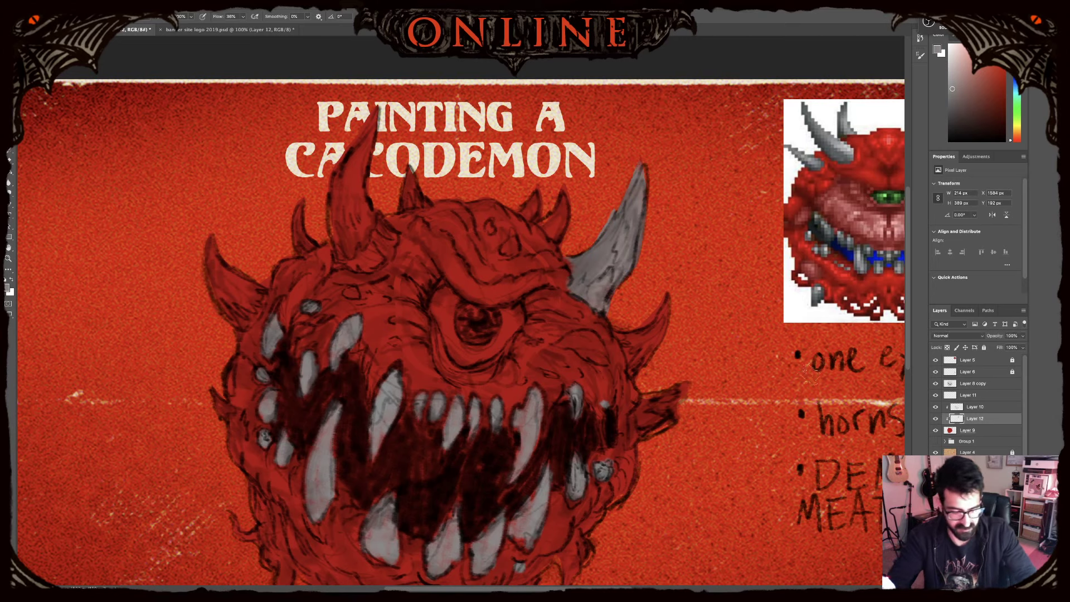
{"action": "key", "text": "ctrl+u"}
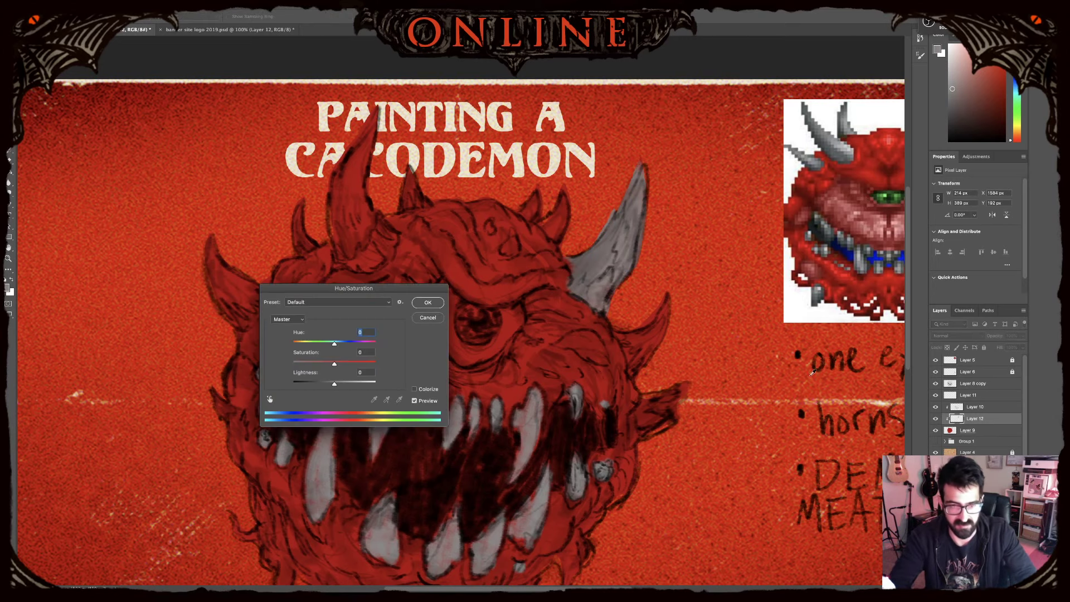
{"action": "left_click", "coordinate": [365, 343]}
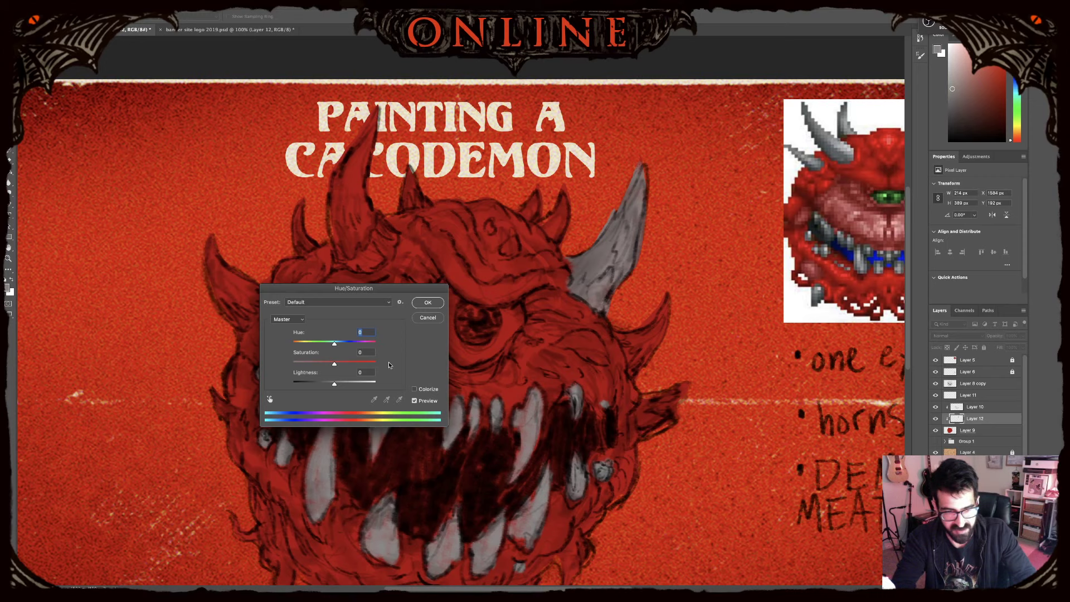
{"action": "left_click", "coordinate": [435, 317]}
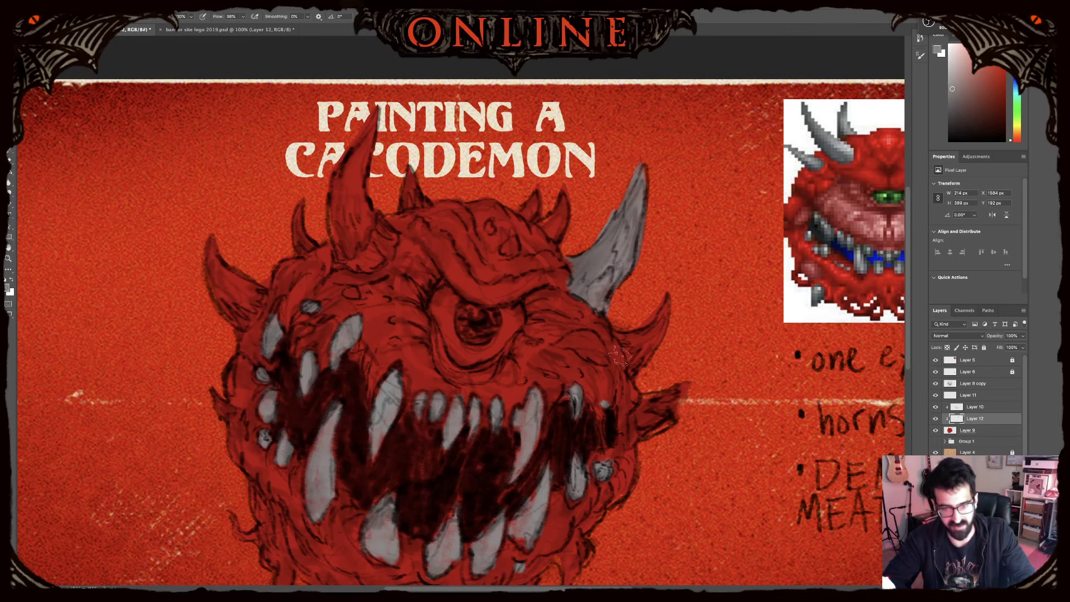
- Paint the large left horn and the small horns along the top of the head grey
{"action": "left_click_drag", "start_coordinate": [659, 411], "coordinate": [611, 338]}
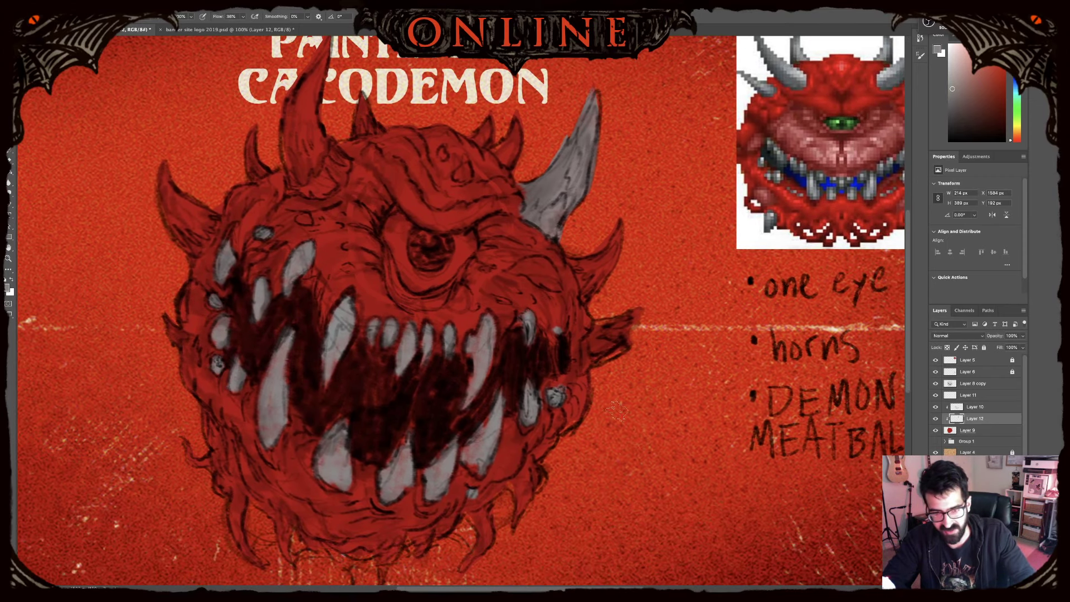
{"action": "left_click_drag", "start_coordinate": [617, 411], "coordinate": [659, 455]}
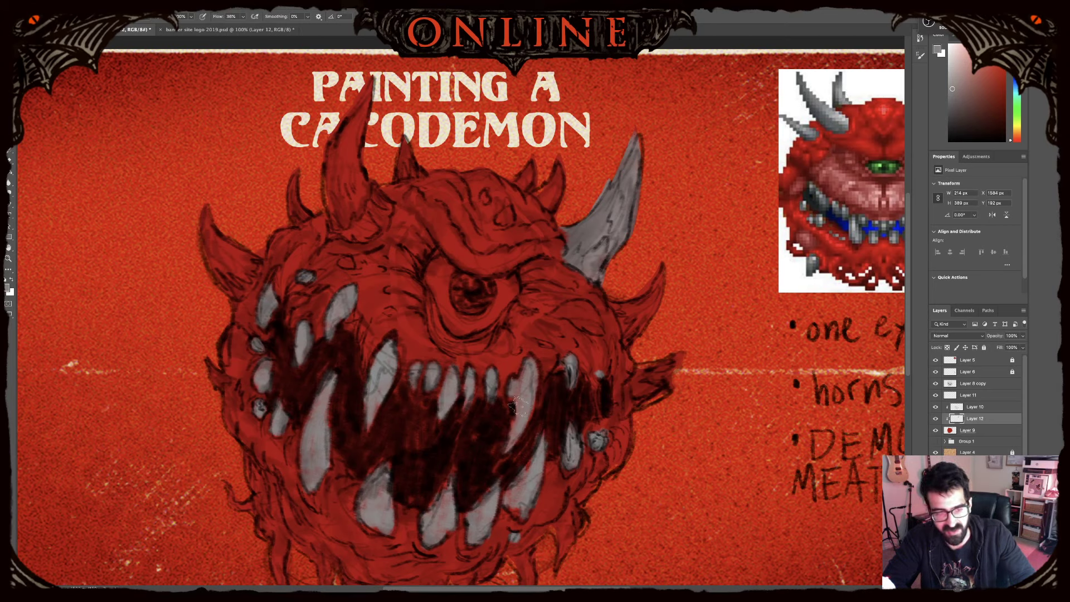
{"action": "mouse_move", "coordinate": [505, 422]}
{"action": "left_mouse_down"}
{"action": "mouse_move", "coordinate": [719, 279]}
{"action": "mouse_move", "coordinate": [726, 341]}
{"action": "mouse_move", "coordinate": [508, 393]}
{"action": "mouse_move", "coordinate": [482, 407]}
{"action": "mouse_move", "coordinate": [439, 481]}
{"action": "left_mouse_up"}
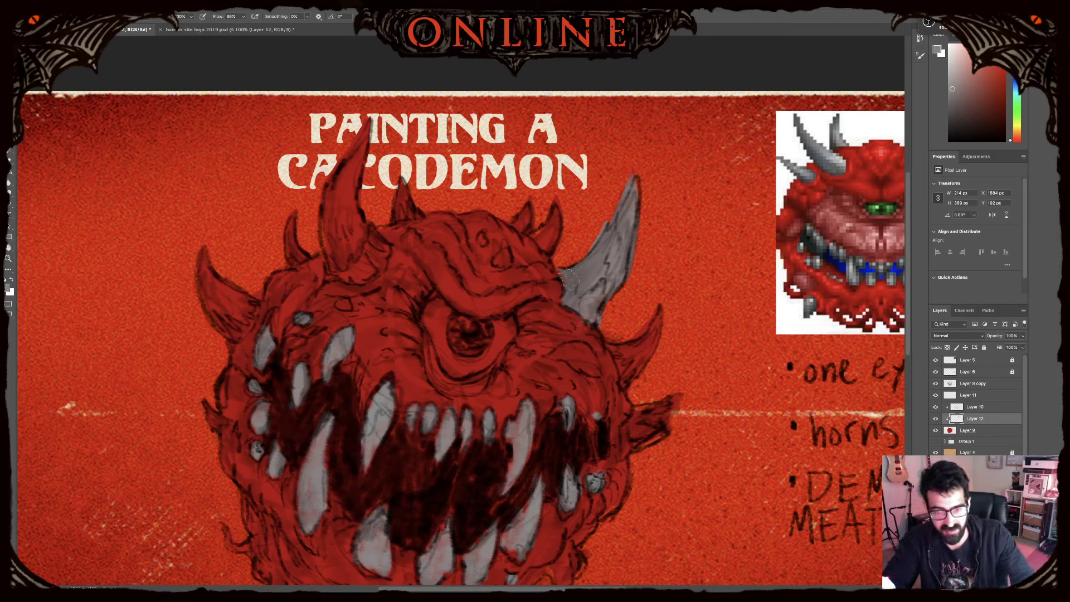
{"action": "left_click_drag", "start_coordinate": [365, 131], "coordinate": [341, 223]}
{"action": "left_click_drag", "start_coordinate": [341, 223], "coordinate": [362, 270]}
{"action": "left_click_drag", "start_coordinate": [402, 187], "coordinate": [408, 216]}
{"action": "mouse_move", "coordinate": [533, 229]}
{"action": "left_mouse_down"}
{"action": "mouse_move", "coordinate": [518, 220]}
{"action": "mouse_move", "coordinate": [545, 230]}
{"action": "mouse_move", "coordinate": [554, 203]}
{"action": "left_mouse_up"}
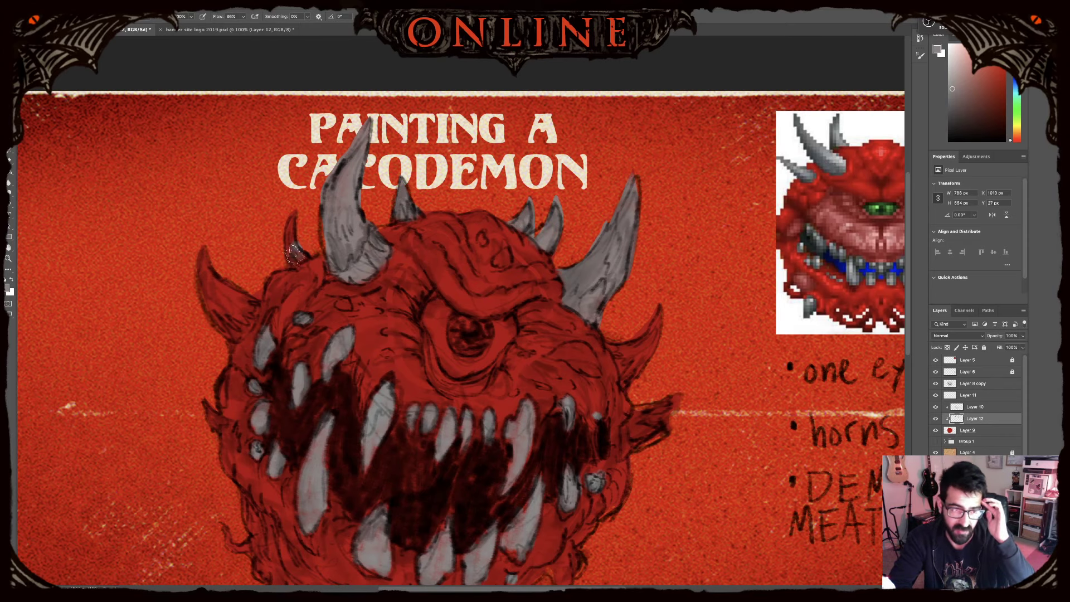
- Paint the remaining small horns along both sides of the creature's body grey
{"action": "left_click_drag", "start_coordinate": [294, 254], "coordinate": [288, 221]}
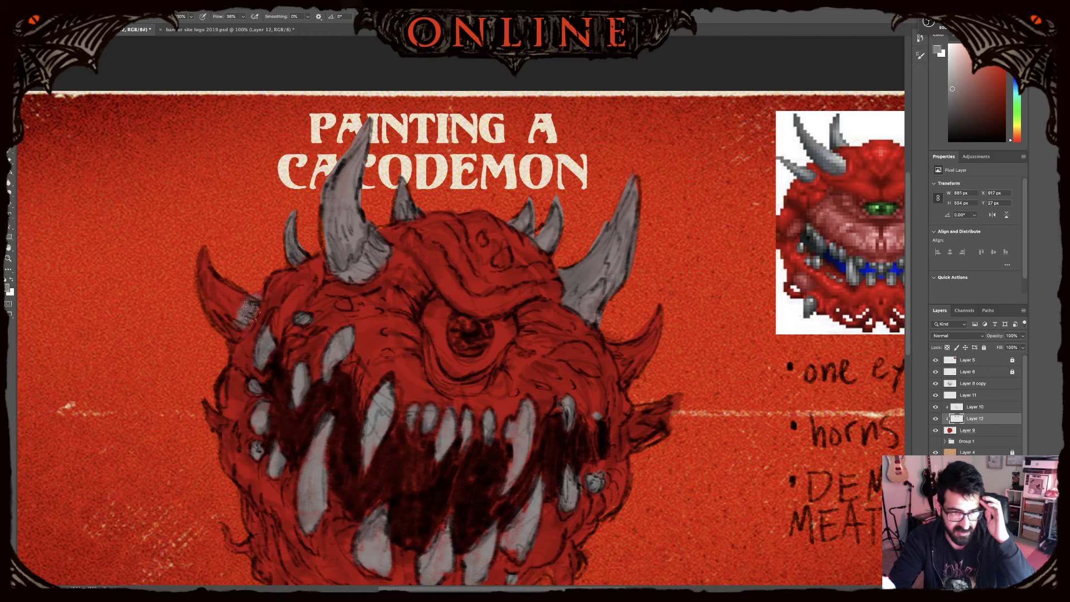
{"action": "left_click_drag", "start_coordinate": [250, 311], "coordinate": [199, 251]}
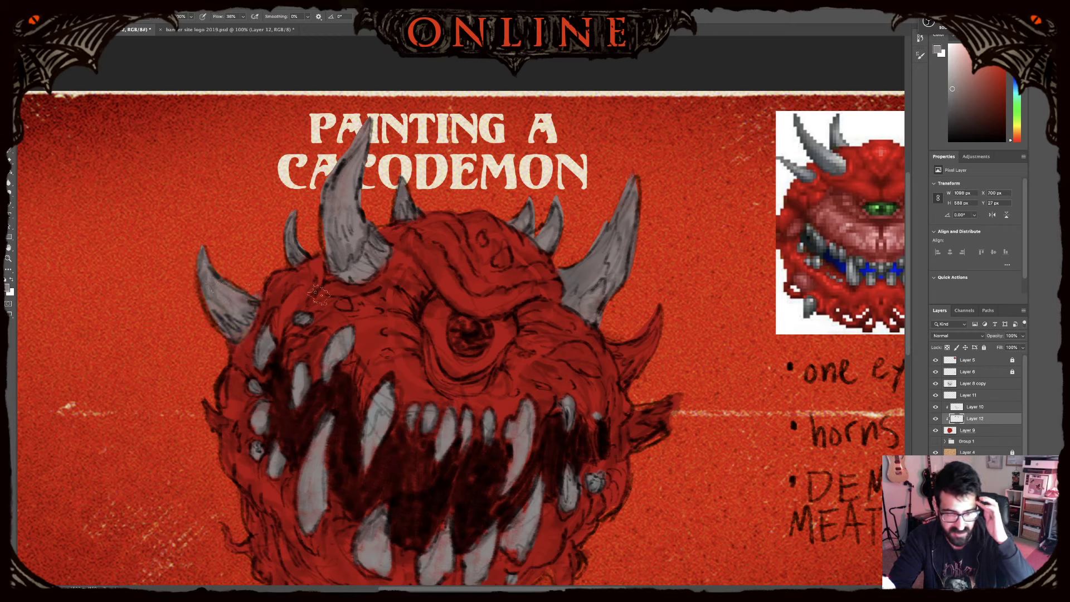
{"action": "mouse_move", "coordinate": [650, 332]}
{"action": "left_mouse_down"}
{"action": "mouse_move", "coordinate": [631, 380]}
{"action": "mouse_move", "coordinate": [620, 341]}
{"action": "mouse_move", "coordinate": [615, 354]}
{"action": "mouse_move", "coordinate": [630, 384]}
{"action": "mouse_move", "coordinate": [666, 337]}
{"action": "mouse_move", "coordinate": [658, 428]}
{"action": "mouse_move", "coordinate": [675, 398]}
{"action": "mouse_move", "coordinate": [649, 440]}
{"action": "mouse_move", "coordinate": [635, 427]}
{"action": "mouse_move", "coordinate": [634, 379]}
{"action": "left_mouse_up"}
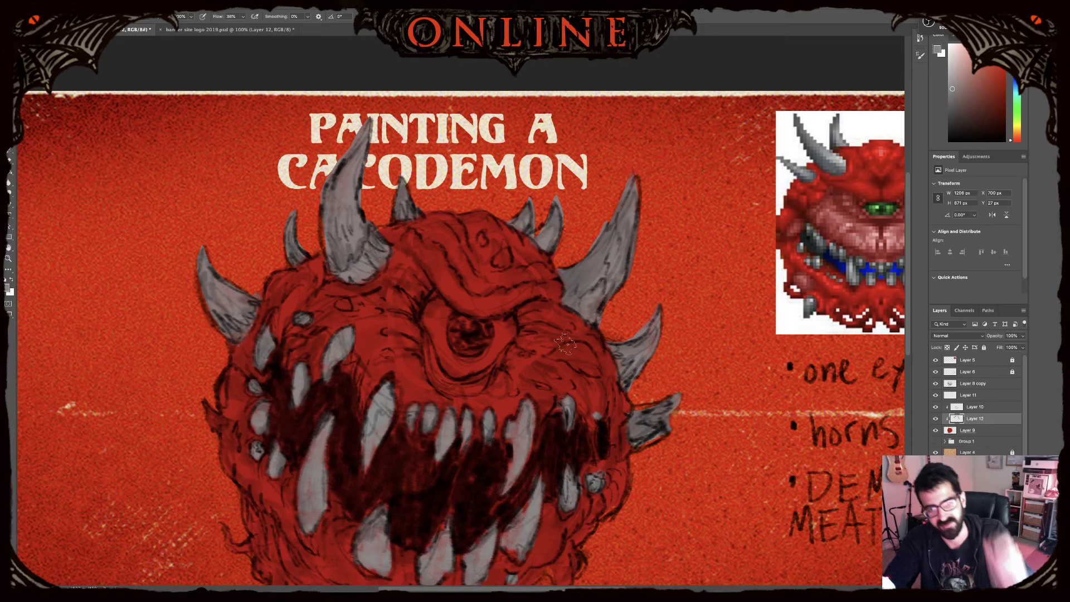
- Add a new layer at the top of the layer stack and paint a grey oval swatch above the reference sprite's head
{"action": "scroll", "coordinate": [524, 317], "scroll_direction": "down", "scroll_amount": 3}
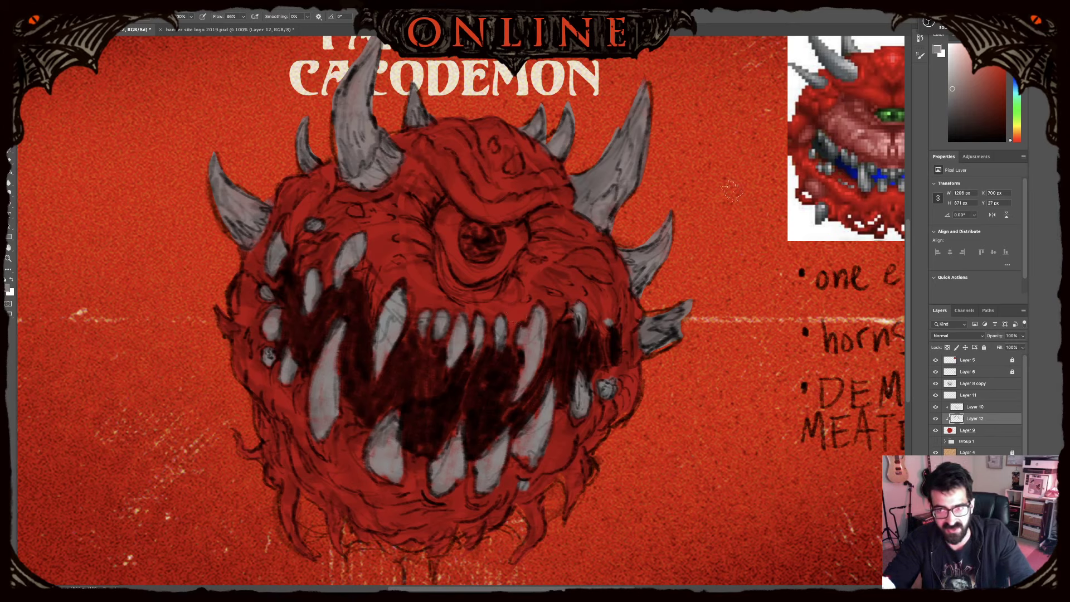
{"action": "left_click", "coordinate": [992, 407]}
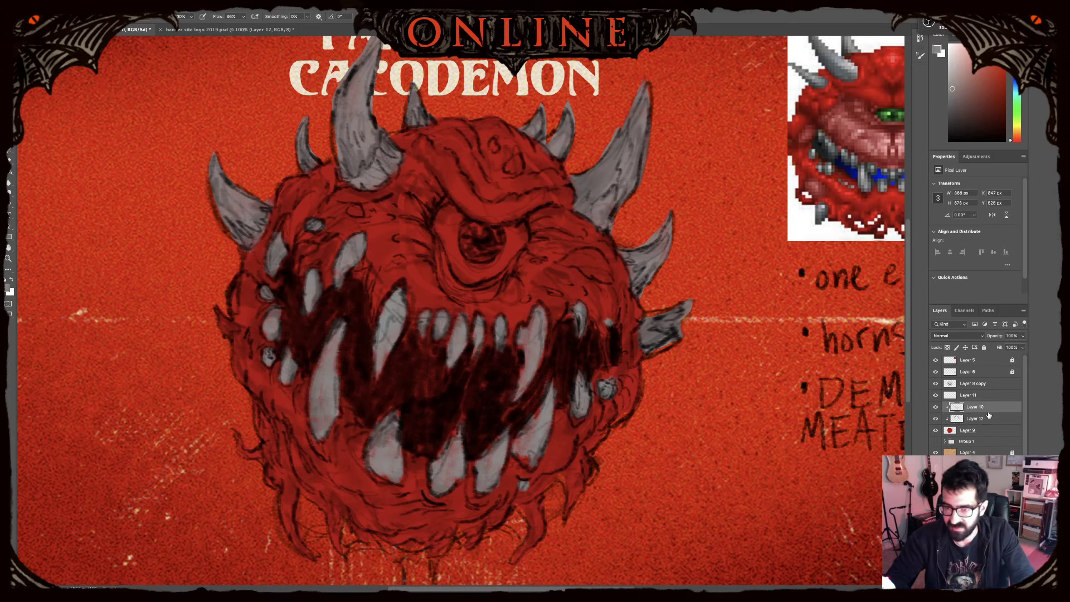
{"action": "scroll", "coordinate": [679, 231], "scroll_direction": "up", "scroll_amount": 5}
{"action": "scroll", "coordinate": [679, 232], "scroll_direction": "right", "scroll_amount": 8}
{"action": "key", "text": "ctrl+shift+alt+n"}
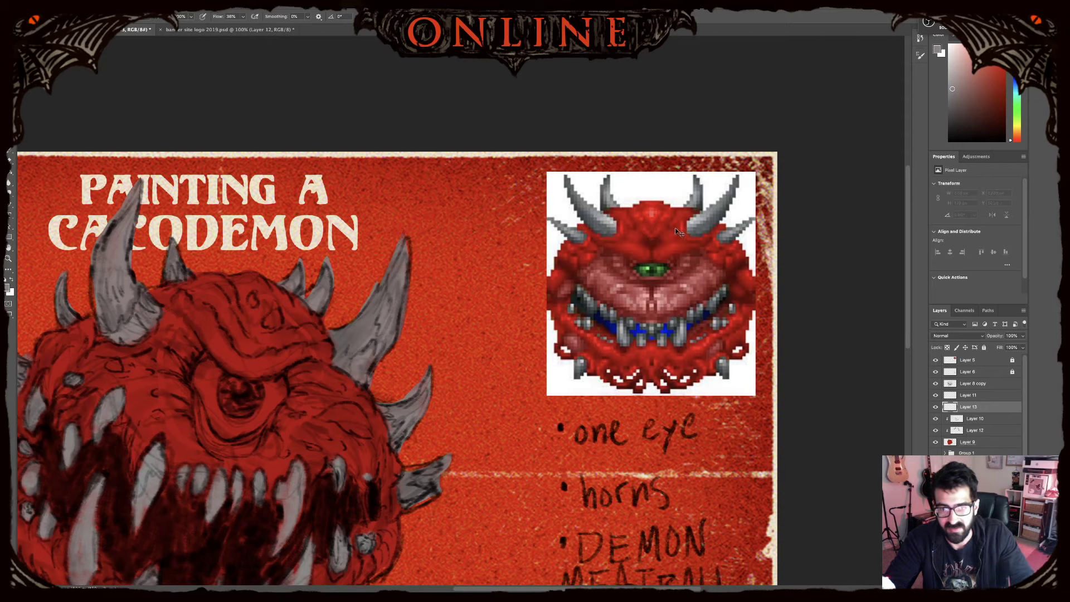
{"action": "left_click_drag", "start_coordinate": [968, 407], "coordinate": [984, 360]}
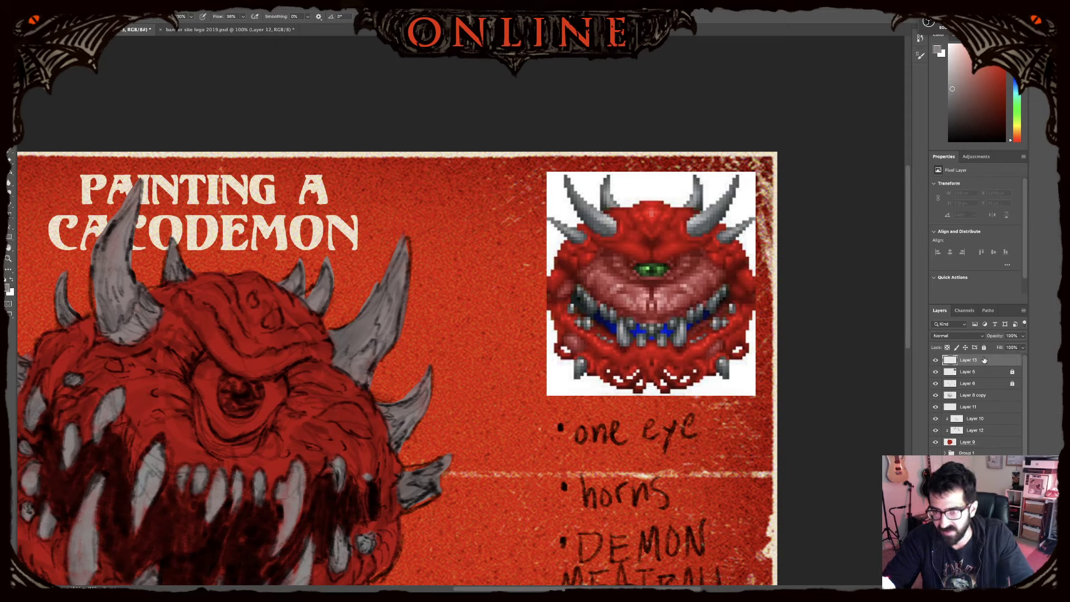
{"action": "mouse_move", "coordinate": [641, 188]}
{"action": "left_mouse_down"}
{"action": "mouse_move", "coordinate": [667, 185]}
{"action": "mouse_move", "coordinate": [633, 188]}
{"action": "left_mouse_up"}
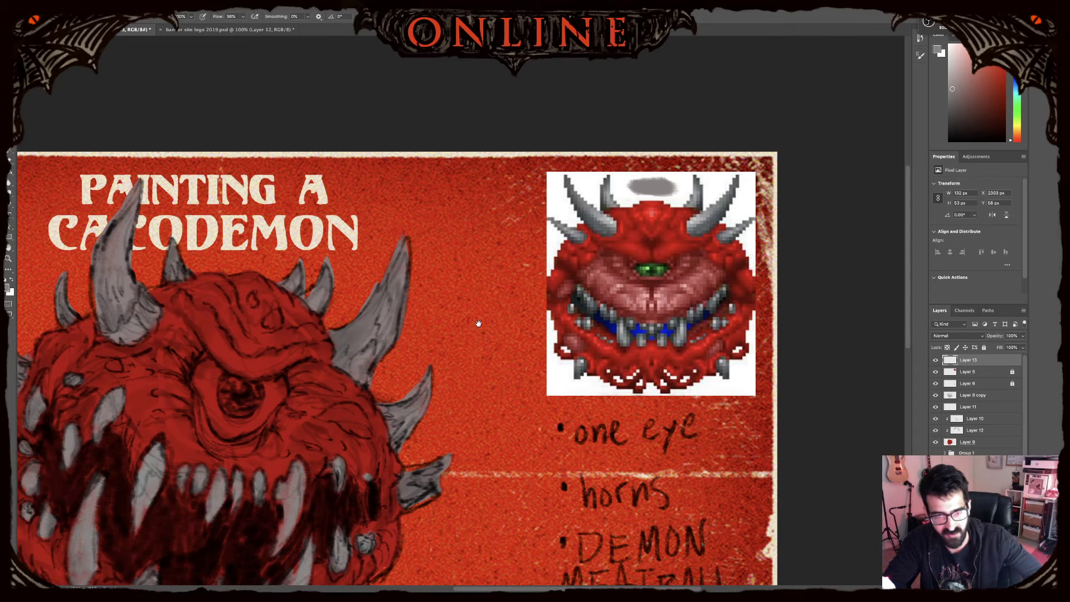
{"action": "left_click_drag", "start_coordinate": [494, 325], "coordinate": [599, 297]}
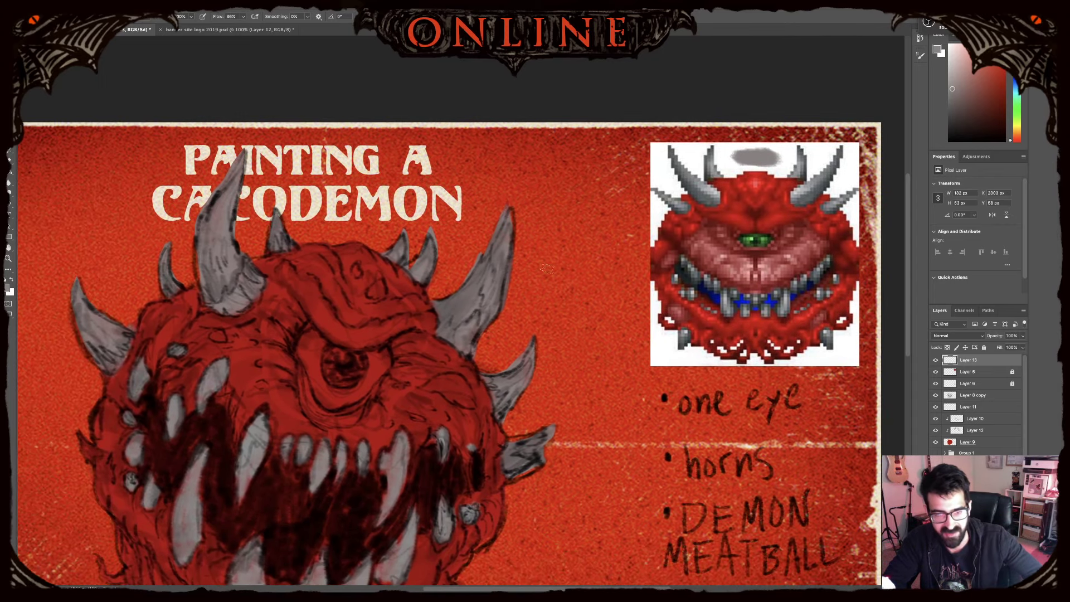
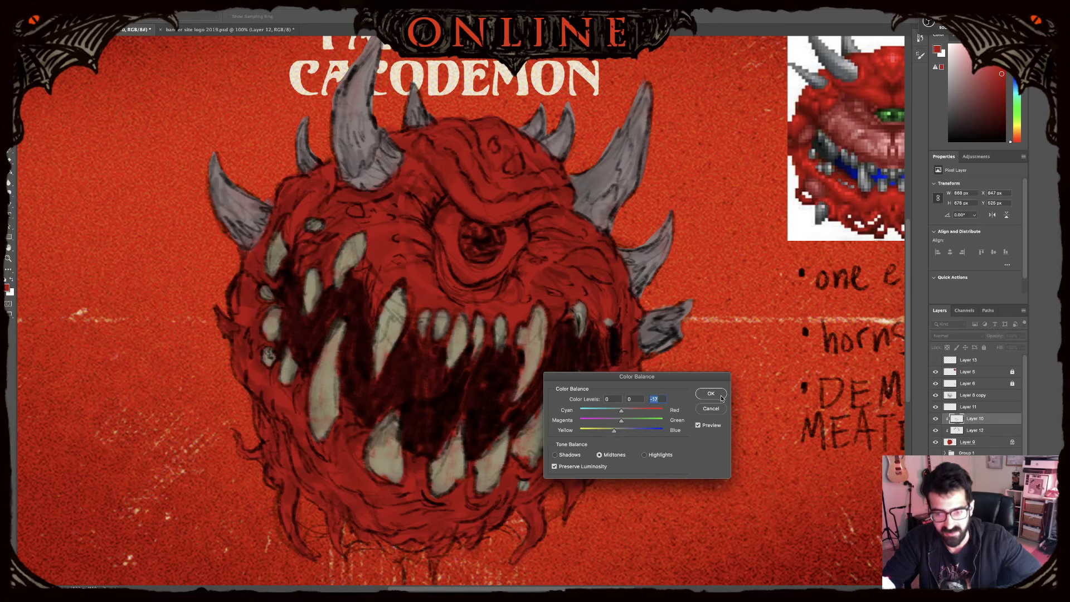
- Try a Color Balance shift of -17 toward yellow in the midtones of the teeth layer, Layer 10
{"action": "left_click", "coordinate": [710, 393]}
- Select the horns layer, Layer 12, and shift its shadows toward yellow by -45 with Color Balance
{"action": "left_click", "coordinate": [963, 430]}
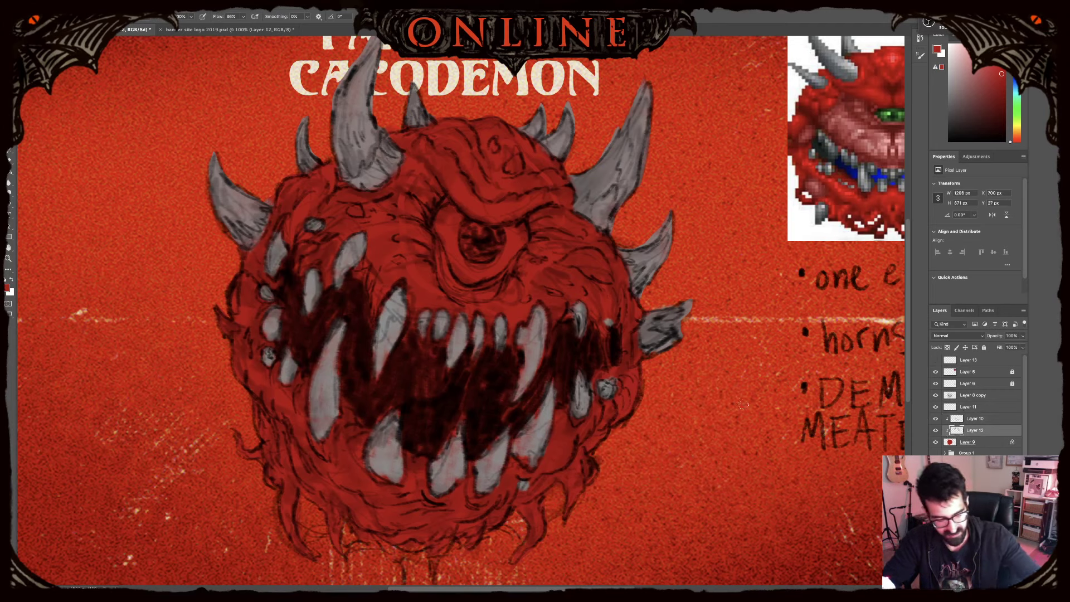
{"action": "key", "text": "ctrl+u"}
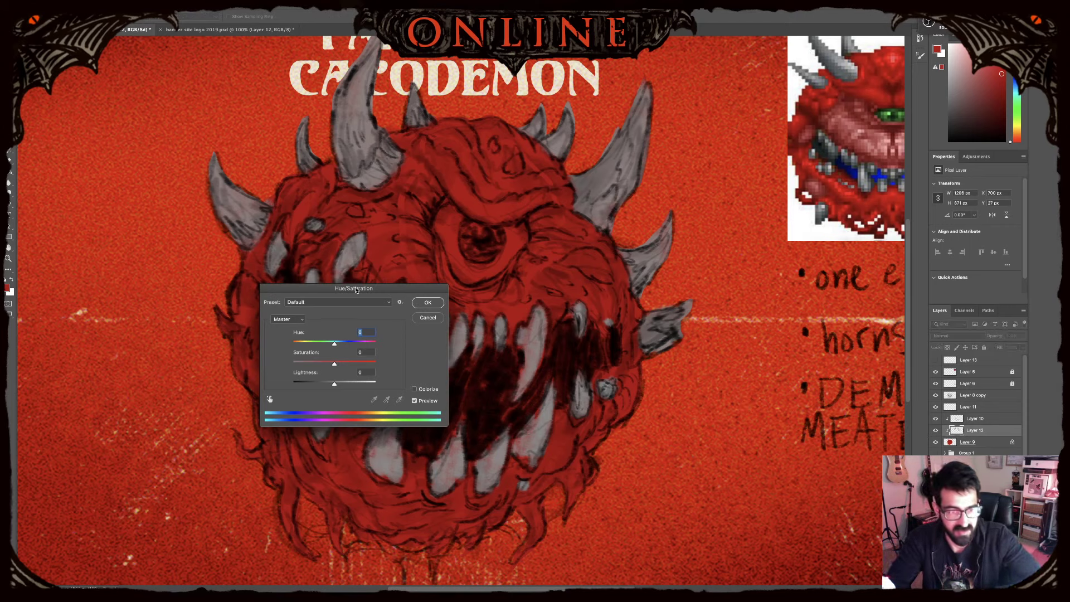
{"action": "left_click_drag", "start_coordinate": [349, 289], "coordinate": [205, 248]}
{"action": "left_click", "coordinate": [283, 262]}
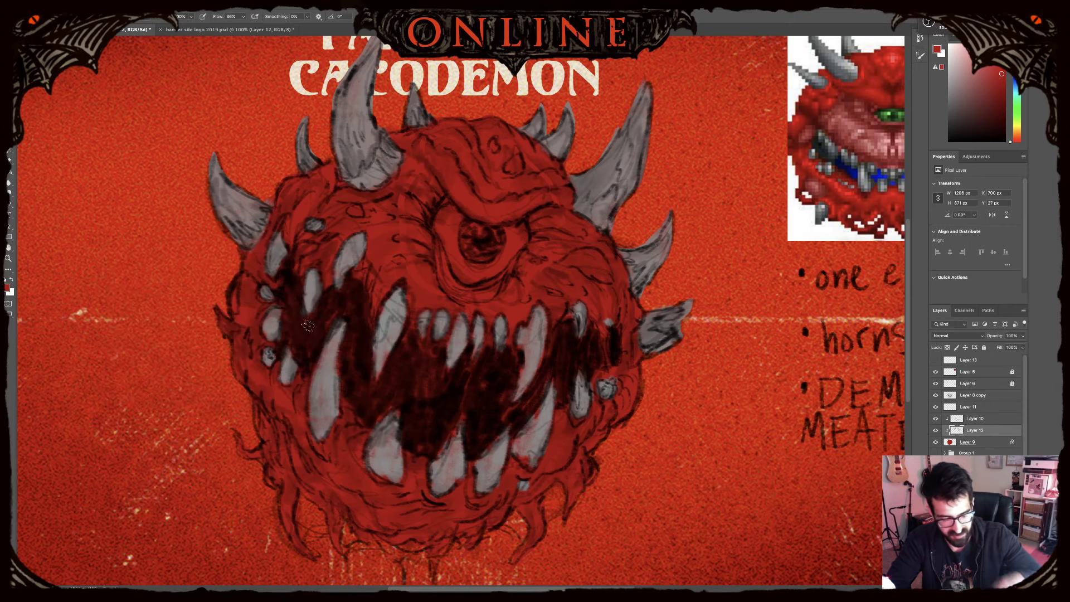
{"action": "key", "text": "ctrl+b"}
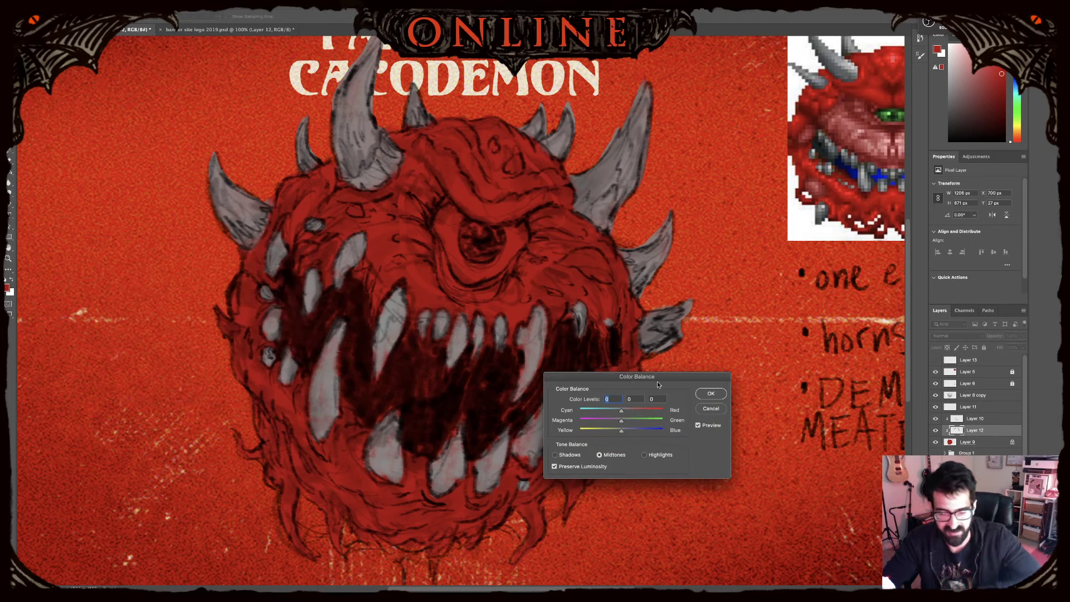
{"action": "left_click_drag", "start_coordinate": [664, 377], "coordinate": [760, 382]}
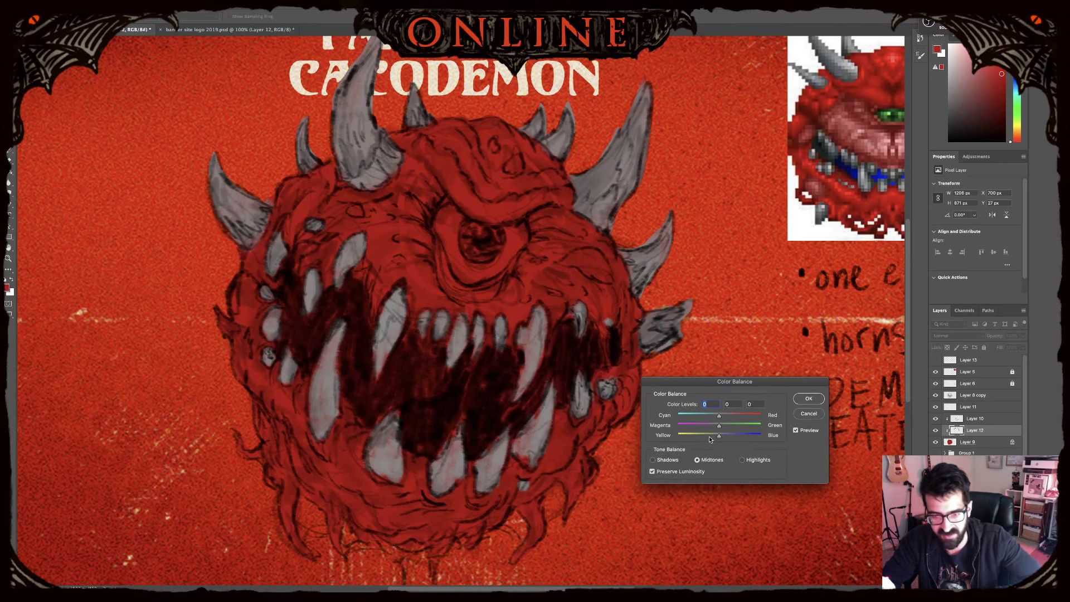
{"action": "left_click", "coordinate": [669, 461]}
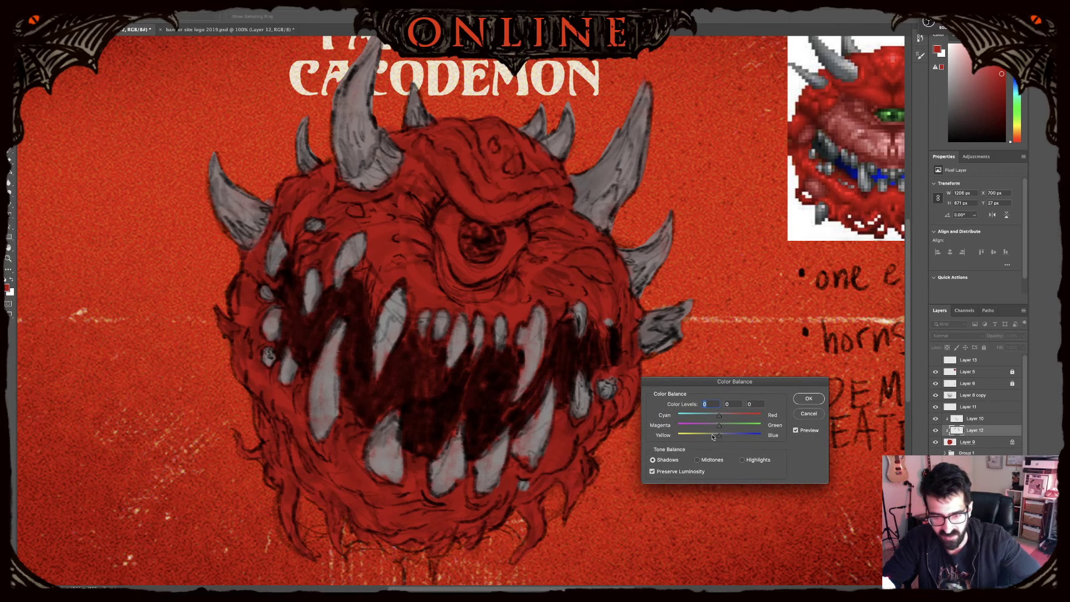
{"action": "left_click_drag", "start_coordinate": [719, 435], "coordinate": [695, 437]}
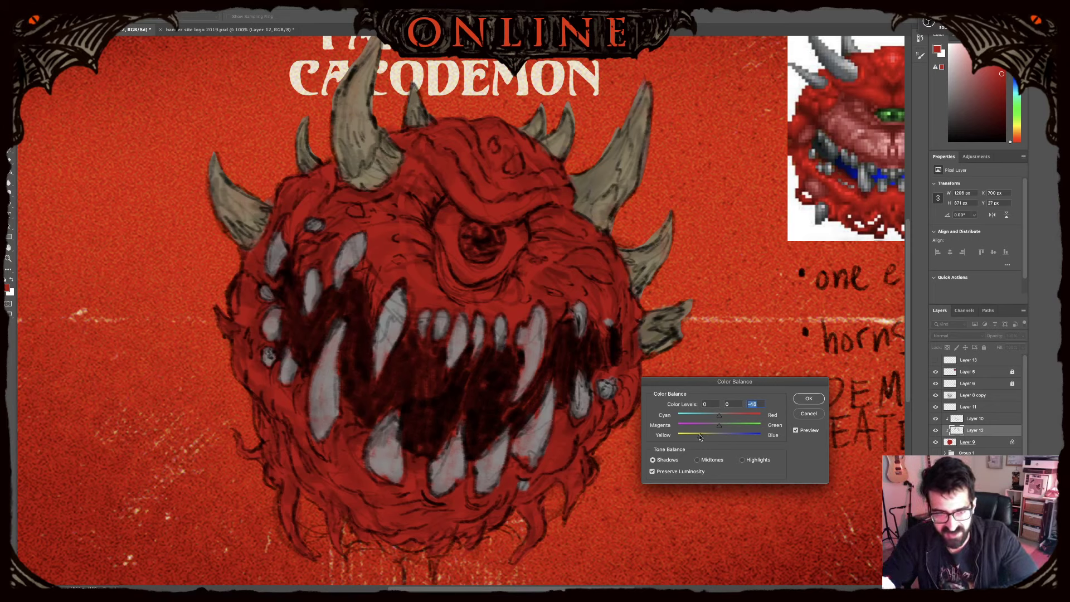
{"action": "left_click_drag", "start_coordinate": [694, 435], "coordinate": [699, 440]}
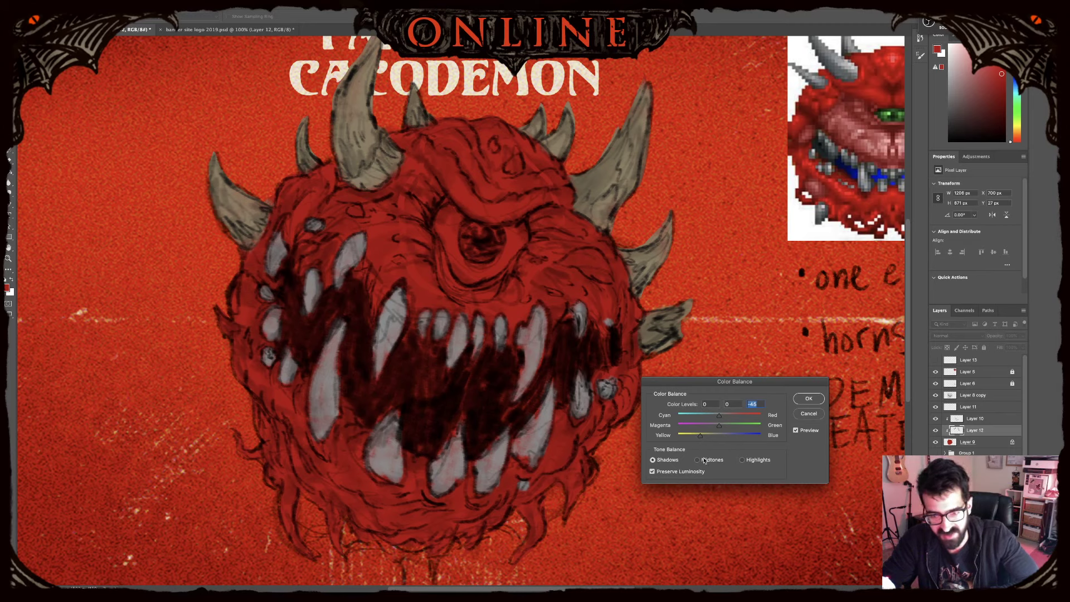
- Shift the horns' midtones and highlights slightly toward yellow and apply the color balance
{"action": "left_click", "coordinate": [697, 460]}
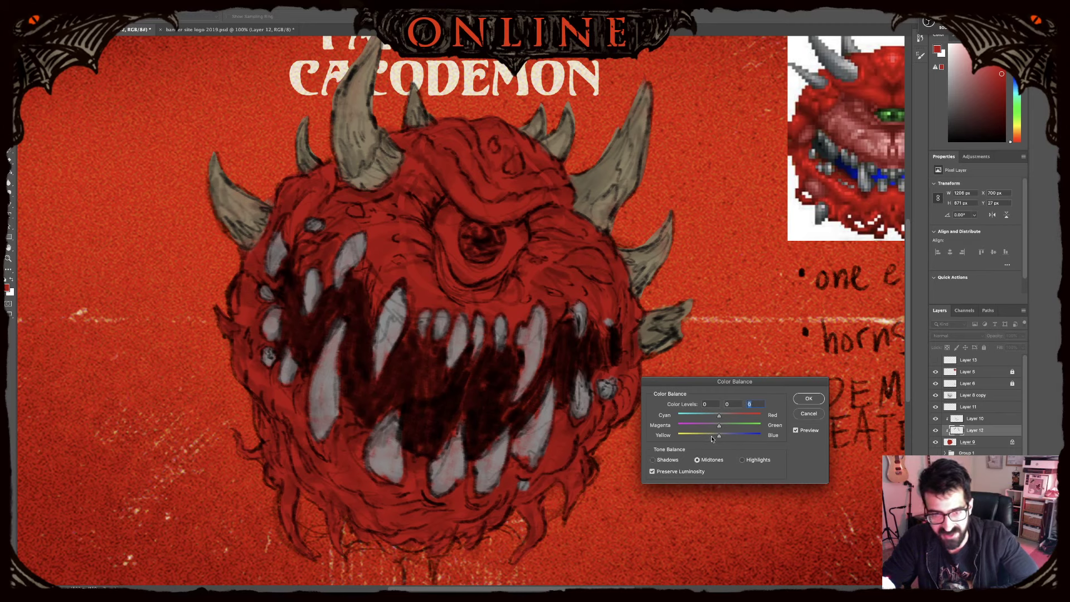
{"action": "left_click_drag", "start_coordinate": [718, 435], "coordinate": [715, 436]}
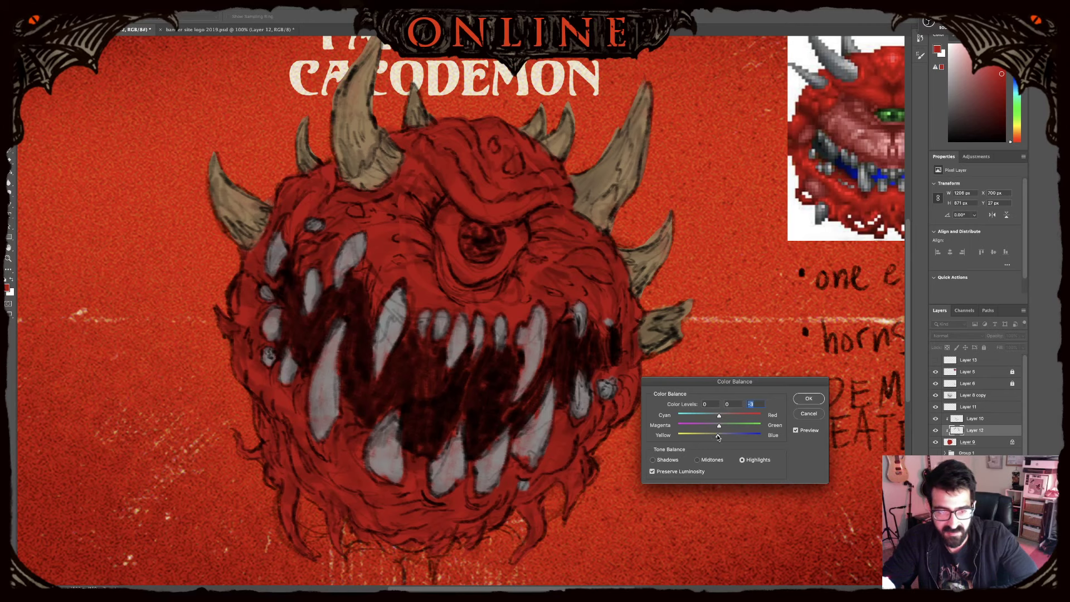
{"action": "left_click", "coordinate": [809, 399]}
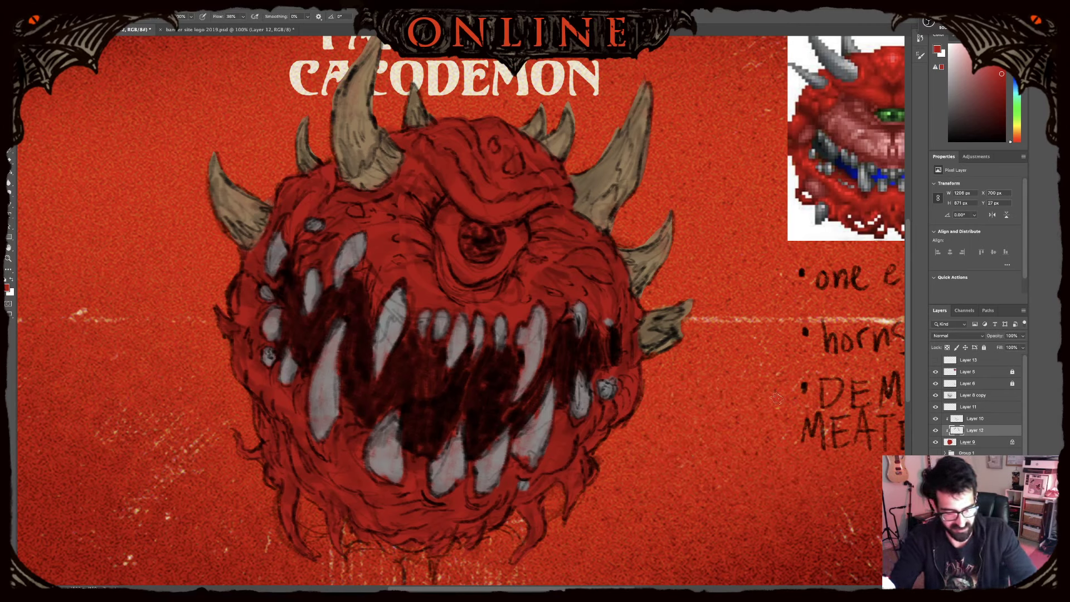
- Adjust the horns' Hue/Saturation to hue +28, saturation -48 and lightness +12
{"action": "key", "text": "ctrl+u"}
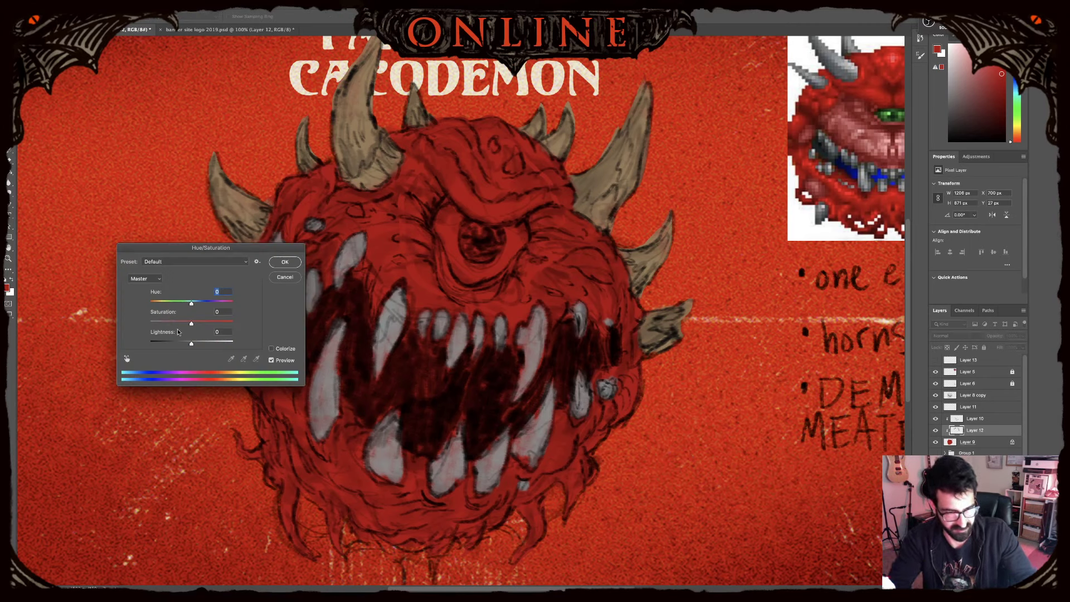
{"action": "left_click_drag", "start_coordinate": [191, 323], "coordinate": [202, 324]}
{"action": "left_click_drag", "start_coordinate": [191, 303], "coordinate": [188, 305]}
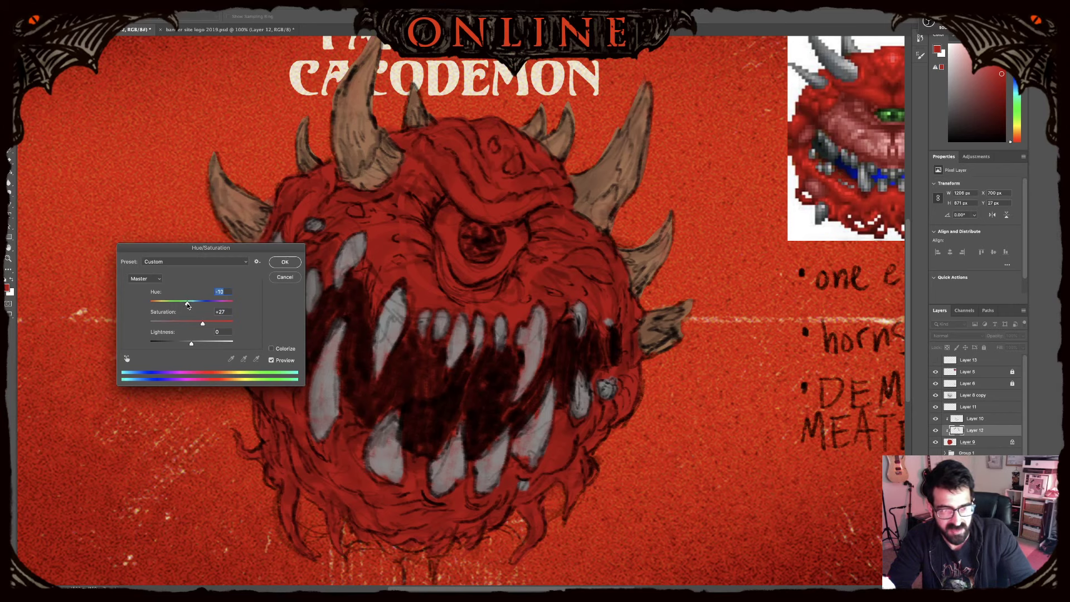
{"action": "left_click_drag", "start_coordinate": [187, 302], "coordinate": [221, 302]}
{"action": "mouse_move", "coordinate": [202, 324]}
{"action": "left_mouse_down"}
{"action": "mouse_move", "coordinate": [171, 323]}
{"action": "mouse_move", "coordinate": [202, 344]}
{"action": "left_mouse_up"}
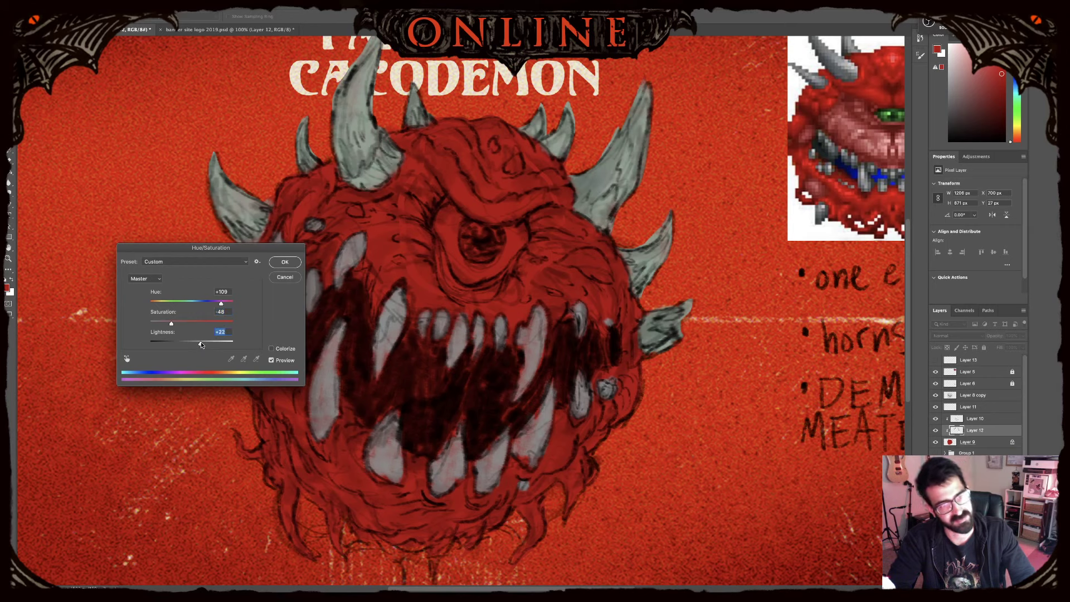
{"action": "left_click_drag", "start_coordinate": [201, 342], "coordinate": [195, 343]}
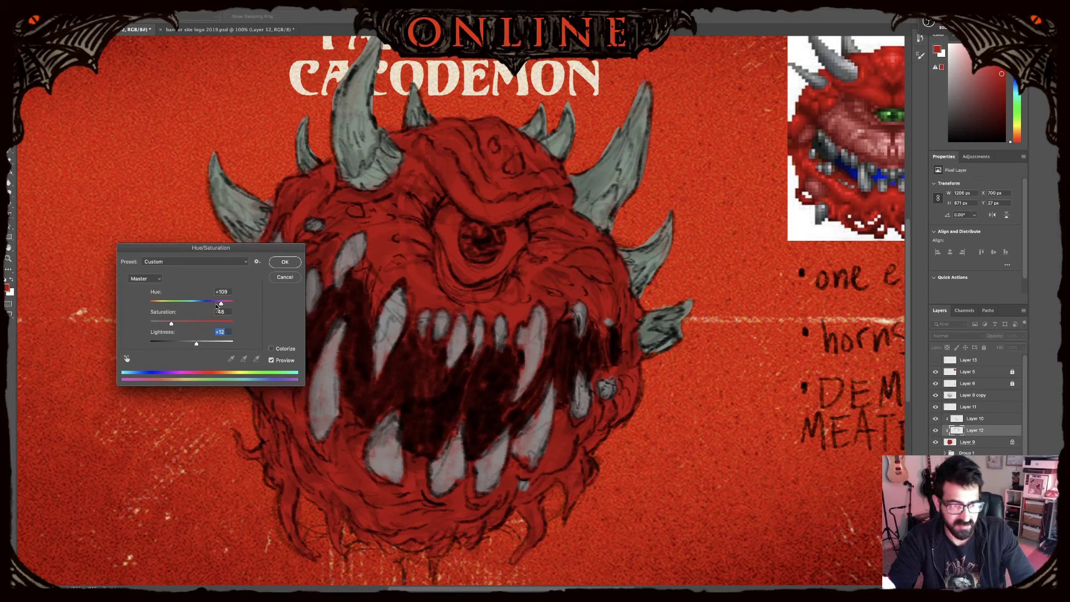
{"action": "left_click_drag", "start_coordinate": [216, 306], "coordinate": [203, 304]}
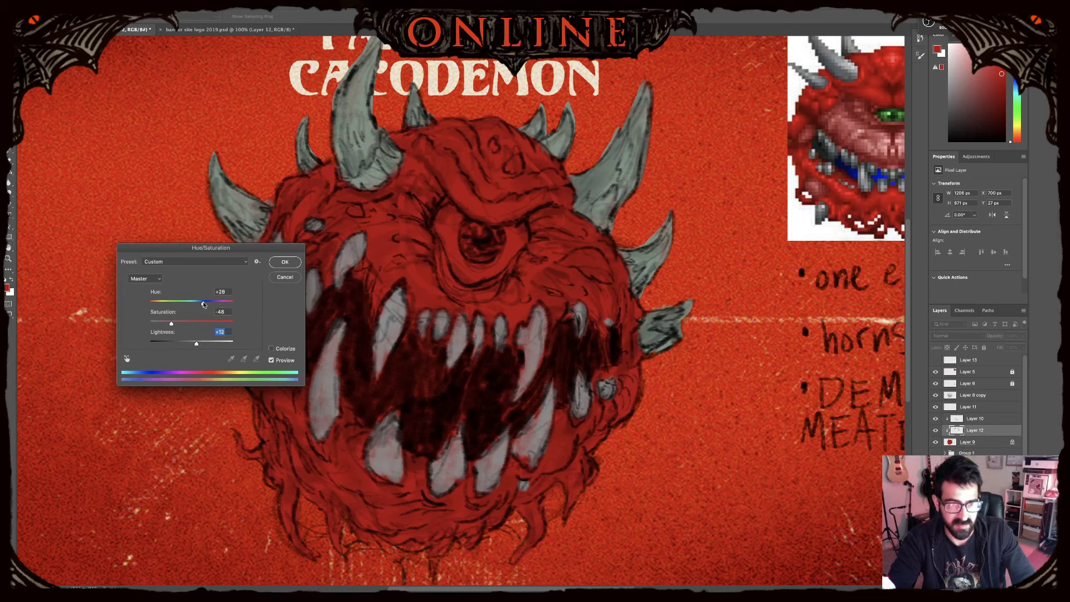
{"action": "left_click", "coordinate": [283, 262]}
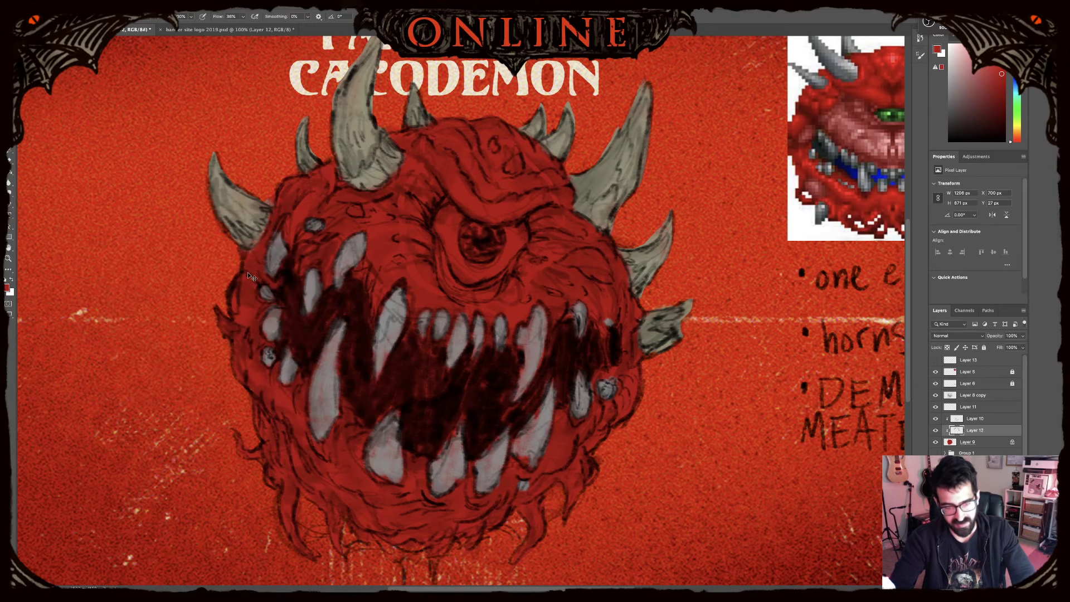
- Check the whole poster, then add a clipped layer directly above the red silhouette, Layer 9
{"action": "key", "text": "super+minus"}
{"action": "key", "text": "super+minus"}
{"action": "key", "text": "super+plus"}
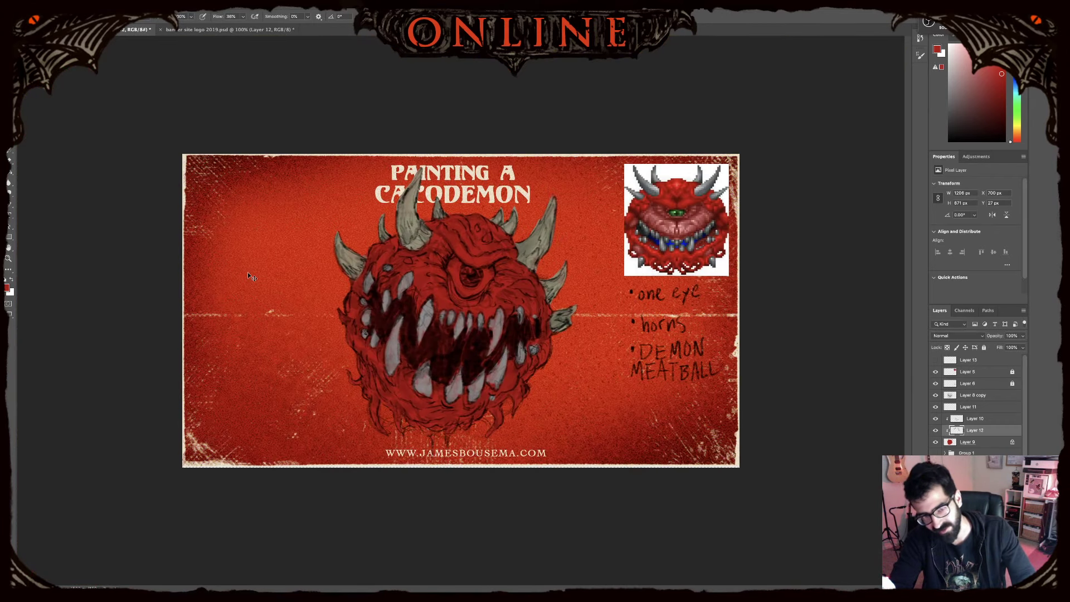
{"action": "key", "text": "super+plus"}
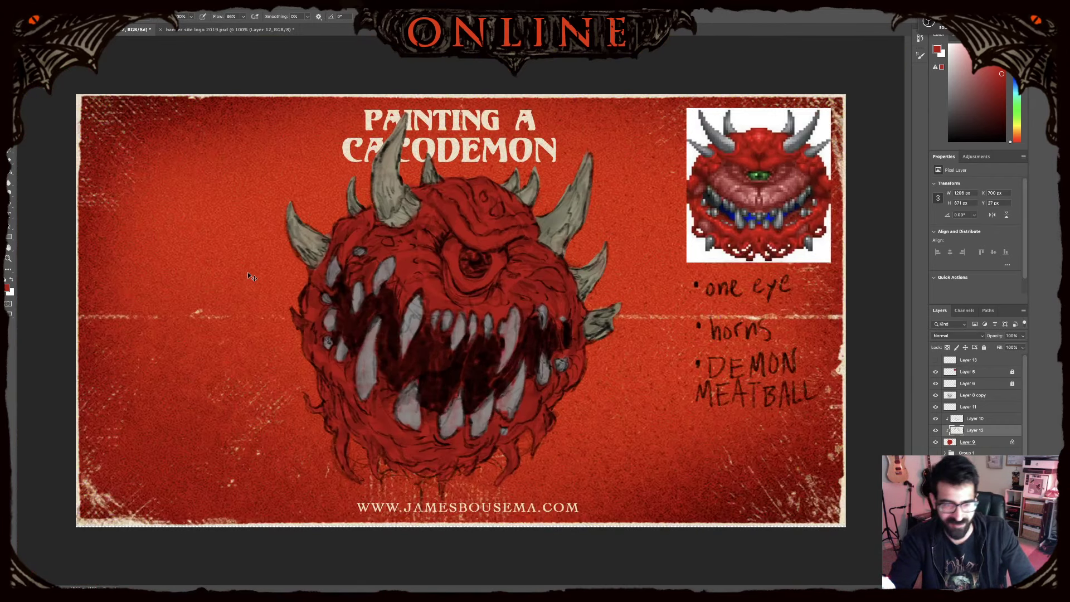
{"action": "key", "text": "super+plus"}
{"action": "left_click", "coordinate": [968, 442]}
{"action": "key", "text": "super+shift+alt+n"}
- Sample a medium green from the reference sprite's eye and fill the creature's whole eye with it
{"action": "left_click", "coordinate": [889, 115], "text": "alt"}
{"action": "left_click", "coordinate": [886, 113], "text": "alt"}
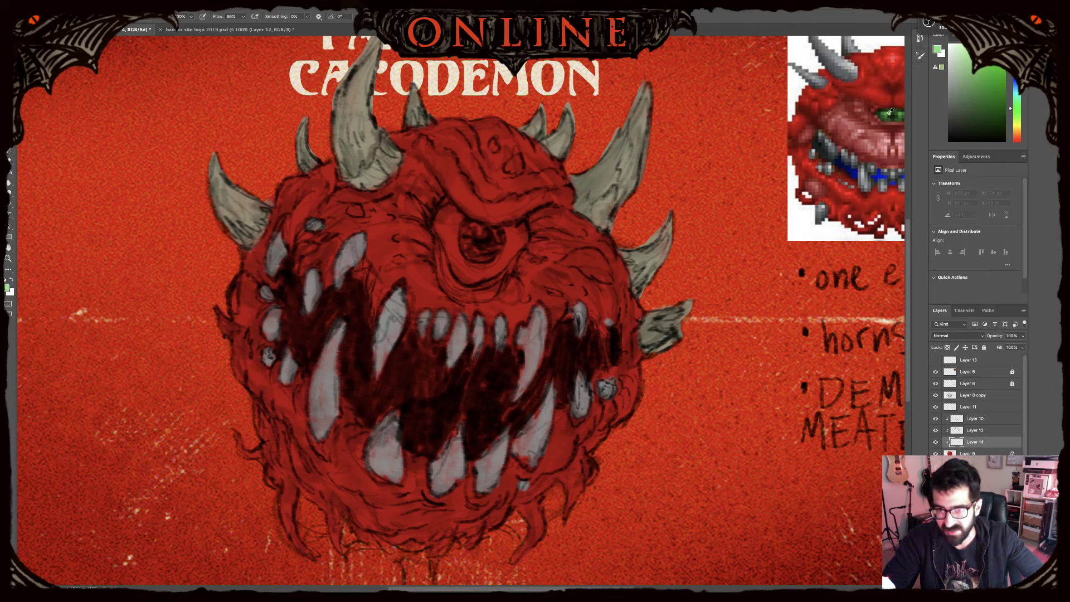
{"action": "left_click", "coordinate": [885, 115], "text": "alt"}
{"action": "left_click", "coordinate": [888, 115], "text": "alt"}
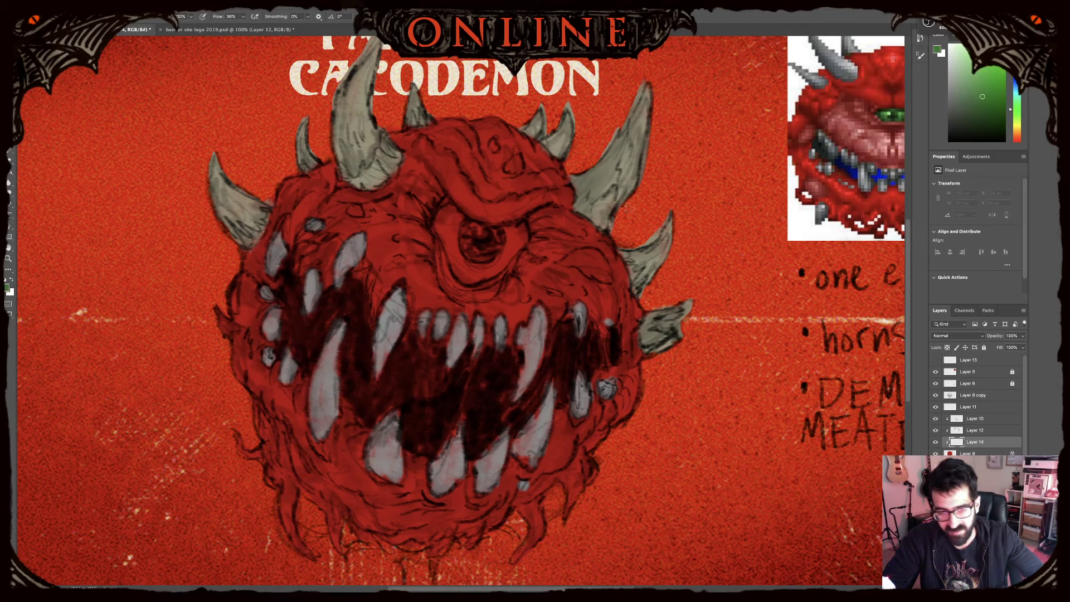
{"action": "left_click_drag", "start_coordinate": [444, 224], "coordinate": [463, 273]}
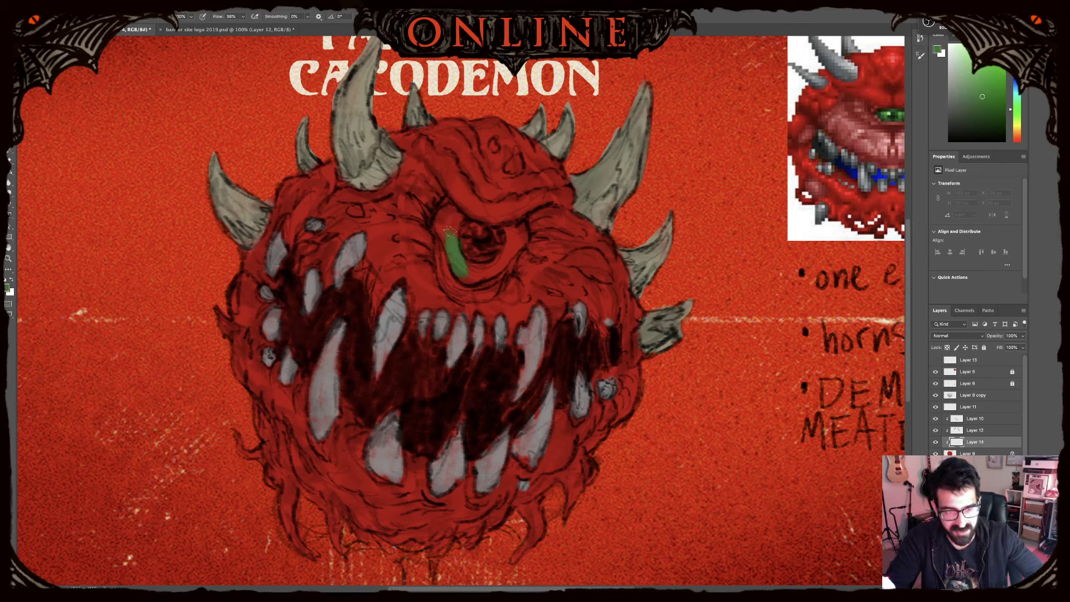
{"action": "mouse_move", "coordinate": [441, 224]}
{"action": "left_mouse_down"}
{"action": "mouse_move", "coordinate": [473, 277]}
{"action": "mouse_move", "coordinate": [455, 271]}
{"action": "mouse_move", "coordinate": [492, 255]}
{"action": "mouse_move", "coordinate": [463, 223]}
{"action": "mouse_move", "coordinate": [482, 242]}
{"action": "mouse_move", "coordinate": [499, 230]}
{"action": "mouse_move", "coordinate": [503, 247]}
{"action": "mouse_move", "coordinate": [514, 242]}
{"action": "mouse_move", "coordinate": [502, 259]}
{"action": "mouse_move", "coordinate": [527, 220]}
{"action": "left_mouse_up"}
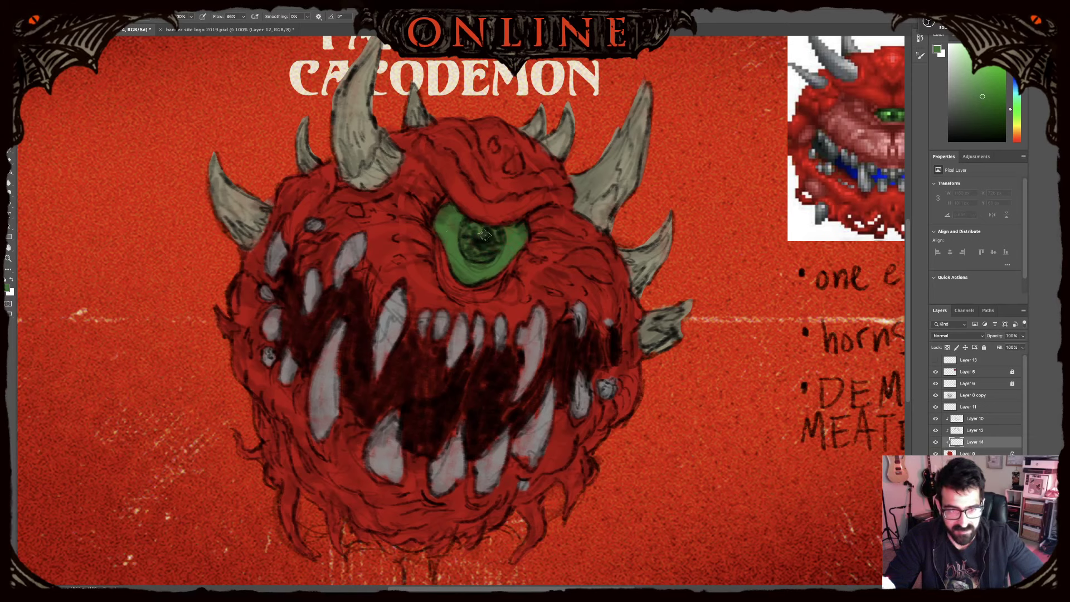
- Adjust the eye's Hue/Saturation to hue -79, saturation +8 and lightness -7
{"action": "key", "text": "ctrl+u"}
{"action": "left_click_drag", "start_coordinate": [192, 303], "coordinate": [176, 304]}
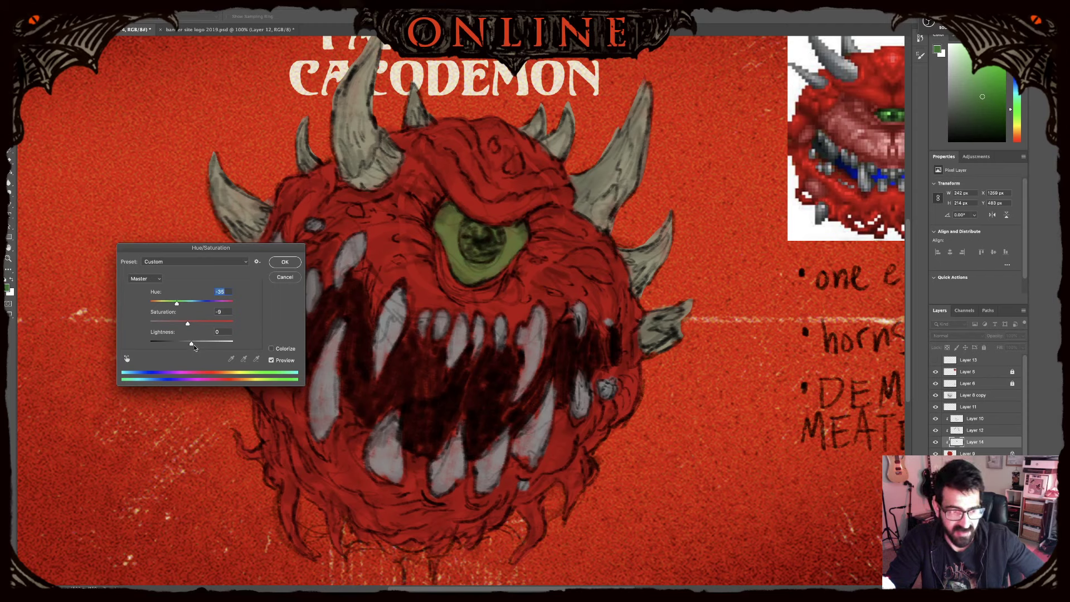
{"action": "left_click_drag", "start_coordinate": [192, 343], "coordinate": [188, 344]}
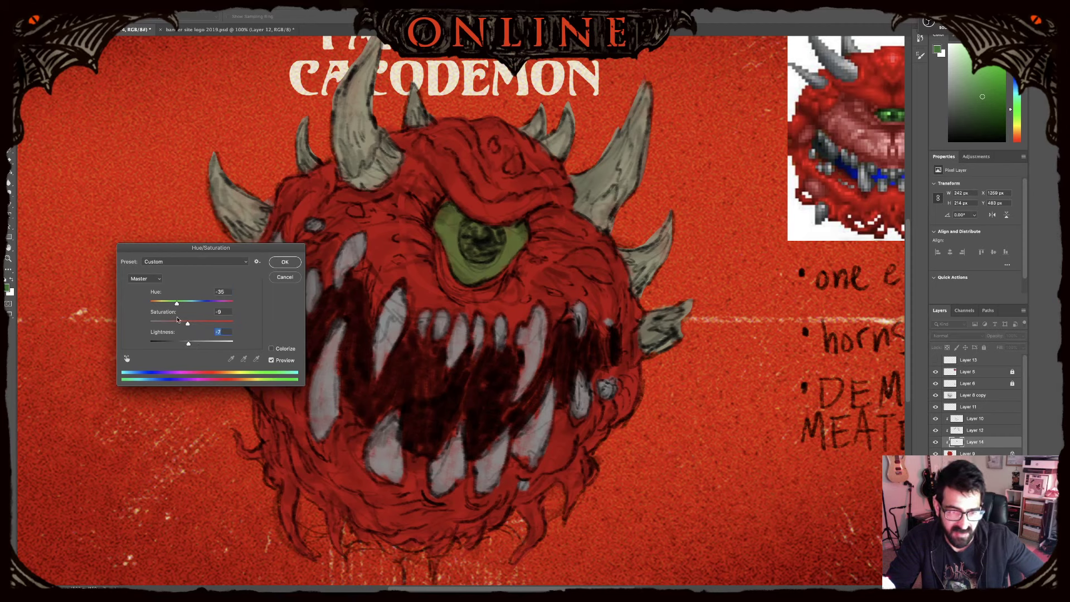
{"action": "left_click_drag", "start_coordinate": [177, 303], "coordinate": [167, 304]}
{"action": "left_click_drag", "start_coordinate": [187, 322], "coordinate": [195, 321]}
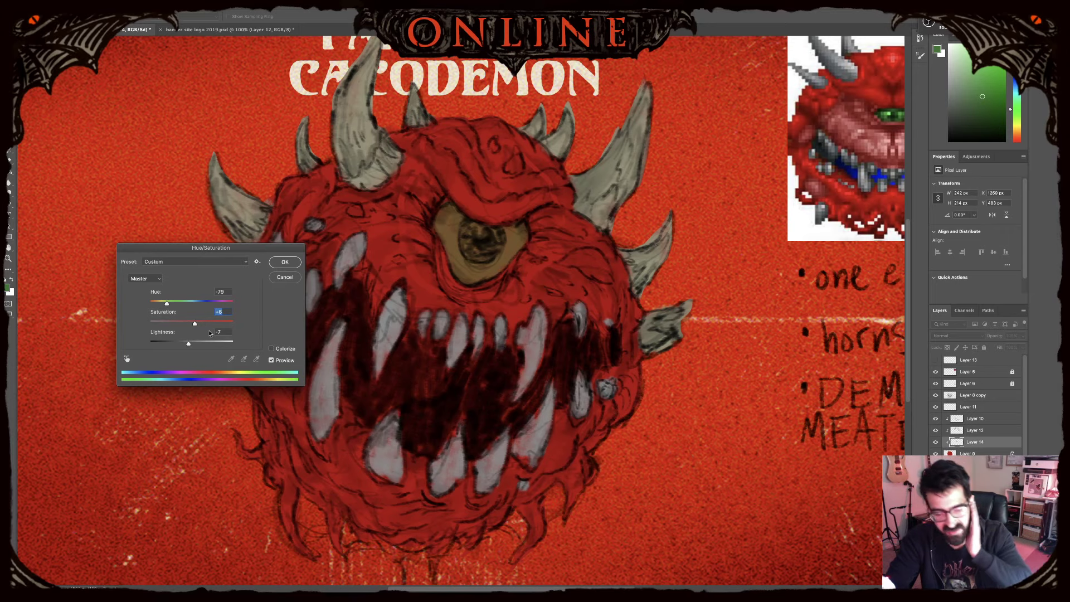
{"action": "key", "text": "Return"}
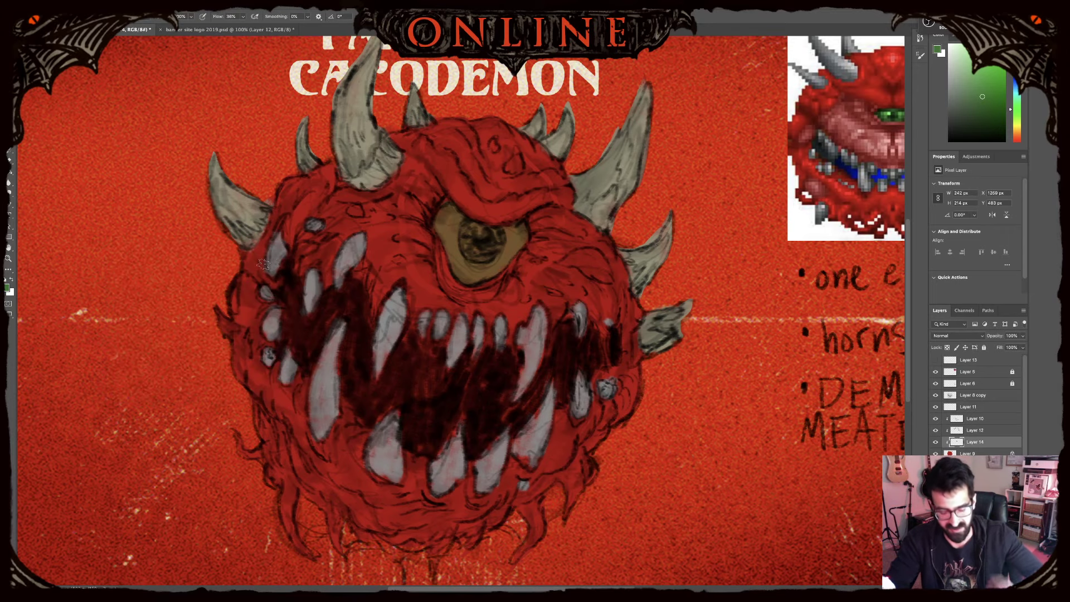
- Examine the recolored eye and horns up close and on the whole poster, comparing them with the reference sprite
{"action": "key", "text": "ctrl+minus"}
{"action": "key", "text": "ctrl+minus"}
{"action": "key", "text": "ctrl+minus"}
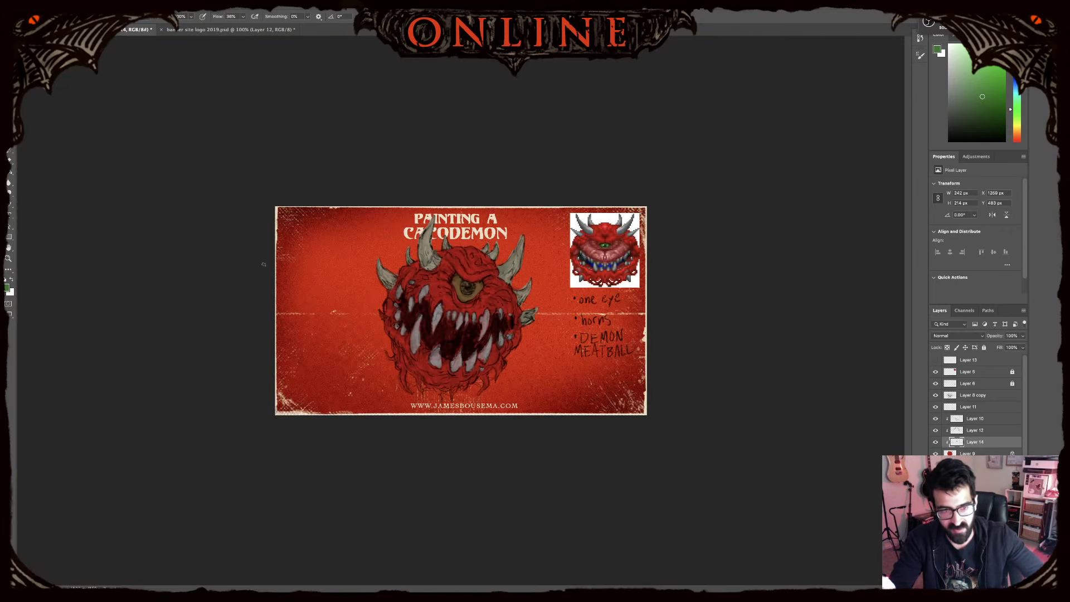
{"action": "key", "text": "ctrl+plus"}
{"action": "key", "text": "ctrl+plus"}
{"action": "key", "text": "ctrl+plus"}
{"action": "key", "text": "ctrl+plus"}
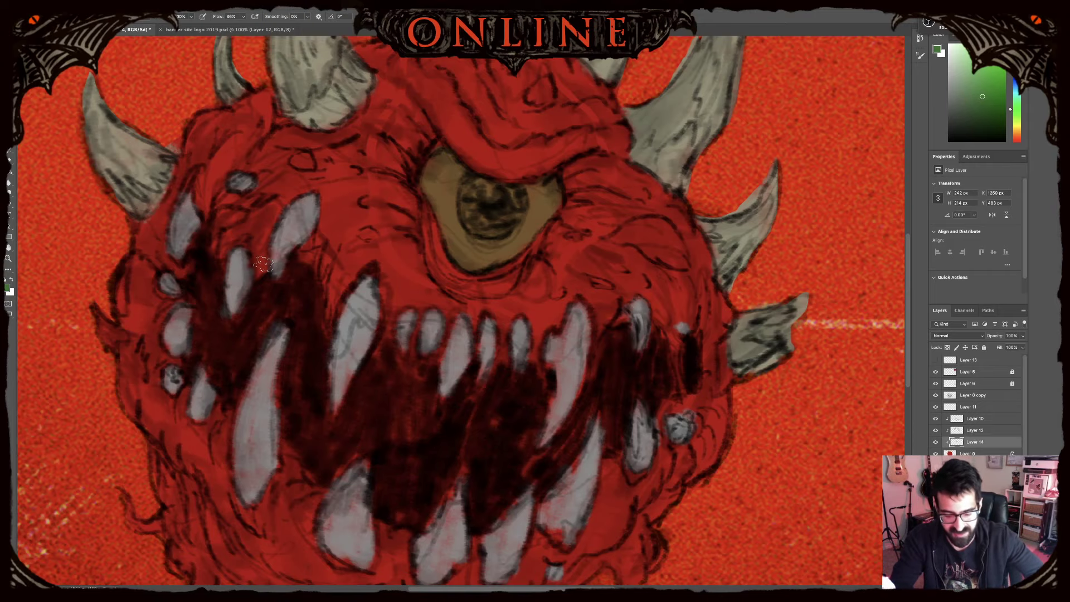
{"action": "key", "text": "ctrl+plus"}
{"action": "left_click_drag", "start_coordinate": [643, 151], "coordinate": [309, 382]}
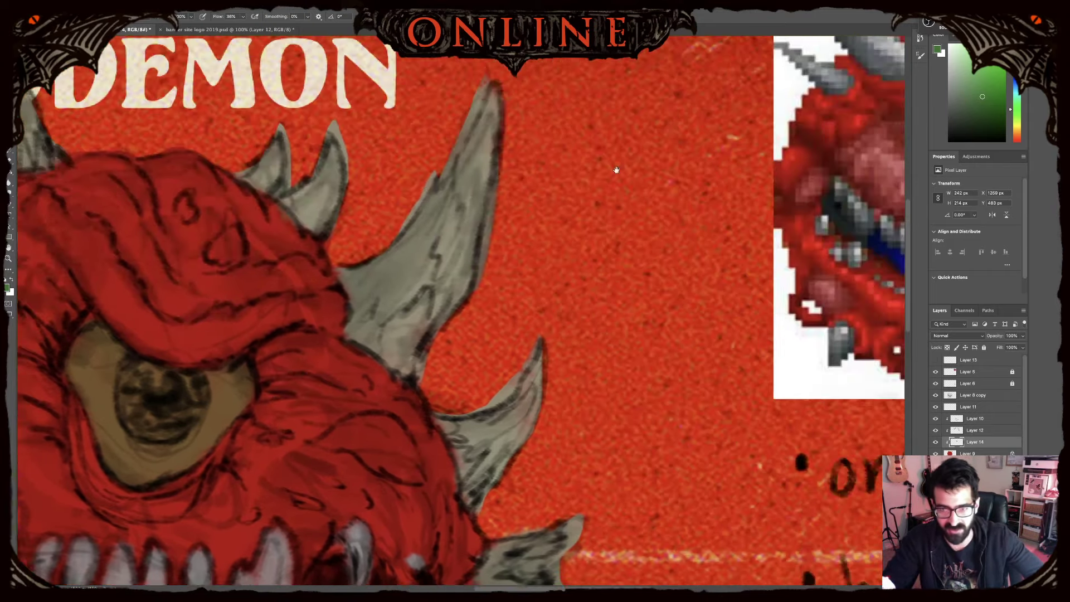
{"action": "mouse_move", "coordinate": [617, 169]}
{"action": "left_mouse_down"}
{"action": "mouse_move", "coordinate": [487, 228]}
{"action": "mouse_move", "coordinate": [645, 157]}
{"action": "left_mouse_up"}
{"action": "key", "text": "ctrl+0"}
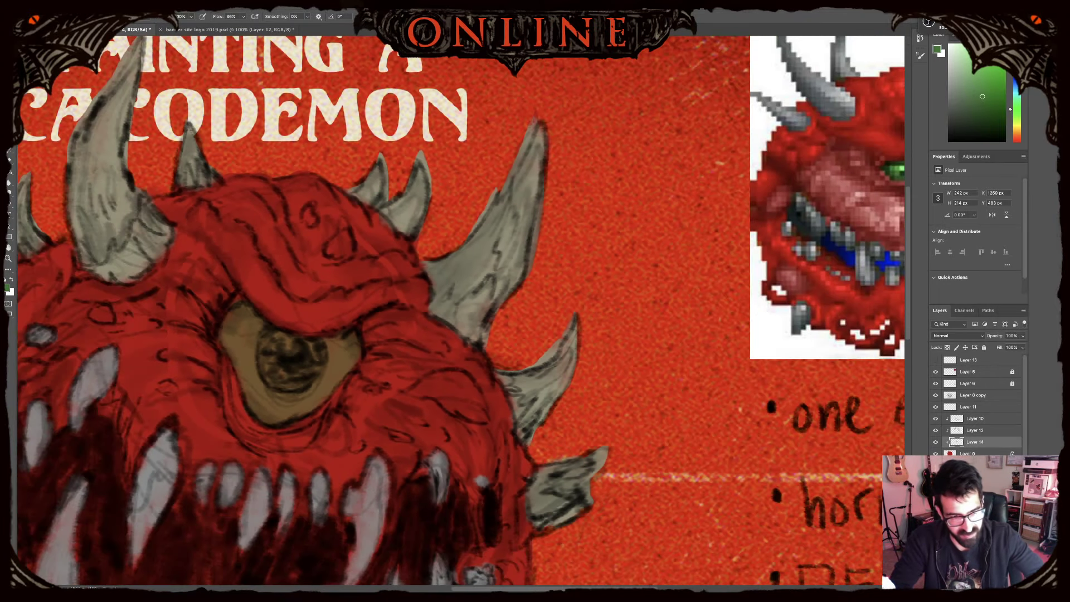
{"action": "key", "text": "super+plus"}
{"action": "key", "text": "super+plus"}
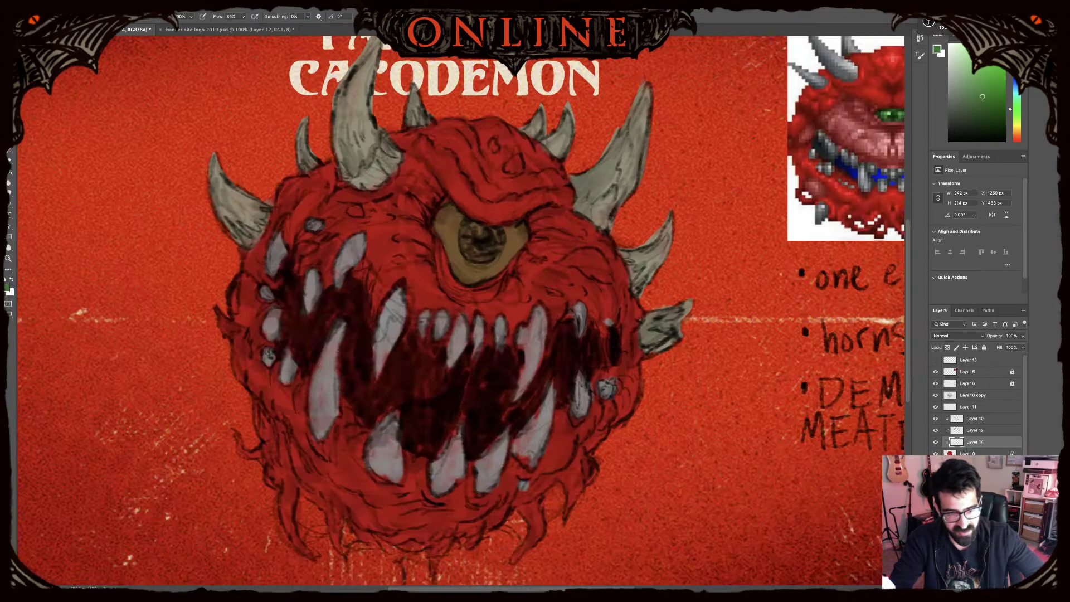
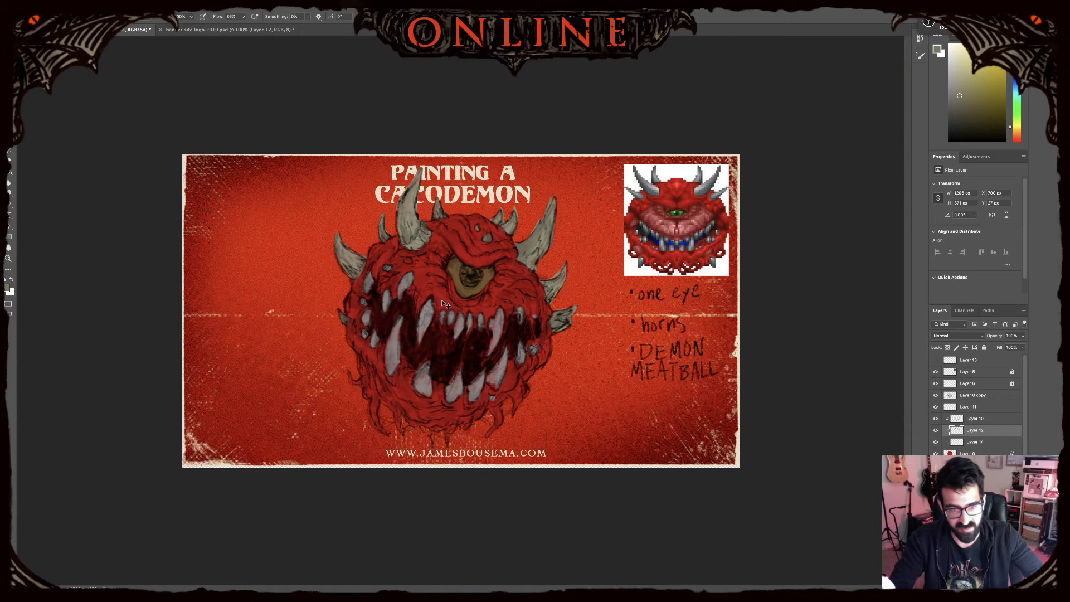
- Check the whole poster, then add a clipped layer directly above the red silhouette, Layer 9
{"action": "scroll", "coordinate": [441, 299], "scroll_direction": "up", "scroll_amount": 2}
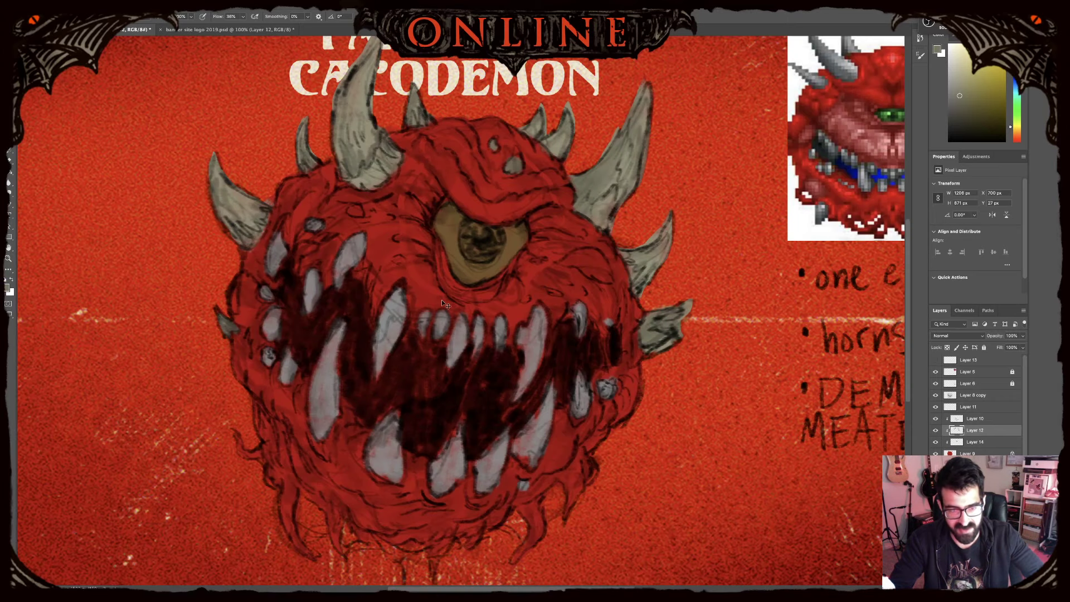
{"action": "scroll", "coordinate": [442, 303], "scroll_direction": "down", "scroll_amount": 2}
{"action": "scroll", "coordinate": [444, 304], "scroll_direction": "up", "scroll_amount": 1}
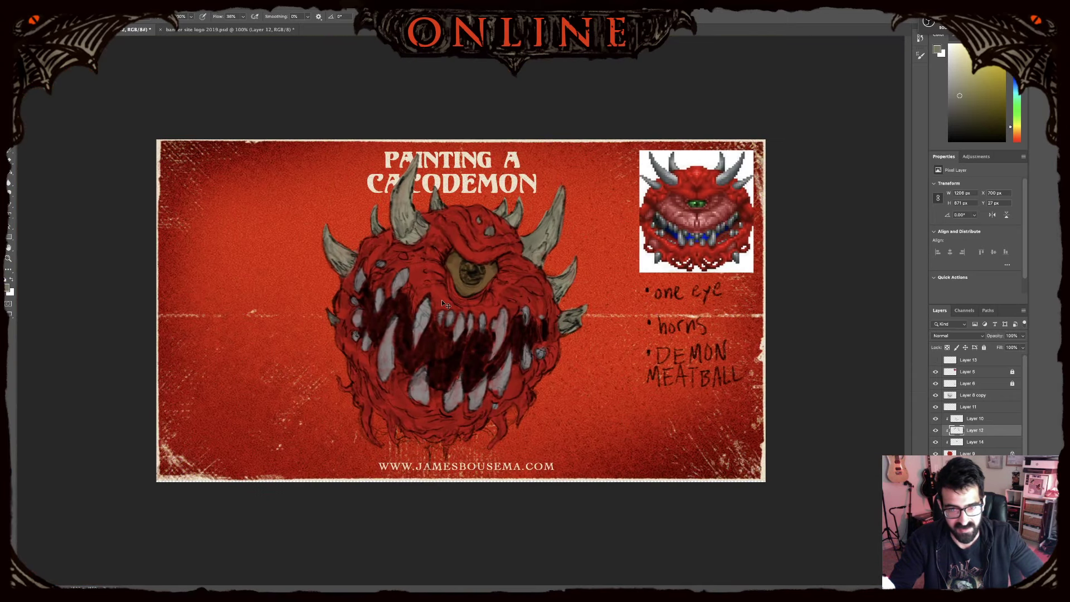
{"action": "scroll", "coordinate": [441, 300], "scroll_direction": "up", "scroll_amount": 2}
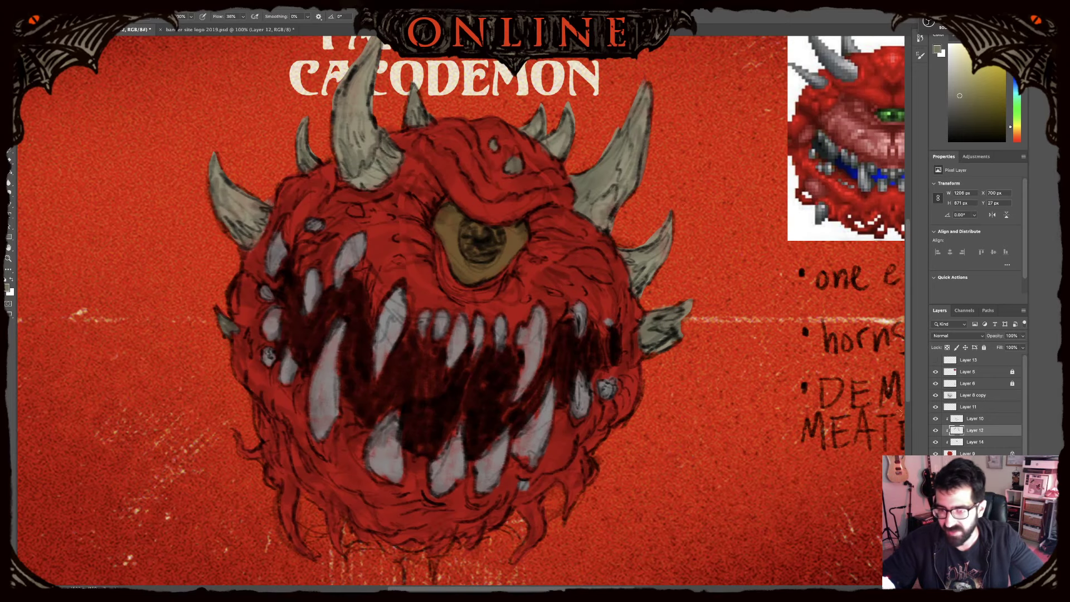
{"action": "left_click", "coordinate": [962, 452]}
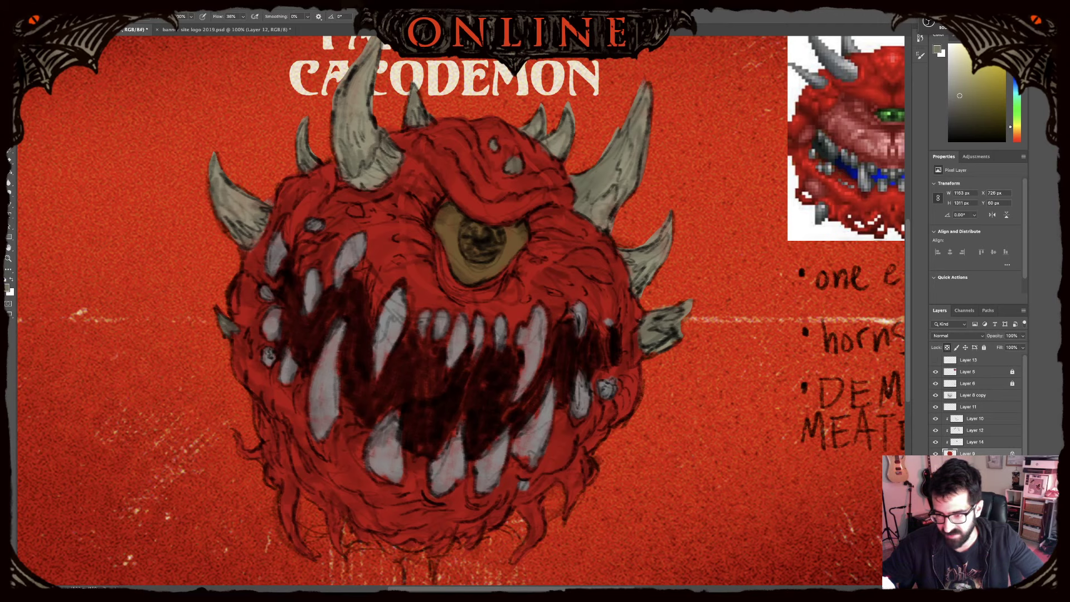
{"action": "left_click", "coordinate": [1002, 583]}
- Sample a muted pink from the reference sprite's face and paint it along the upper gums and around the creature's left and lower teeth
{"action": "left_click", "coordinate": [848, 127], "text": "alt"}
{"action": "mouse_move", "coordinate": [423, 300]}
{"action": "left_mouse_down"}
{"action": "mouse_move", "coordinate": [378, 288]}
{"action": "mouse_move", "coordinate": [374, 265]}
{"action": "mouse_move", "coordinate": [362, 271]}
{"action": "mouse_move", "coordinate": [382, 258]}
{"action": "mouse_move", "coordinate": [387, 266]}
{"action": "mouse_move", "coordinate": [369, 243]}
{"action": "mouse_move", "coordinate": [341, 236]}
{"action": "mouse_move", "coordinate": [328, 272]}
{"action": "mouse_move", "coordinate": [290, 234]}
{"action": "left_mouse_up"}
{"action": "left_click_drag", "start_coordinate": [379, 248], "coordinate": [438, 296]}
{"action": "mouse_move", "coordinate": [426, 301]}
{"action": "left_mouse_down"}
{"action": "mouse_move", "coordinate": [510, 310]}
{"action": "mouse_move", "coordinate": [514, 321]}
{"action": "mouse_move", "coordinate": [535, 301]}
{"action": "mouse_move", "coordinate": [548, 316]}
{"action": "mouse_move", "coordinate": [552, 301]}
{"action": "mouse_move", "coordinate": [601, 322]}
{"action": "left_mouse_up"}
{"action": "left_click_drag", "start_coordinate": [298, 385], "coordinate": [321, 446]}
{"action": "left_click_drag", "start_coordinate": [320, 445], "coordinate": [385, 497]}
{"action": "left_click_drag", "start_coordinate": [346, 415], "coordinate": [362, 468]}
{"action": "left_click_drag", "start_coordinate": [385, 497], "coordinate": [466, 493]}
{"action": "left_click_drag", "start_coordinate": [260, 326], "coordinate": [278, 286]}
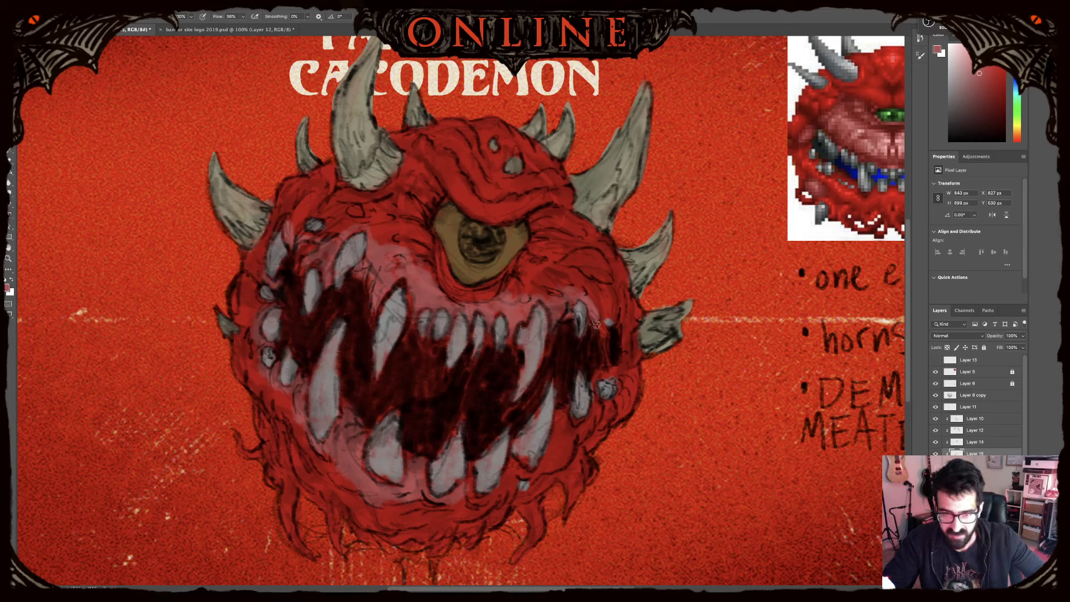
- Continue the pink gums around the right corner of the mouth and between the lower teeth
{"action": "left_click_drag", "start_coordinate": [599, 323], "coordinate": [593, 346]}
{"action": "left_click_drag", "start_coordinate": [560, 414], "coordinate": [532, 471]}
{"action": "left_click_drag", "start_coordinate": [568, 415], "coordinate": [560, 457]}
{"action": "left_click_drag", "start_coordinate": [619, 365], "coordinate": [588, 410]}
{"action": "left_click_drag", "start_coordinate": [510, 474], "coordinate": [499, 495]}
{"action": "left_click_drag", "start_coordinate": [472, 473], "coordinate": [479, 502]}
{"action": "mouse_move", "coordinate": [352, 406]}
{"action": "left_mouse_down"}
{"action": "mouse_move", "coordinate": [396, 416]}
{"action": "mouse_move", "coordinate": [421, 456]}
{"action": "left_mouse_up"}
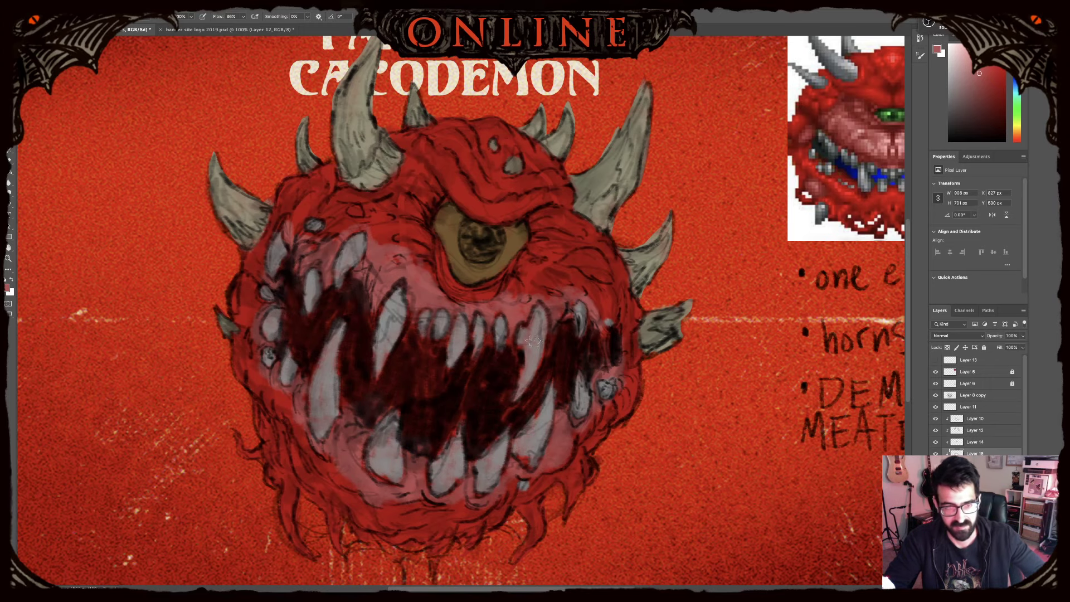
- Extend the pink skin upward from the mouth along both sides of the eye
{"action": "key", "text": "super+0"}
{"action": "key", "text": "super+equal"}
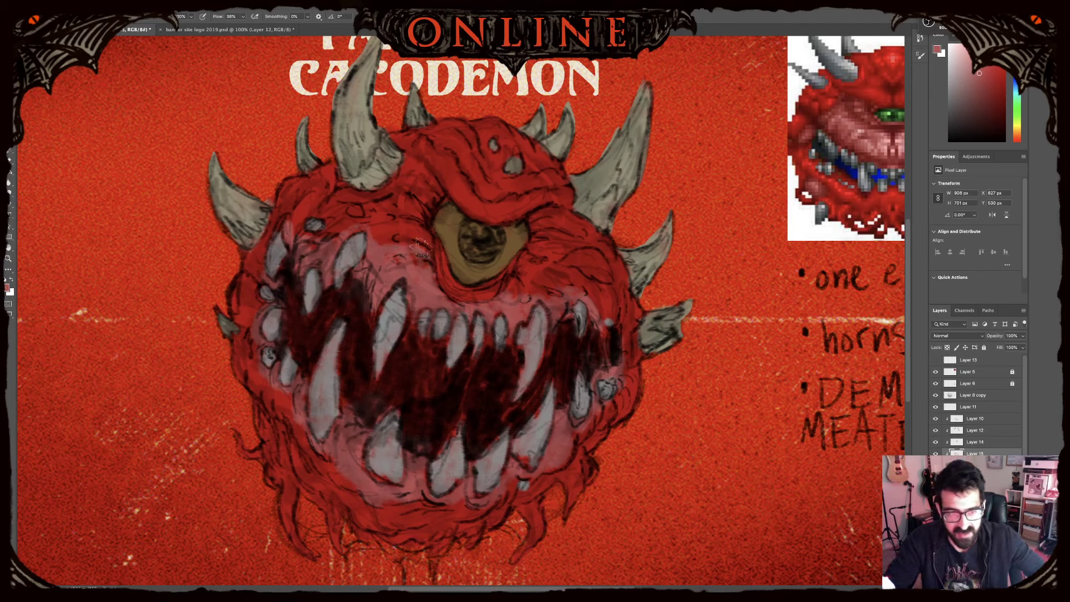
{"action": "mouse_move", "coordinate": [389, 234]}
{"action": "left_mouse_down"}
{"action": "mouse_move", "coordinate": [422, 234]}
{"action": "mouse_move", "coordinate": [382, 229]}
{"action": "mouse_move", "coordinate": [415, 206]}
{"action": "mouse_move", "coordinate": [401, 196]}
{"action": "mouse_move", "coordinate": [412, 184]}
{"action": "mouse_move", "coordinate": [426, 195]}
{"action": "left_mouse_up"}
{"action": "left_click_drag", "start_coordinate": [527, 214], "coordinate": [560, 262]}
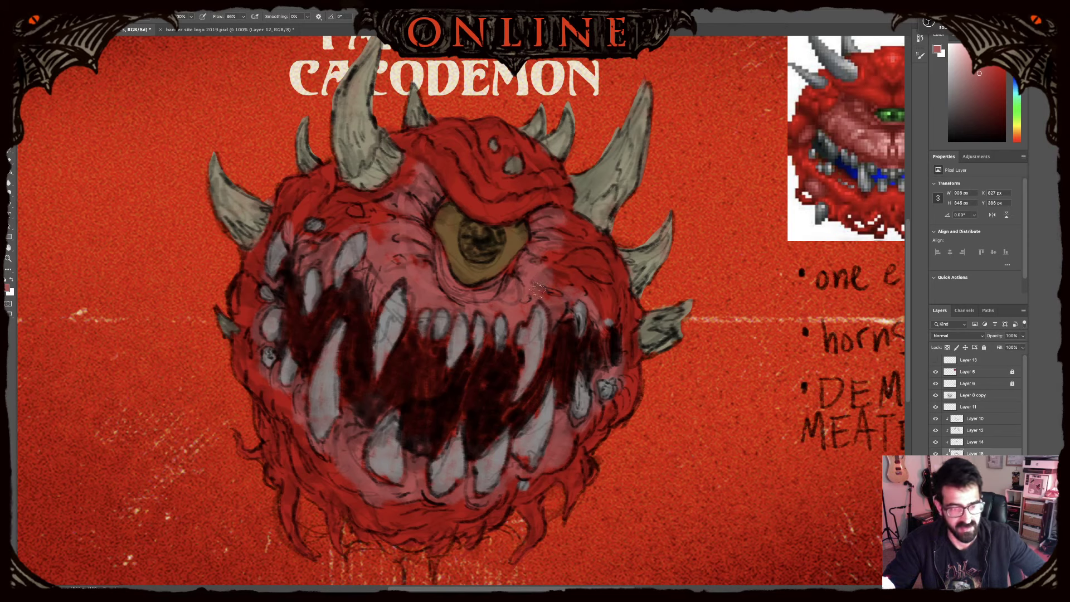
- Check the pink face areas on the whole poster against the reference sprite
{"action": "key", "text": "e"}
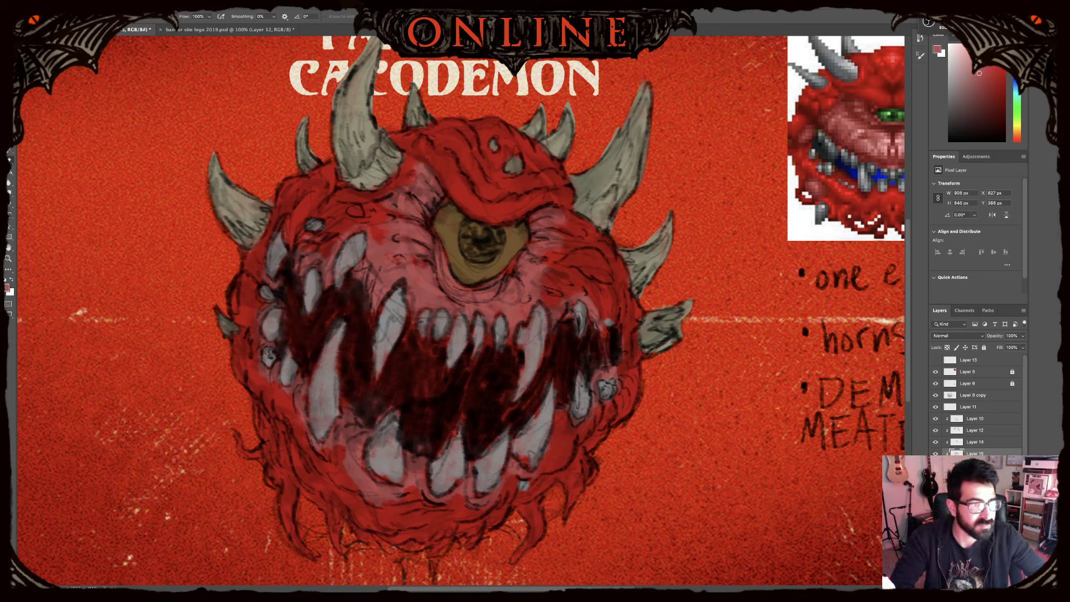
{"action": "key", "text": "b"}
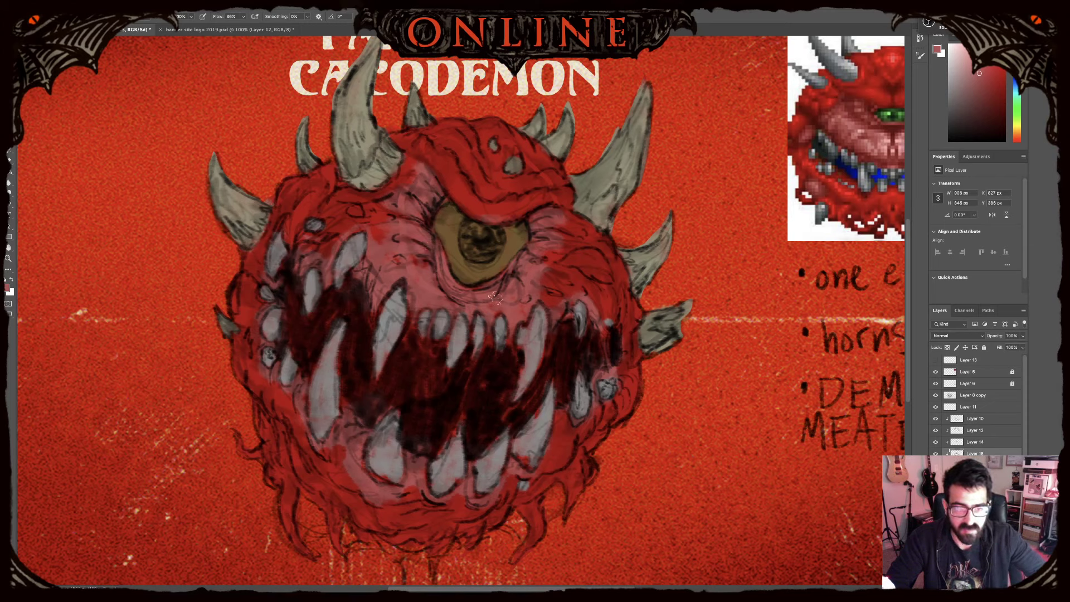
{"action": "key", "text": "e"}
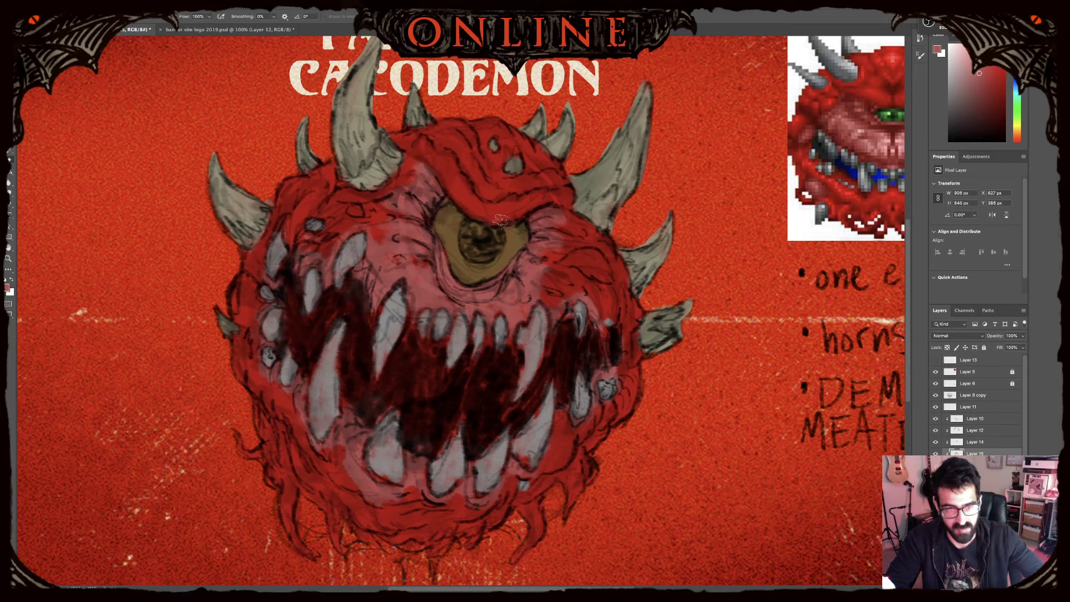
{"action": "key", "text": "ctrl+minus"}
{"action": "key", "text": "ctrl+minus"}
{"action": "key", "text": "ctrl+minus"}
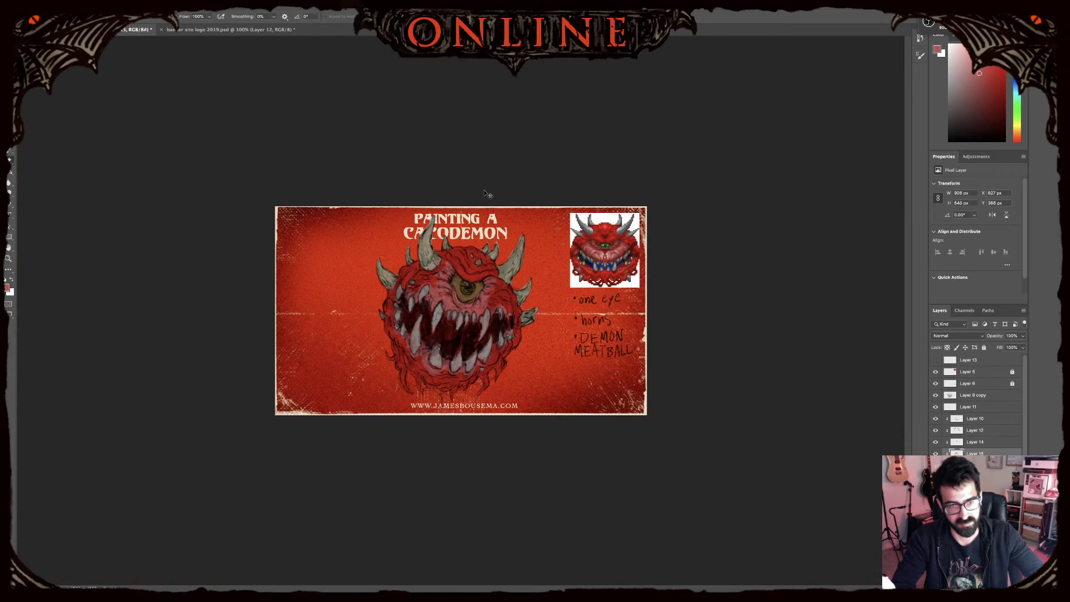
{"action": "key", "text": "ctrl+plus"}
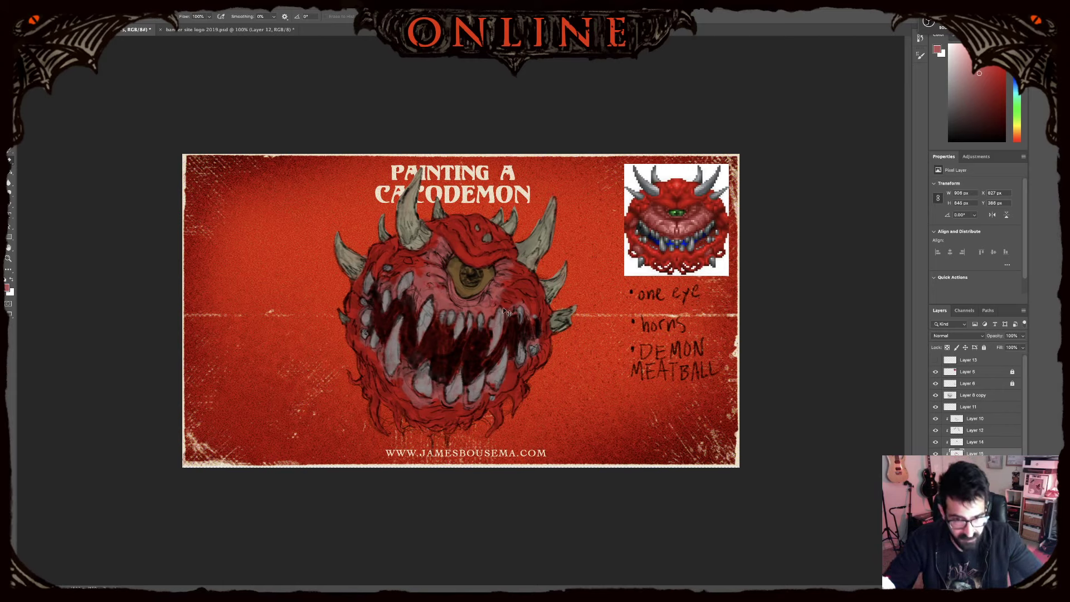
{"action": "key", "text": "b"}
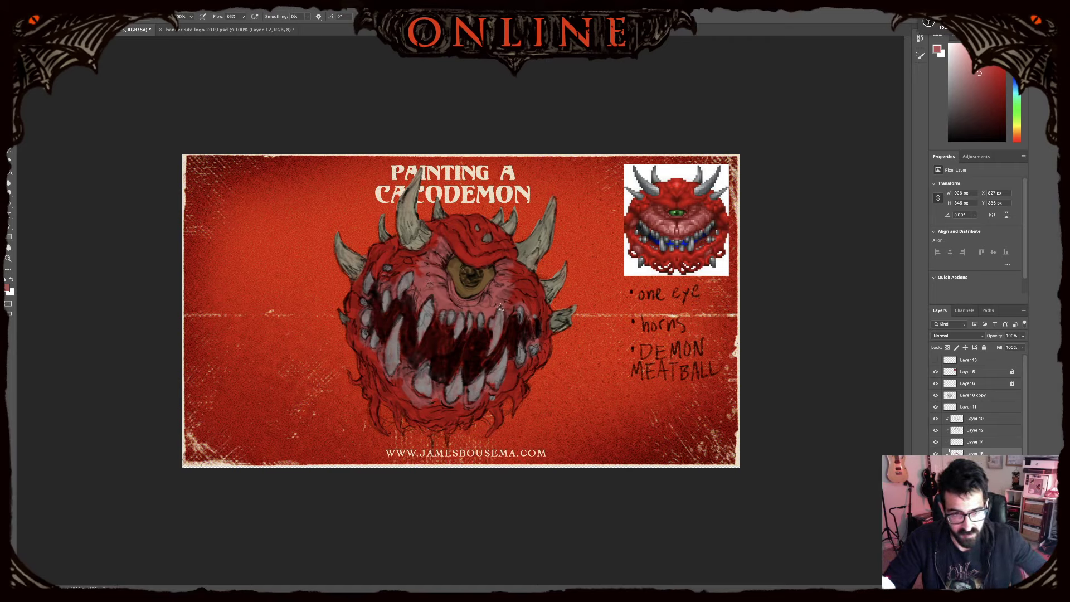
- Erase the pink along the lower eyelid so the rim beneath the eye is red
{"action": "key", "text": "super+plus"}
{"action": "key", "text": "super+plus"}
{"action": "key", "text": "e"}
{"action": "left_click_drag", "start_coordinate": [439, 254], "coordinate": [473, 296]}
{"action": "left_click_drag", "start_coordinate": [474, 297], "coordinate": [504, 280]}
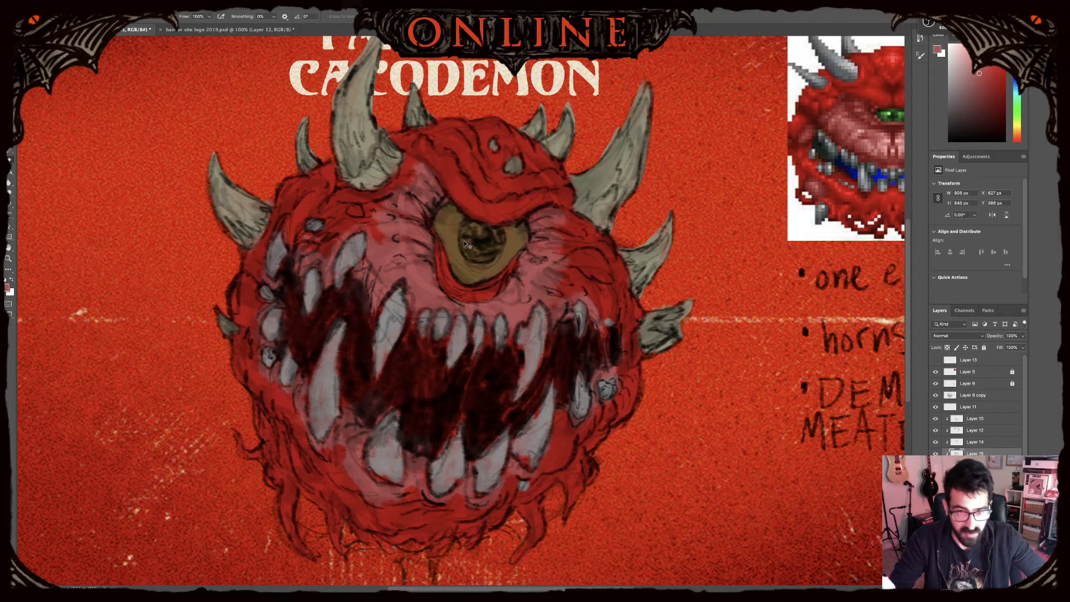
- Compare the creature's face colors up close and across the whole poster
{"action": "key", "text": "super+minus"}
{"action": "key", "text": "super+minus"}
{"action": "key", "text": "super+minus"}
{"action": "key", "text": "super+plus"}
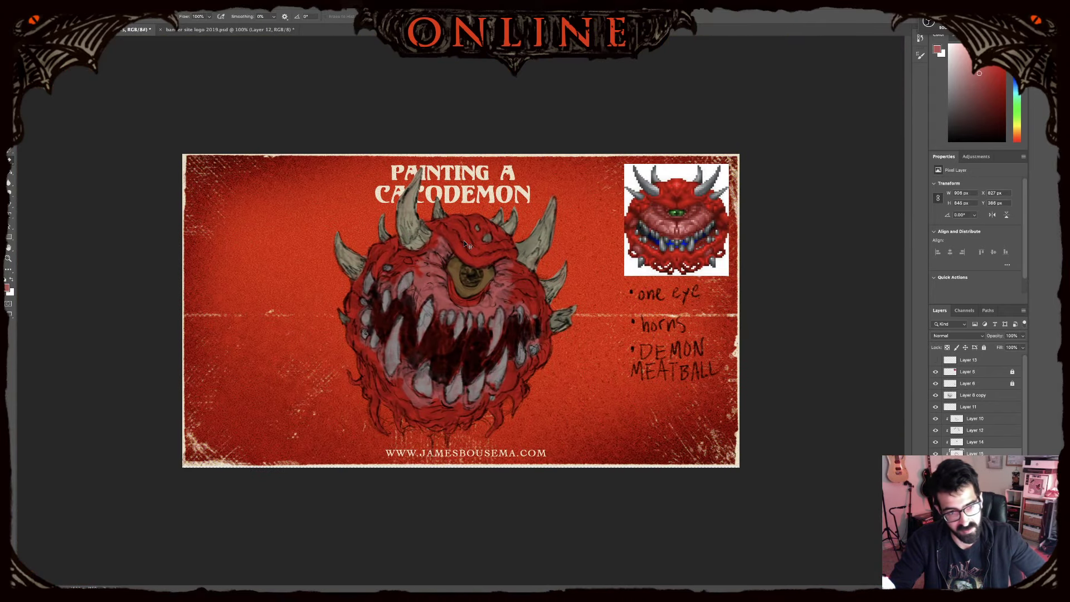
{"action": "key", "text": "super+plus"}
{"action": "key", "text": "super+plus"}
{"action": "key", "text": "super+minus"}
{"action": "key", "text": "super+minus"}
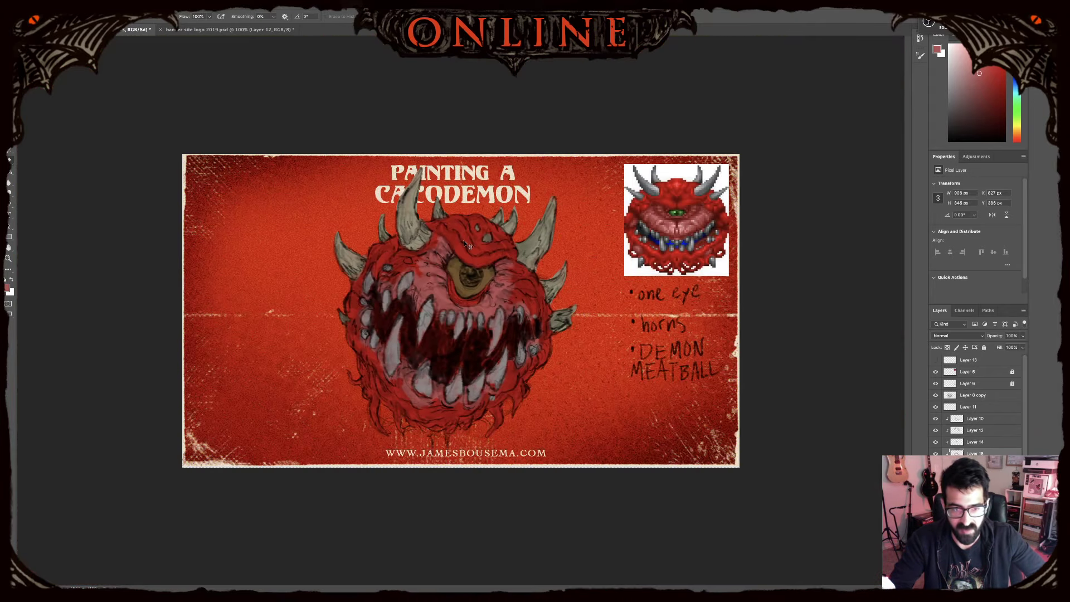
- Brighten the red silhouette layer with Levels by lowering the white input level to 221, and check the whole poster
{"action": "left_click", "coordinate": [976, 465]}
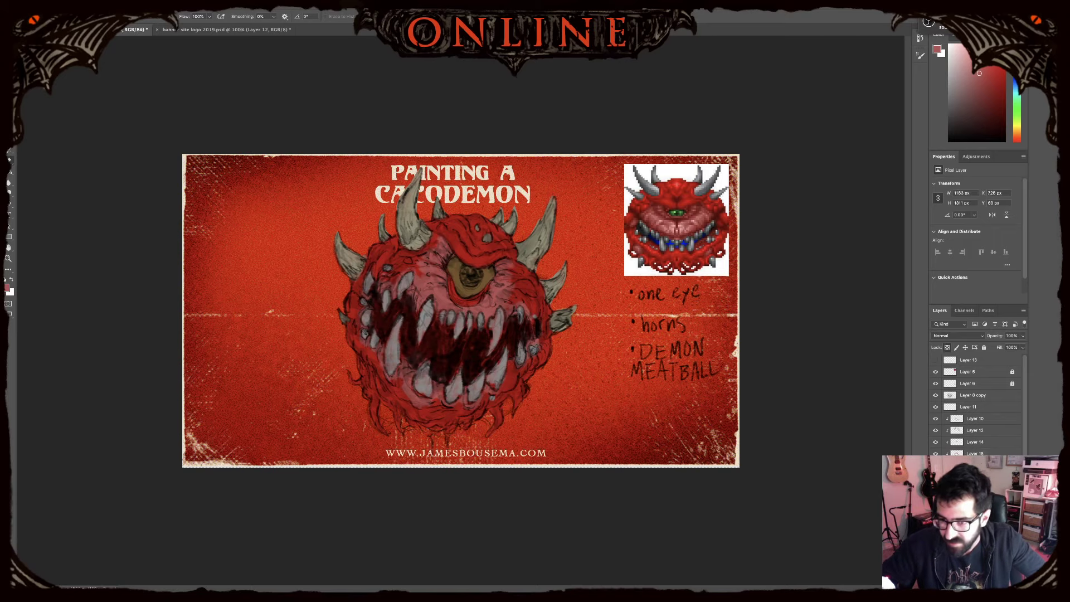
{"action": "key", "text": "super+l"}
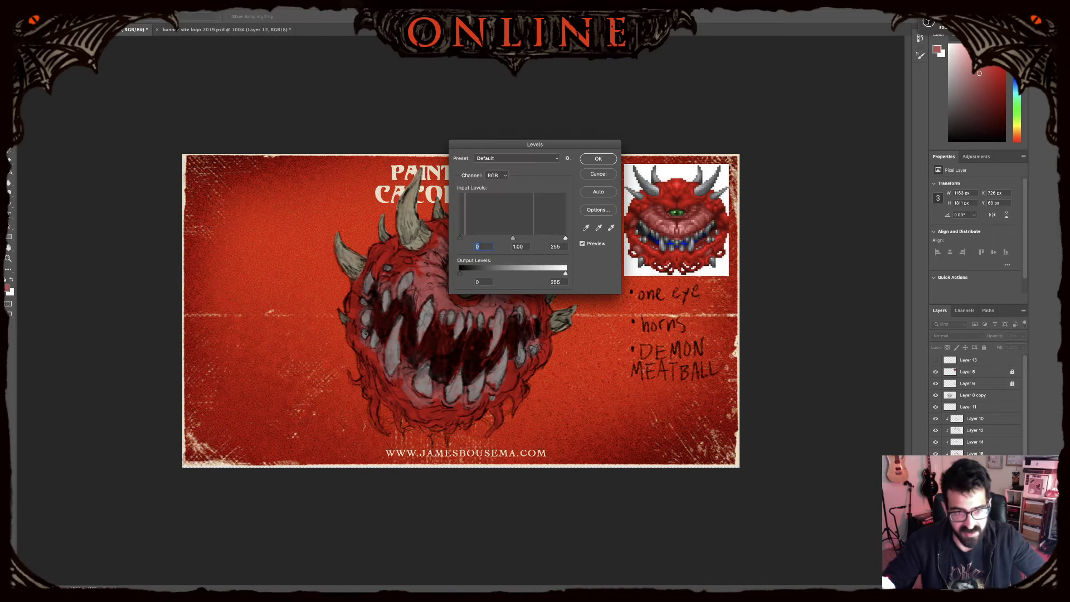
{"action": "left_click_drag", "start_coordinate": [565, 239], "coordinate": [552, 239]}
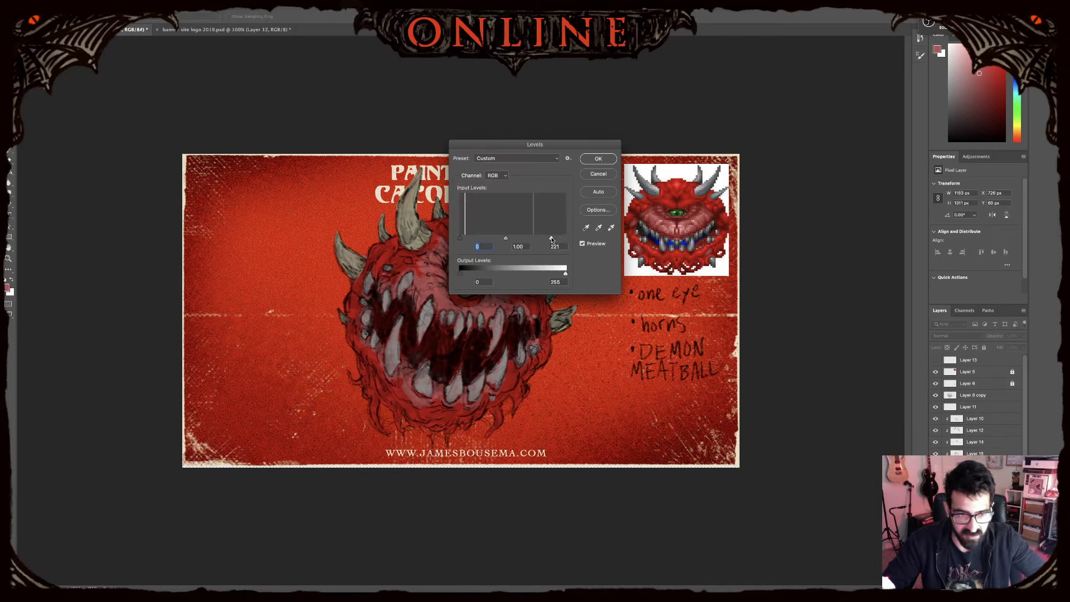
{"action": "key", "text": "Return"}
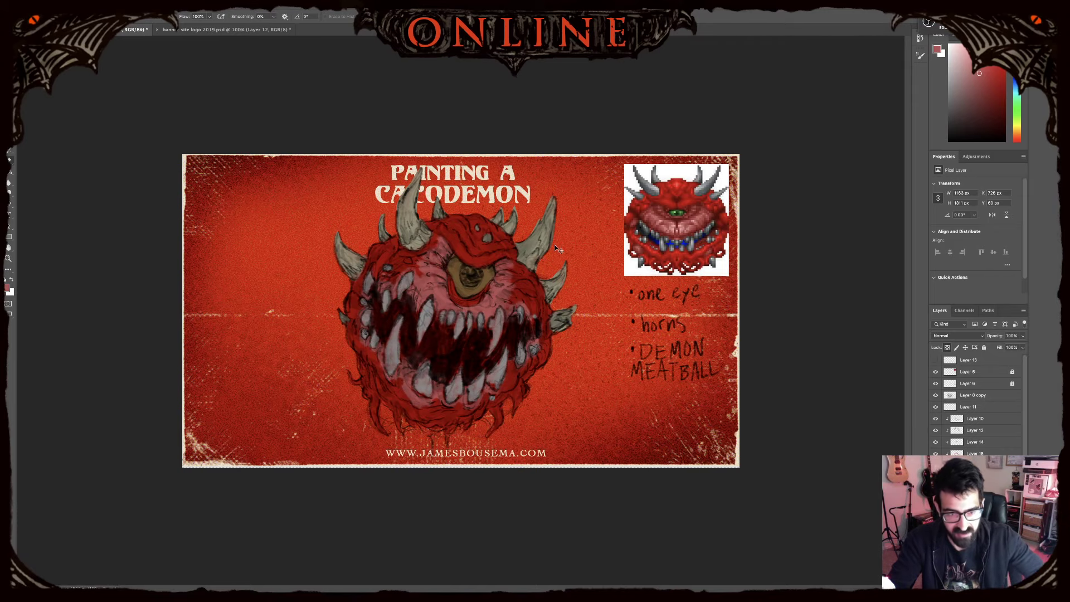
{"action": "key", "text": "super+minus"}
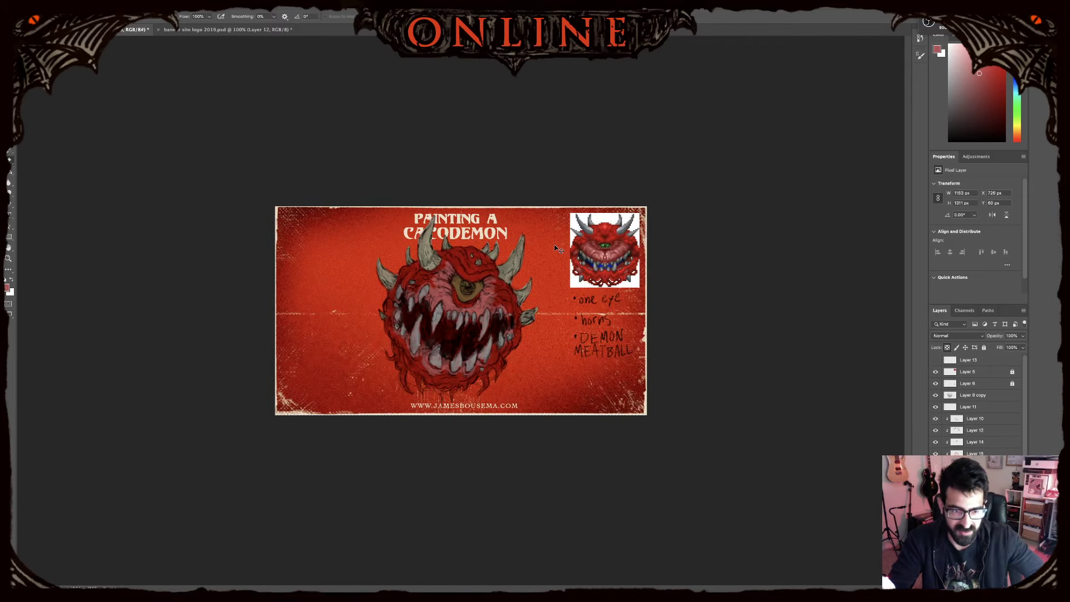
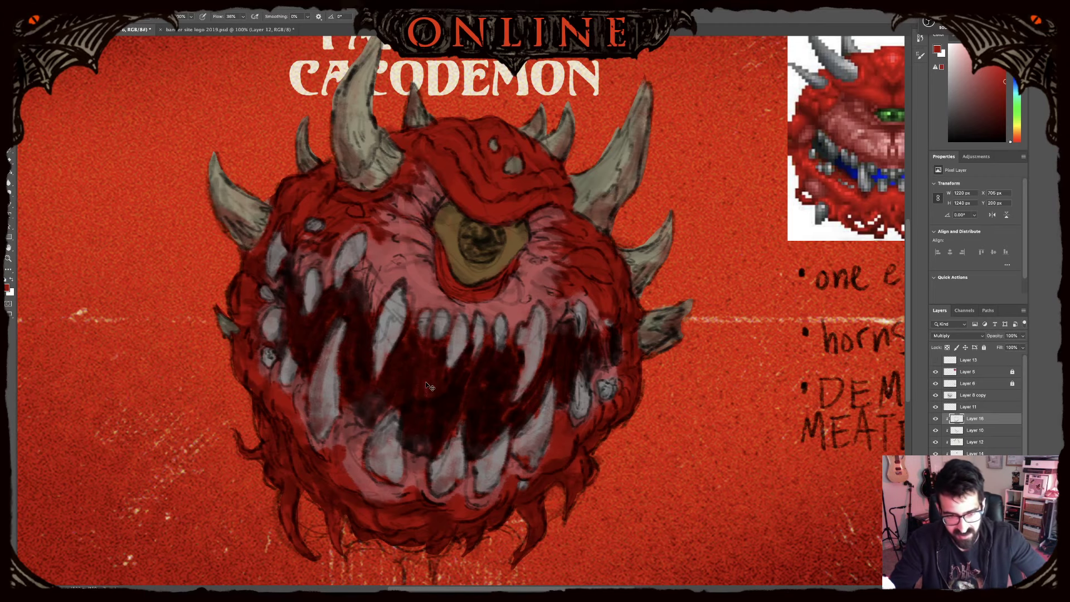
- Examine the dark red Multiply shading on the creature up close and on the whole poster
{"action": "key", "text": "super+0"}
{"action": "key", "text": "super+plus"}
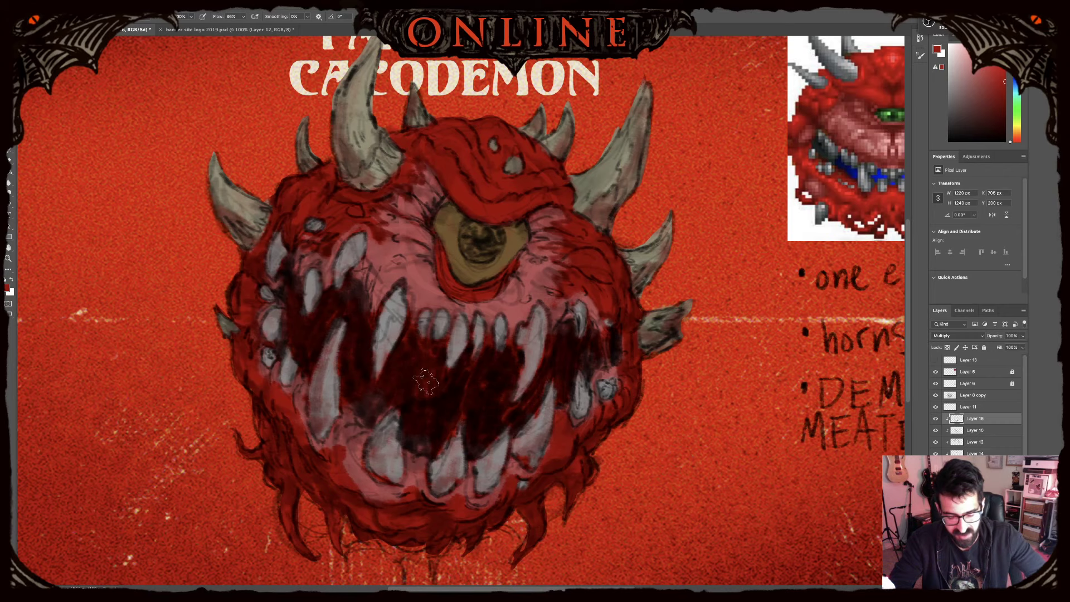
{"action": "key", "text": "super+minus"}
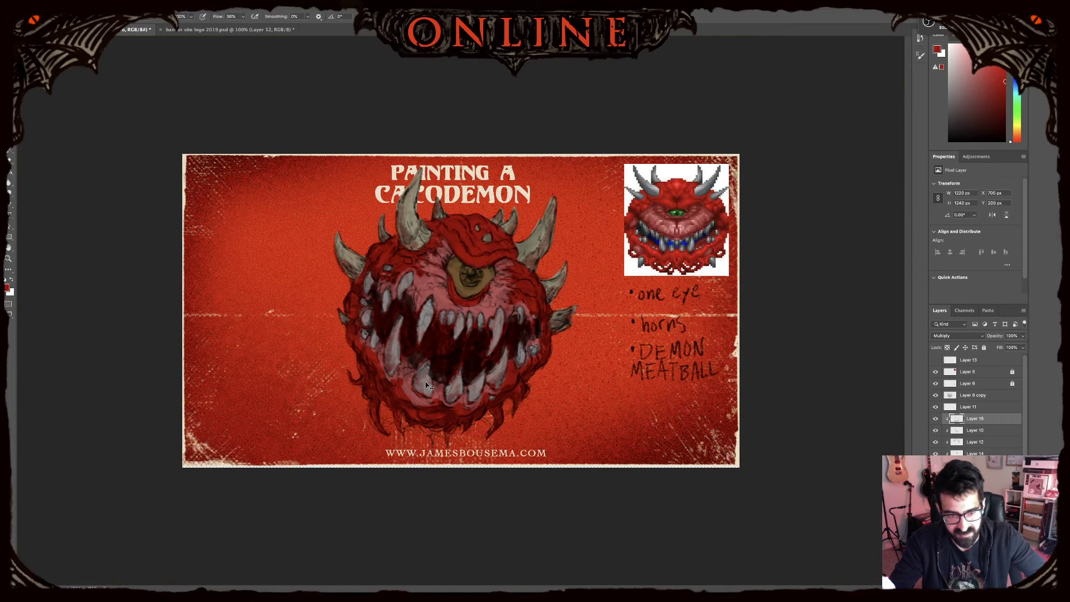
- Compare the painted creature with the reference sprite, both up close and across the whole poster
{"action": "key", "text": "super+minus"}
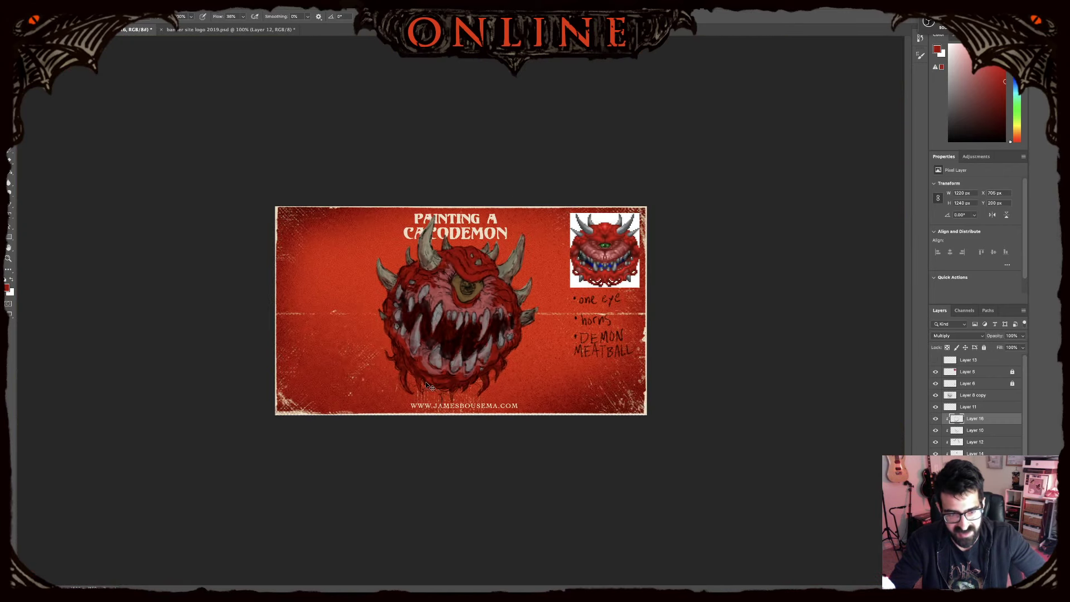
{"action": "key", "text": "super+equal"}
{"action": "key", "text": "super+equal"}
{"action": "key", "text": "super+equal"}
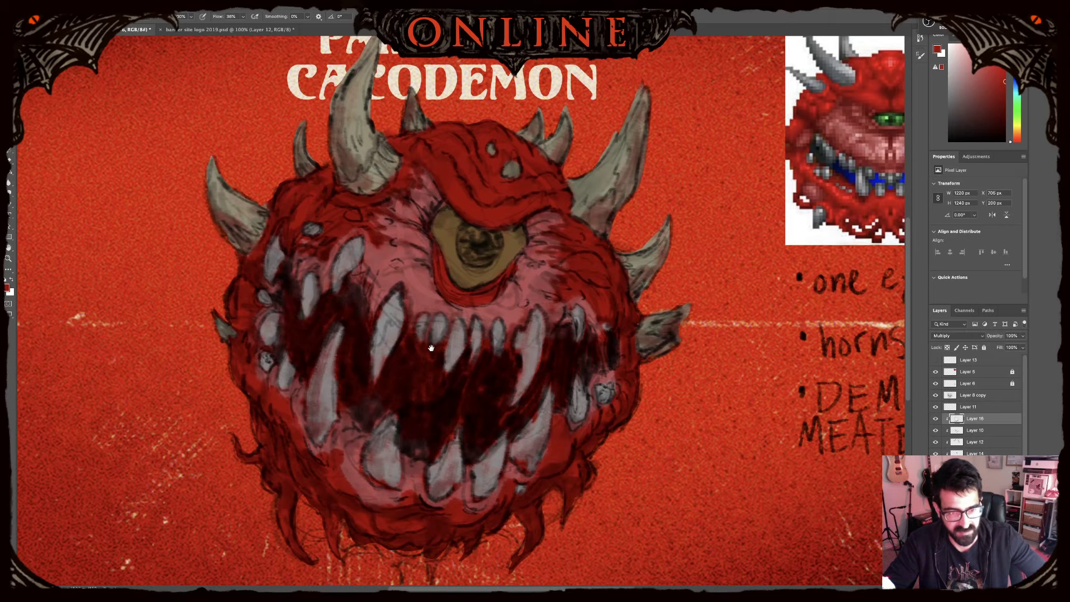
{"action": "left_click_drag", "start_coordinate": [431, 348], "coordinate": [422, 380]}
{"action": "key", "text": "super+minus"}
{"action": "key", "text": "super+minus"}
{"action": "key", "text": "super+minus"}
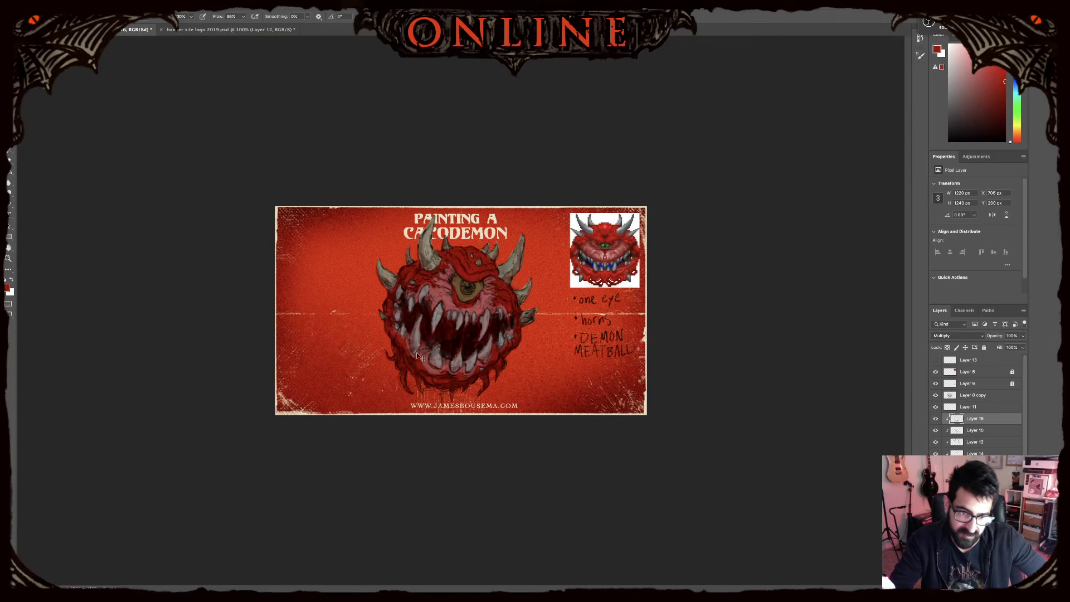
{"action": "key", "text": "super+equal"}
{"action": "key", "text": "super+equal"}
{"action": "key", "text": "super+equal"}
{"action": "key", "text": "super+equal"}
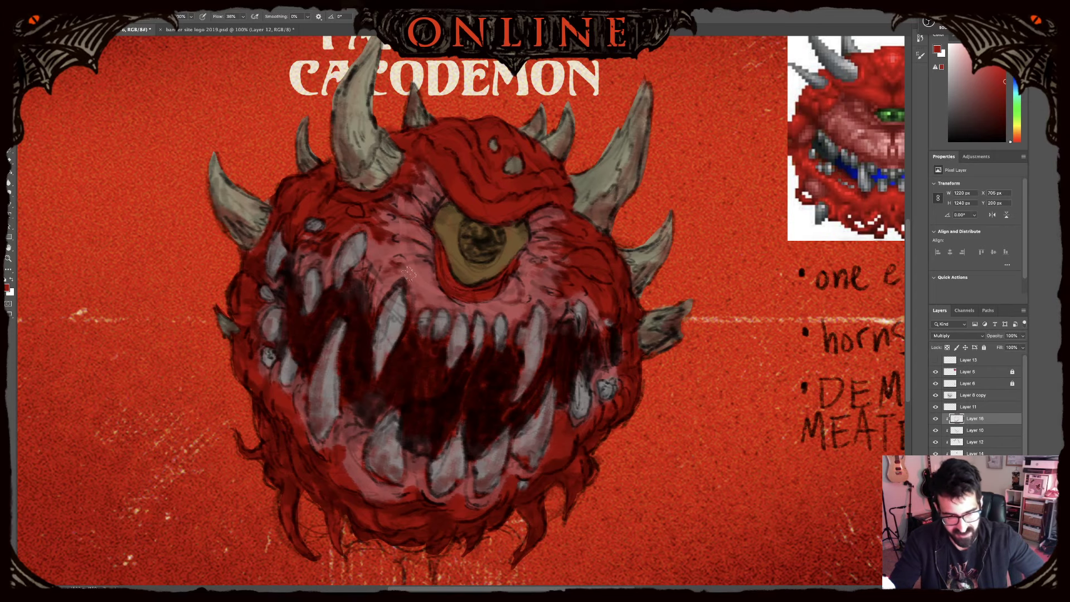
{"action": "key", "text": "ctrl+0"}
{"action": "key", "text": "ctrl+minus"}
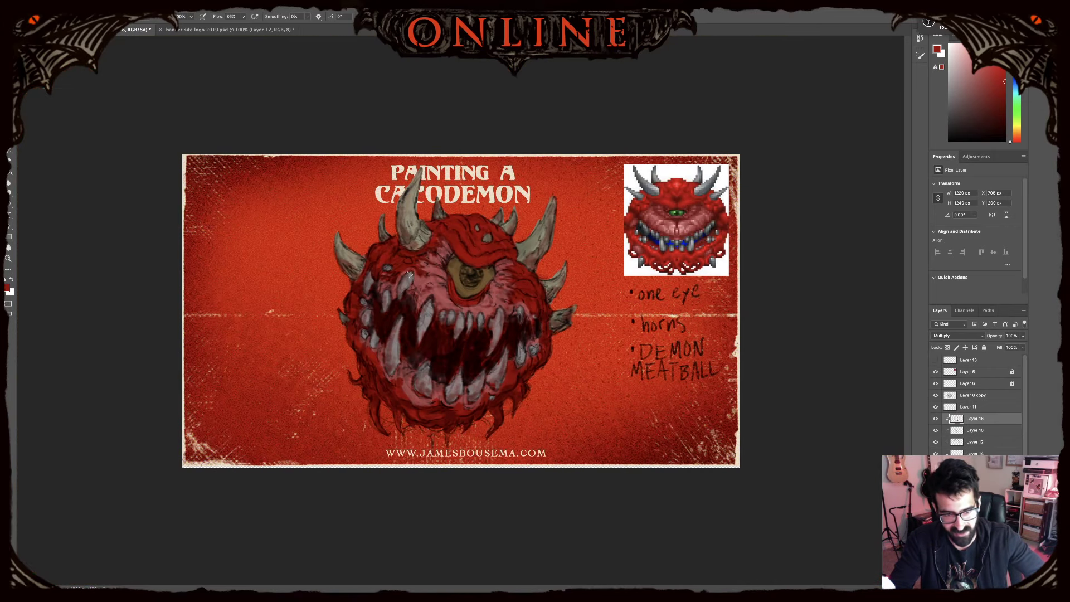
{"action": "key", "text": "ctrl+plus"}
{"action": "key", "text": "ctrl+plus"}
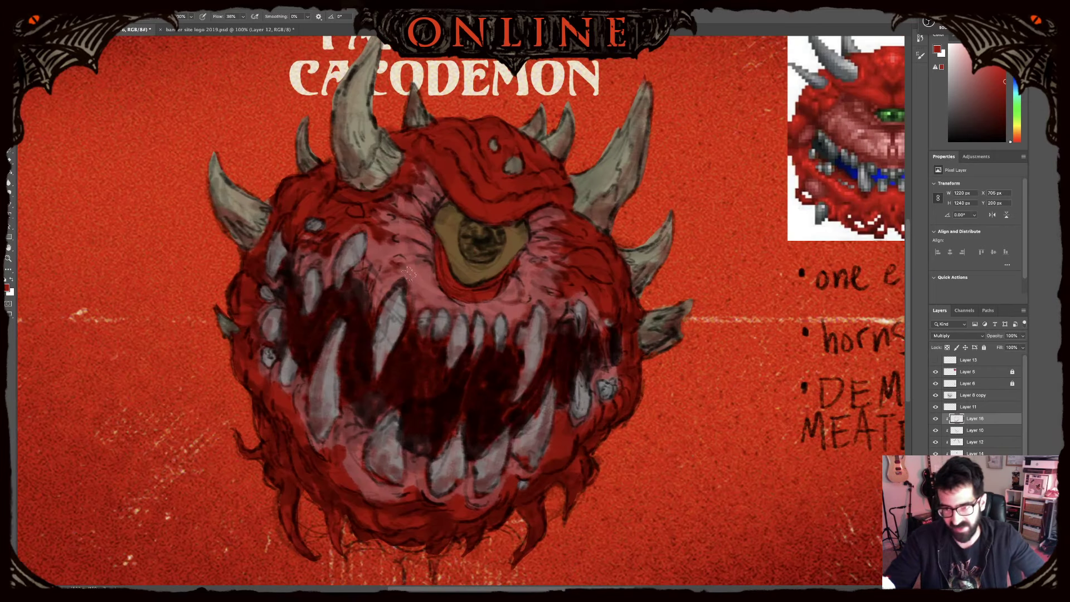
- Erase stray sketch lines from the teeth on the line-art layer and check the whole poster
{"action": "left_click", "coordinate": [972, 395]}
{"action": "key", "text": "e"}
{"action": "key", "text": "ctrl+minus"}
{"action": "key", "text": "ctrl+minus"}
{"action": "key", "text": "ctrl+minus"}
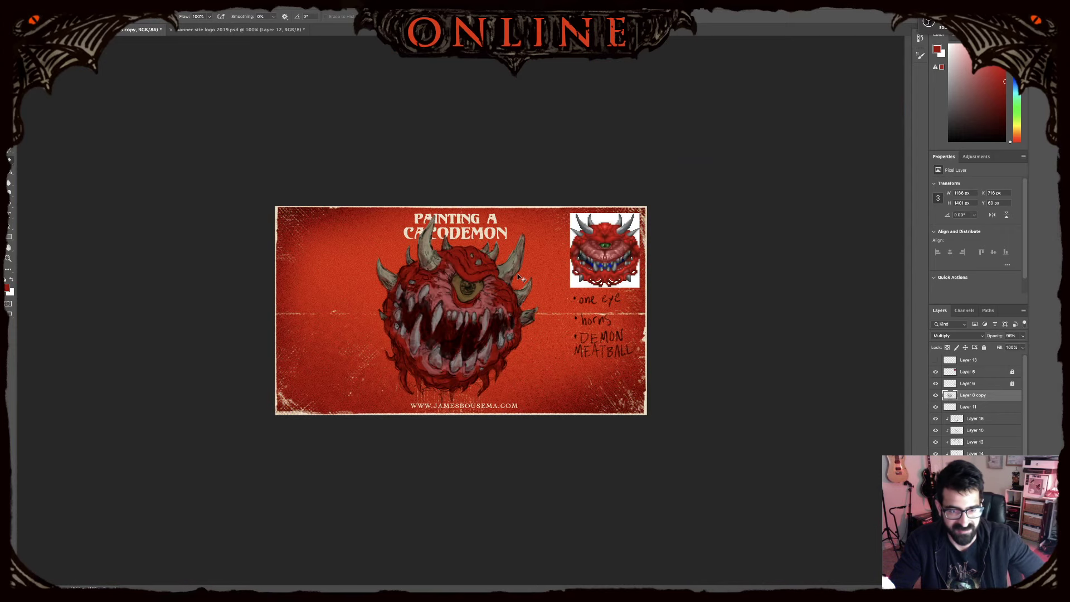
{"action": "key", "text": "ctrl+plus"}
{"action": "key", "text": "ctrl+plus"}
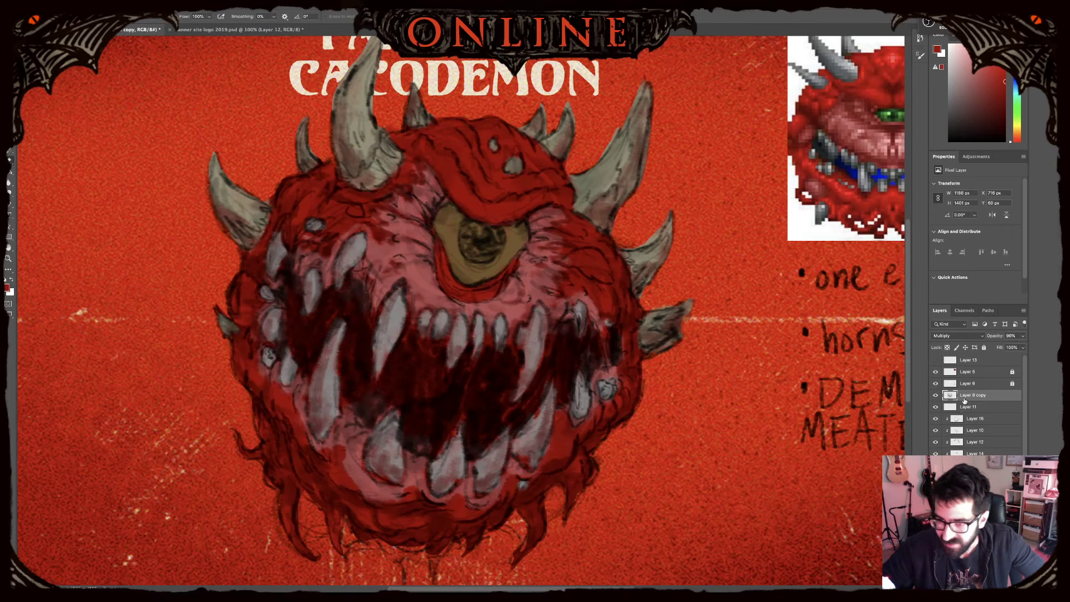
- Touch up the dark red shading around the mouth on Layer 16 and check it on the whole poster
{"action": "left_click", "coordinate": [975, 419]}
{"action": "key", "text": "b"}
{"action": "key", "text": "super+minus"}
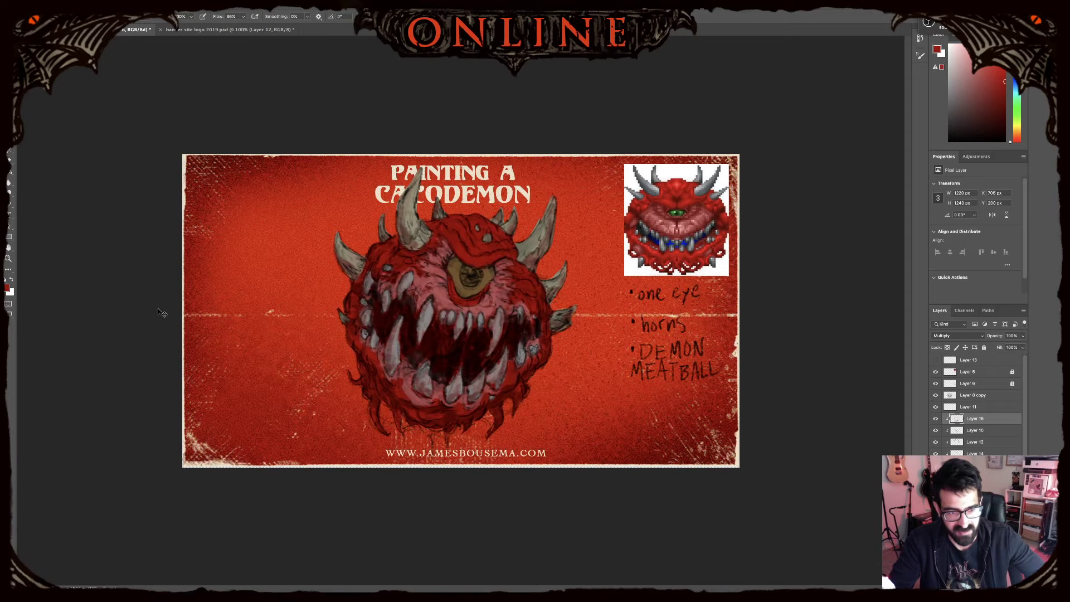
{"action": "key", "text": "super+plus"}
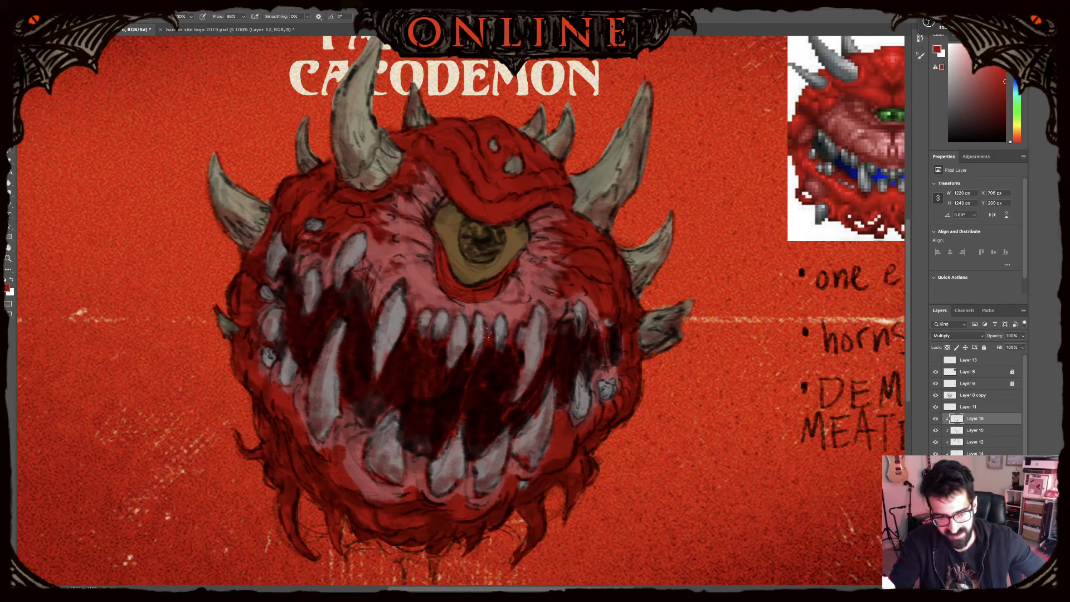
- Clean up the line art with the eraser and color the small bump above the upper fangs in the horns' grayish tan
{"action": "left_click", "coordinate": [973, 395]}
{"action": "key", "text": "e"}
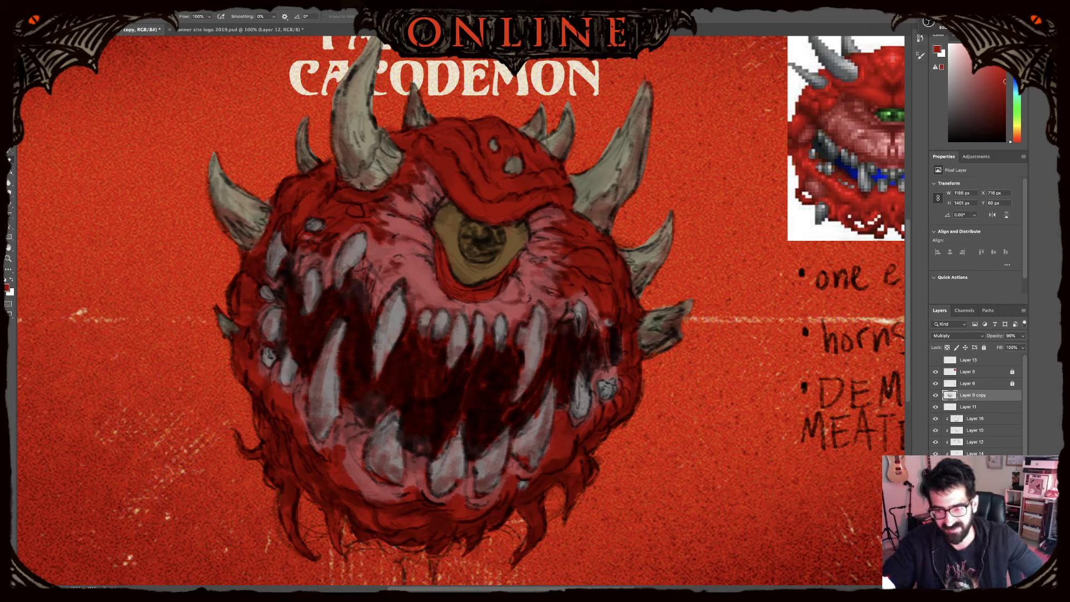
{"action": "left_click", "coordinate": [956, 419]}
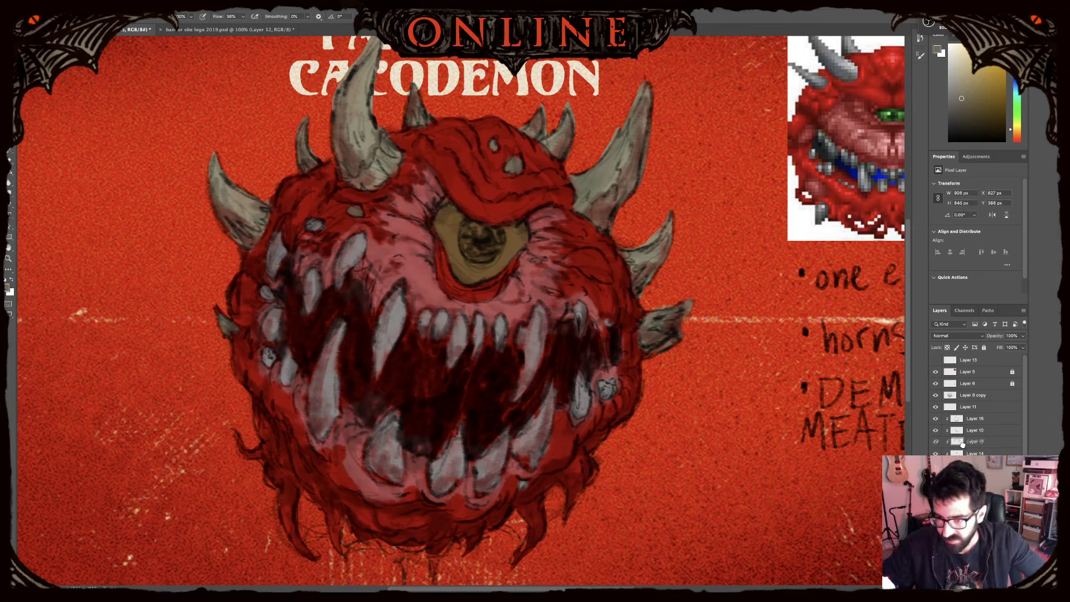
- Toggle the visibility of Layer 12 and Layer 14 to identify the eye's color layer, and make Layer 14 active
{"action": "left_click", "coordinate": [943, 441]}
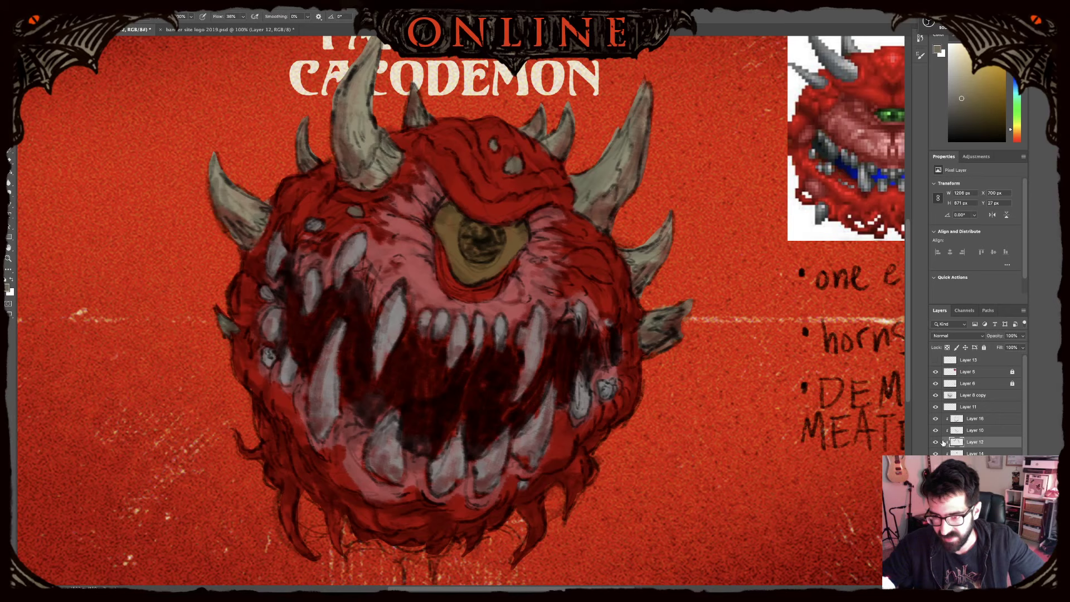
{"action": "left_click", "coordinate": [936, 442]}
{"action": "left_click", "coordinate": [936, 442]}
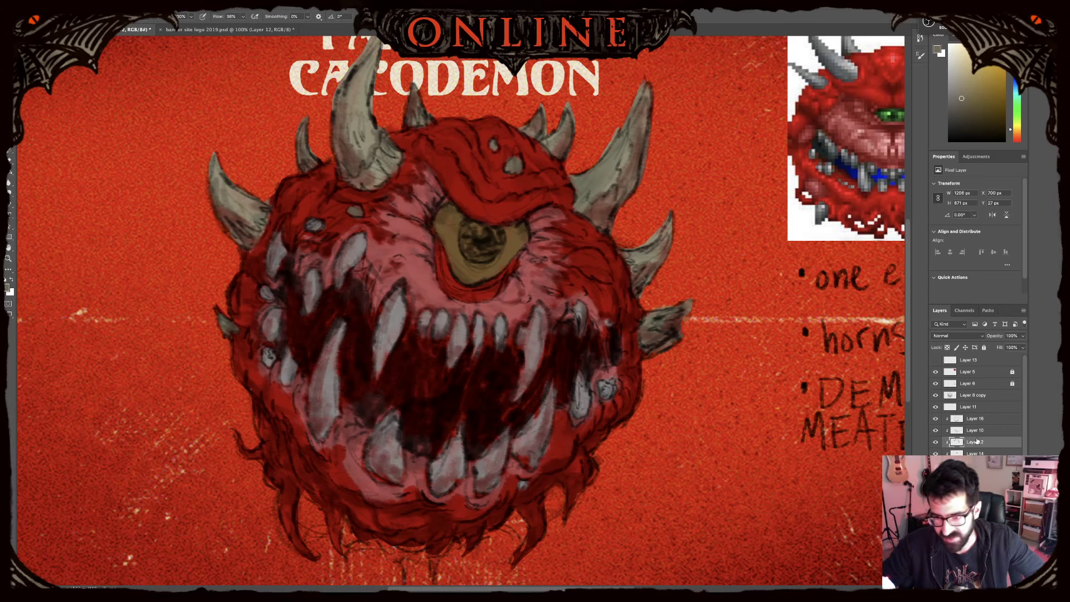
{"action": "left_click", "coordinate": [976, 431]}
{"action": "left_click", "coordinate": [976, 453]}
{"action": "left_click", "coordinate": [936, 454]}
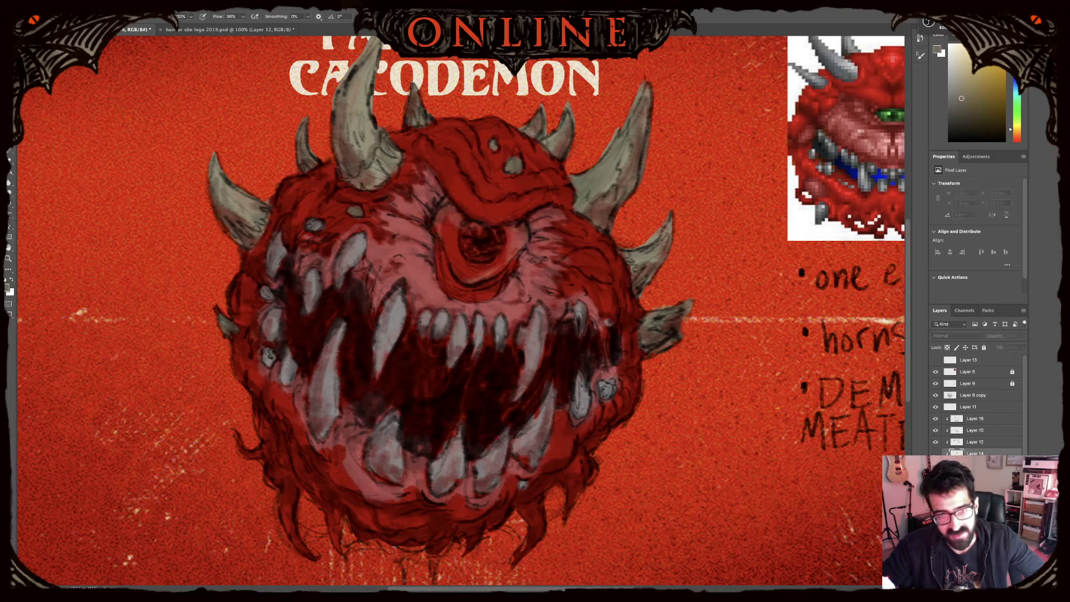
{"action": "left_click", "coordinate": [935, 454]}
- Brighten the eyeball and add highlights with the lighter tans #ac8a4e and #ba9e6f, mixed from the eye's own color
{"action": "left_click", "coordinate": [456, 257], "text": "alt"}
{"action": "left_click", "coordinate": [8, 288]}
{"action": "left_click", "coordinate": [491, 272]}
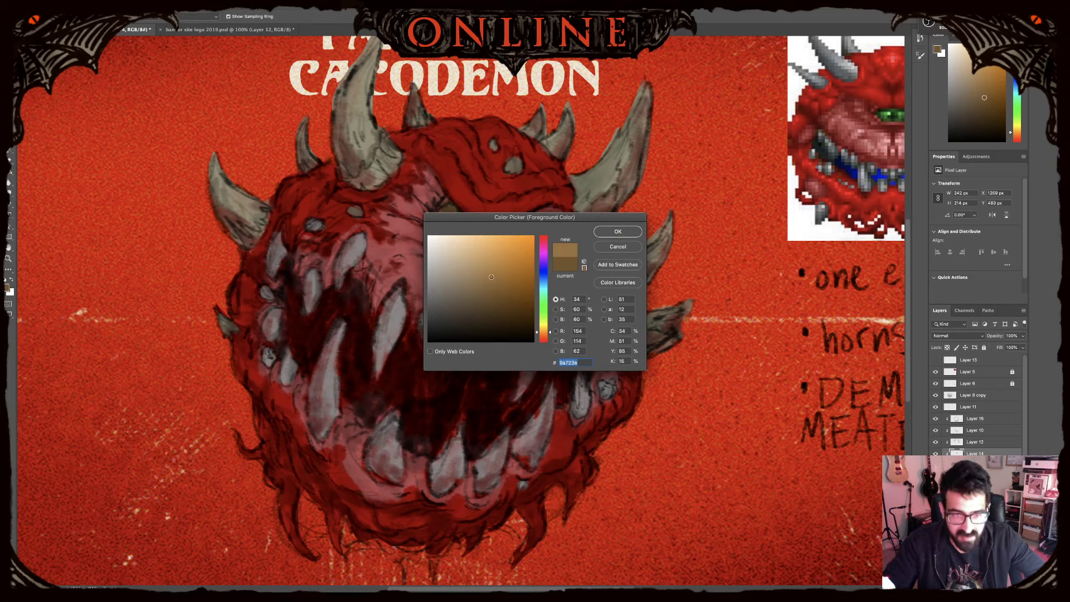
{"action": "left_click", "coordinate": [485, 269]}
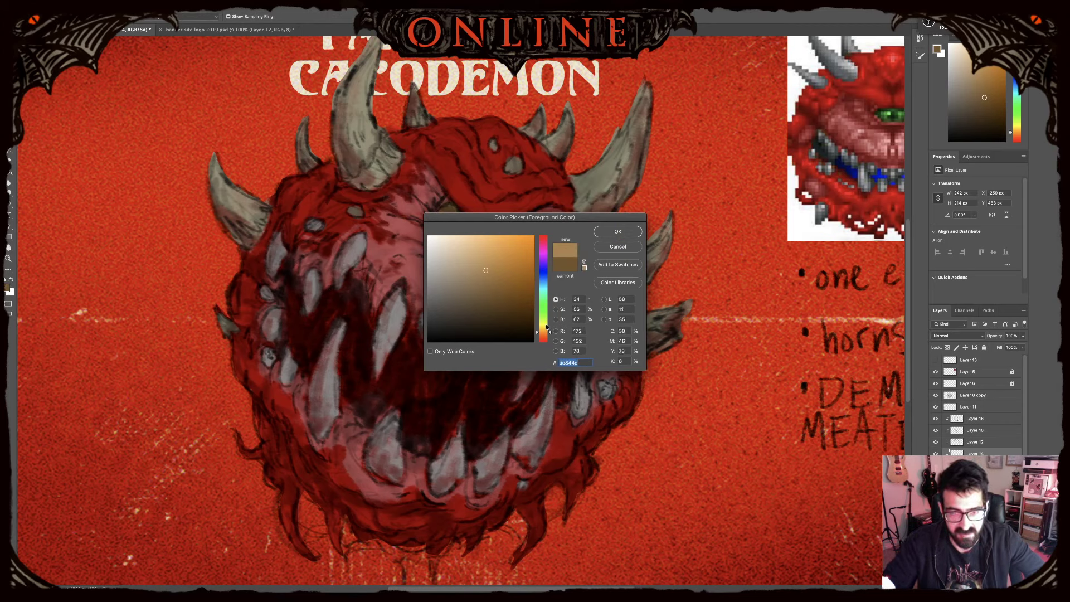
{"action": "left_click_drag", "start_coordinate": [543, 333], "coordinate": [544, 331]}
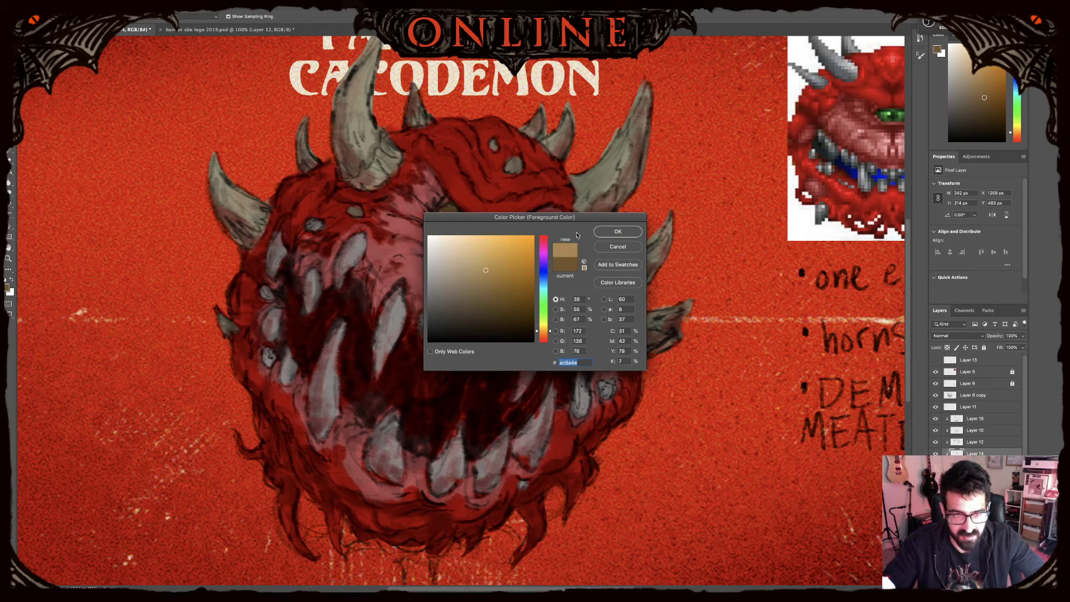
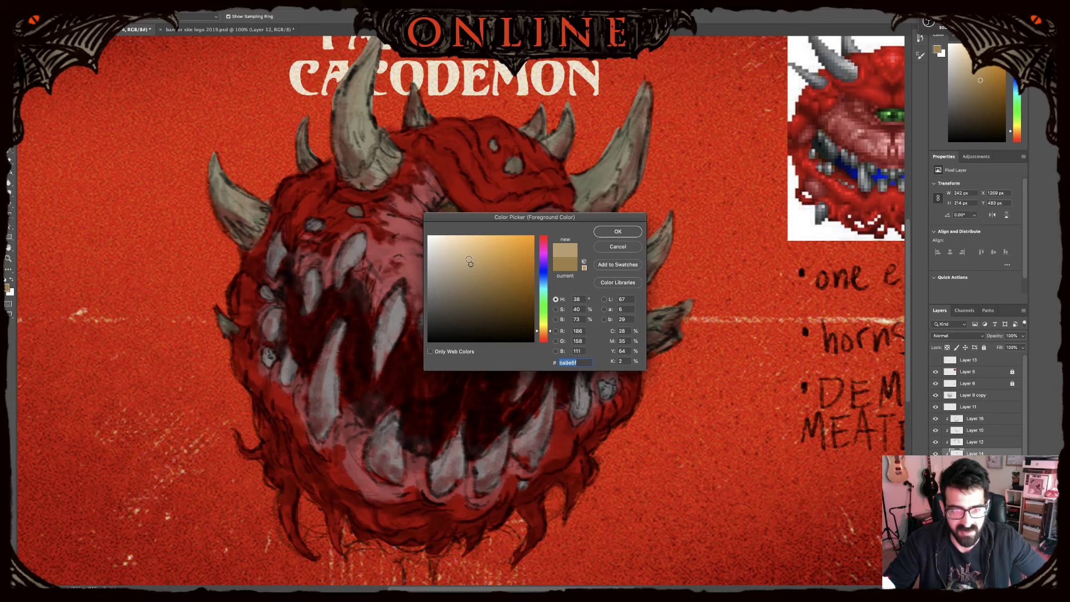
{"action": "left_click", "coordinate": [470, 259]}
{"action": "key", "text": "Return"}
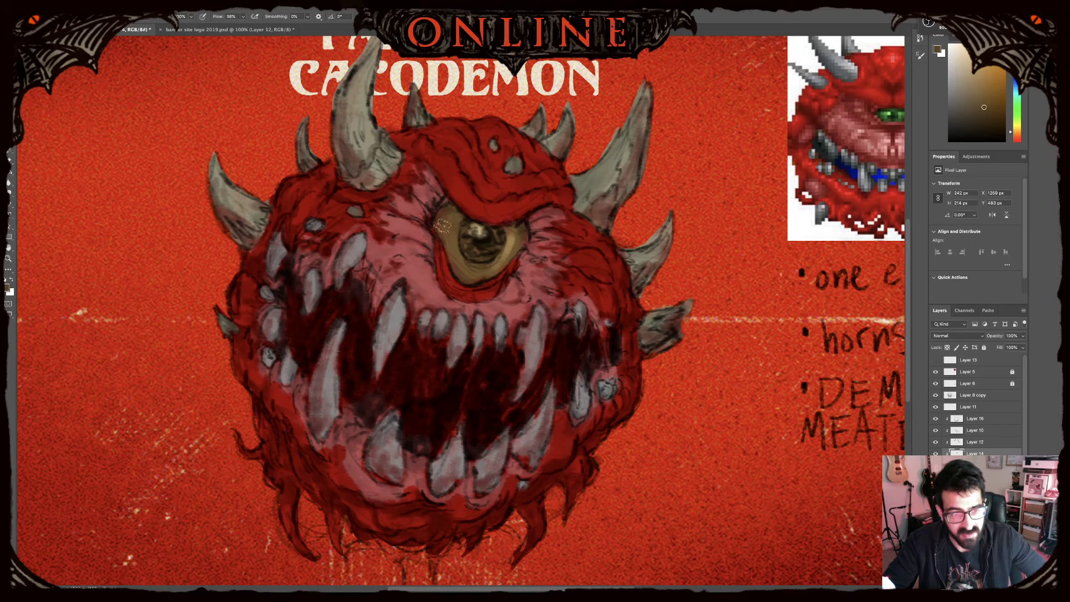
- Shade the upper corner of the eye under the lid with dark brown sampled from the eye
{"action": "left_click", "coordinate": [455, 207], "text": "alt"}
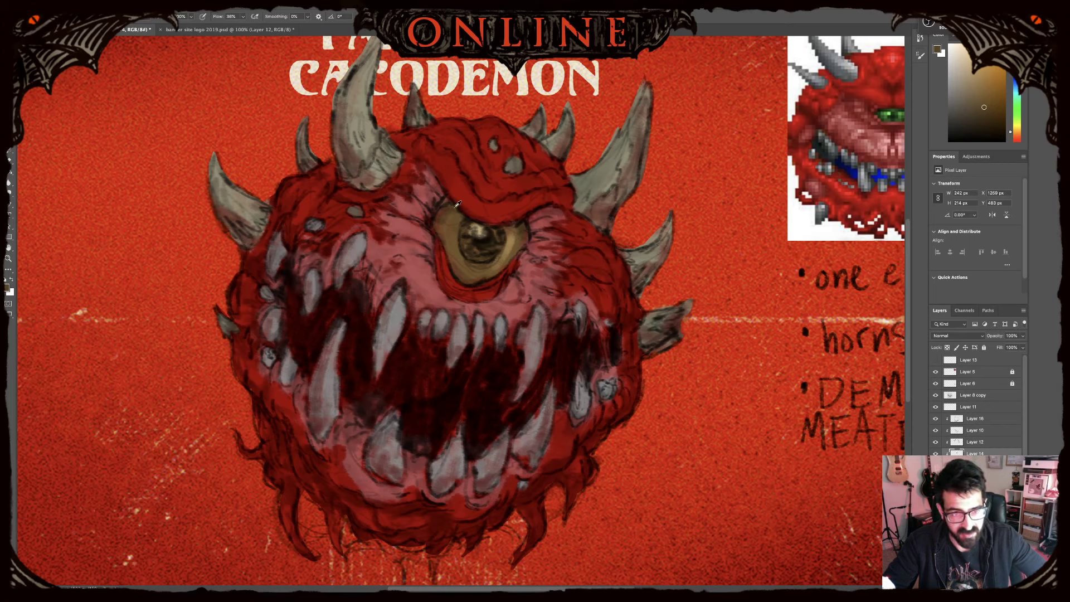
{"action": "left_click", "coordinate": [522, 227], "text": "alt"}
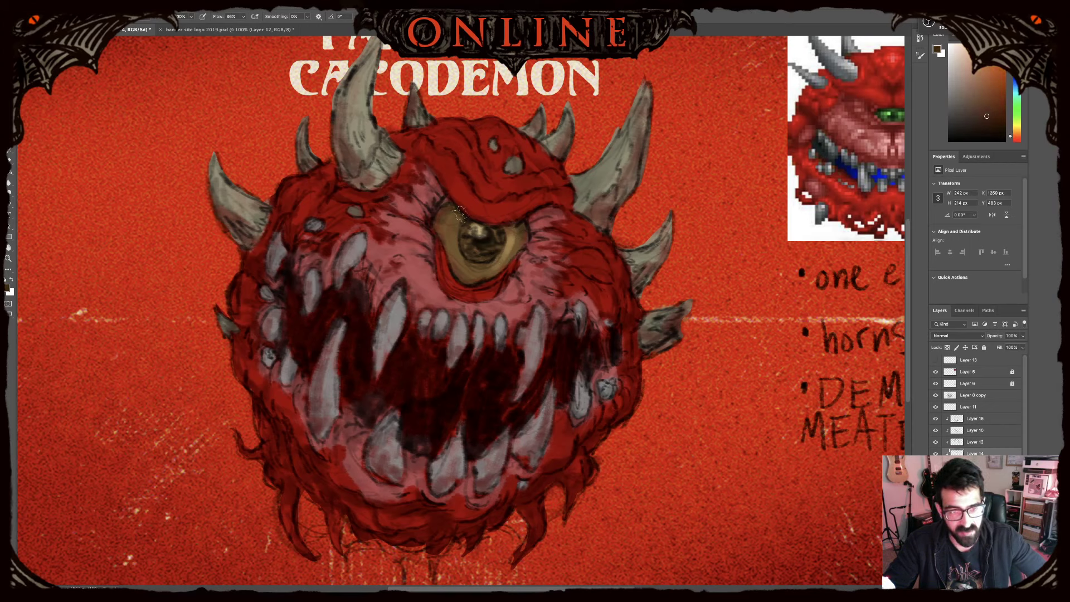
{"action": "left_click_drag", "start_coordinate": [448, 216], "coordinate": [442, 208]}
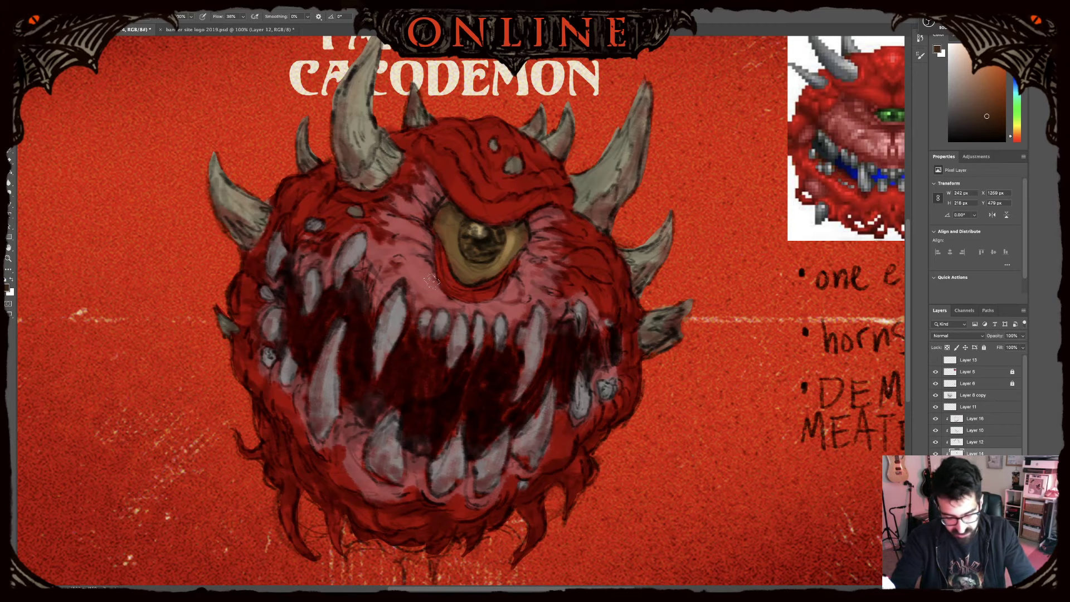
- Examine the repainted eye up close and against the whole poster
{"action": "key", "text": "super+minus"}
{"action": "key", "text": "super+minus"}
{"action": "key", "text": "super+minus"}
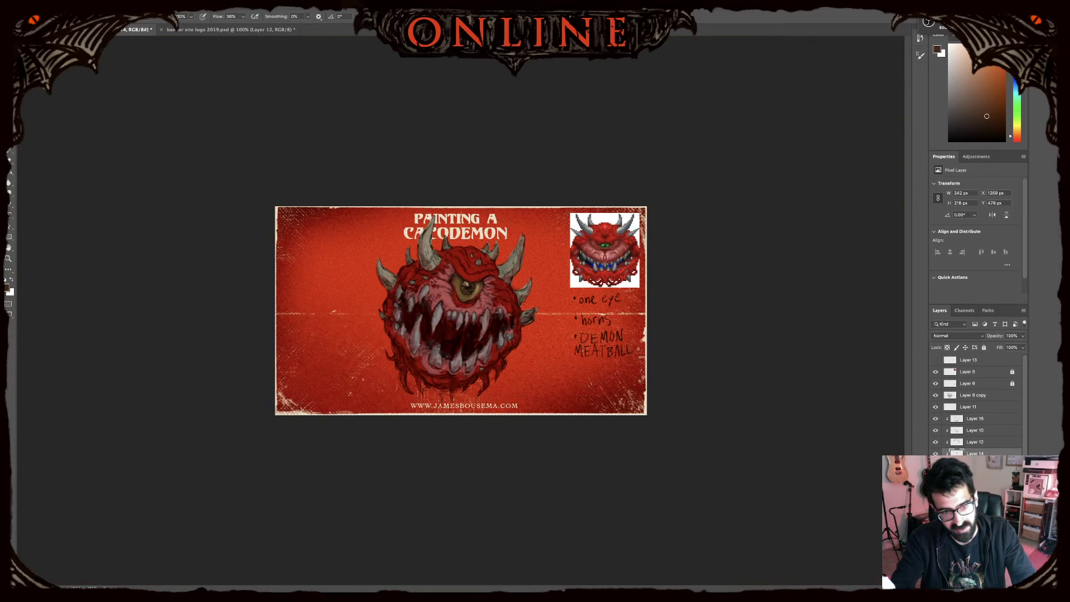
{"action": "key", "text": "super+equal"}
{"action": "key", "text": "super+equal"}
{"action": "key", "text": "super+equal"}
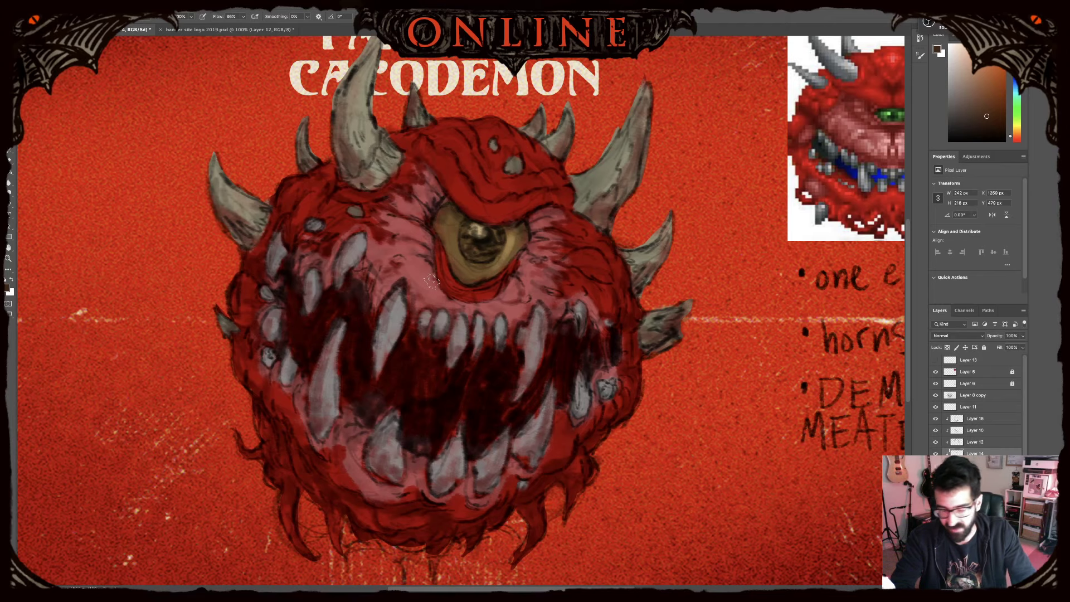
{"action": "key", "text": "super+minus"}
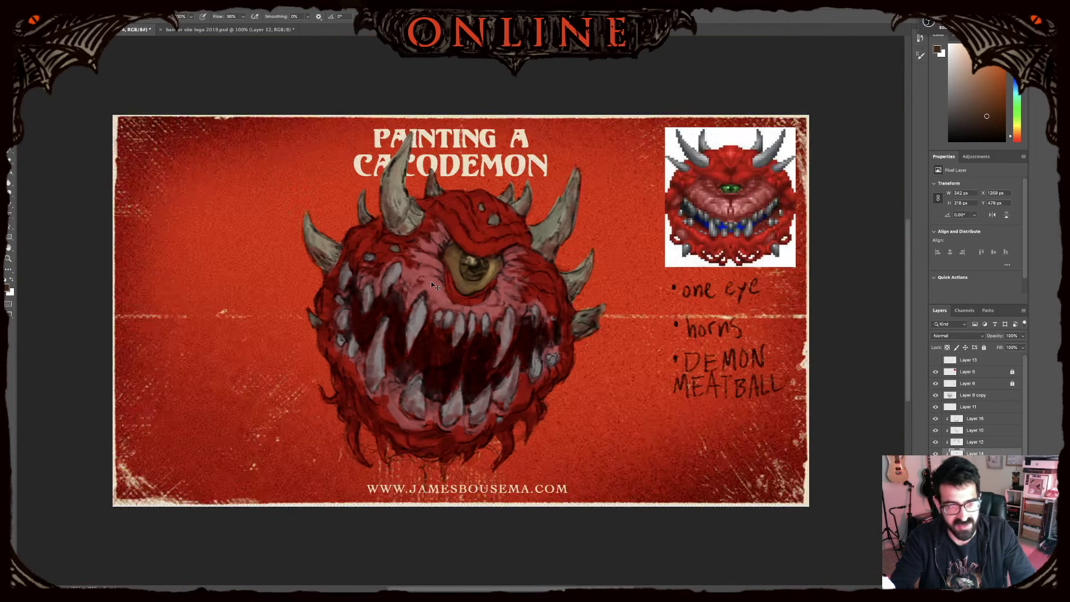
{"action": "key", "text": "super+minus"}
{"action": "key", "text": "super+equal"}
{"action": "key", "text": "super+equal"}
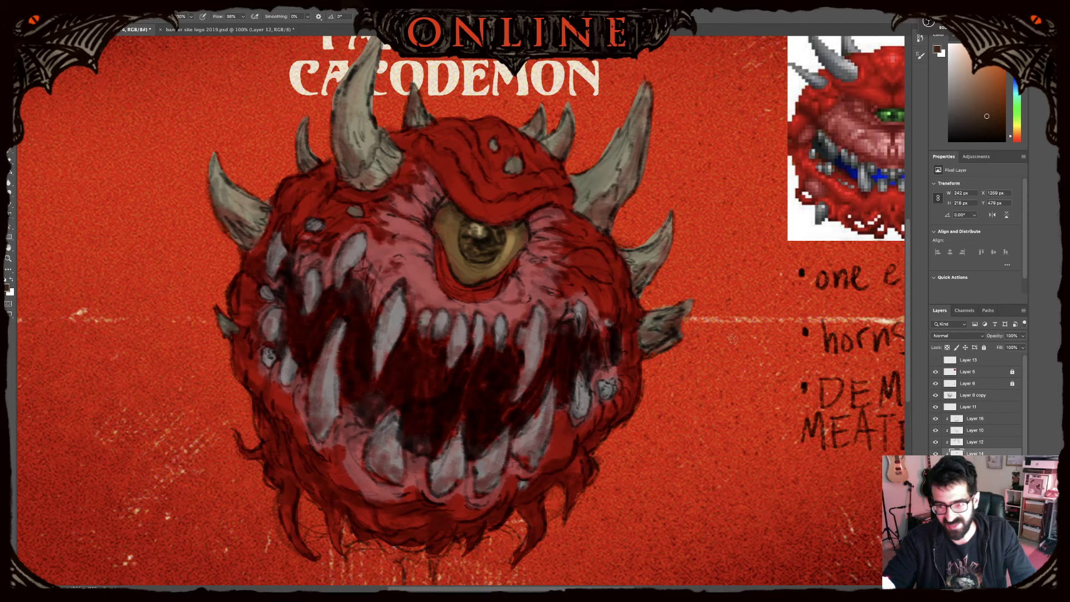
- Hide and show the reference sprite's layer to view the painting with and without it
{"action": "left_click", "coordinate": [967, 372]}
{"action": "left_click", "coordinate": [936, 372]}
{"action": "left_click", "coordinate": [936, 372]}
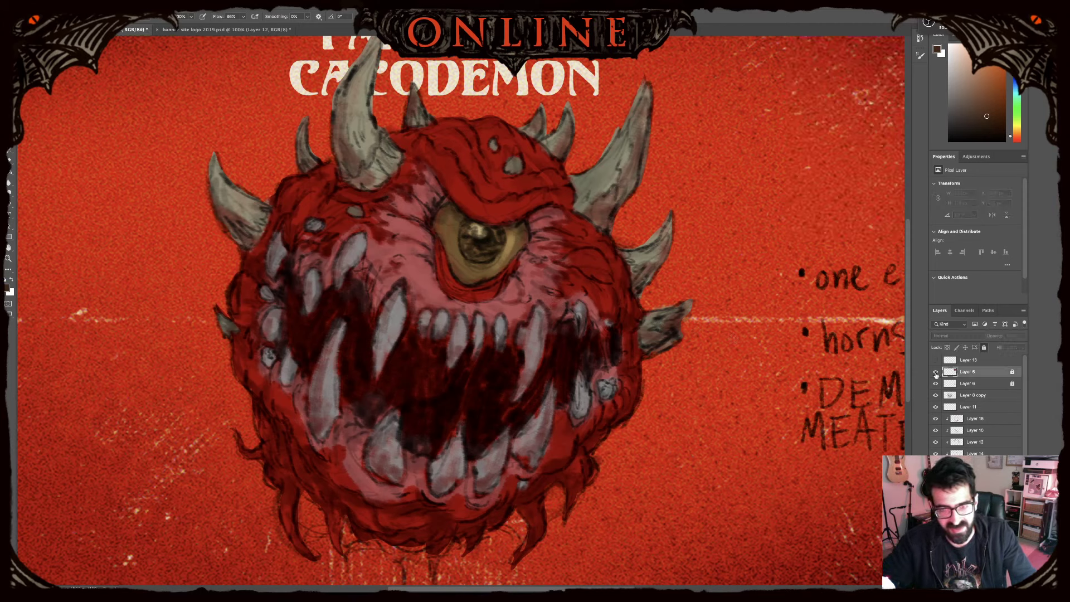
{"action": "left_click", "coordinate": [936, 372]}
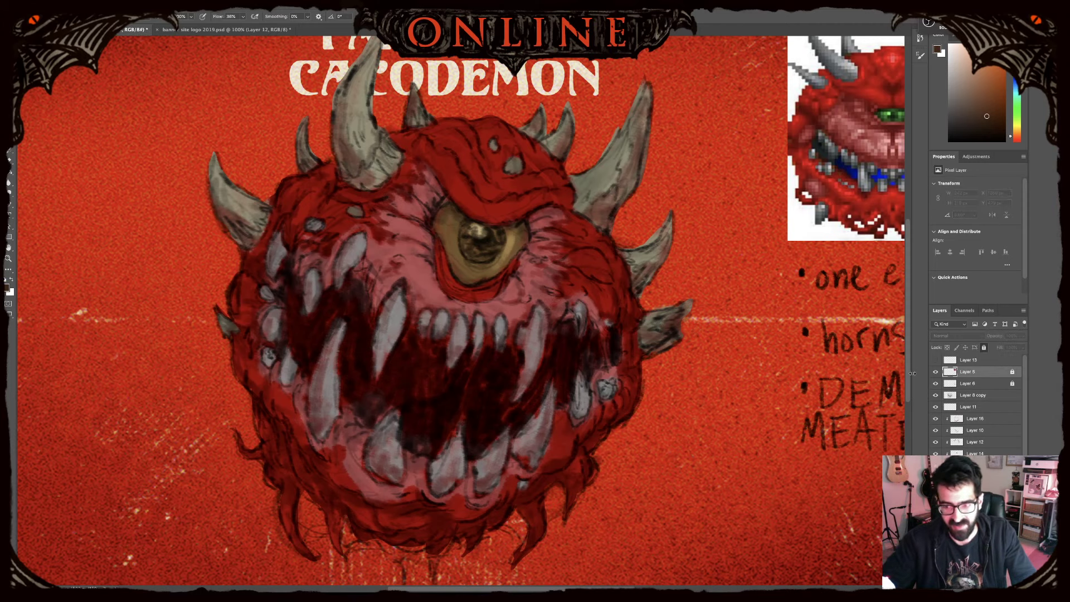
- Shade the eyeball's lower and upper edges and the surrounding skin on Layer 16 with brown and pink tones sampled around the eye
{"action": "left_click", "coordinate": [974, 418]}
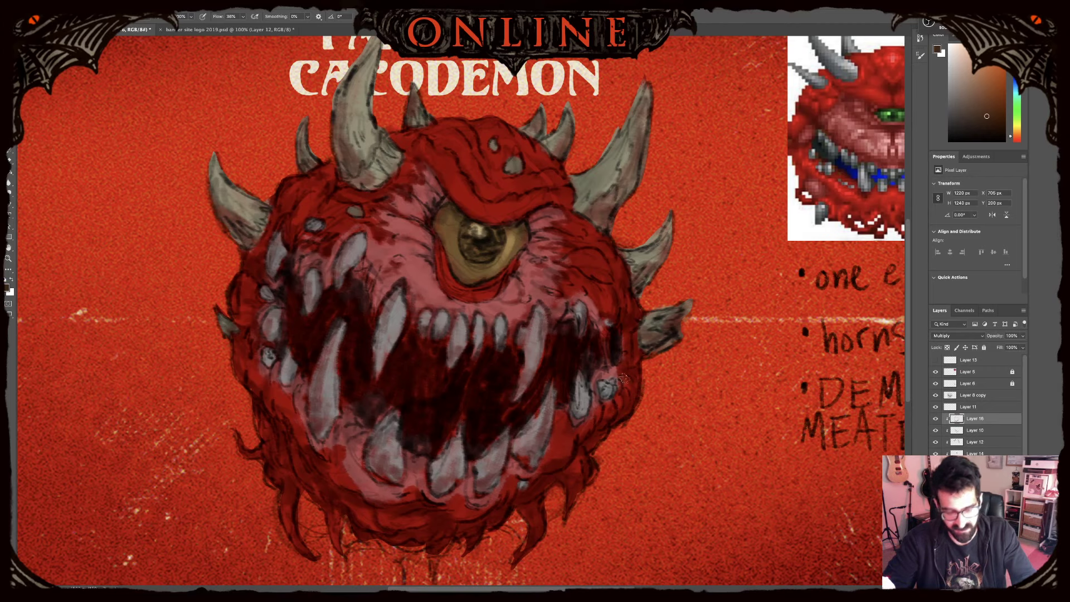
{"action": "key", "text": "ctrl+0"}
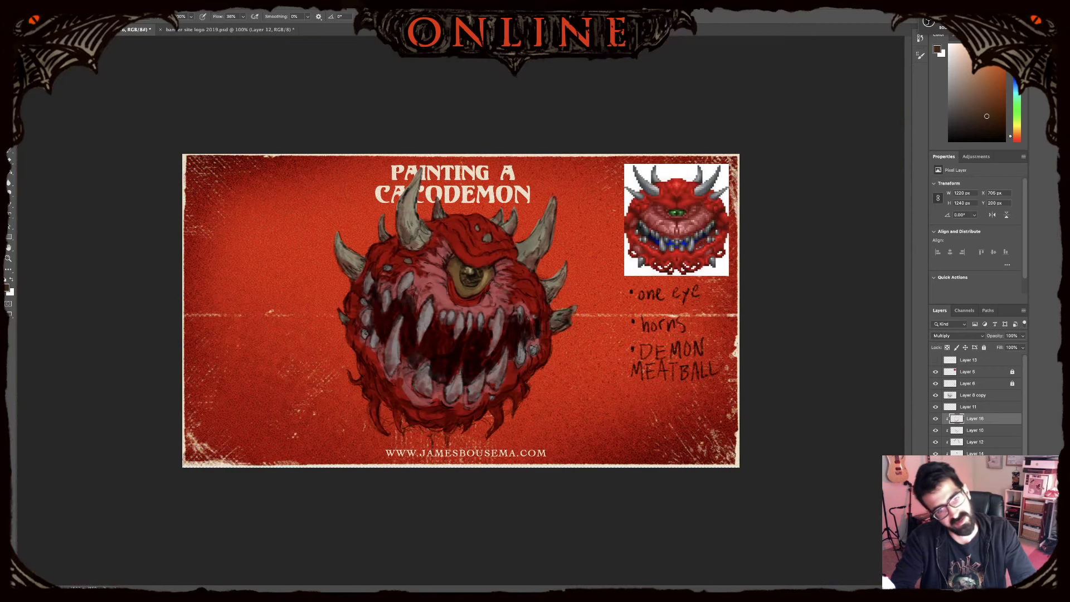
{"action": "key", "text": "super+plus"}
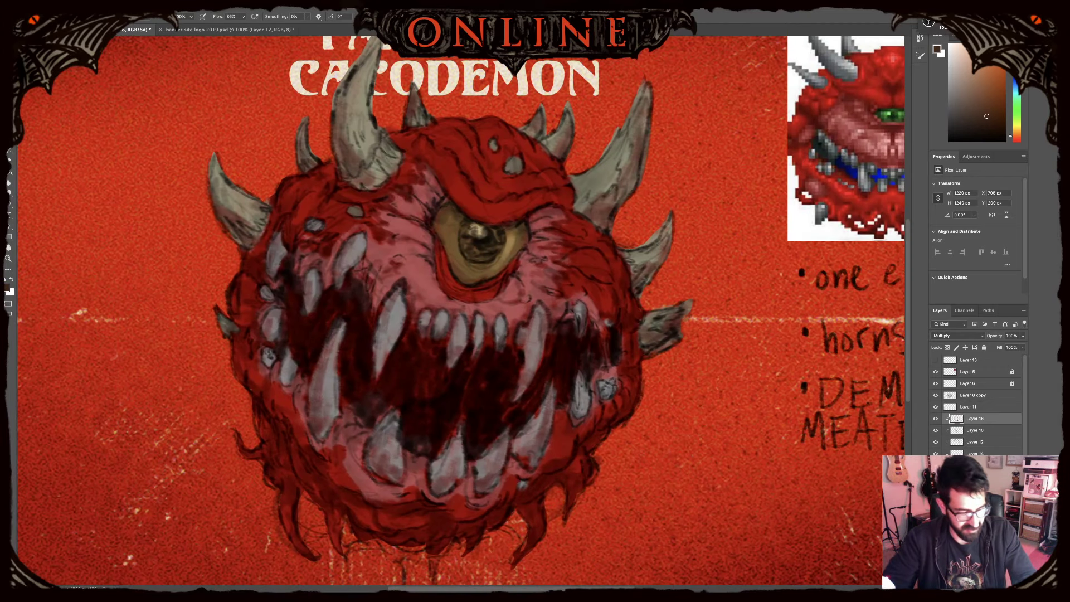
{"action": "left_click", "coordinate": [467, 252], "text": "alt"}
{"action": "left_click_drag", "start_coordinate": [454, 267], "coordinate": [493, 275]}
{"action": "left_click_drag", "start_coordinate": [454, 207], "coordinate": [440, 233]}
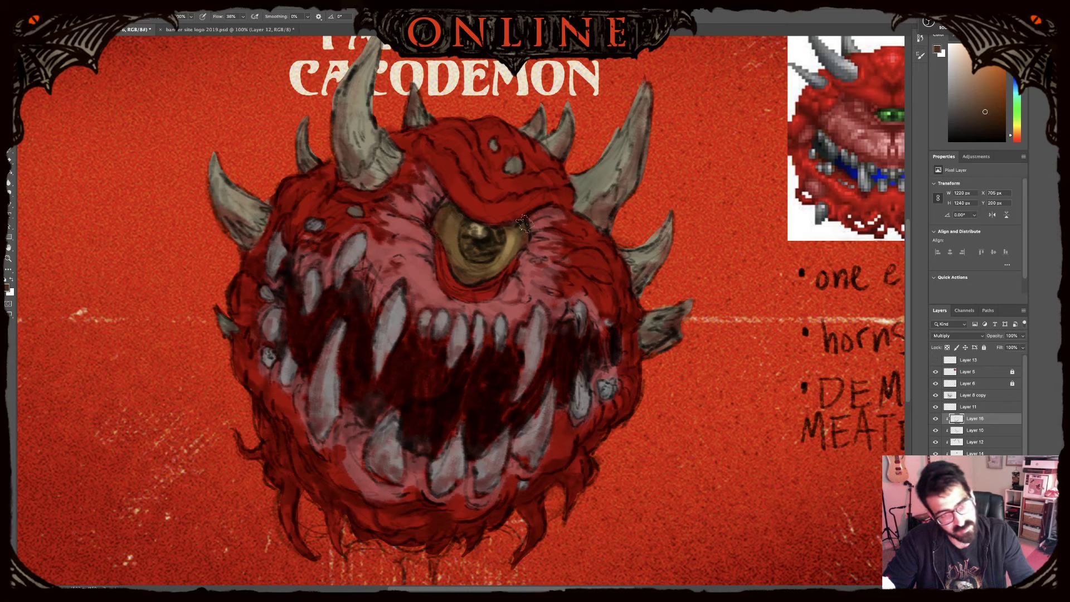
{"action": "left_click", "coordinate": [518, 252], "text": "alt"}
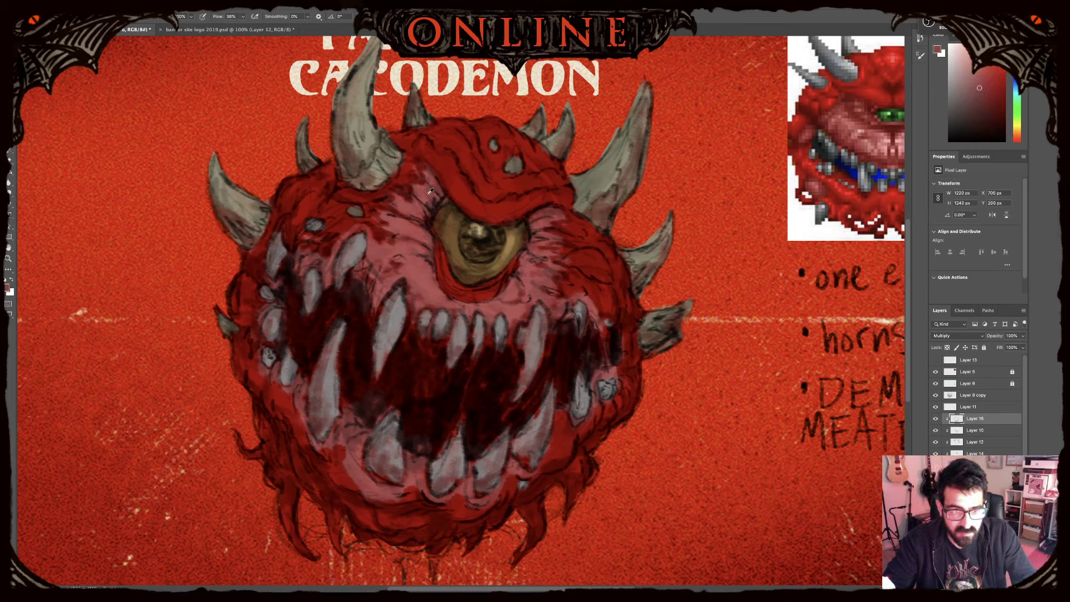
{"action": "left_click", "coordinate": [434, 227], "text": "alt"}
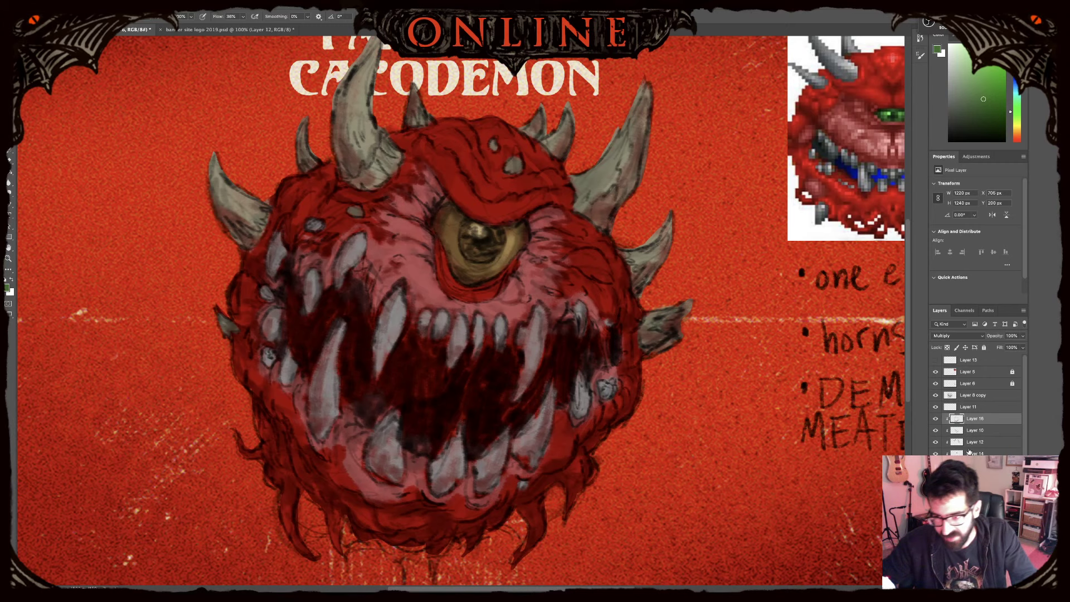
- Find the eye's paint layer below Layer 12, checking Layer 12's contents by visibility, and paint green over the iris
{"action": "left_click", "coordinate": [979, 441]}
{"action": "left_click", "coordinate": [936, 441]}
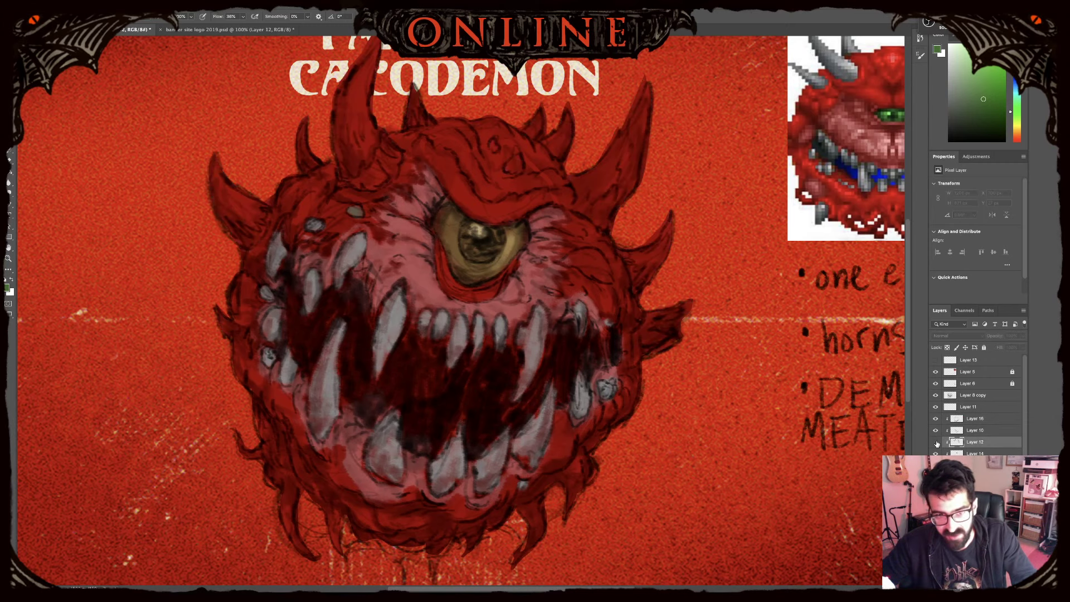
{"action": "left_click", "coordinate": [936, 442]}
{"action": "left_click", "coordinate": [942, 453]}
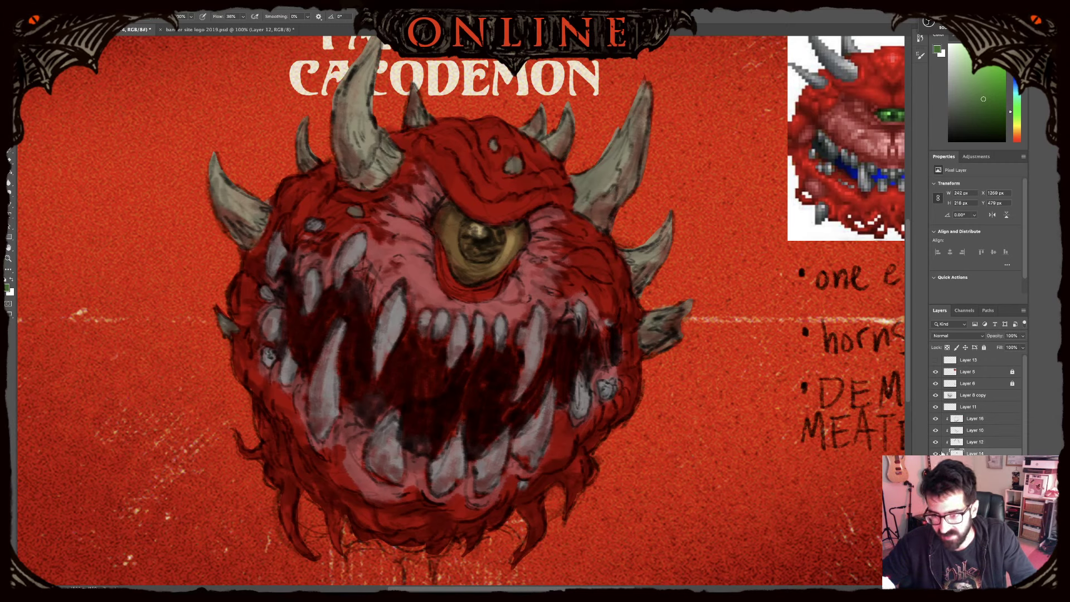
{"action": "left_click_drag", "start_coordinate": [477, 254], "coordinate": [469, 226]}
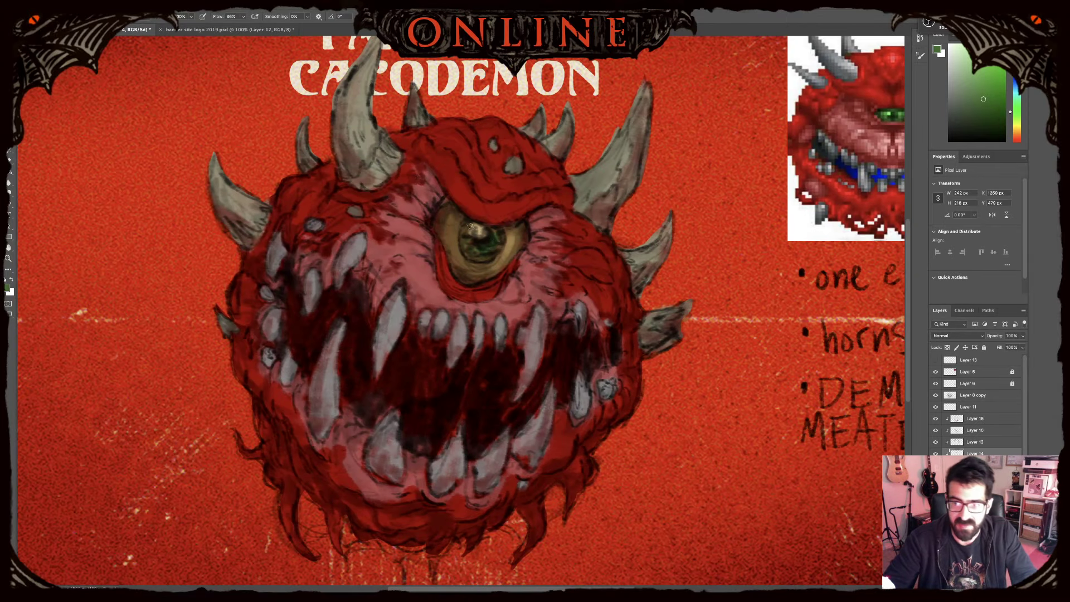
- Build up the iris with lighter and darker greens sampled from the reference sprite's eye and the painted eye
{"action": "left_click", "coordinate": [890, 115], "text": "alt"}
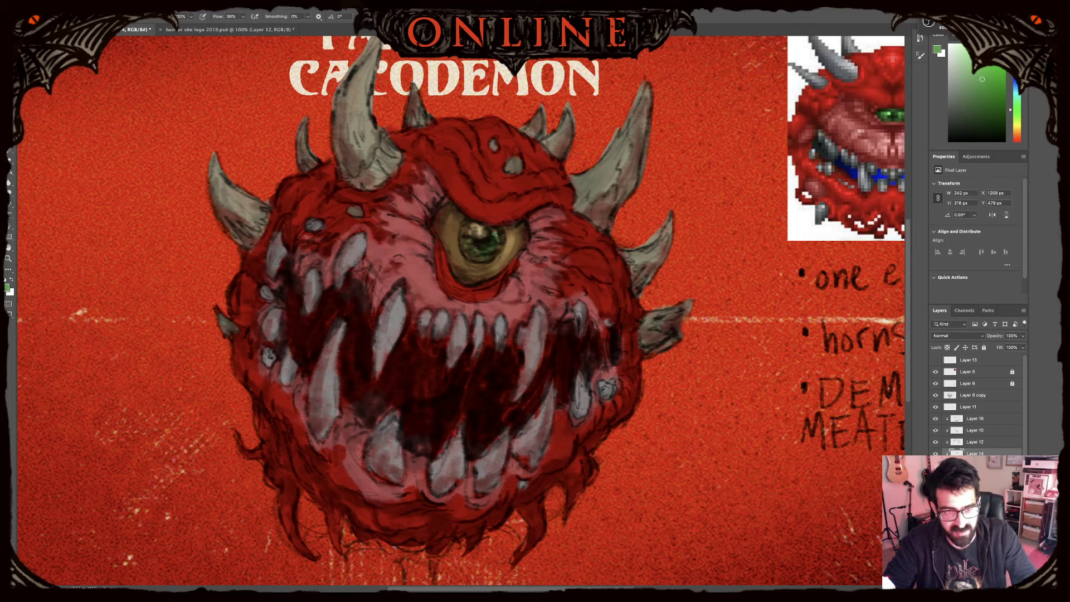
{"action": "scroll", "coordinate": [472, 241], "scroll_direction": "up", "scroll_amount": 3}
{"action": "left_click", "coordinate": [508, 224], "text": "alt"}
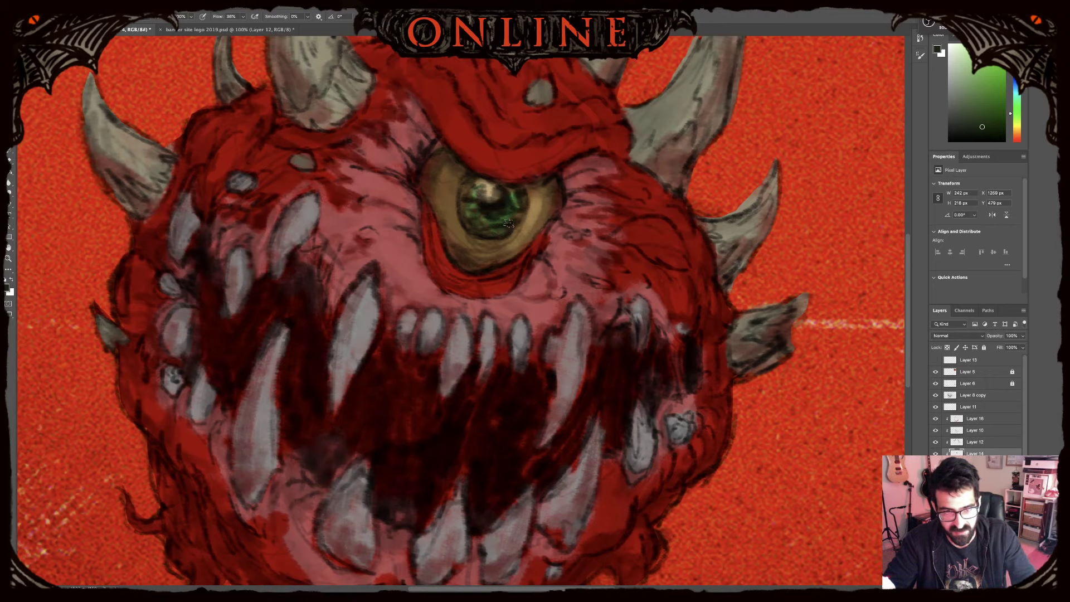
{"action": "left_click", "coordinate": [473, 205], "text": "alt"}
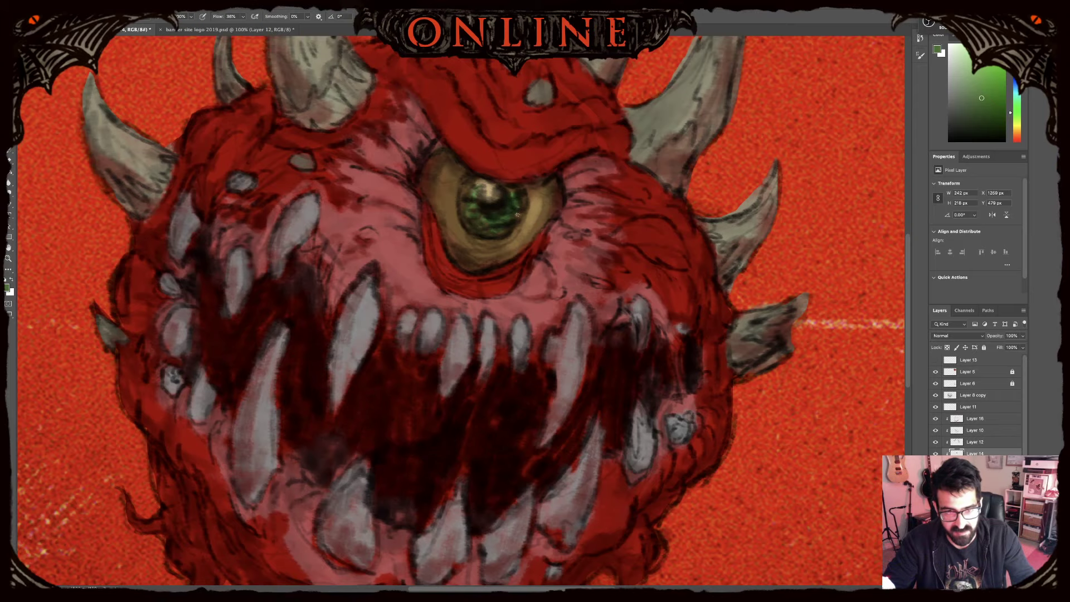
{"action": "scroll", "coordinate": [522, 208], "scroll_direction": "down", "scroll_amount": 2}
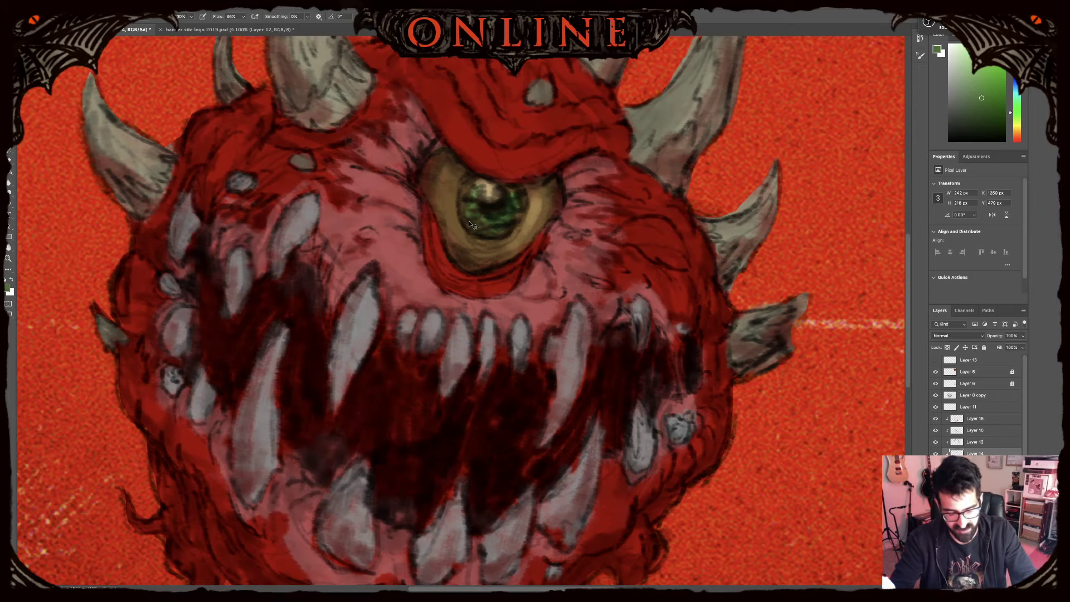
{"action": "scroll", "coordinate": [471, 224], "scroll_direction": "down", "scroll_amount": 1}
{"action": "scroll", "coordinate": [471, 225], "scroll_direction": "down", "scroll_amount": 4}
{"action": "scroll", "coordinate": [469, 221], "scroll_direction": "up", "scroll_amount": 4}
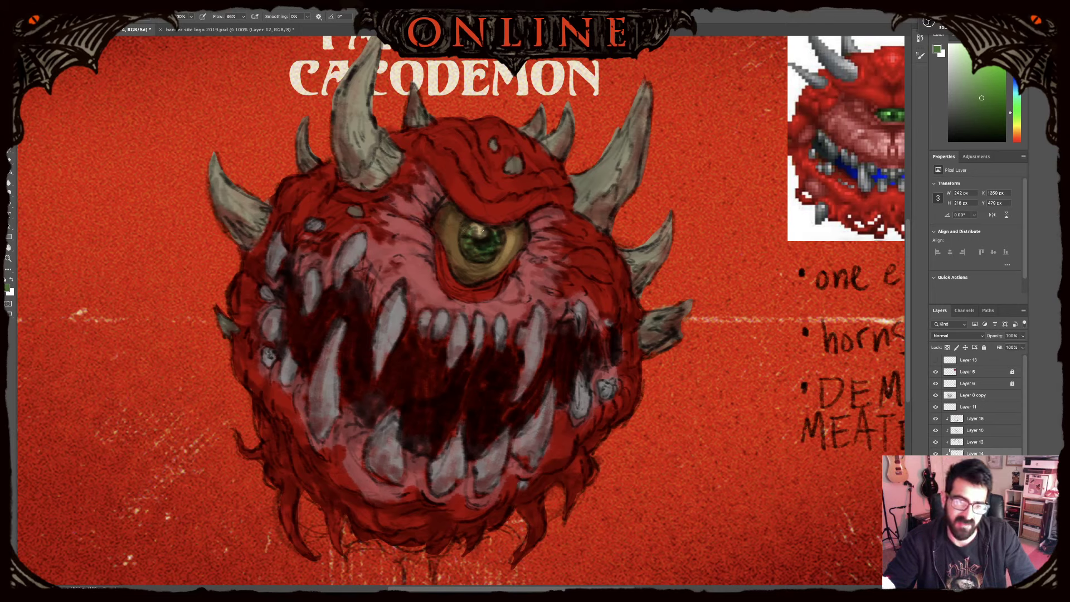
- Lasso the iris, shift its hue slightly toward yellow with Hue/Saturation, and deselect it
{"action": "key", "text": "l"}
{"action": "left_click_drag", "start_coordinate": [475, 219], "coordinate": [478, 220]}
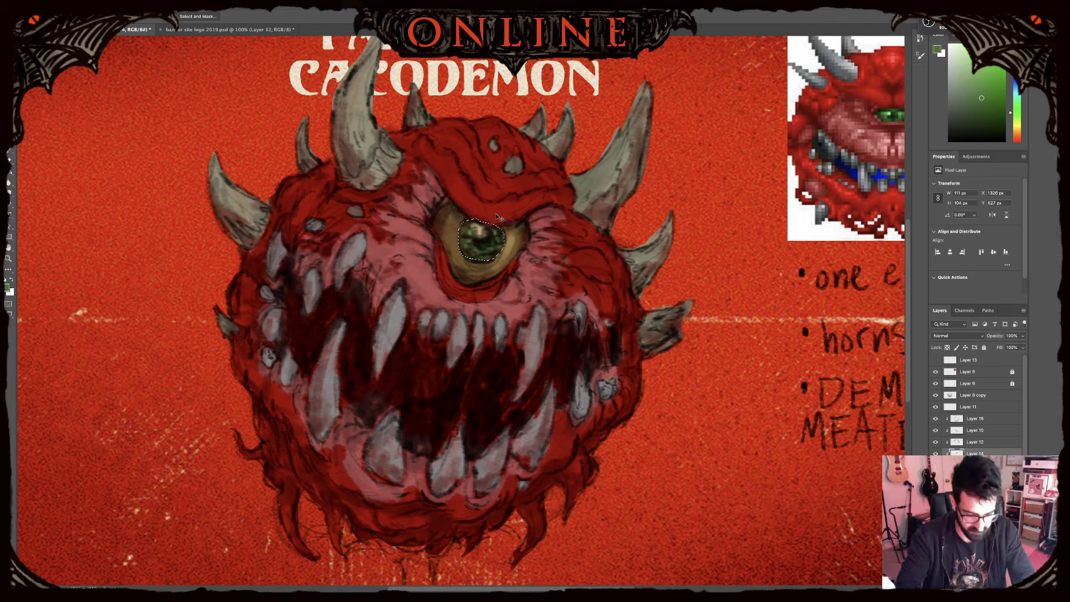
{"action": "key", "text": "super+u"}
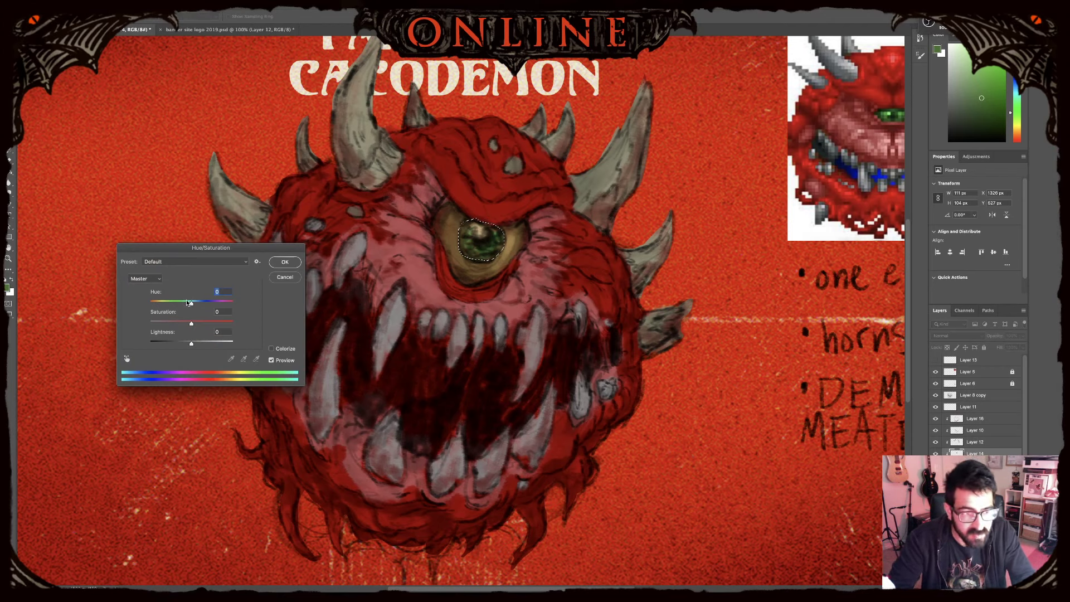
{"action": "left_click_drag", "start_coordinate": [191, 303], "coordinate": [184, 303]}
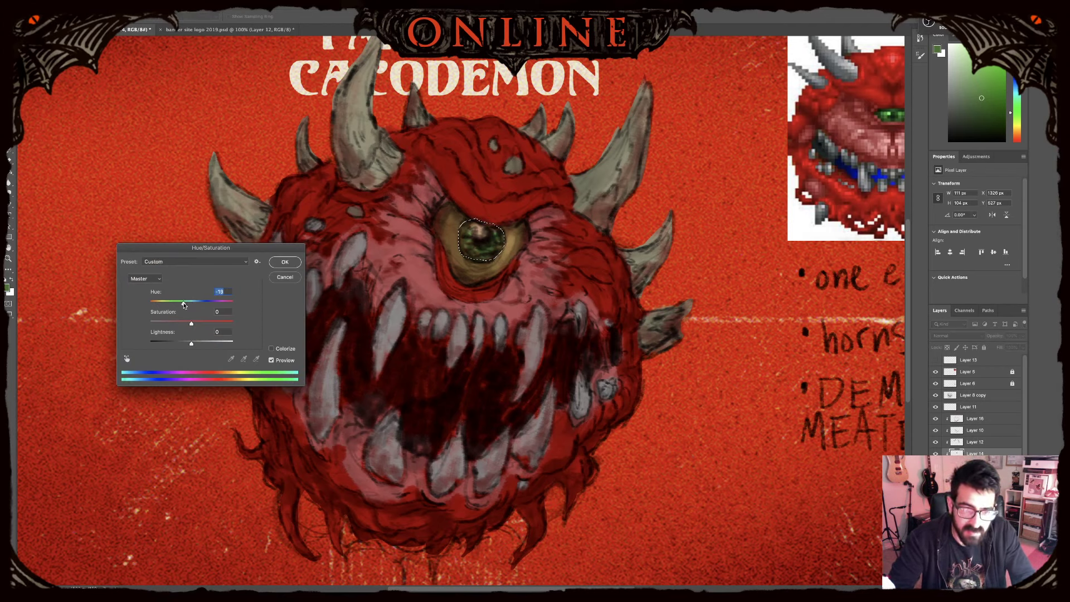
{"action": "left_click", "coordinate": [285, 262]}
{"action": "key", "text": "ctrl+d"}
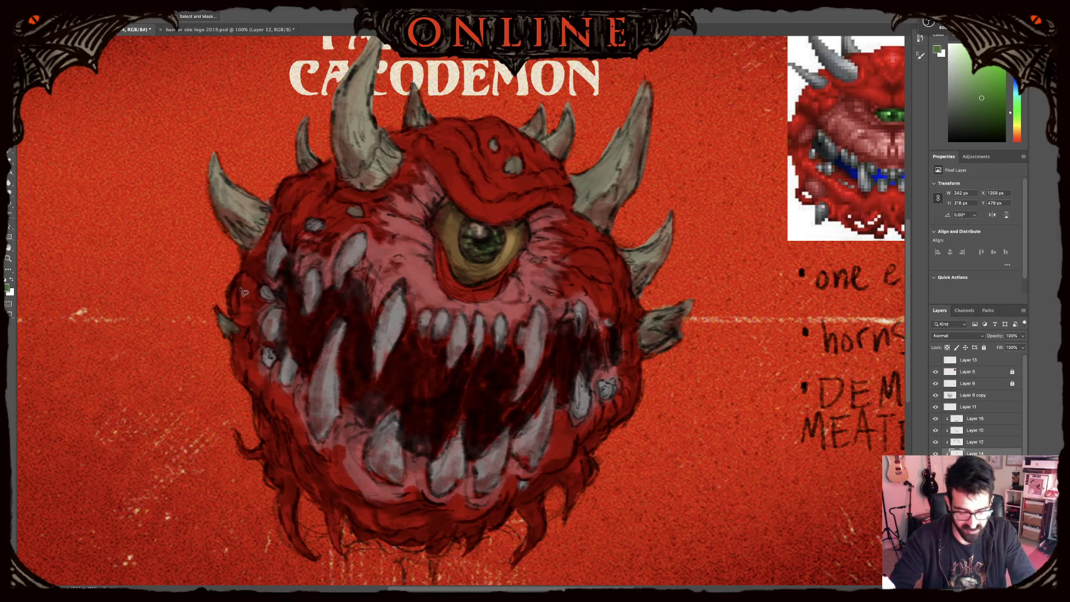
- Check the eye against the whole poster and add a new clipped layer directly above Layer 16
{"action": "key", "text": "ctrl+0"}
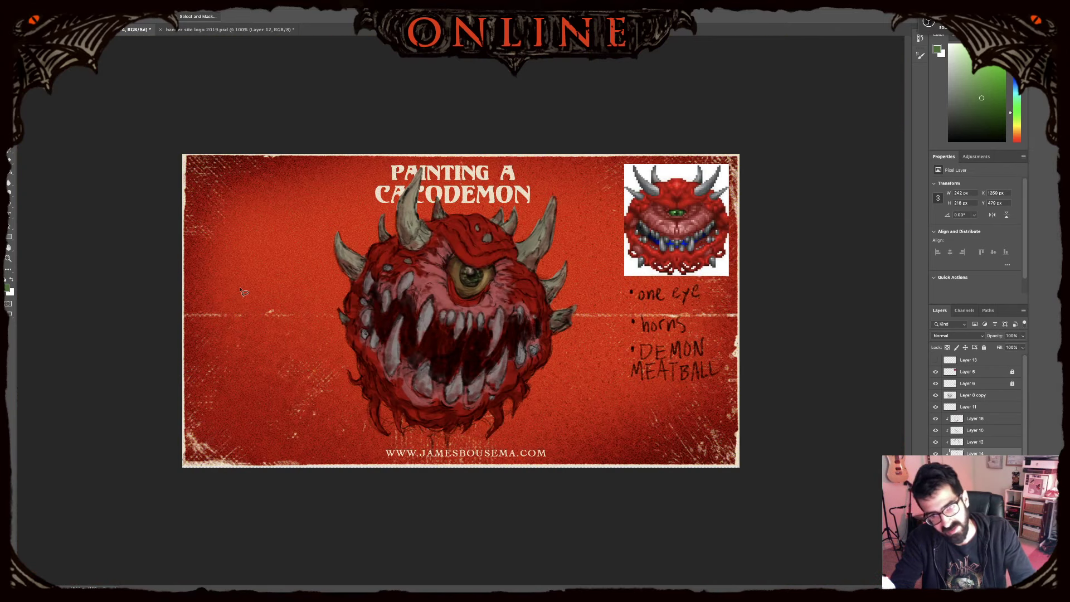
{"action": "key", "text": "ctrl+plus"}
{"action": "key", "text": "ctrl+minus"}
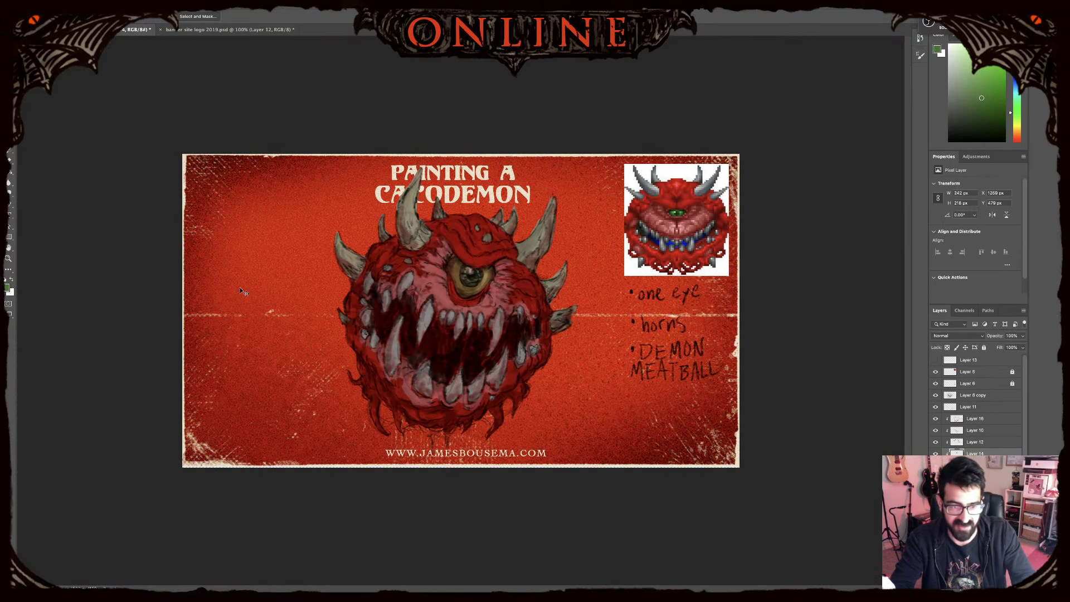
{"action": "key", "text": "ctrl+plus"}
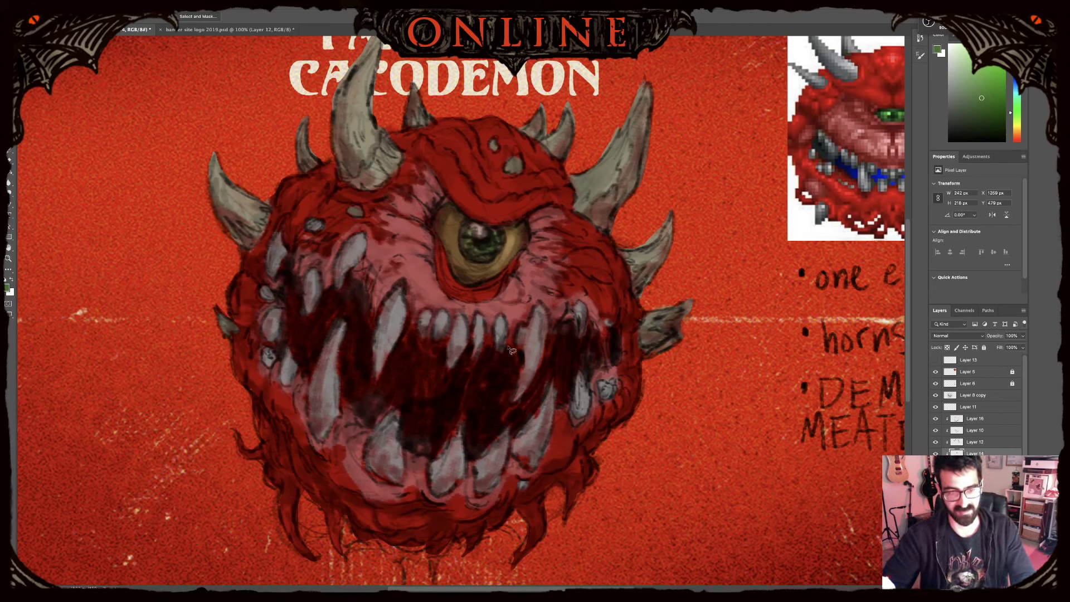
{"action": "left_click", "coordinate": [980, 419]}
{"action": "key", "text": "alt+shift+super+n"}
{"action": "mouse_move", "coordinate": [988, 421]}
{"action": "left_mouse_down"}
{"action": "mouse_move", "coordinate": [987, 435]}
{"action": "mouse_move", "coordinate": [989, 416]}
{"action": "left_mouse_up"}
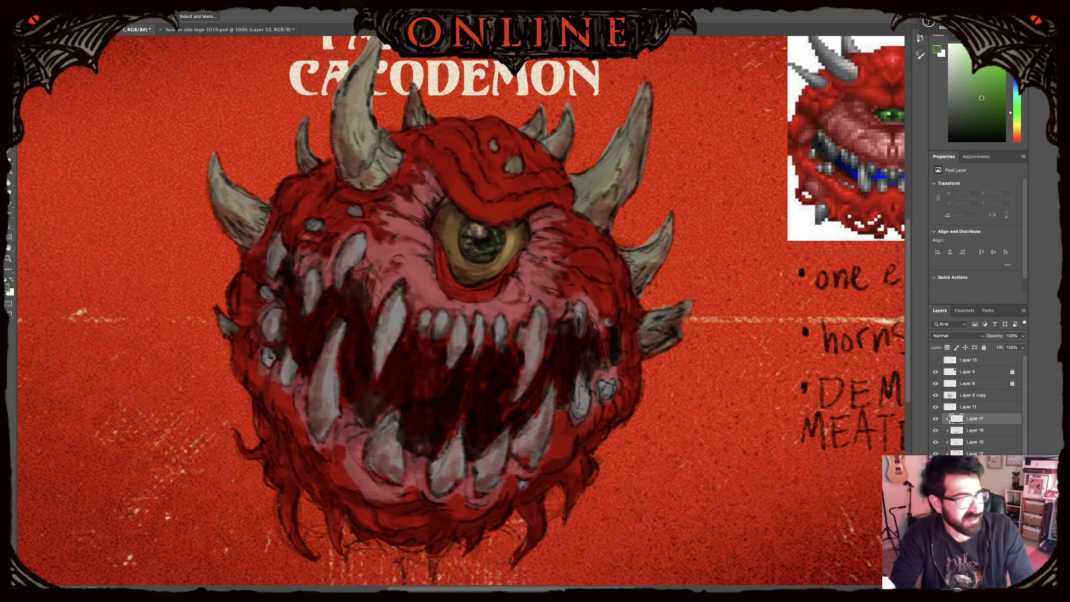
- Set the brush colour to a bright orange, starting from the red sampled from the poster background
{"action": "key", "text": "b"}
{"action": "left_click_drag", "start_coordinate": [202, 238], "coordinate": [165, 331]}
{"action": "left_click", "coordinate": [168, 223], "text": "alt"}
{"action": "left_click", "coordinate": [7, 287]}
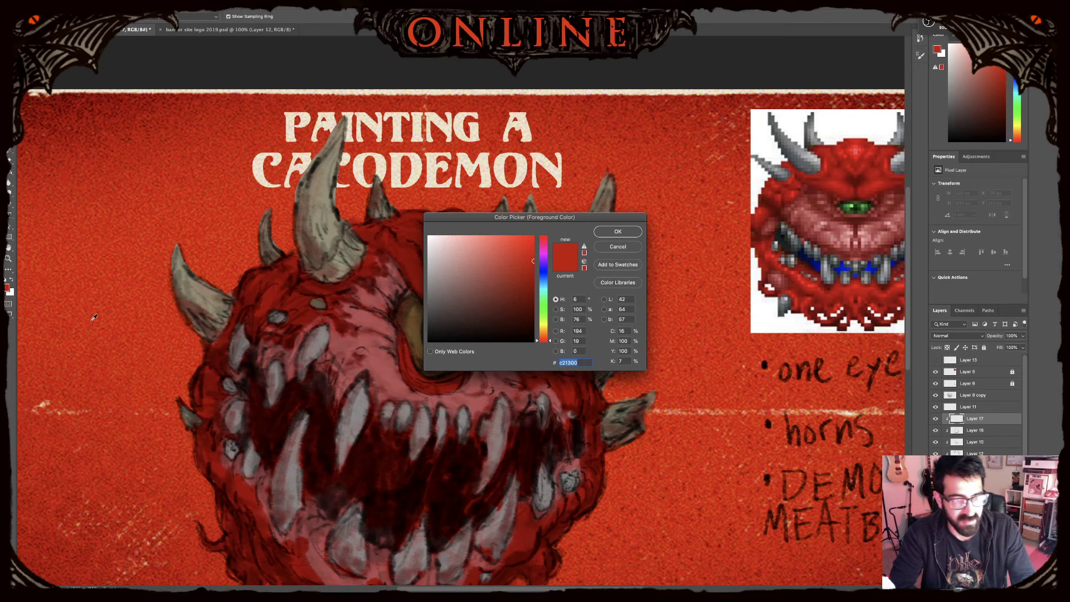
{"action": "left_click", "coordinate": [520, 258]}
{"action": "left_click", "coordinate": [544, 337]}
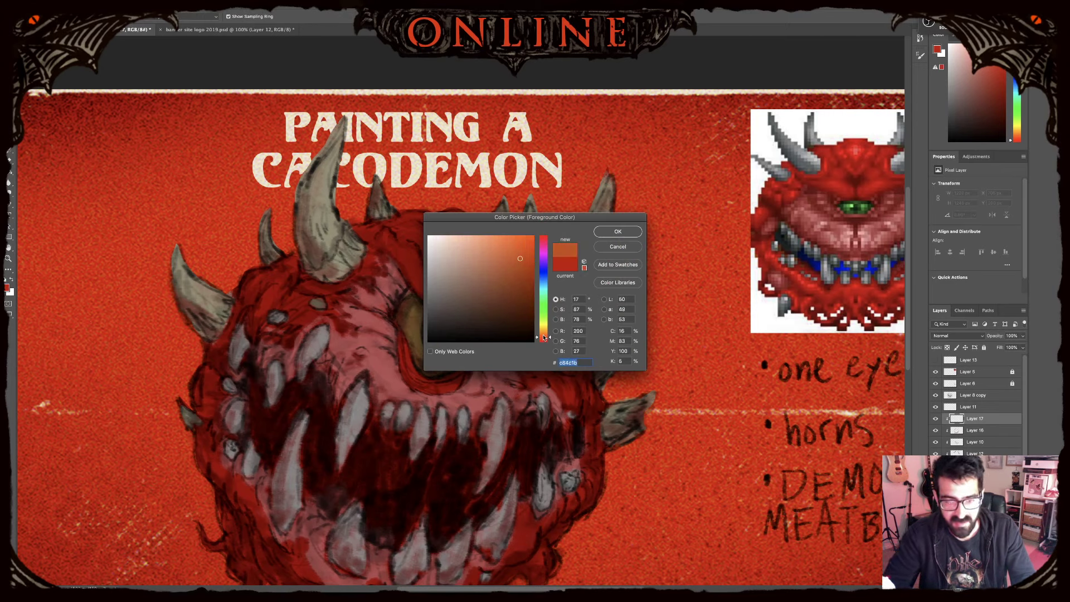
{"action": "left_click", "coordinate": [544, 336]}
{"action": "left_click", "coordinate": [617, 232]}
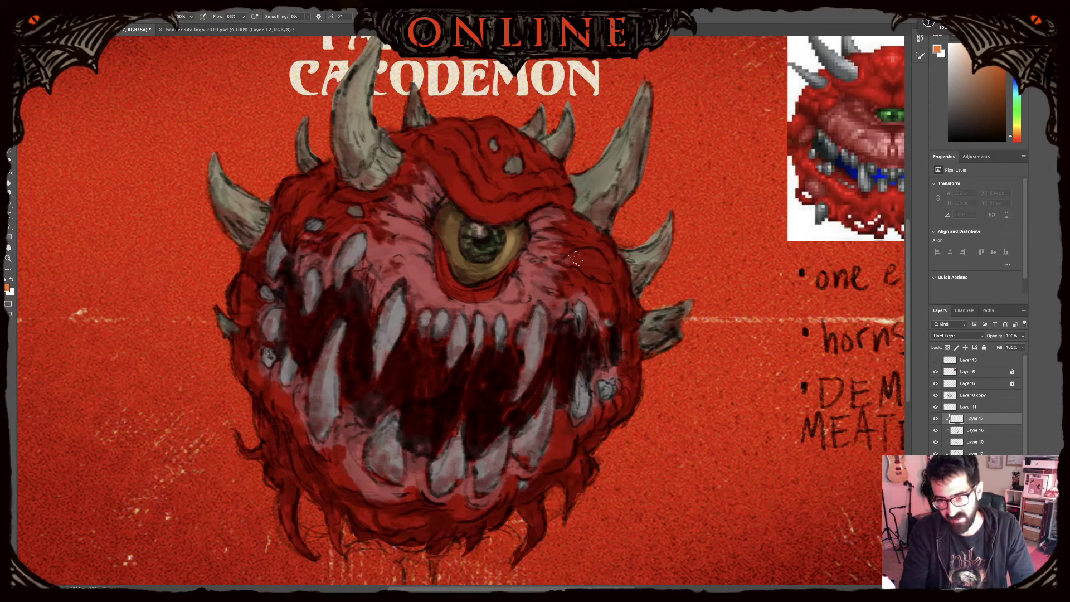
- Try the Vivid Light and Screen blend modes on Layer 17 with orange test strokes on the demon's large right horn
{"action": "left_click", "coordinate": [943, 338]}
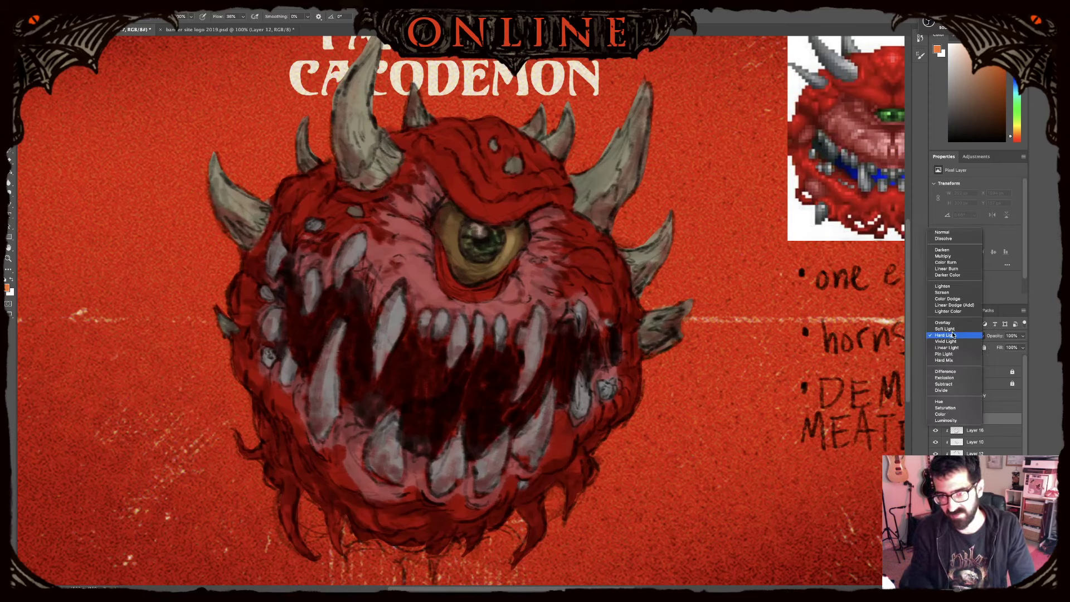
{"action": "left_click", "coordinate": [950, 341]}
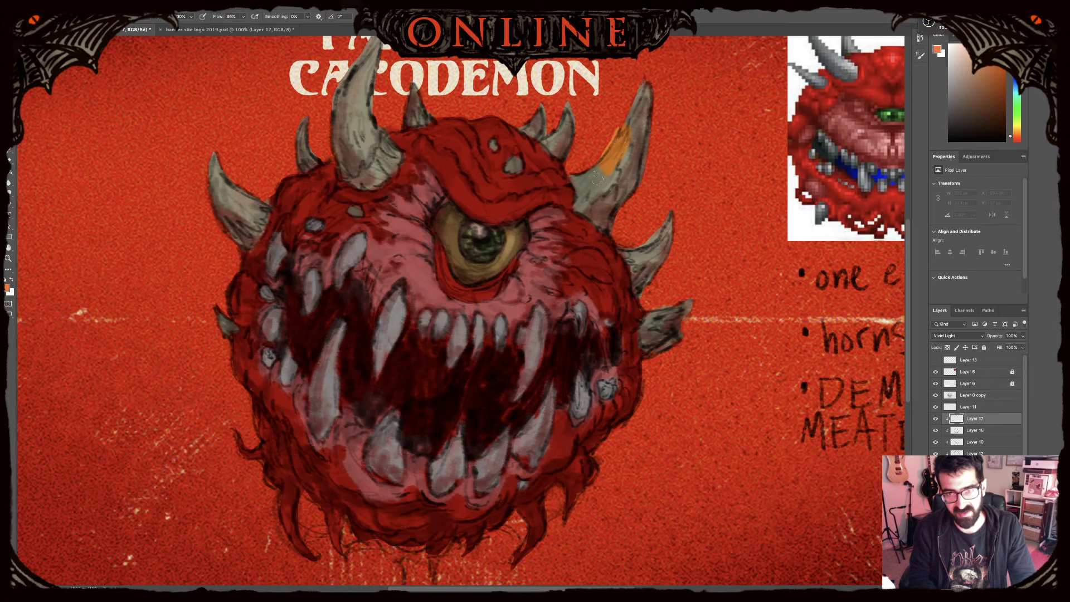
{"action": "left_click", "coordinate": [957, 335]}
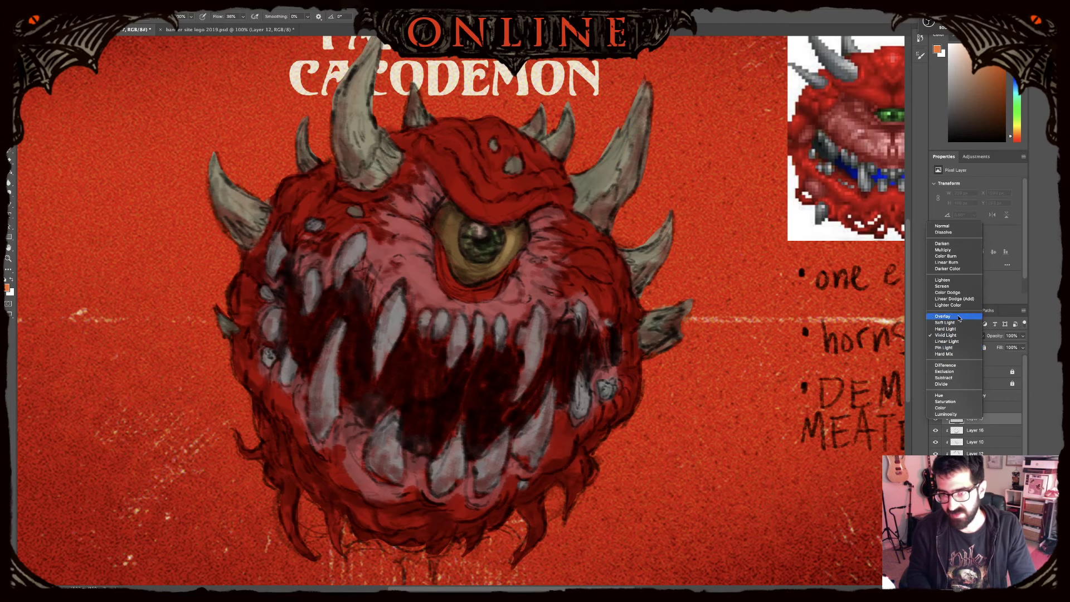
{"action": "left_click", "coordinate": [943, 286]}
{"action": "mouse_move", "coordinate": [612, 146]}
{"action": "left_mouse_down"}
{"action": "mouse_move", "coordinate": [596, 178]}
{"action": "mouse_move", "coordinate": [634, 97]}
{"action": "mouse_move", "coordinate": [624, 134]}
{"action": "left_mouse_up"}
{"action": "key", "text": "ctrl+z"}
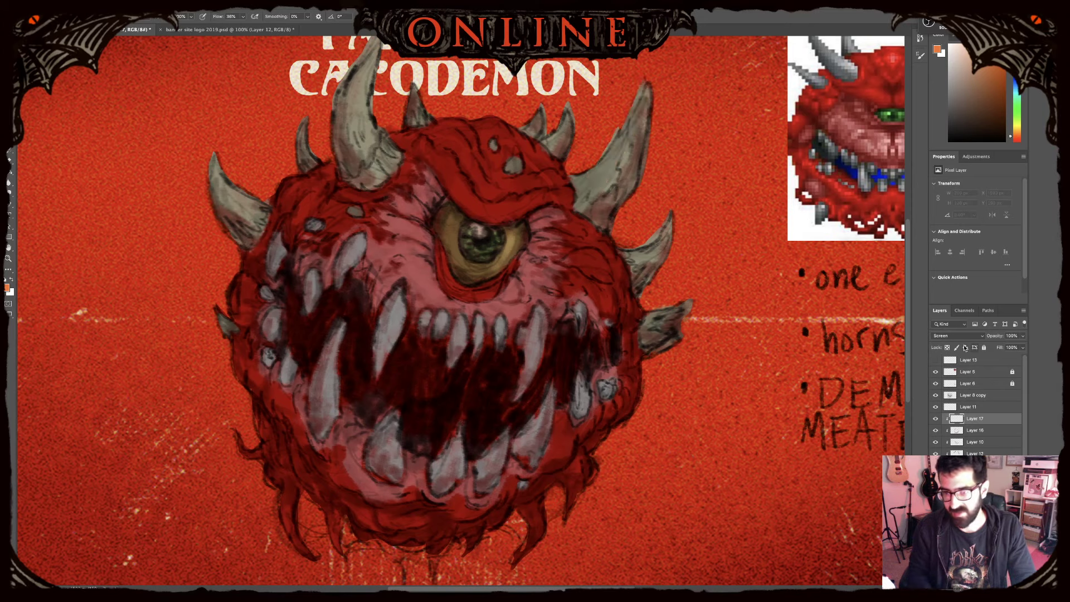
- Set Layer 17 to Overlay and paint warm orange light on the large right horn and the brow above the eye
{"action": "left_click", "coordinate": [958, 336]}
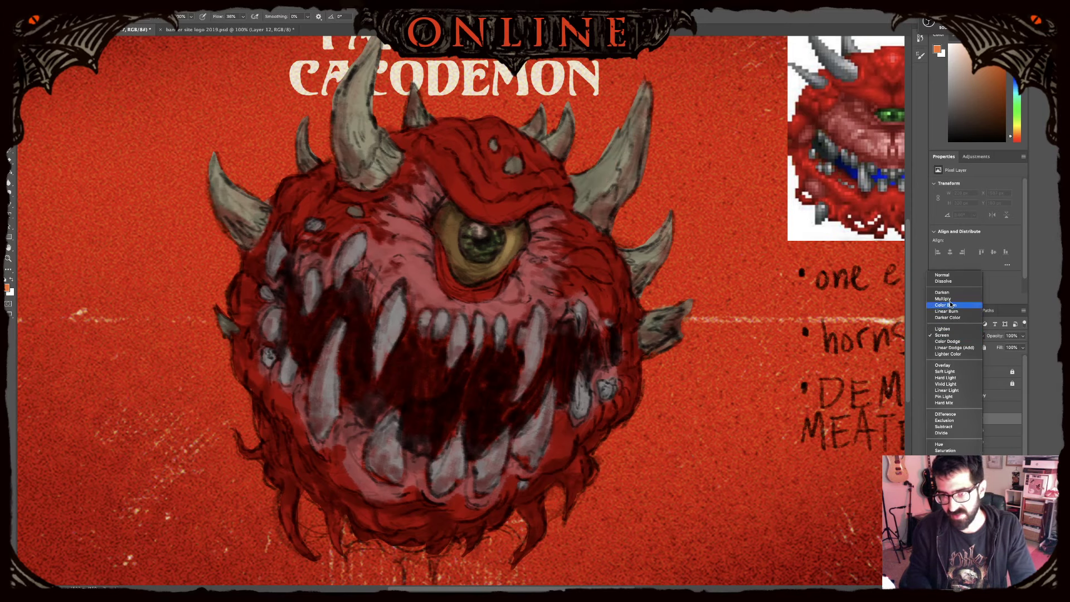
{"action": "left_click", "coordinate": [951, 365]}
{"action": "left_click_drag", "start_coordinate": [613, 168], "coordinate": [605, 236]}
{"action": "left_click_drag", "start_coordinate": [639, 160], "coordinate": [603, 219]}
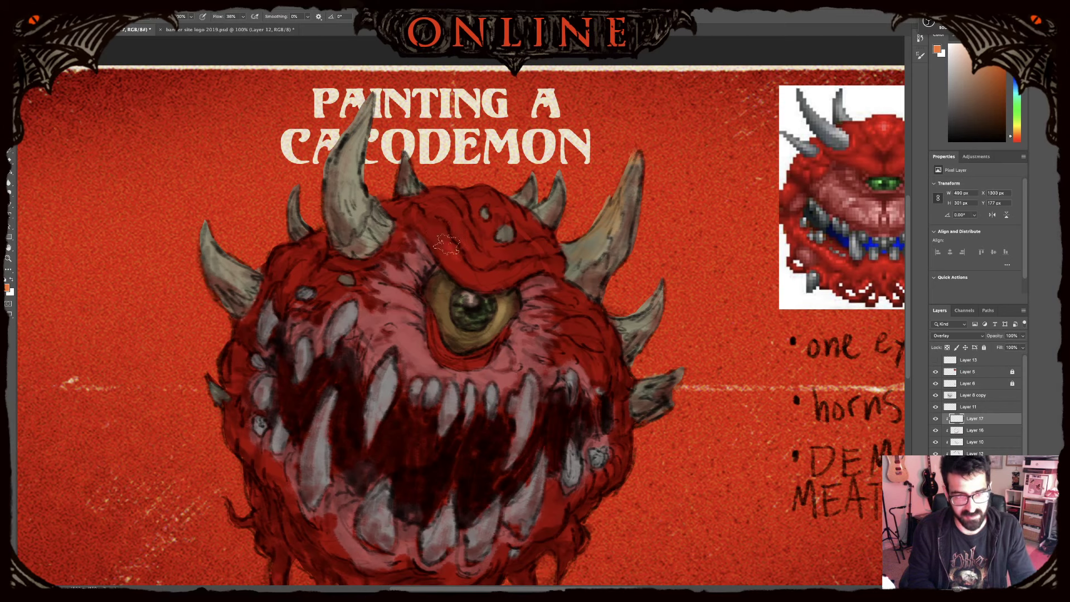
{"action": "mouse_move", "coordinate": [444, 229]}
{"action": "left_mouse_down"}
{"action": "mouse_move", "coordinate": [464, 257]}
{"action": "mouse_move", "coordinate": [487, 264]}
{"action": "mouse_move", "coordinate": [490, 243]}
{"action": "left_mouse_up"}
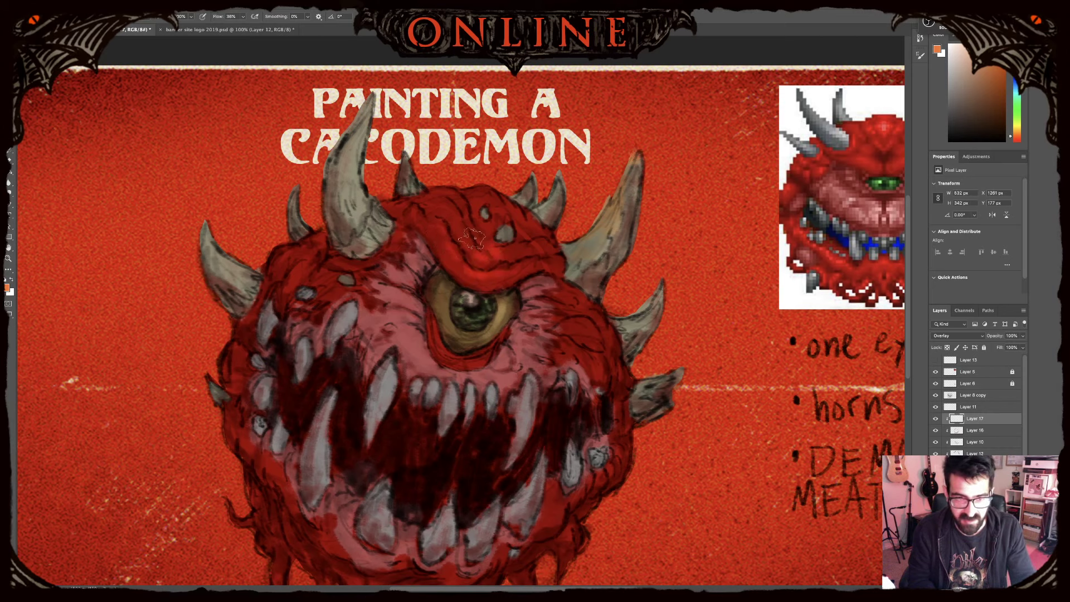
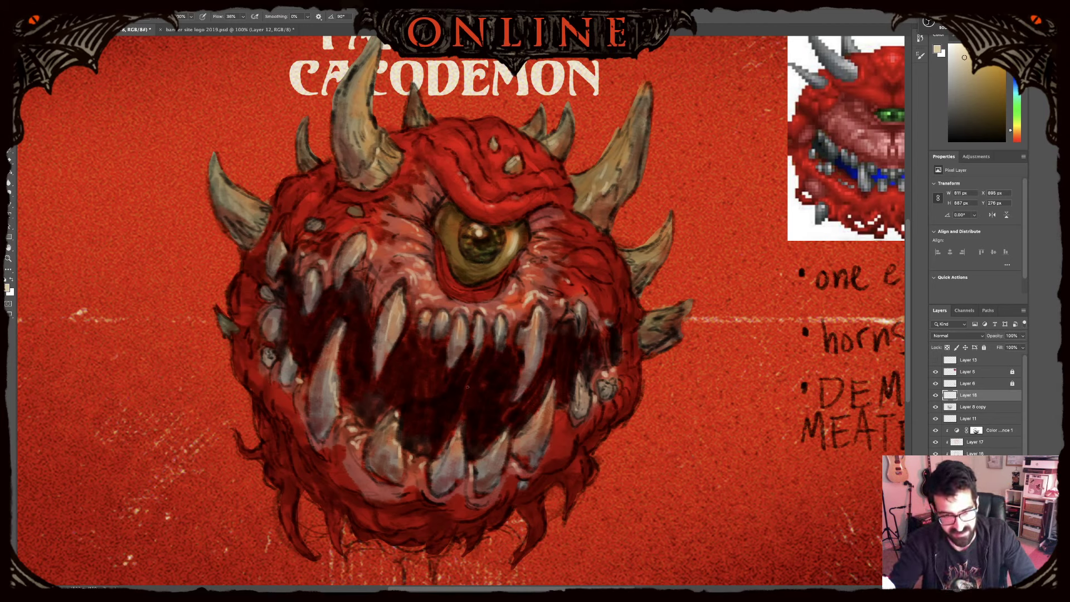
- Rename the selected layer as highlights
{"action": "double_click", "coordinate": [968, 395]}
{"action": "type", "text": "highlights"}
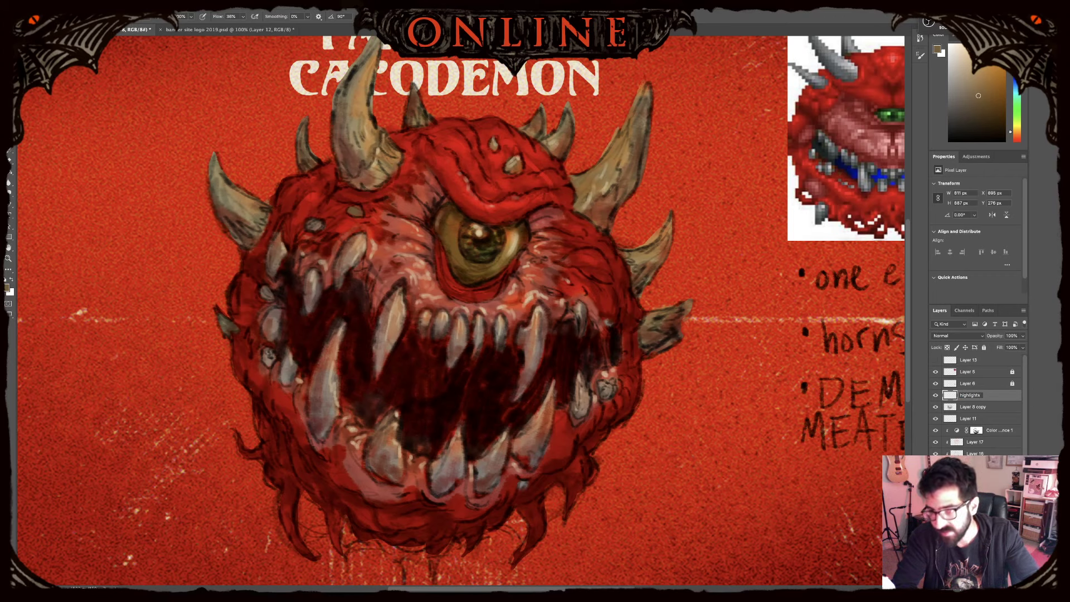
{"action": "key", "text": "Return"}
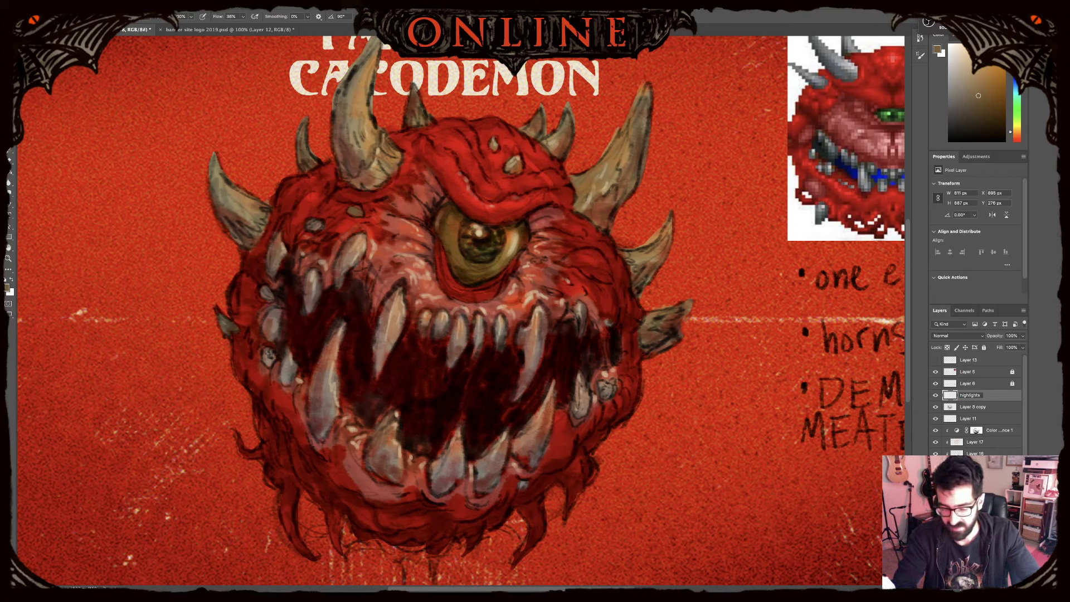
- Add a new layer directly below the highlights layer and paint thin brownish drool strands across the middle of the open mouth
{"action": "left_click", "coordinate": [972, 407]}
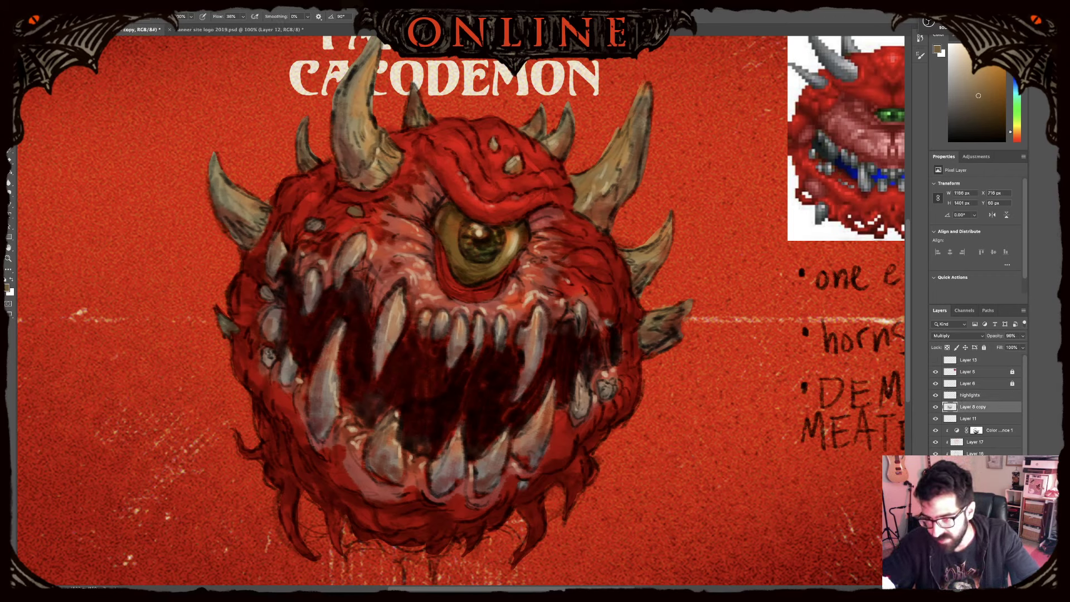
{"action": "key", "text": "alt+shift+super+n"}
{"action": "left_click_drag", "start_coordinate": [469, 369], "coordinate": [462, 415]}
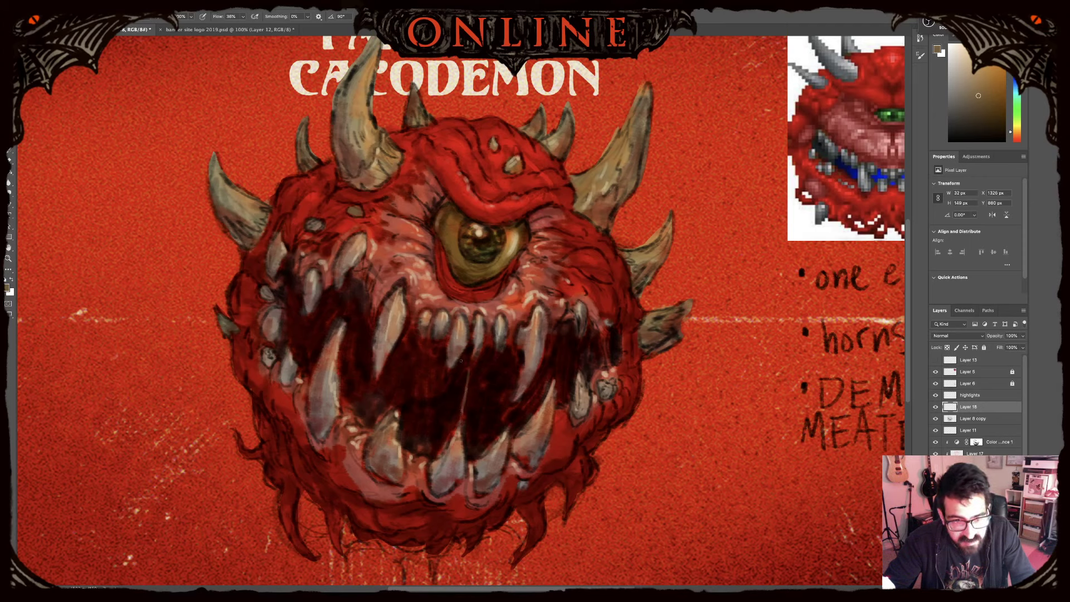
{"action": "mouse_move", "coordinate": [460, 360]}
{"action": "left_mouse_down"}
{"action": "mouse_move", "coordinate": [518, 373]}
{"action": "mouse_move", "coordinate": [520, 383]}
{"action": "left_mouse_up"}
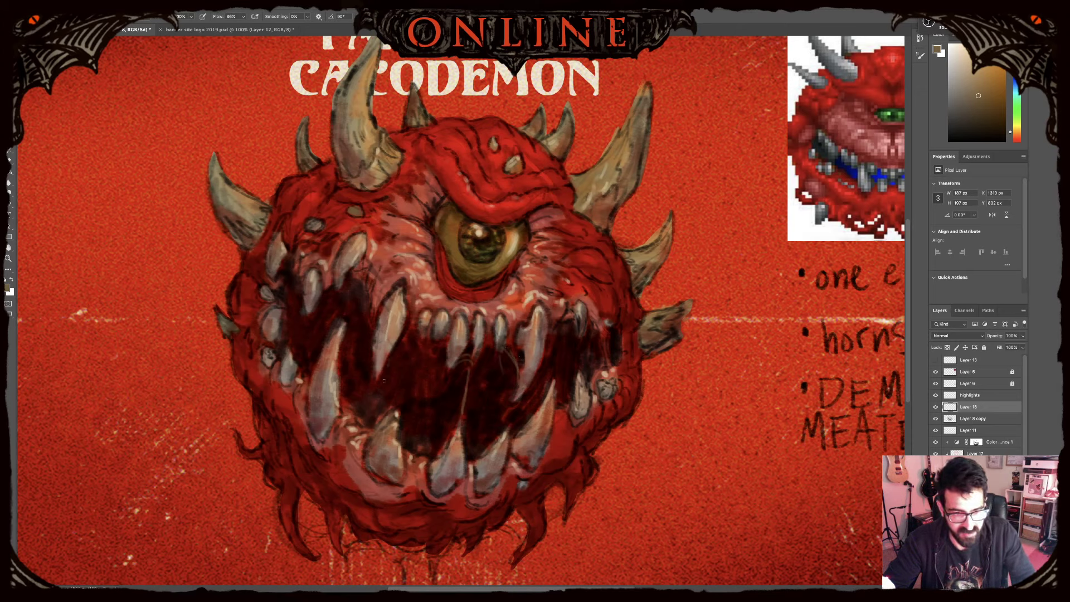
{"action": "left_click_drag", "start_coordinate": [385, 365], "coordinate": [381, 421]}
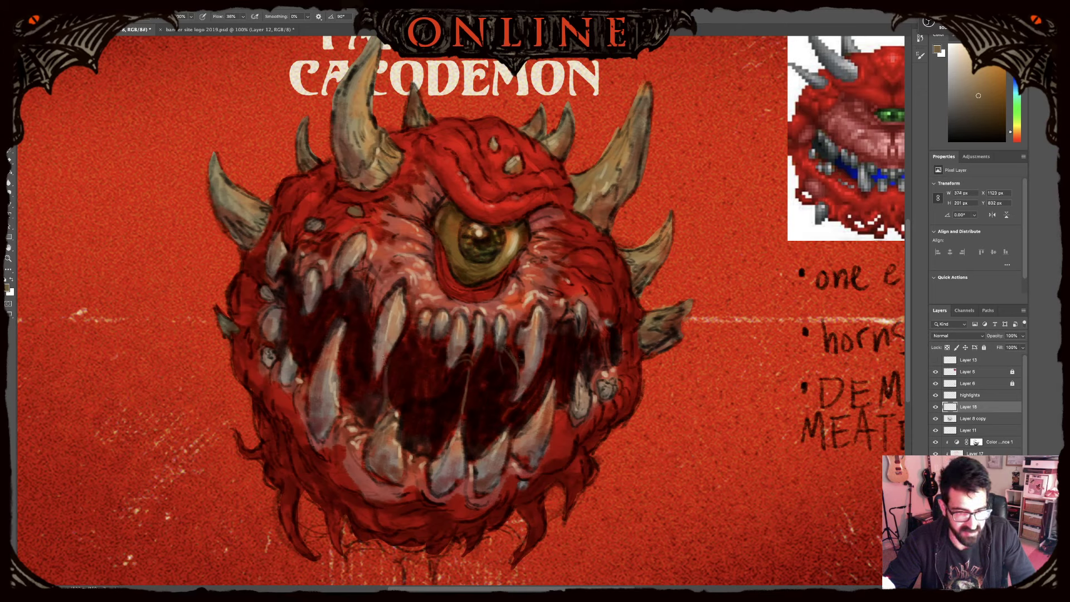
- Paint more thin drool strands between the upper and lower fangs on the left half of the mouth
{"action": "left_click_drag", "start_coordinate": [402, 337], "coordinate": [419, 335]}
{"action": "left_click_drag", "start_coordinate": [376, 370], "coordinate": [345, 393]}
{"action": "left_click_drag", "start_coordinate": [340, 370], "coordinate": [372, 357]}
{"action": "left_click_drag", "start_coordinate": [296, 365], "coordinate": [323, 357]}
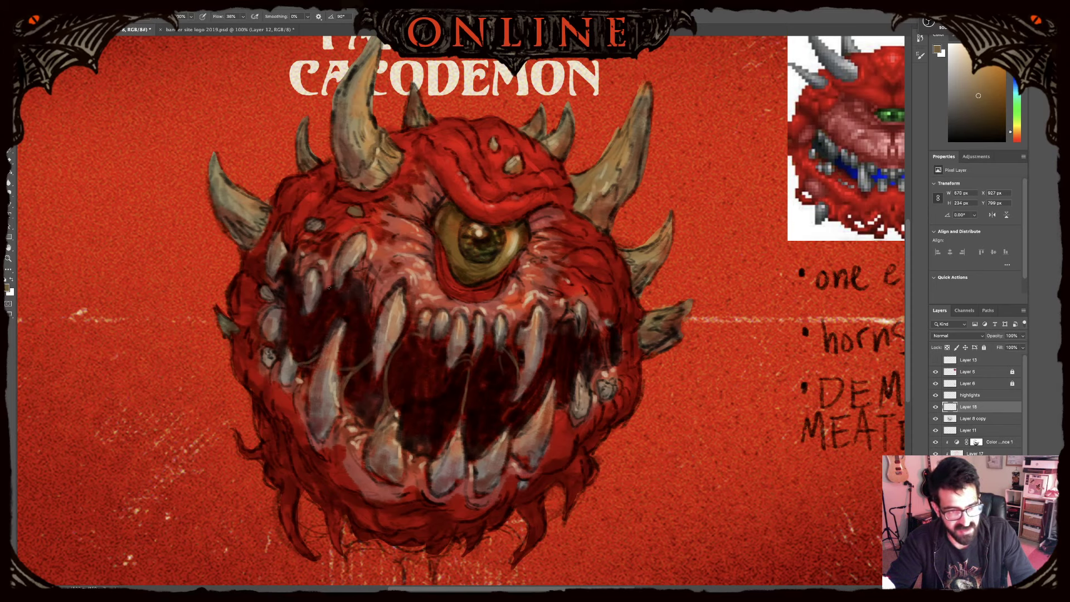
{"action": "left_click_drag", "start_coordinate": [342, 286], "coordinate": [341, 320]}
{"action": "left_click_drag", "start_coordinate": [344, 280], "coordinate": [339, 320]}
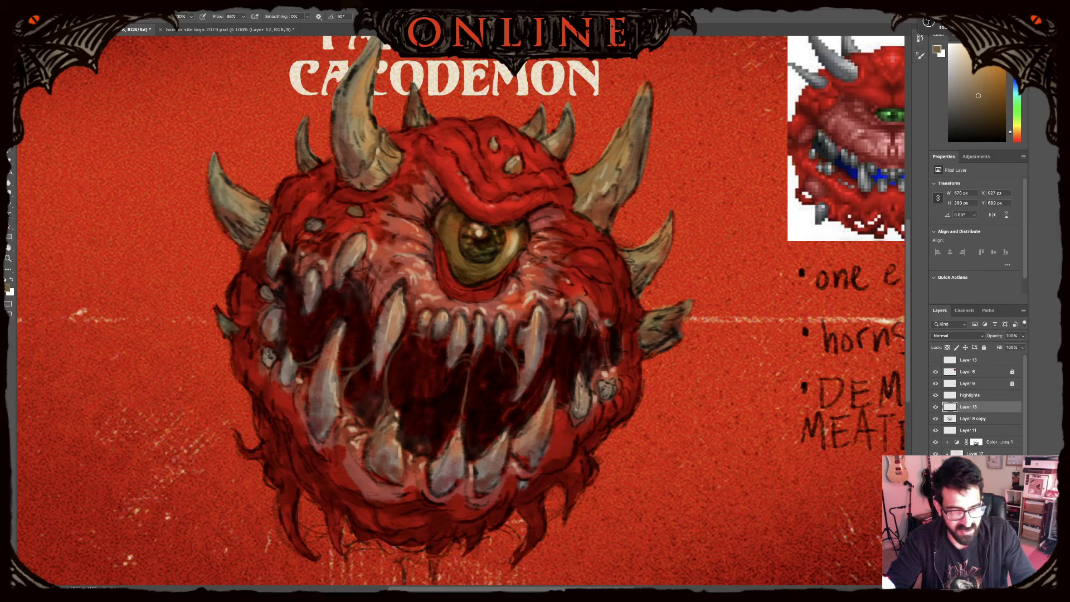
- Paint additional thin brownish drool strands at the mouth's left corner, centre and right side, and below the lower fangs
{"action": "left_click_drag", "start_coordinate": [289, 347], "coordinate": [304, 363]}
{"action": "left_click_drag", "start_coordinate": [449, 360], "coordinate": [445, 429]}
{"action": "left_click_drag", "start_coordinate": [466, 437], "coordinate": [505, 442]}
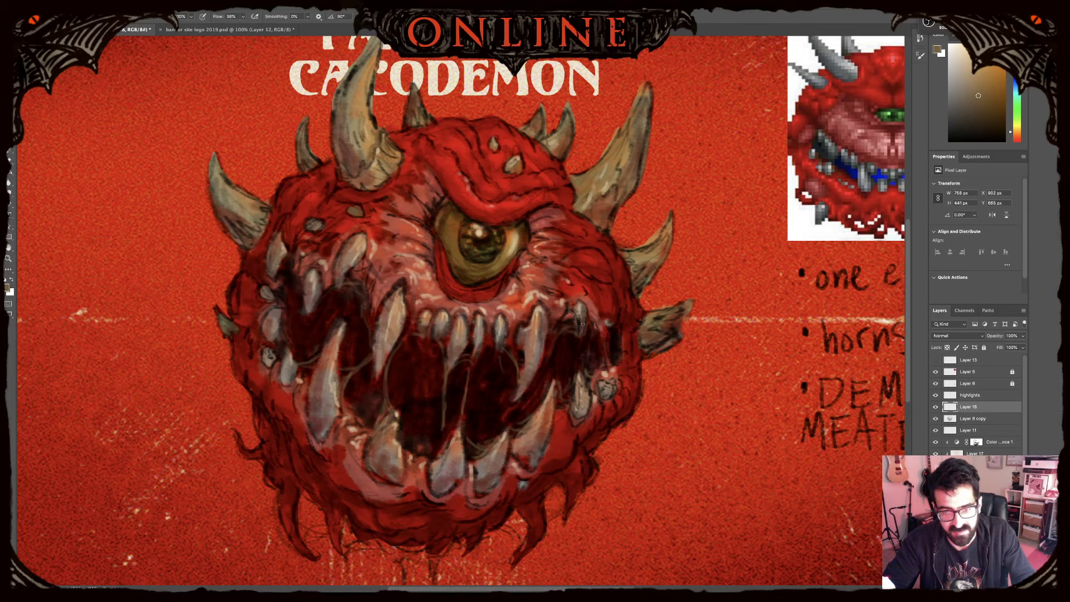
{"action": "mouse_move", "coordinate": [588, 329]}
{"action": "left_mouse_down"}
{"action": "mouse_move", "coordinate": [597, 381]}
{"action": "mouse_move", "coordinate": [616, 356]}
{"action": "left_mouse_up"}
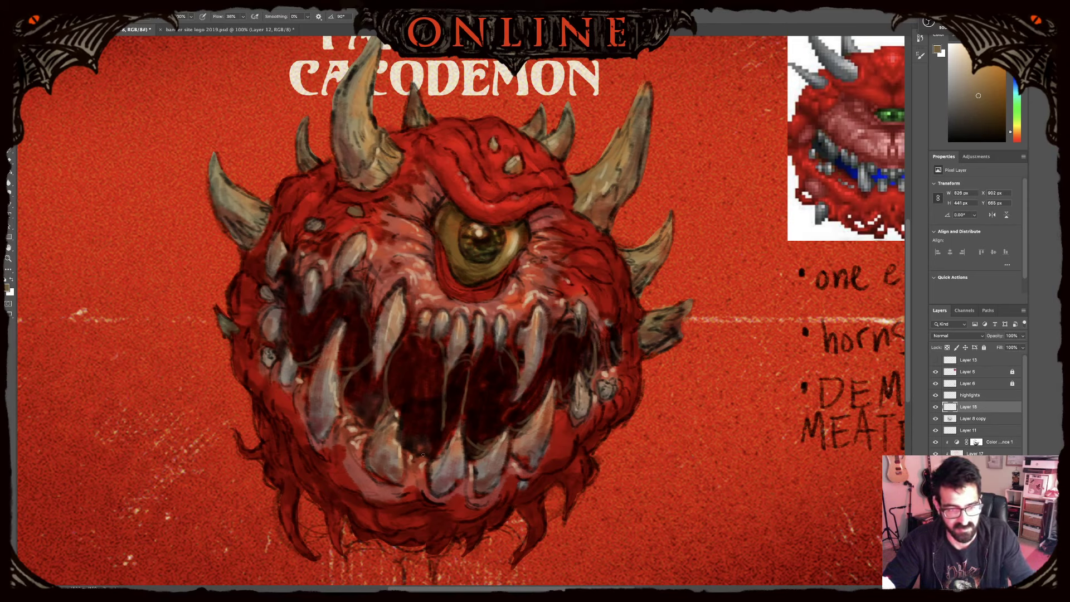
{"action": "left_click_drag", "start_coordinate": [415, 472], "coordinate": [416, 514]}
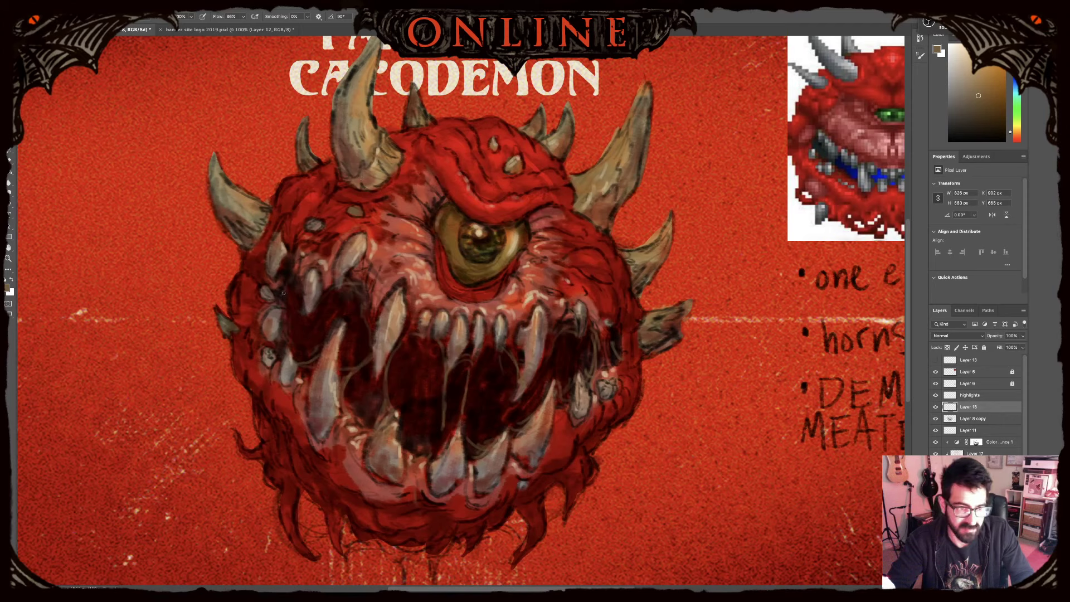
{"action": "left_click_drag", "start_coordinate": [283, 293], "coordinate": [297, 349]}
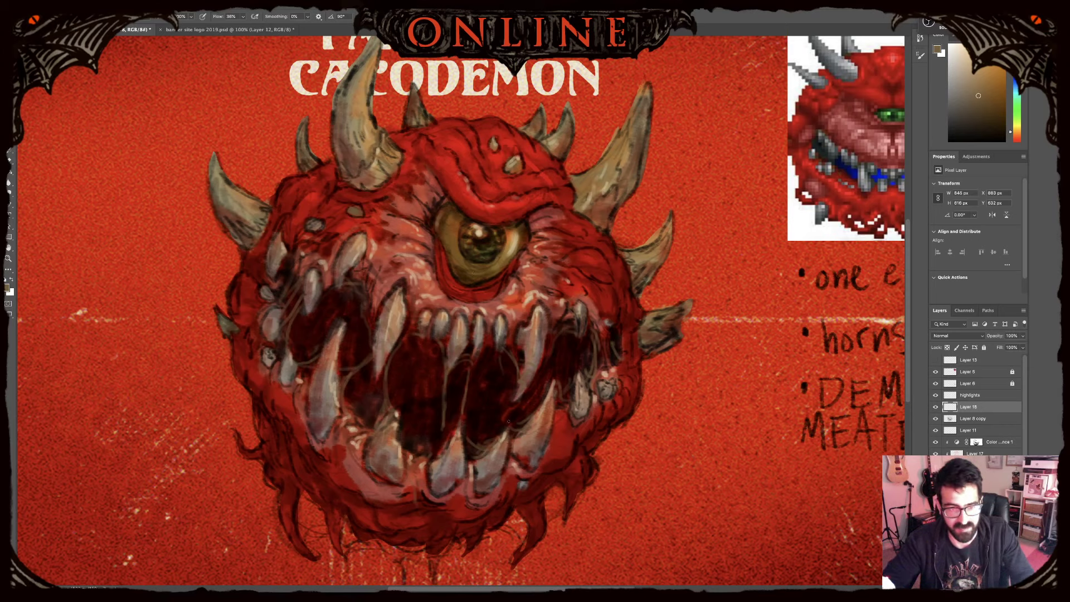
{"action": "key", "text": "ctrl+equal"}
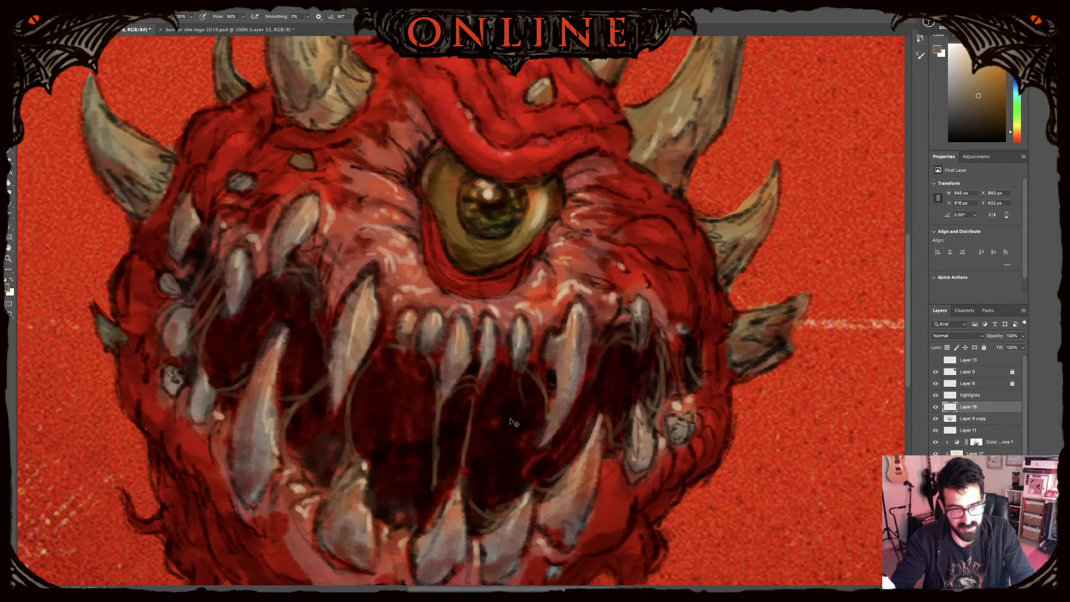
{"action": "key", "text": "ctrl+minus"}
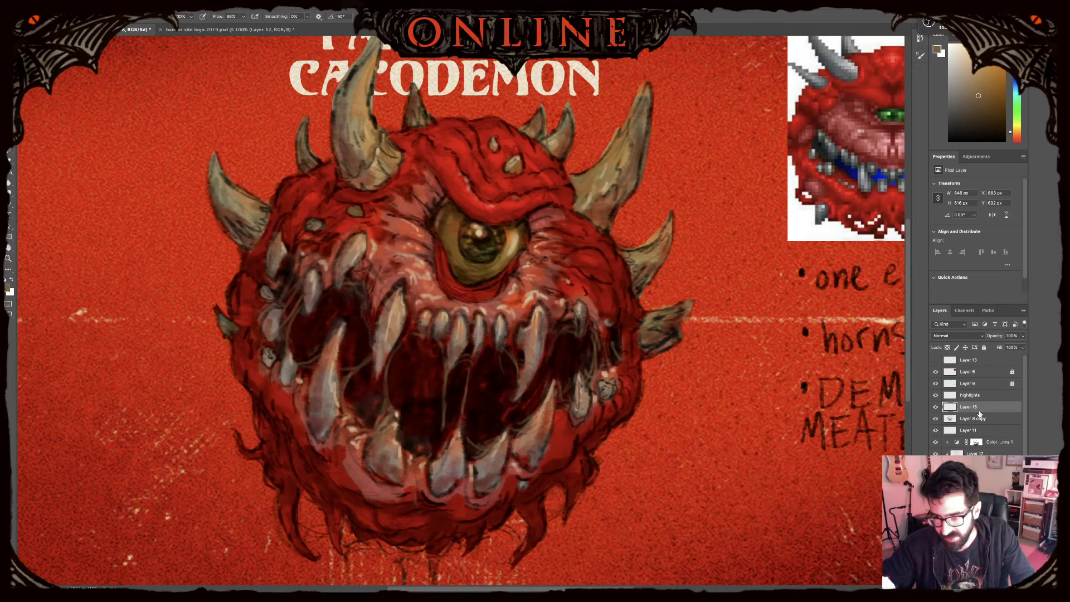
- Add a new layer directly below the highlights layer and set the foreground color to bright orange ff8d28
{"action": "left_click", "coordinate": [936, 406]}
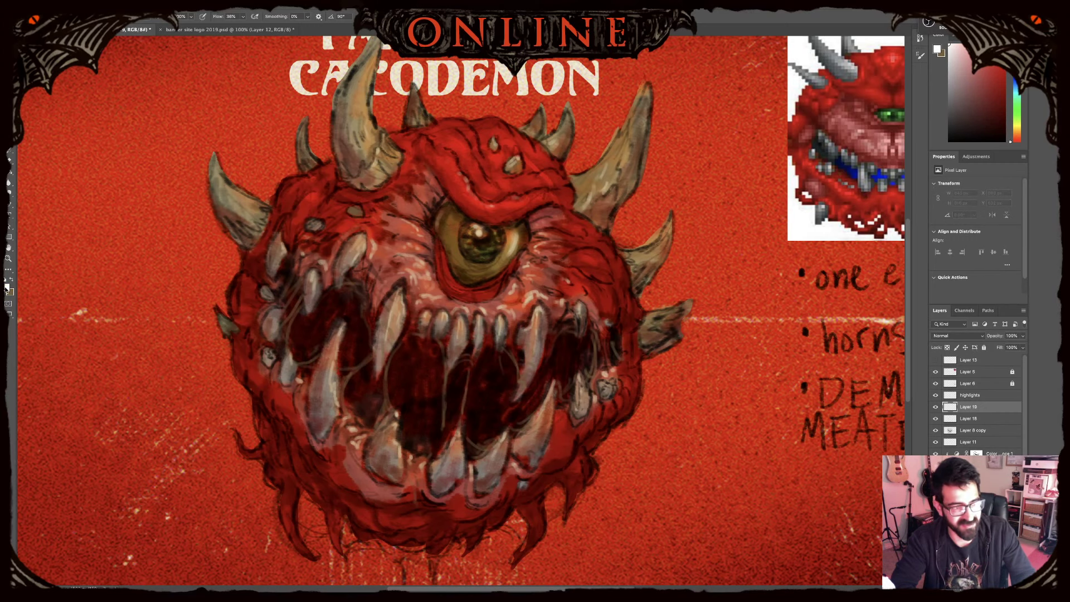
{"action": "left_click", "coordinate": [8, 288]}
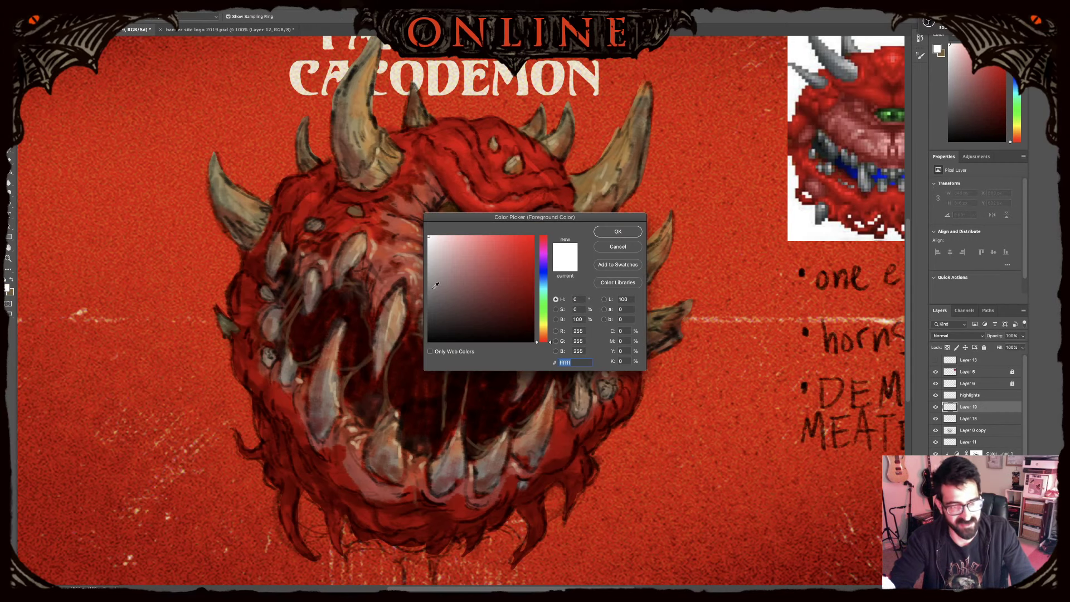
{"action": "left_click", "coordinate": [544, 333]}
{"action": "left_click", "coordinate": [521, 236]}
{"action": "left_click", "coordinate": [517, 236]}
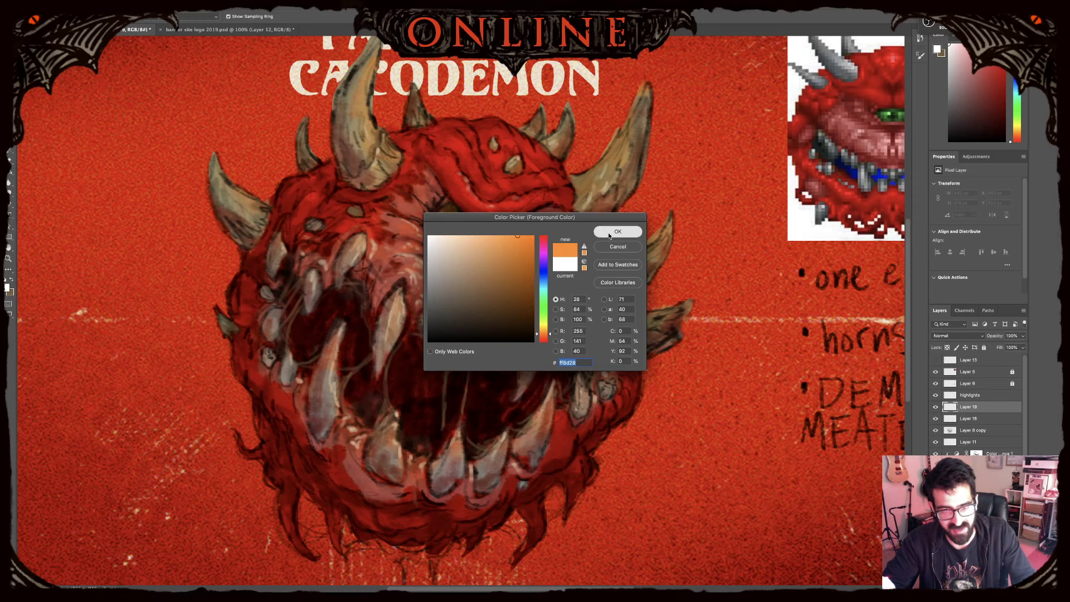
{"action": "key", "text": "Return"}
- Paint thin orange rim light along the outer edges of the horns on the top and both sides of the head
{"action": "left_click_drag", "start_coordinate": [531, 280], "coordinate": [586, 366]}
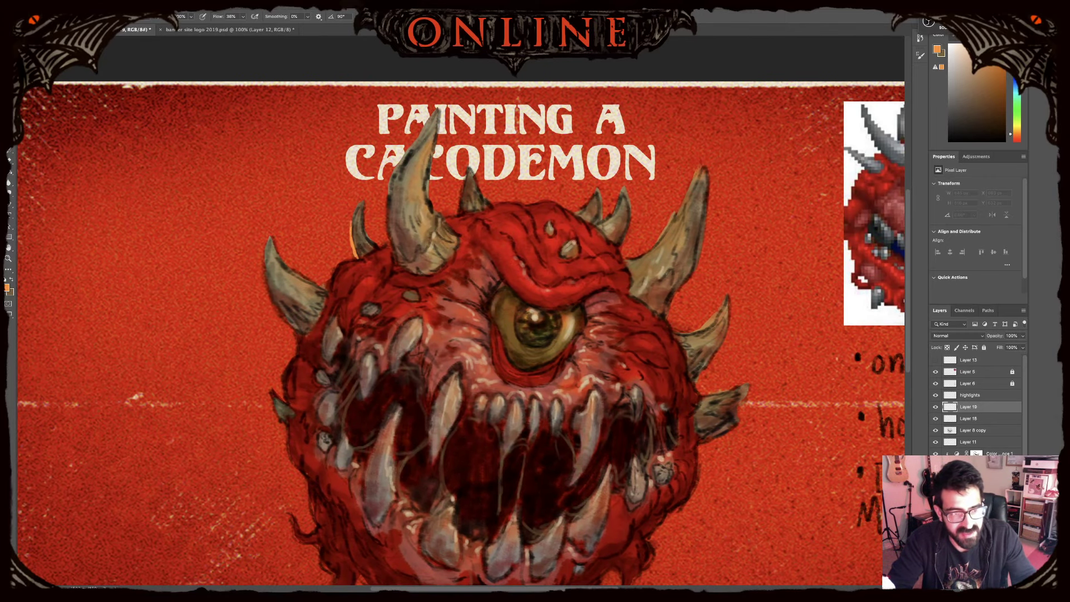
{"action": "left_click_drag", "start_coordinate": [351, 217], "coordinate": [357, 247]}
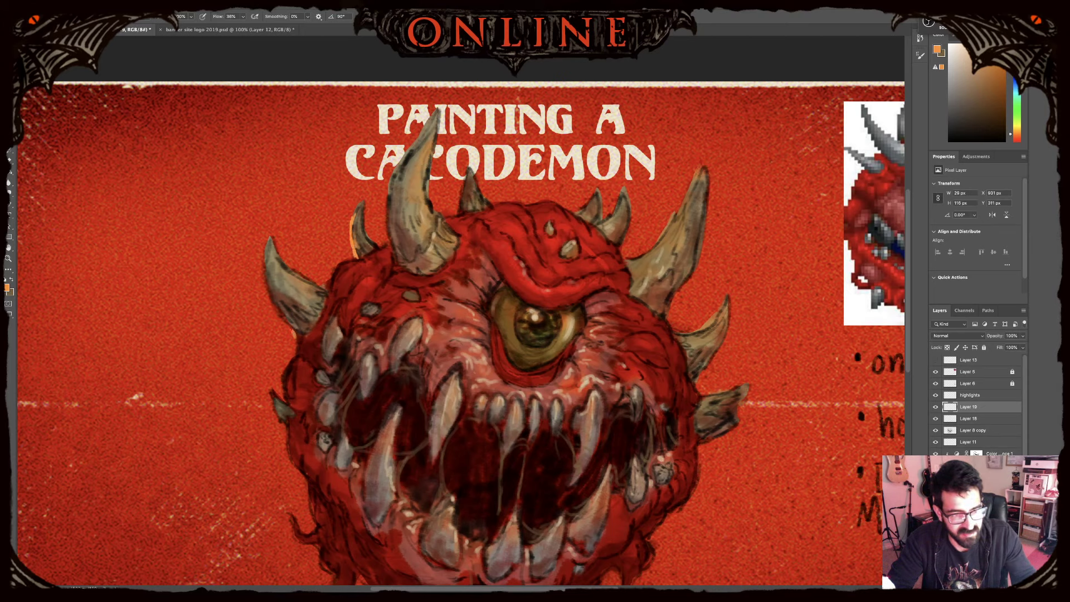
{"action": "mouse_move", "coordinate": [301, 334]}
{"action": "left_mouse_down"}
{"action": "mouse_move", "coordinate": [295, 344]}
{"action": "mouse_move", "coordinate": [265, 245]}
{"action": "left_mouse_up"}
{"action": "left_click_drag", "start_coordinate": [461, 205], "coordinate": [469, 171]}
{"action": "left_click_drag", "start_coordinate": [581, 212], "coordinate": [596, 191]}
{"action": "left_click_drag", "start_coordinate": [630, 258], "coordinate": [696, 172]}
{"action": "left_click_drag", "start_coordinate": [700, 240], "coordinate": [669, 313]}
{"action": "key", "text": "super+minus"}
{"action": "key", "text": "super+minus"}
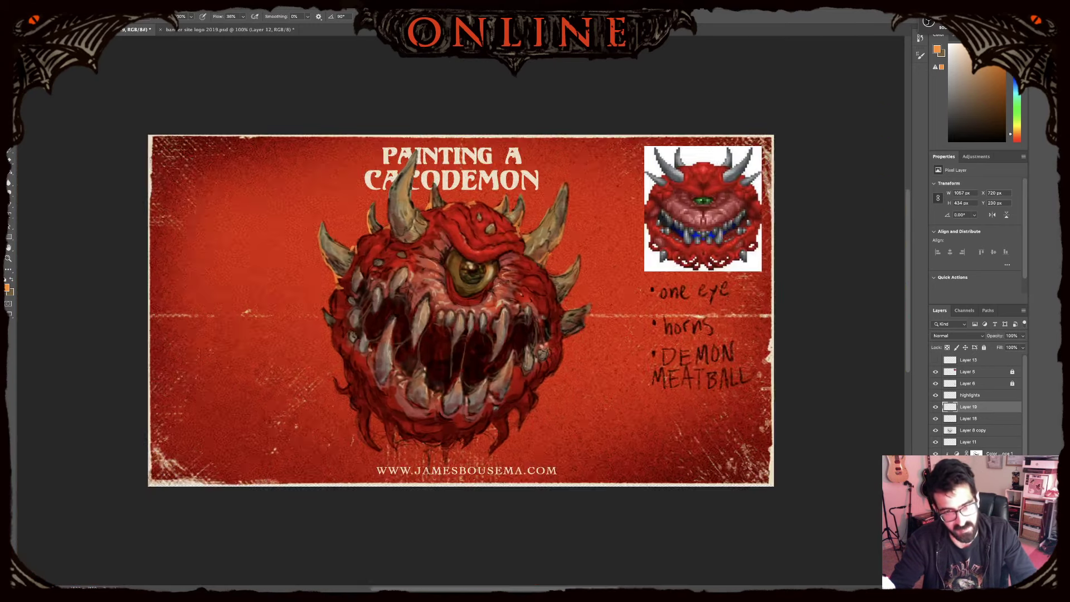
{"action": "key", "text": "super+plus"}
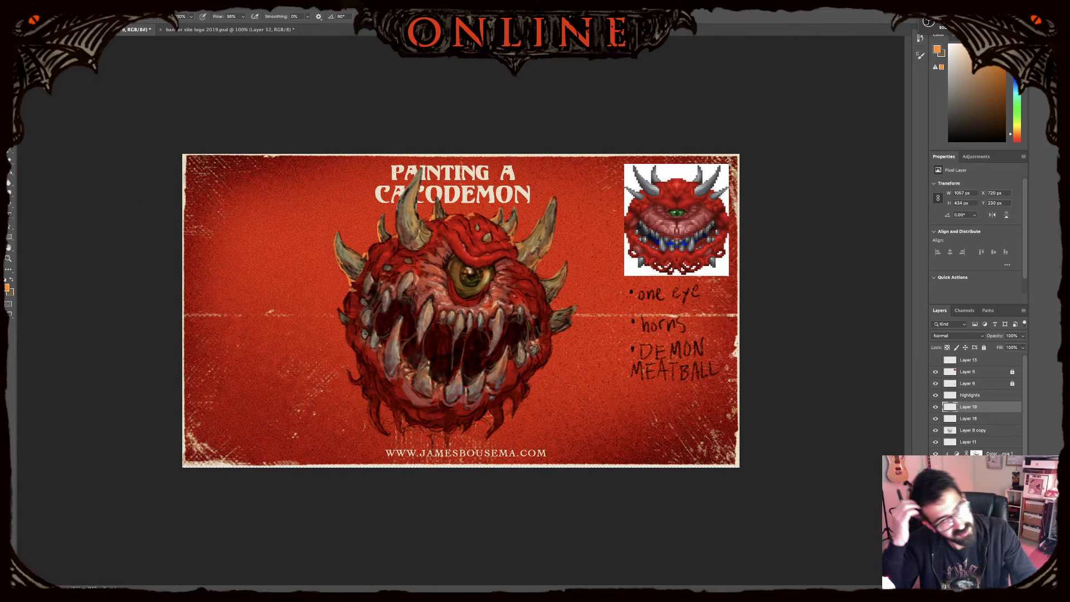
- Try a Hue/Saturation adjustment on the orange rim light layer with hue -8, saturation +23 and lightness +3
{"action": "key", "text": "super+u"}
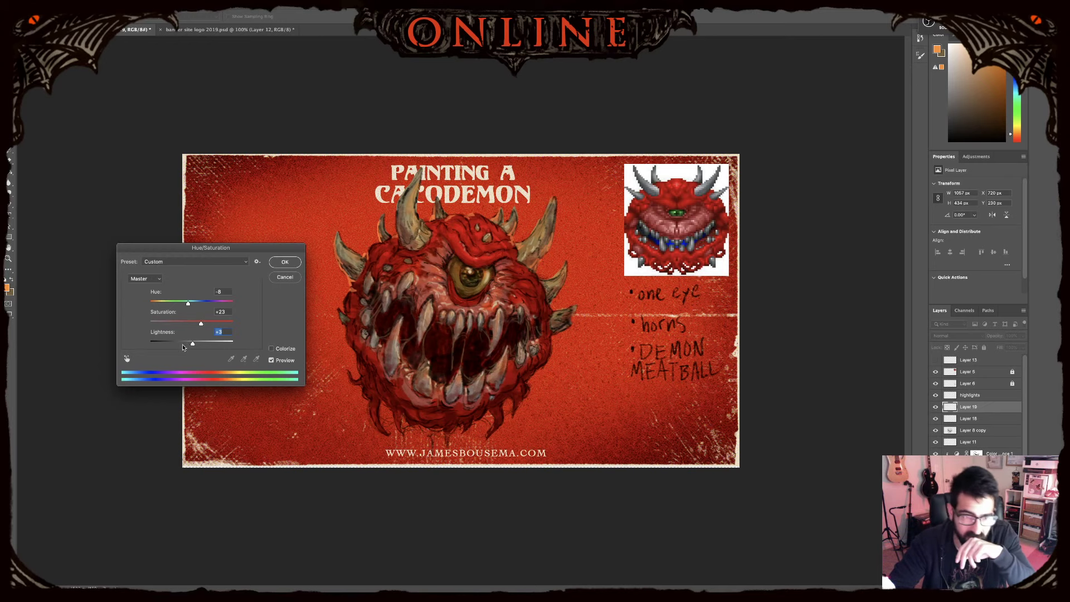
{"action": "key", "text": "Escape"}
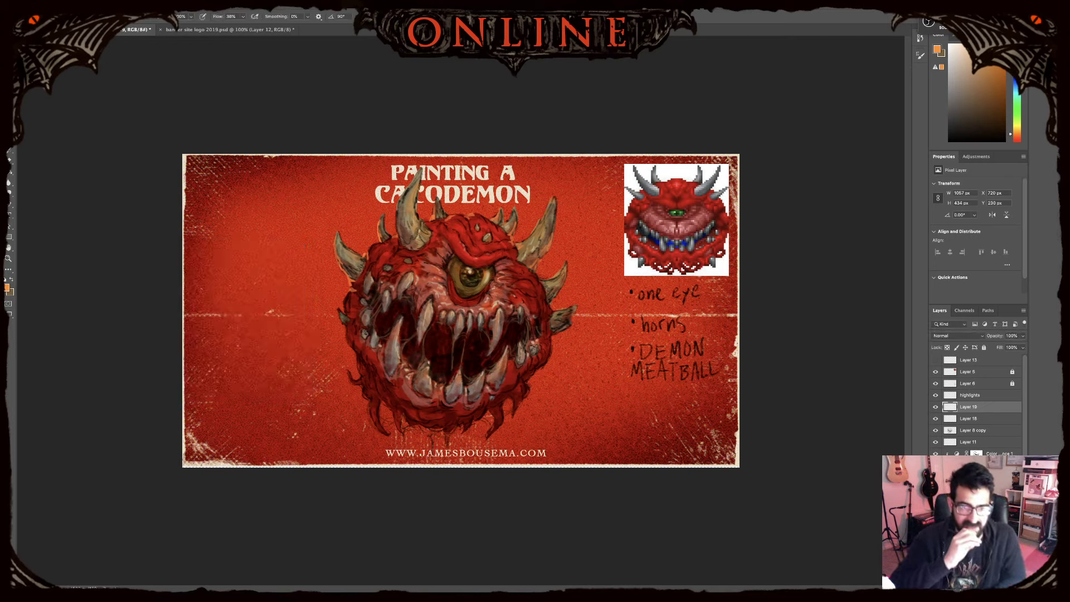
- Examine the orange rim light on the horns both close up and in the full poster view
{"action": "key", "text": "super+plus"}
{"action": "key", "text": "super+plus"}
{"action": "left_click_drag", "start_coordinate": [506, 366], "coordinate": [447, 357]}
{"action": "left_click_drag", "start_coordinate": [587, 330], "coordinate": [468, 368]}
{"action": "key", "text": "super+minus"}
{"action": "key", "text": "super+minus"}
{"action": "key", "text": "super+minus"}
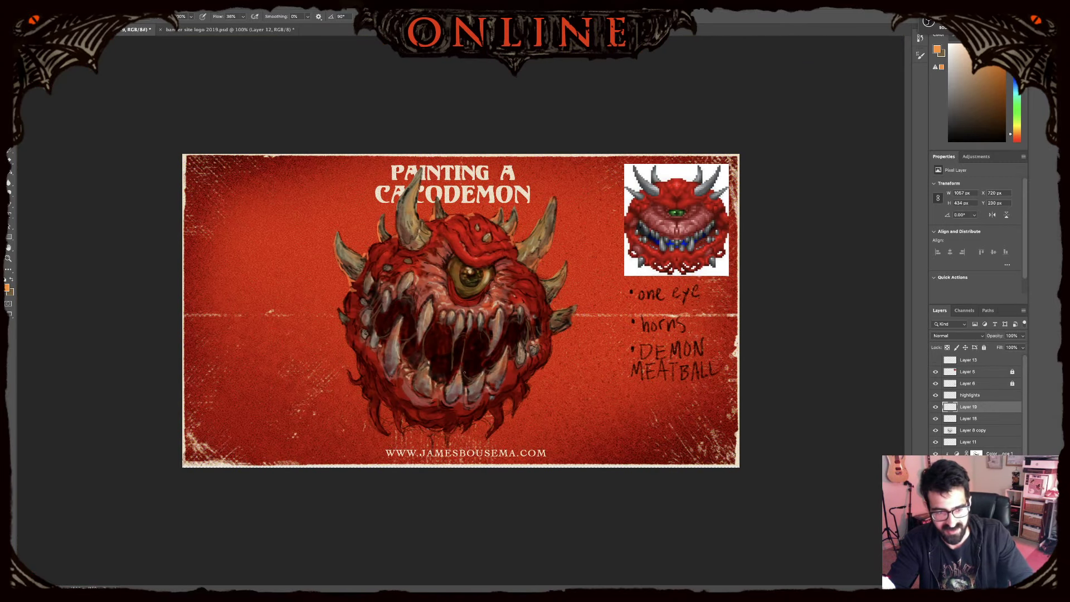
{"action": "key", "text": "super+plus"}
{"action": "key", "text": "super+plus"}
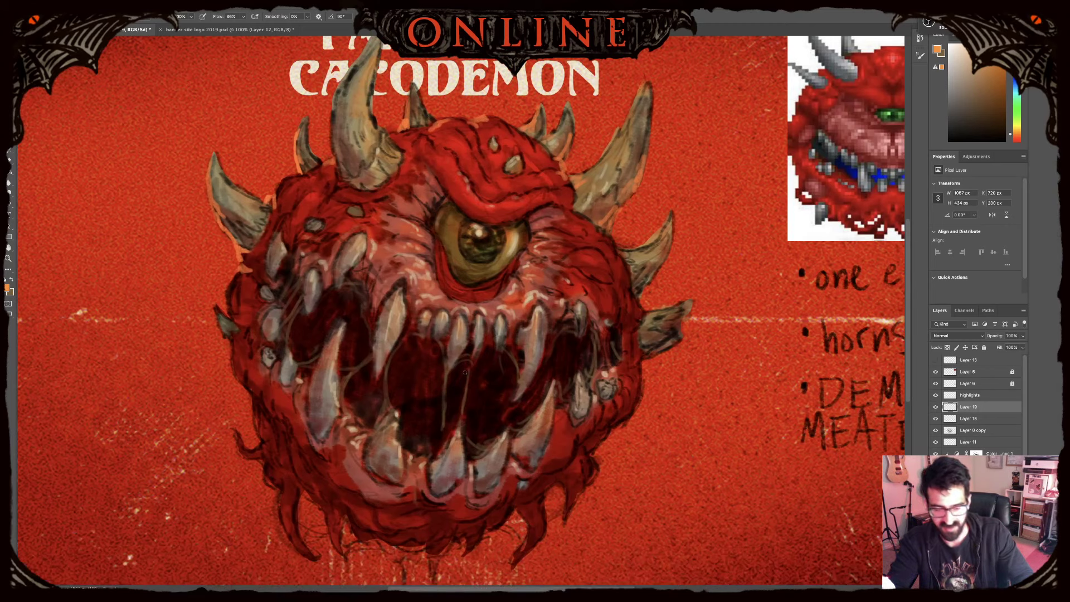